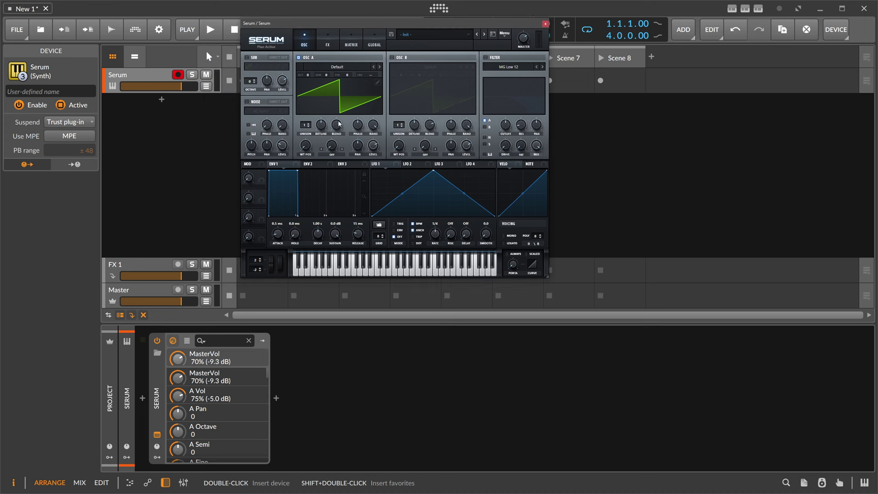
Step: Insert a Spectrum analyzer after the Serum device and switch it to the Wide device view
click(276, 398)
text(spec)
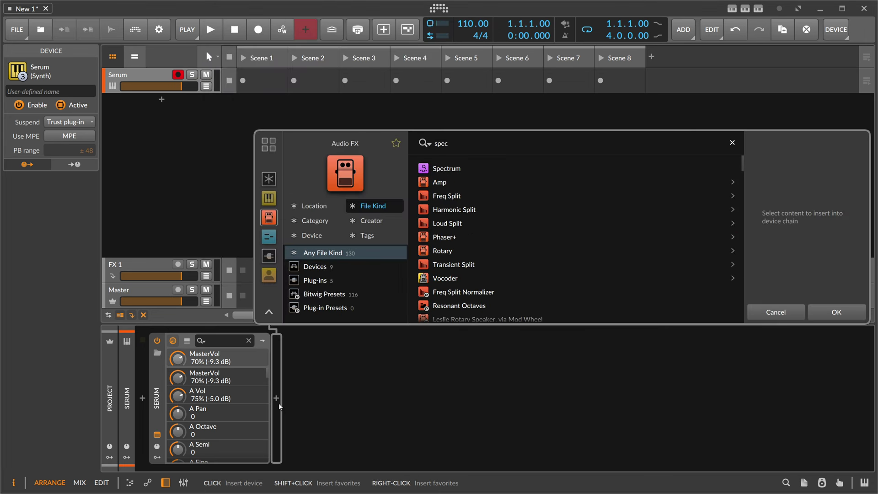
key(Down)
key(Return)
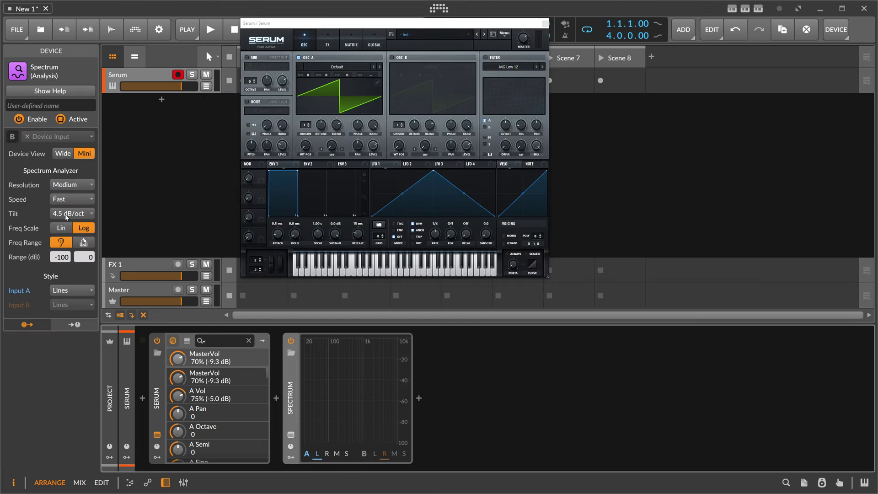
click(63, 154)
Step: Move the Serum window down slightly, open the wavetable editor for oscillator A and enlarge the window
drag(308, 24, 306, 41)
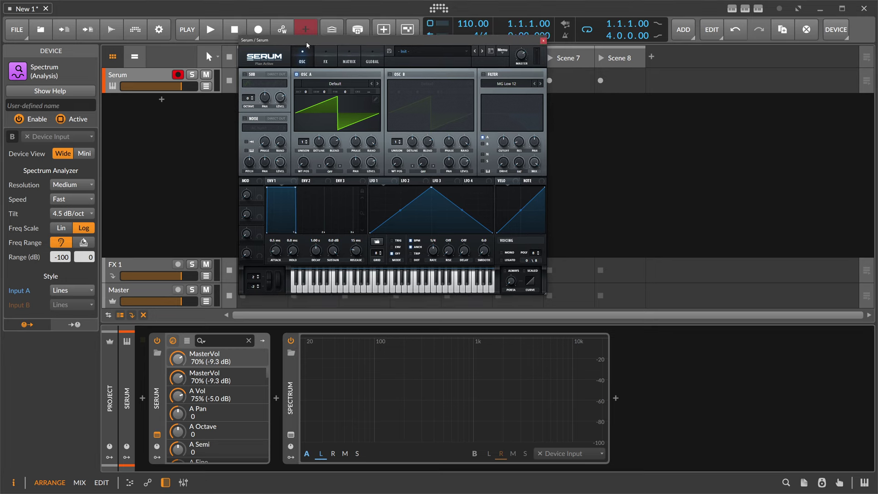
click(376, 99)
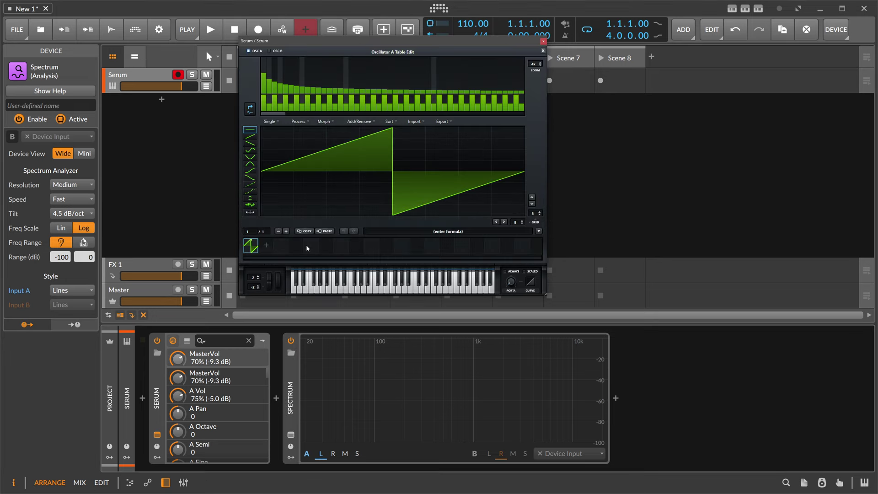
drag(550, 297, 591, 329)
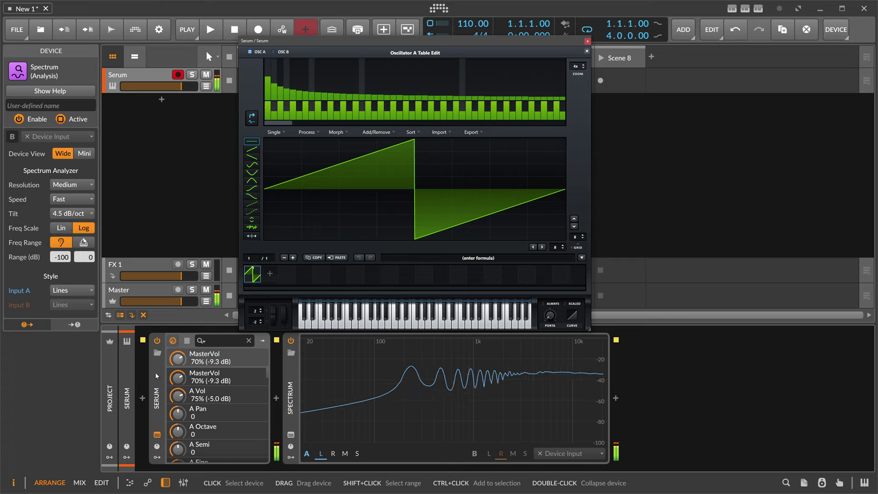
Step: Set the Spectrum analyzer's resolution to Huge
click(291, 386)
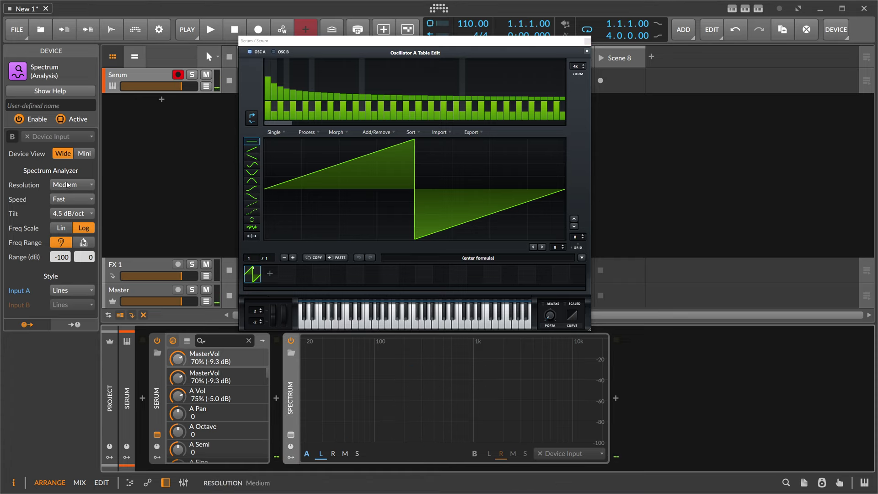
click(68, 185)
click(72, 241)
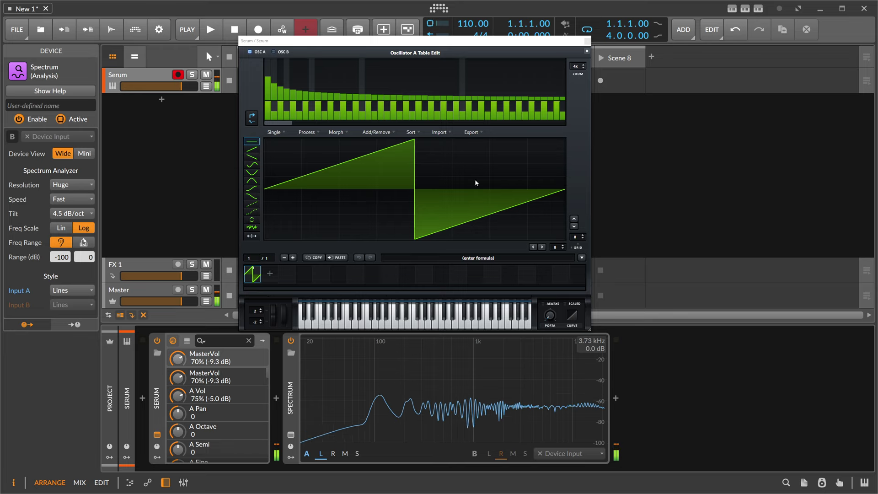
Step: Clear all harmonic bins of oscillator A's wavetable and draw only bin 1 to form a sine wave
right_click(353, 79)
click(366, 141)
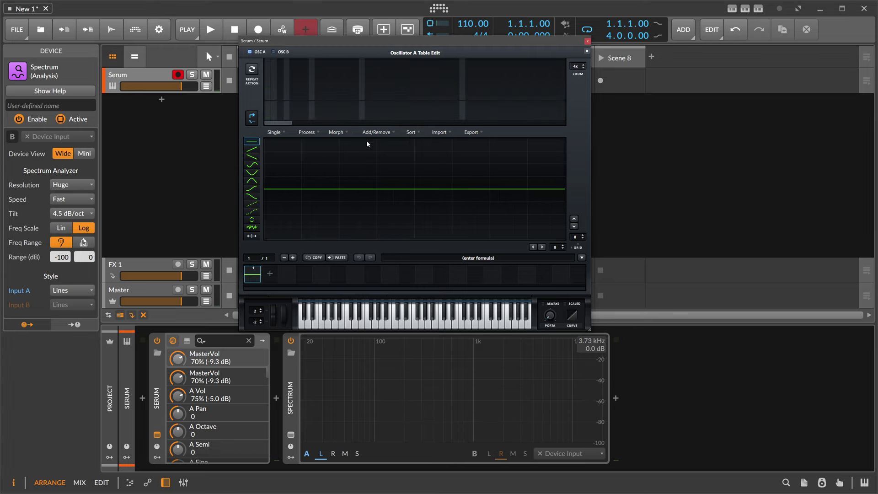
click(270, 88)
drag(269, 74, 269, 74)
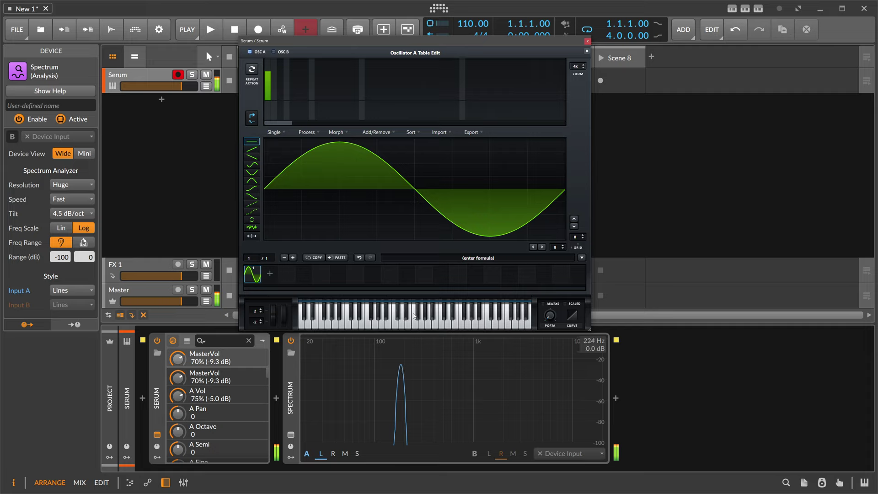
Step: Try extra high harmonics at bins 16, 20, 26 and 33, and erase them again, keeping bin 1
click(387, 83)
click(425, 83)
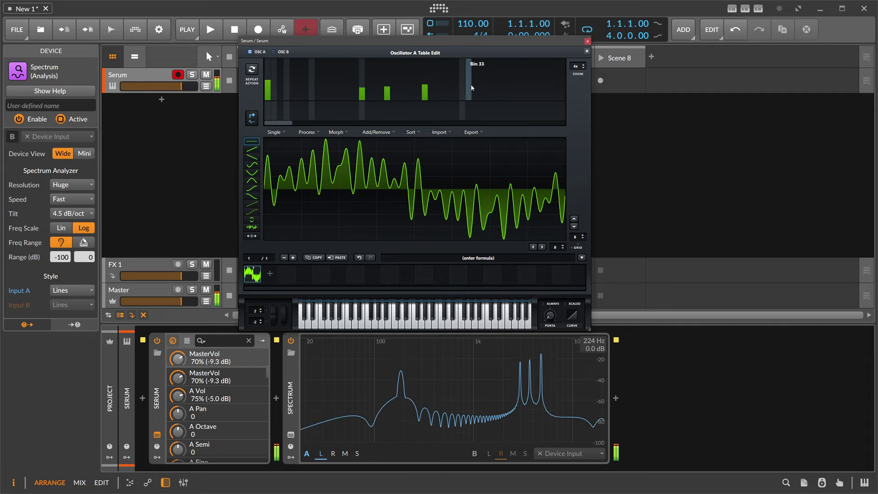
click(469, 84)
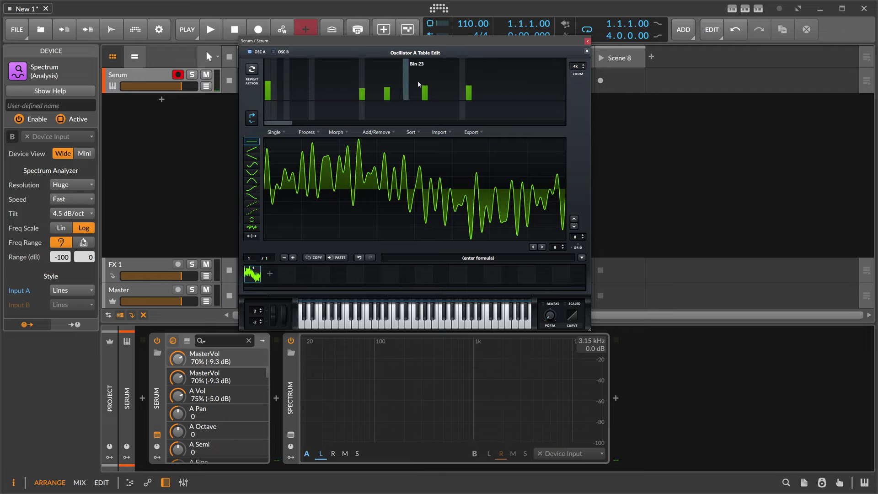
mouse_move(361, 98)
mouse_down()
mouse_move(378, 112)
mouse_move(472, 116)
mouse_up()
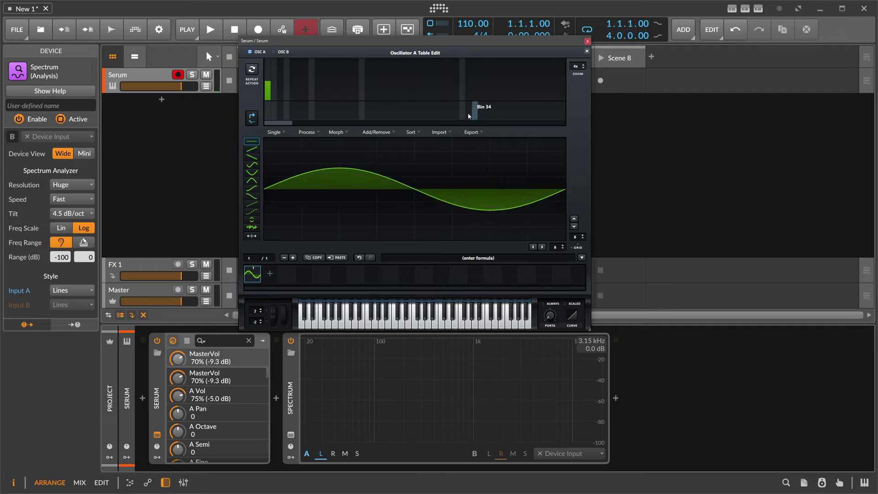
Step: Try a combination of bin 1 and bin 8, and erase both bins to leave the spectrum empty
click(267, 82)
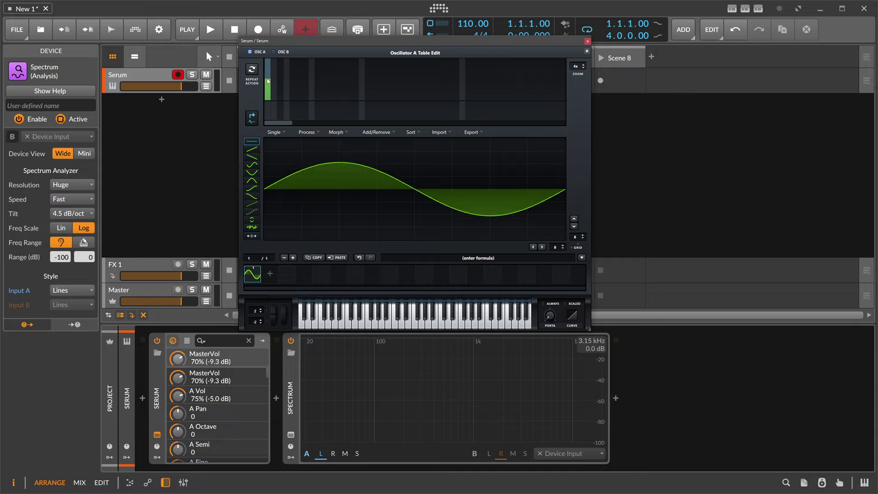
drag(309, 81, 309, 83)
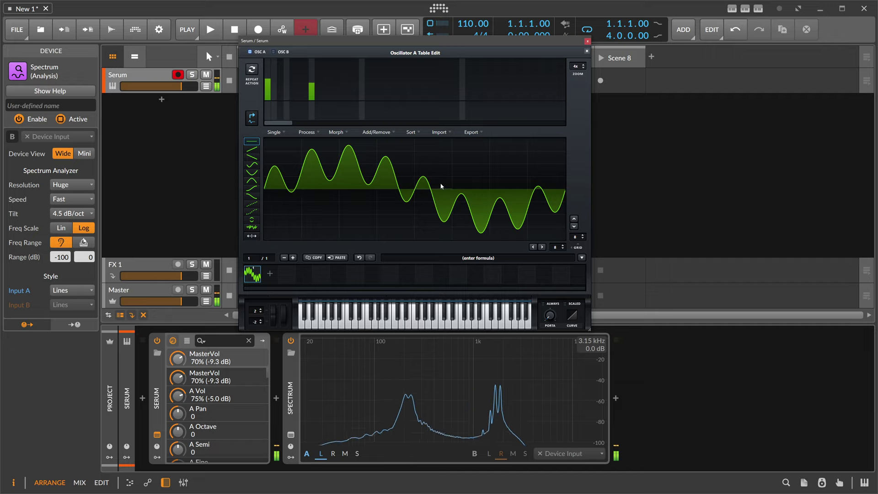
drag(312, 101, 286, 101)
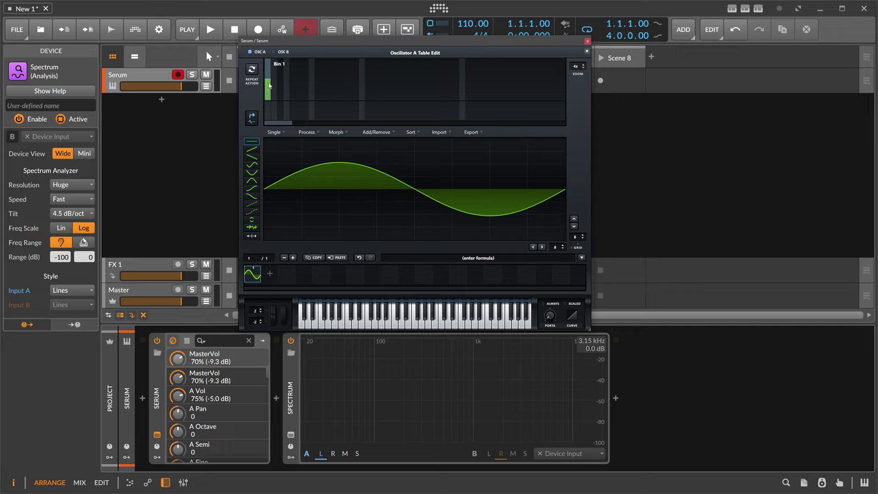
click(269, 100)
Step: Fill the first frame's spectrum with Randomize Low 16 Bins
right_click(351, 70)
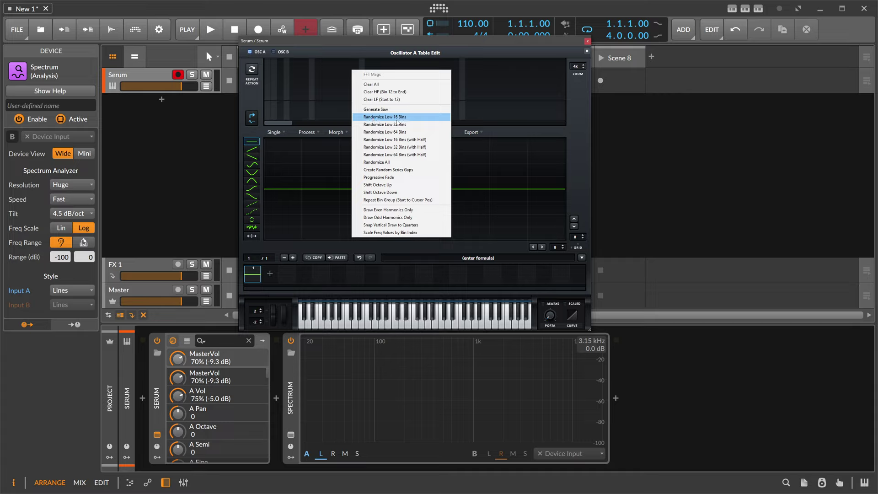
click(282, 107)
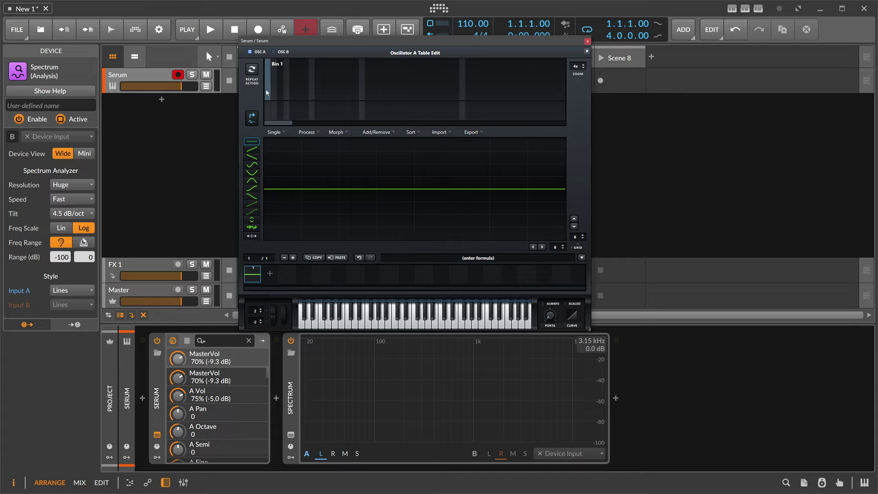
right_click(360, 86)
click(402, 124)
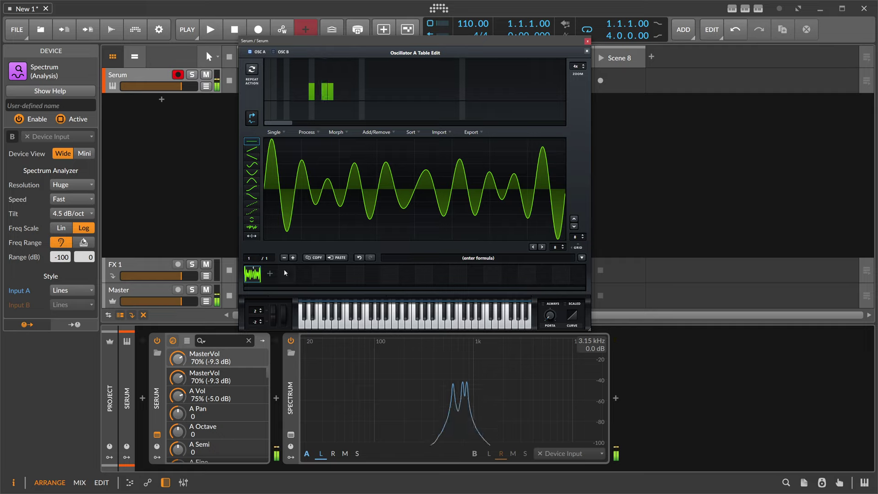
Step: Add a second wavetable frame and apply Randomize Low 16 Bins to it three times
click(270, 274)
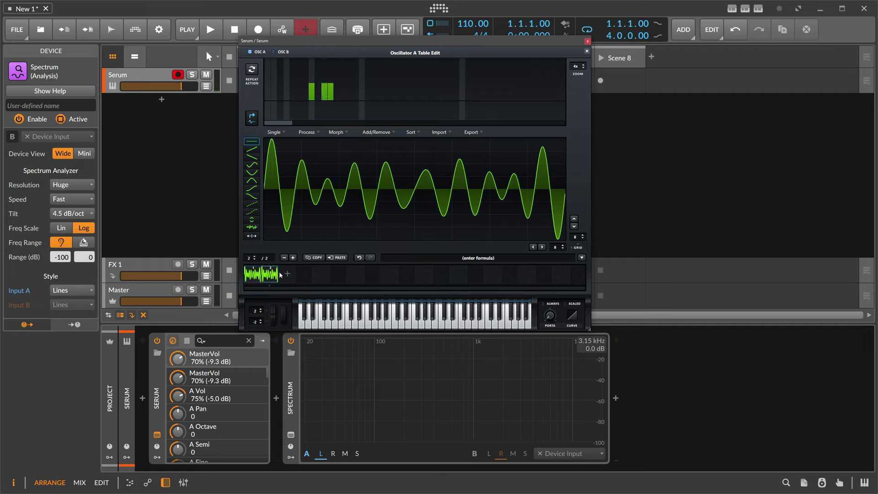
right_click(390, 65)
click(411, 113)
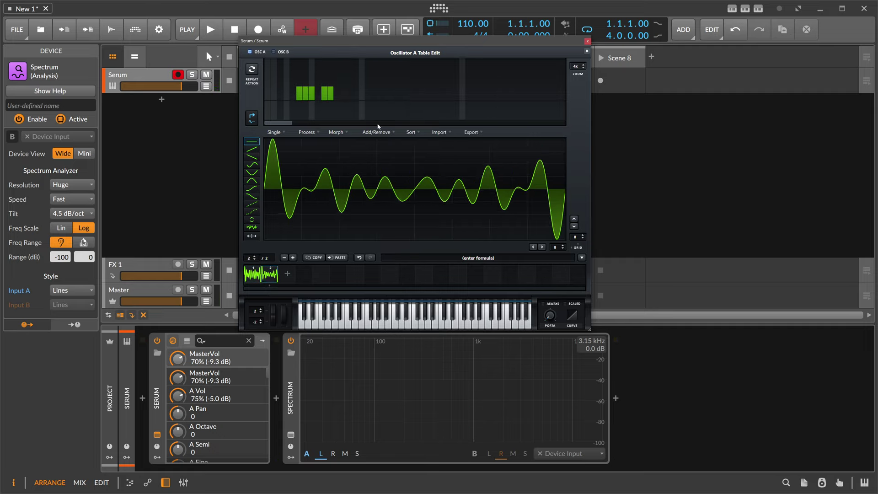
right_click(368, 77)
click(393, 126)
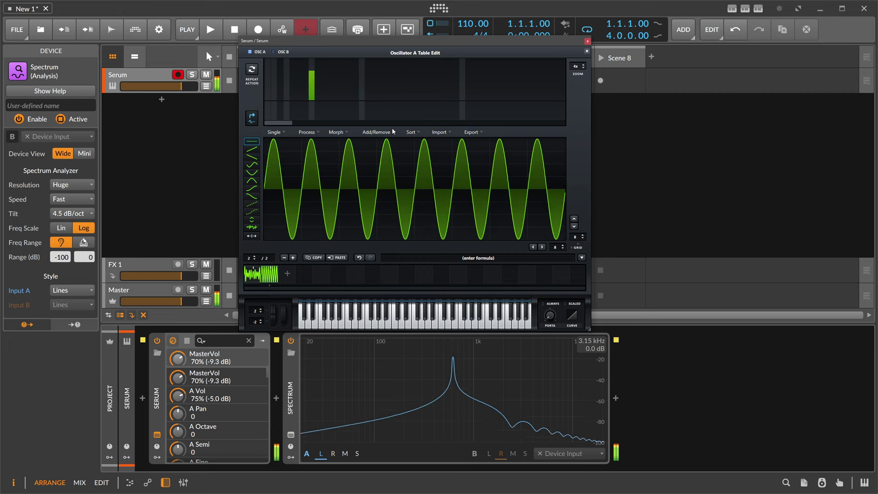
right_click(361, 70)
click(396, 114)
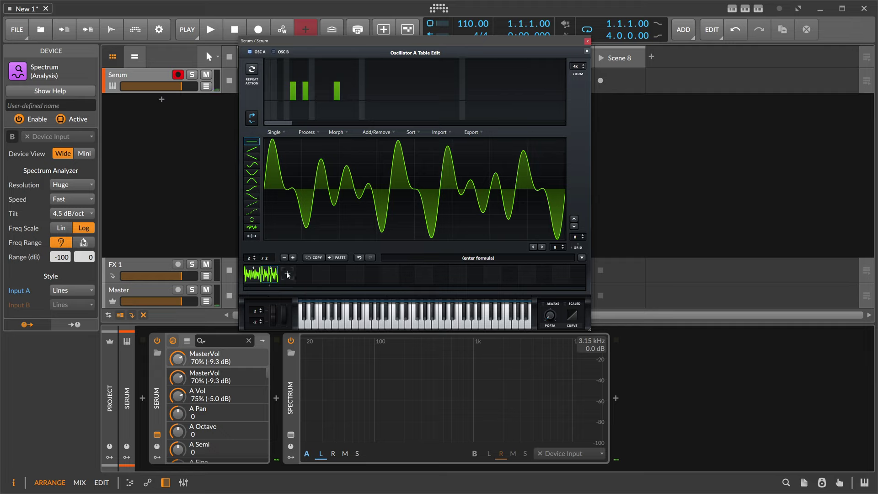
Step: Add a third frame and redraw its low harmonics by hand, with peaks at bins 6, 9, 12, 14, 16 and 19
mouse_move(280, 94)
mouse_down()
mouse_move(373, 90)
mouse_move(343, 99)
mouse_up()
click(318, 100)
click(336, 90)
click(318, 78)
click(299, 79)
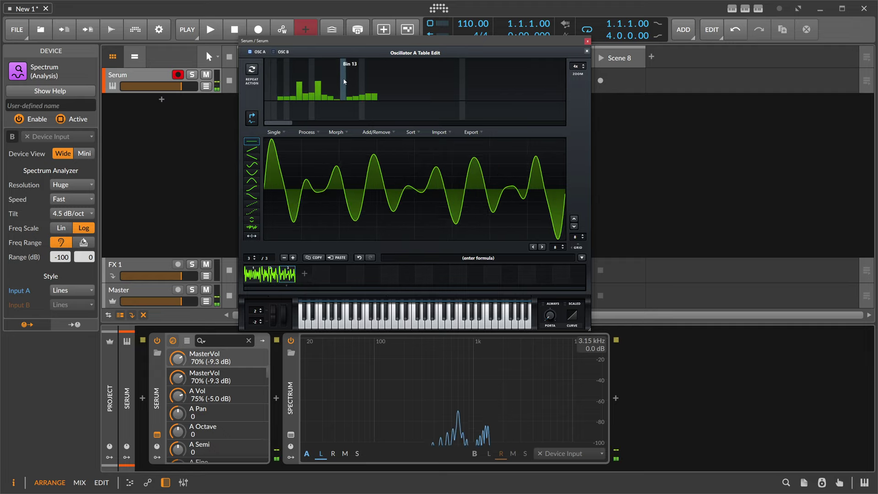
click(380, 81)
click(362, 81)
click(349, 79)
click(336, 80)
click(320, 83)
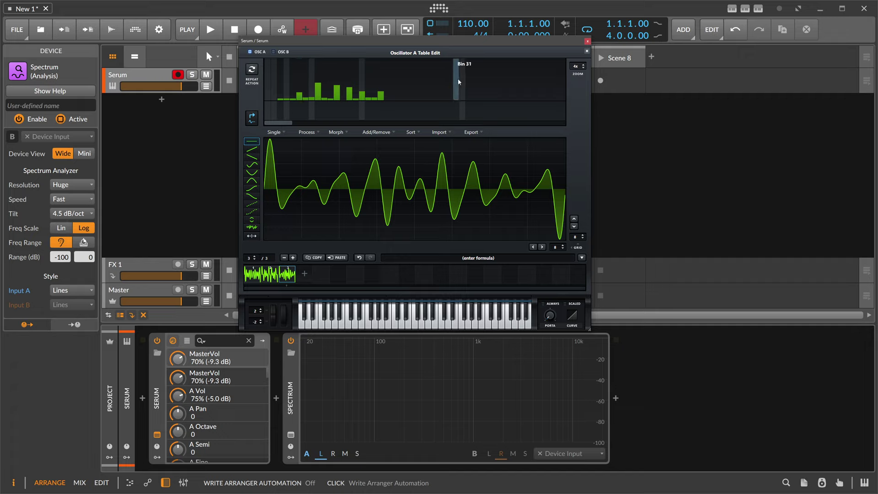
Step: Add harmonics at bins 23 and 24 of the third frame and raise bins 19 and 12
drag(292, 123, 572, 117)
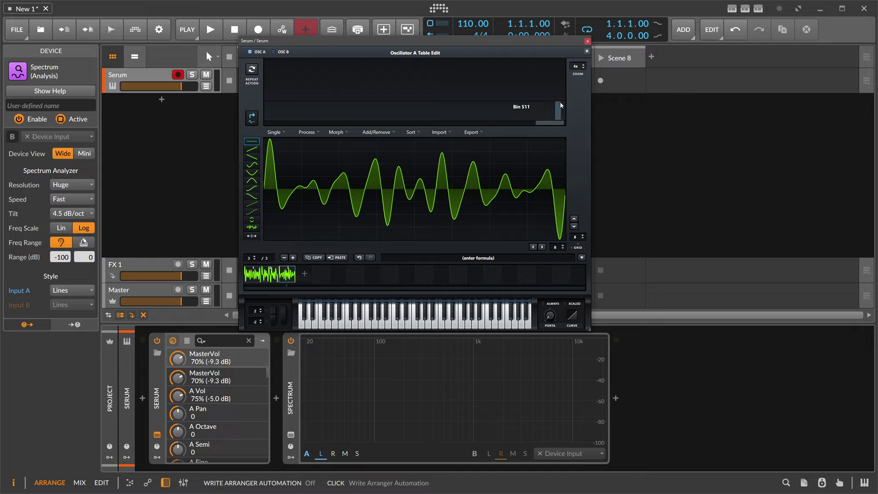
drag(553, 123, 265, 125)
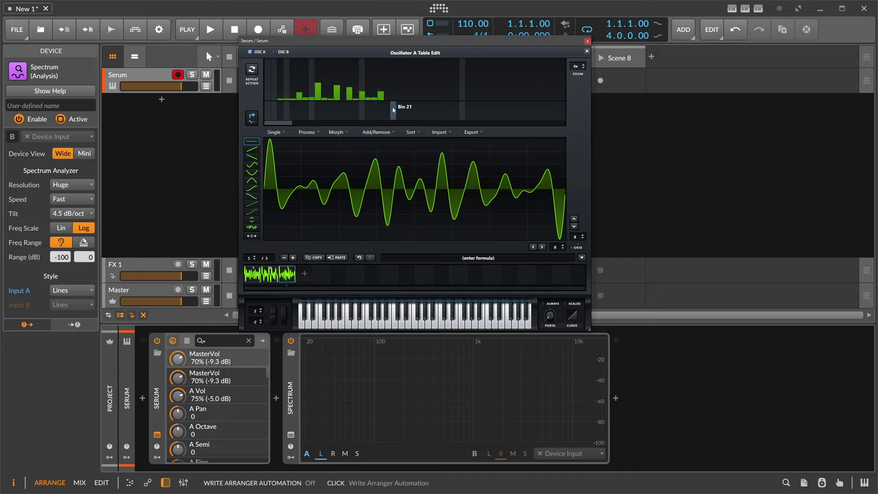
click(406, 86)
click(412, 80)
click(381, 79)
click(337, 77)
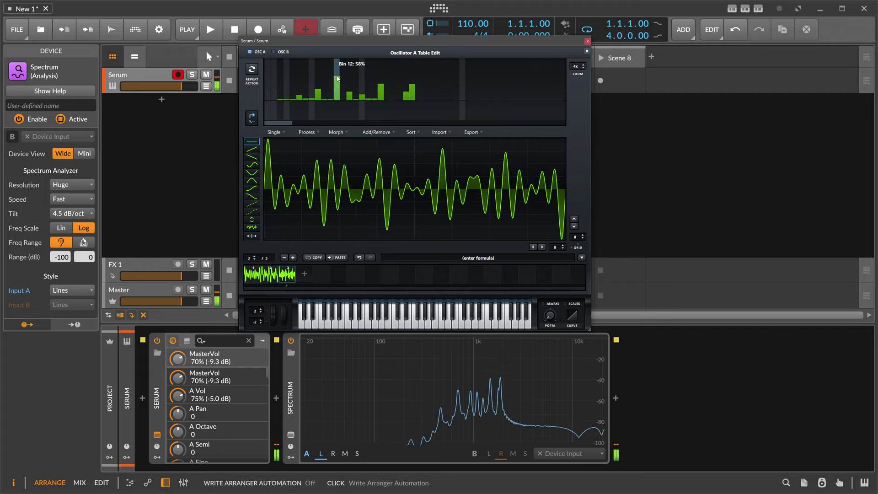
Step: Add a fourth frame and raise its harmonics at bins 7 and 9
click(304, 274)
mouse_move(306, 90)
mouse_down()
mouse_move(313, 110)
mouse_move(325, 108)
mouse_up()
right_click(342, 82)
click(319, 77)
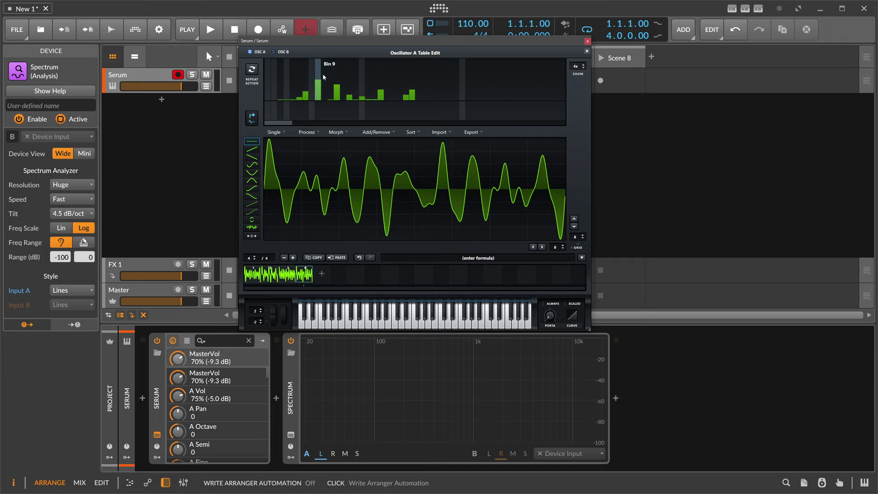
Step: Add a fifth frame and redraw its harmonics with peaks at bins 3, 10 and 15 and an even block across bins 23 to 27
click(358, 79)
click(280, 73)
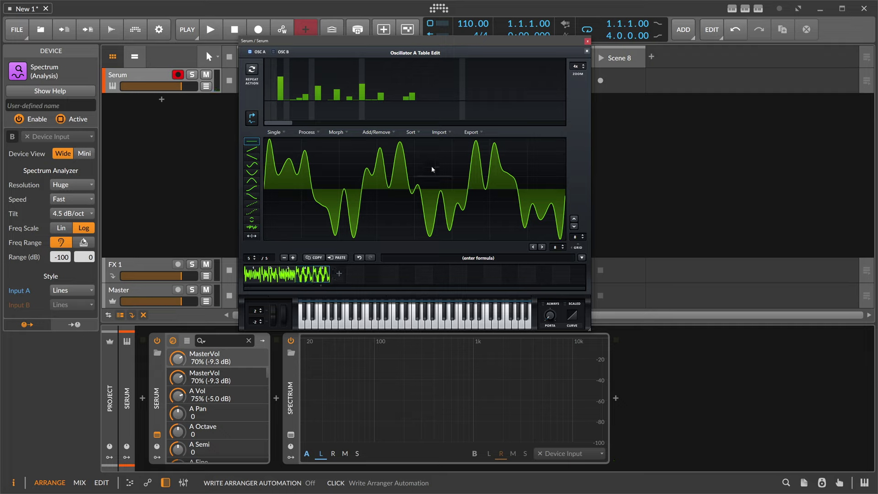
click(362, 99)
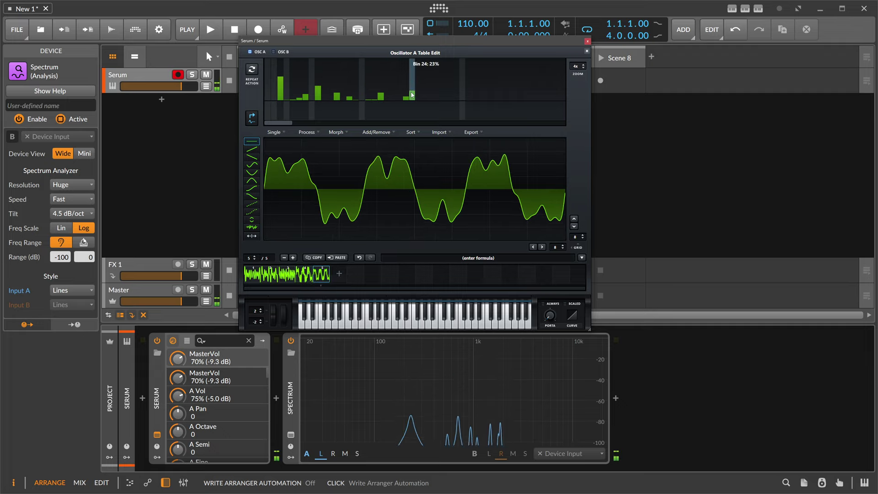
drag(412, 100, 330, 99)
click(324, 78)
click(356, 76)
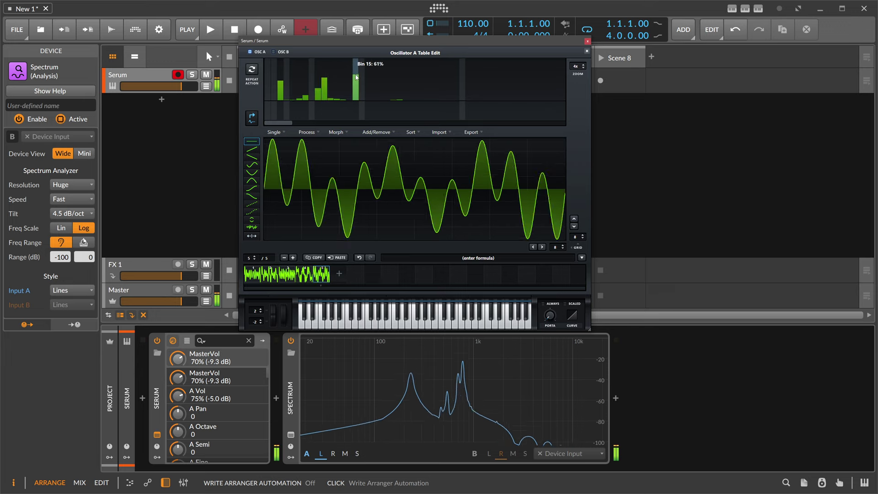
drag(404, 89, 433, 89)
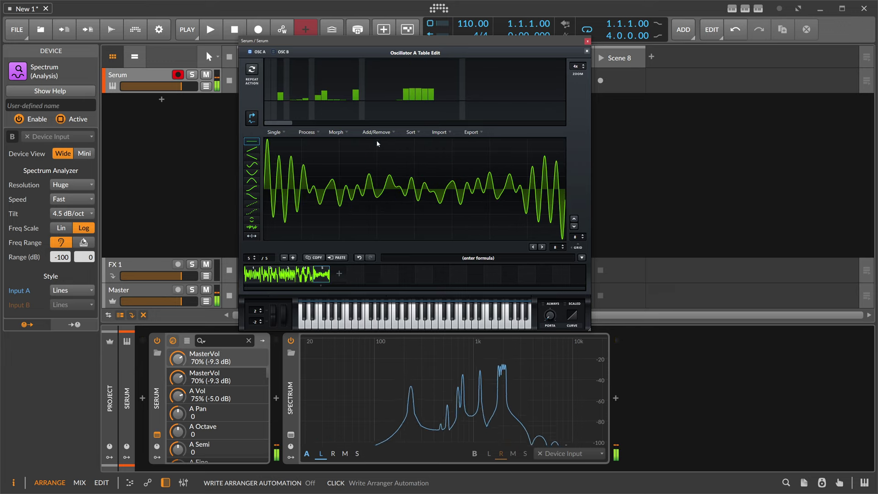
Step: Add a sixth frame and raise its harmonics at bins 4, 7 and 2
click(286, 84)
click(305, 77)
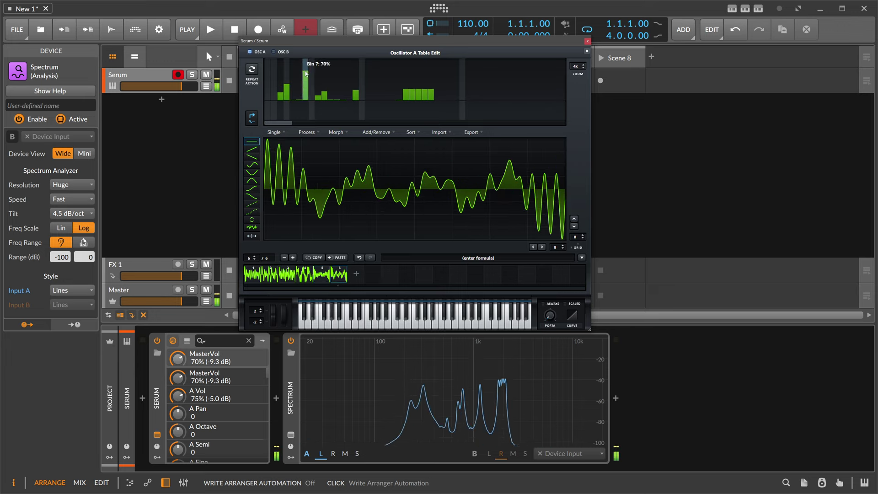
click(274, 69)
Step: Add a seventh frame and draw harmonics at bins 13, 14 and 17
click(356, 274)
click(343, 89)
click(349, 80)
click(368, 79)
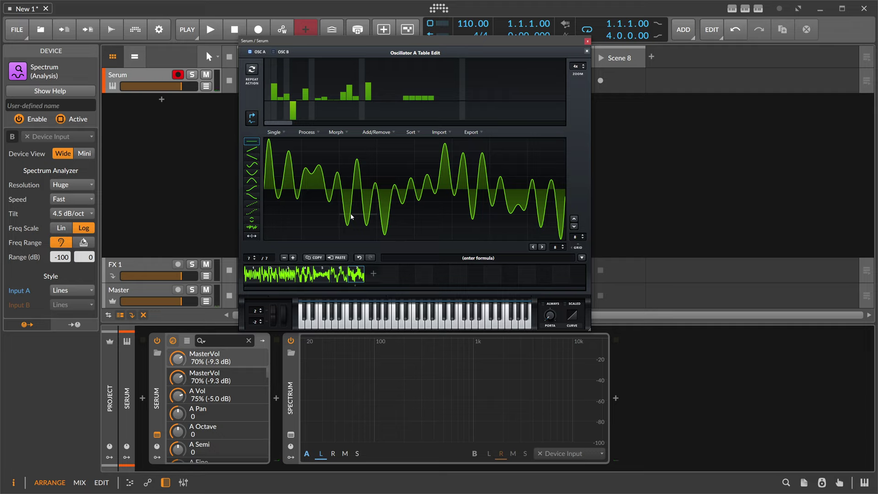
Step: Go through the first three wavetable frames one after another to compare their harmonics and waveforms
click(253, 274)
click(270, 275)
click(285, 276)
click(272, 275)
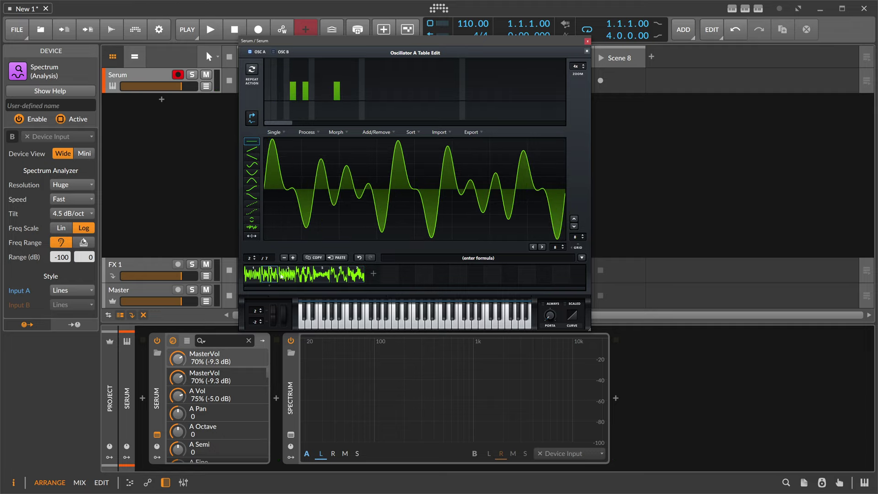
Step: Step back to the first wavetable frame to check its harmonics and waveform
click(255, 259)
click(255, 257)
click(255, 260)
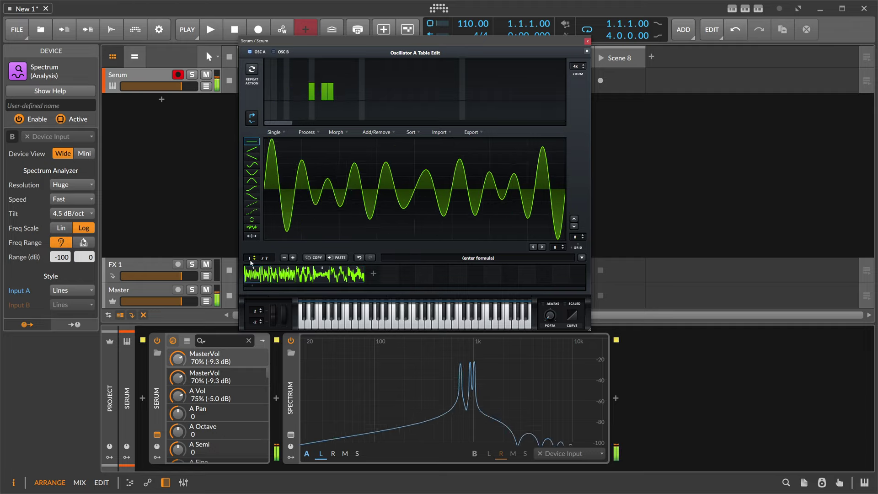
mouse_move(254, 259)
mouse_down()
mouse_move(256, 189)
mouse_move(253, 271)
mouse_up()
Step: Normalize each frame separately and apply a plain spectral morph across the wavetable frames
click(306, 132)
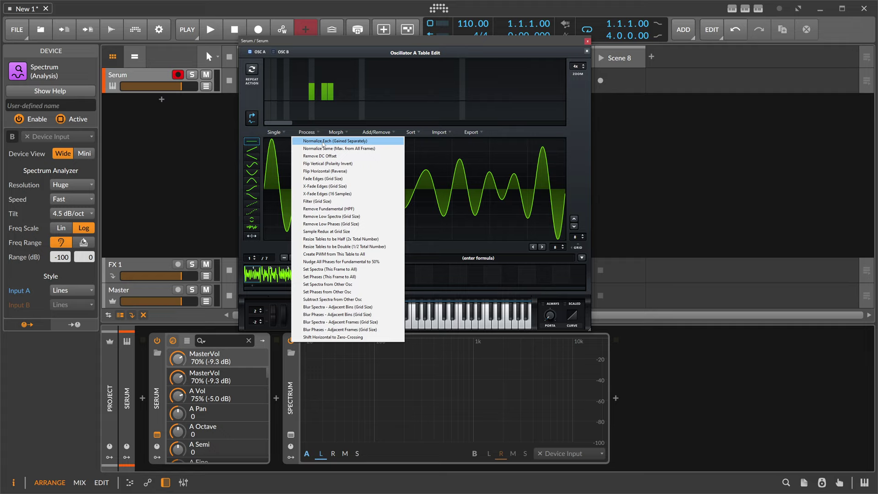
click(323, 142)
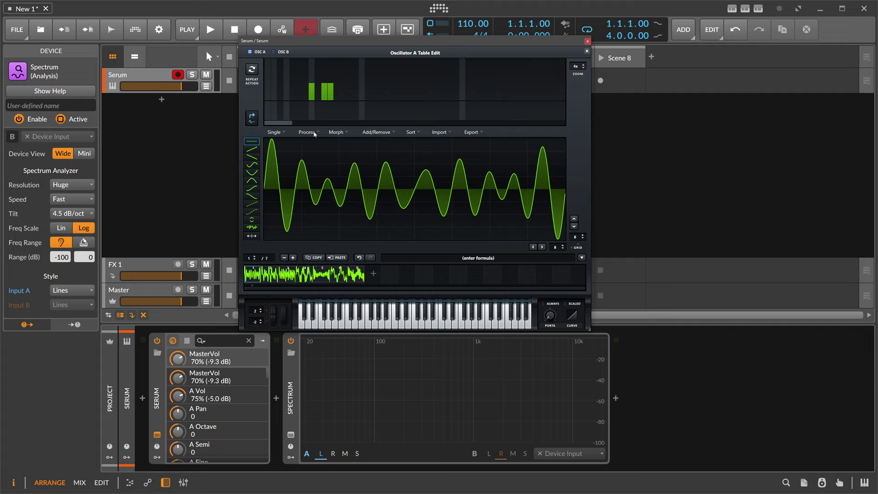
click(336, 132)
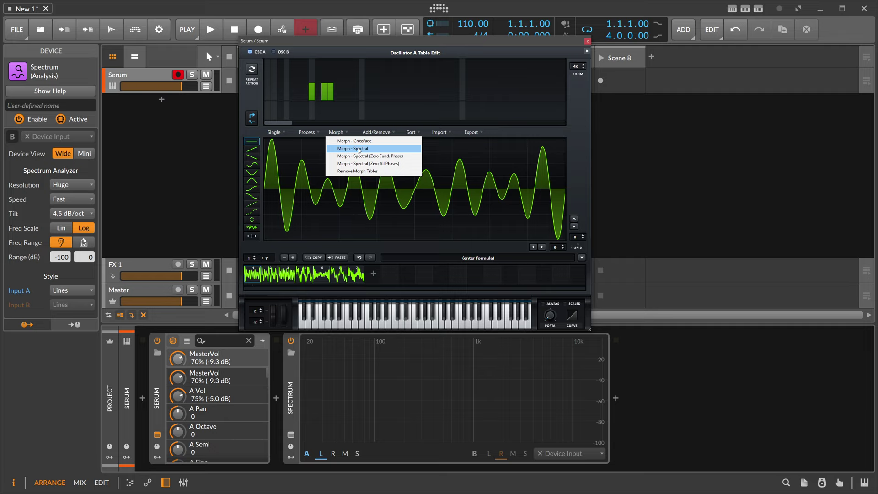
click(359, 148)
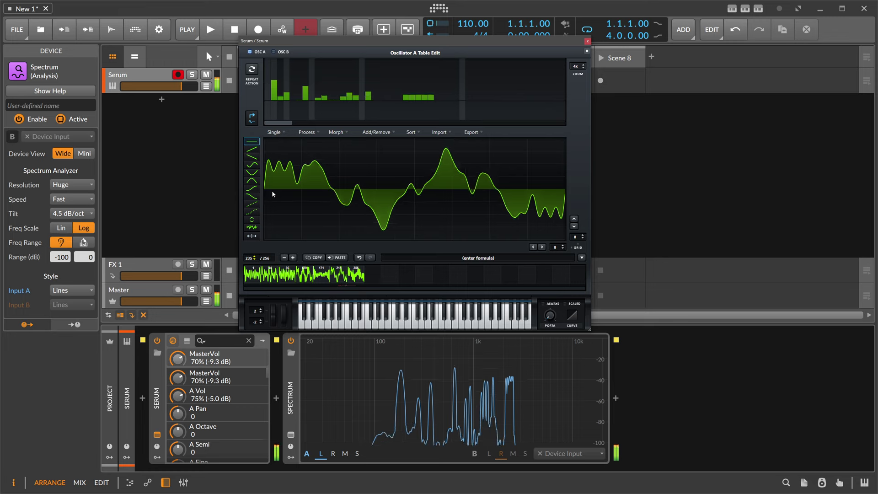
Step: Export the whole wavetable as a 16-bit WAV named ChefTable in the AAA Polarity-WT folder
click(471, 132)
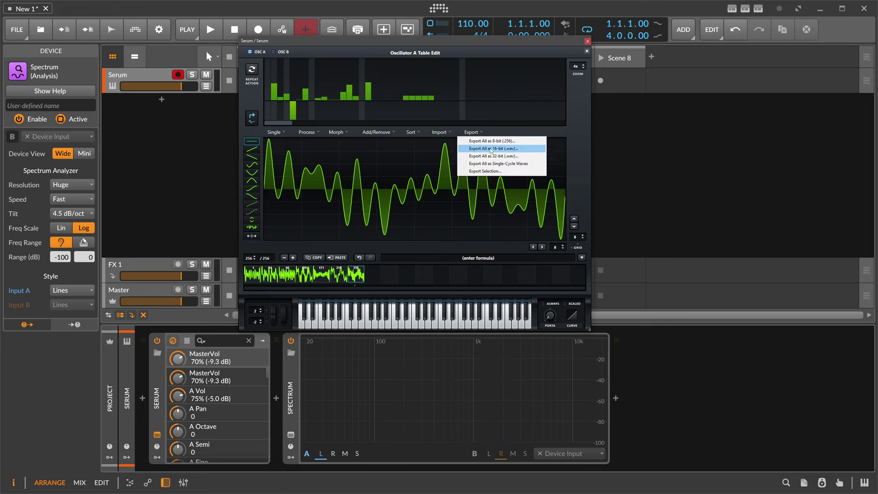
click(490, 149)
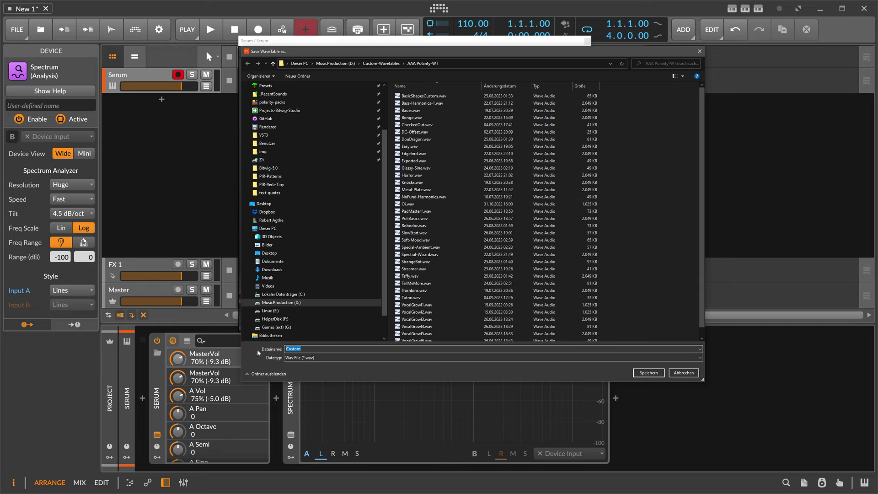
text(Che)
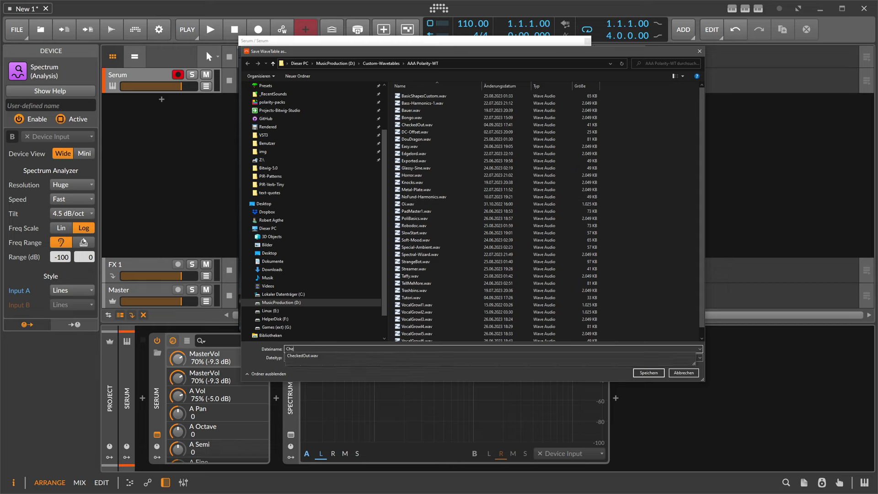
text(f)
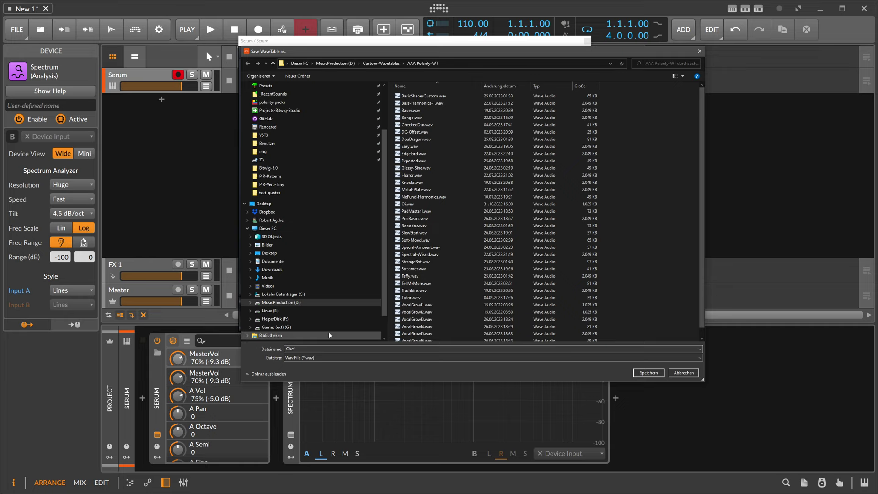
text(Table)
click(647, 373)
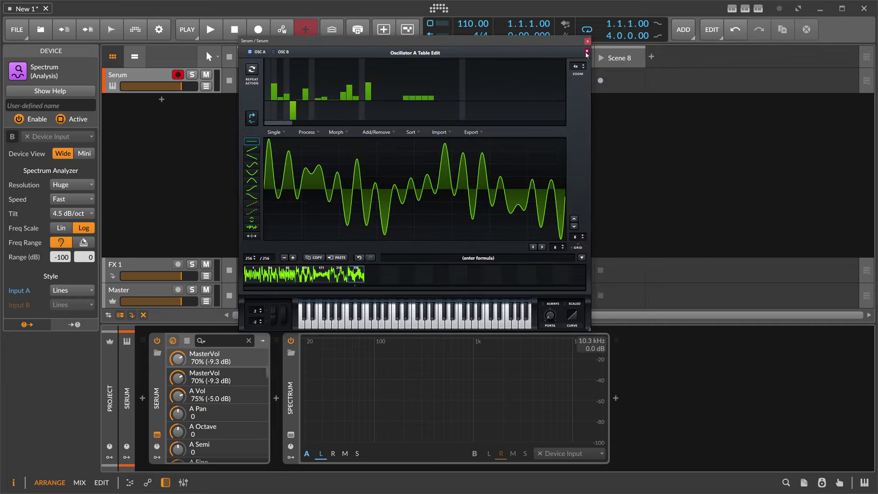
Step: Close the Serum window, delete the Serum track and add a Polymer instrument track in its place
click(588, 43)
click(147, 73)
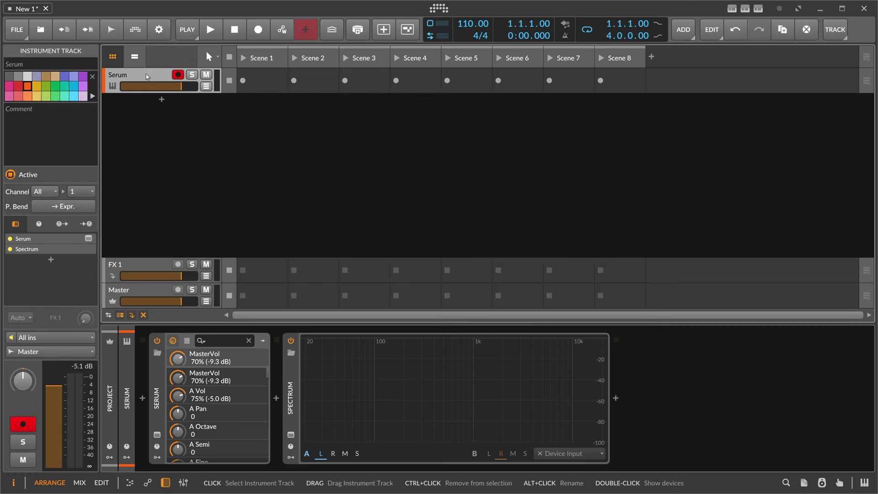
key(Delete)
click(161, 74)
text(polymer)
key(Return)
Step: Open Polymer's wavetable browser and import the wavetables from the AAA Polarity-WT folder inside Custom-Wavetables
click(270, 374)
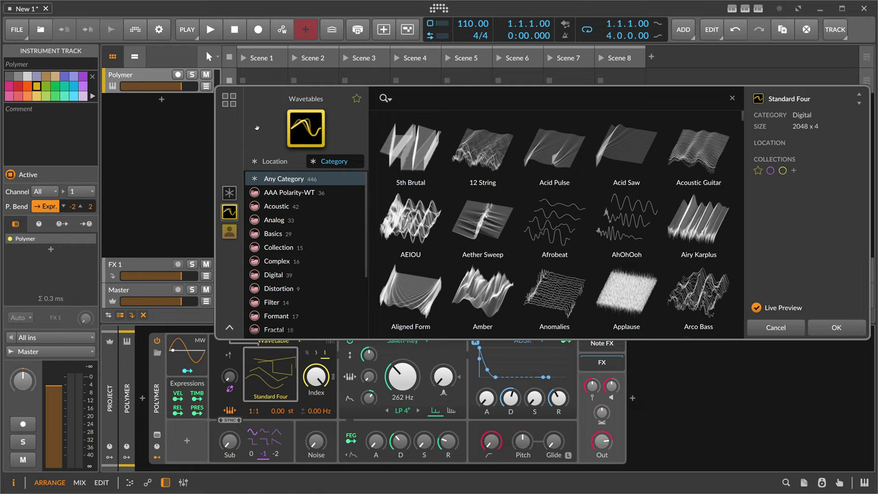
right_click(258, 122)
click(261, 119)
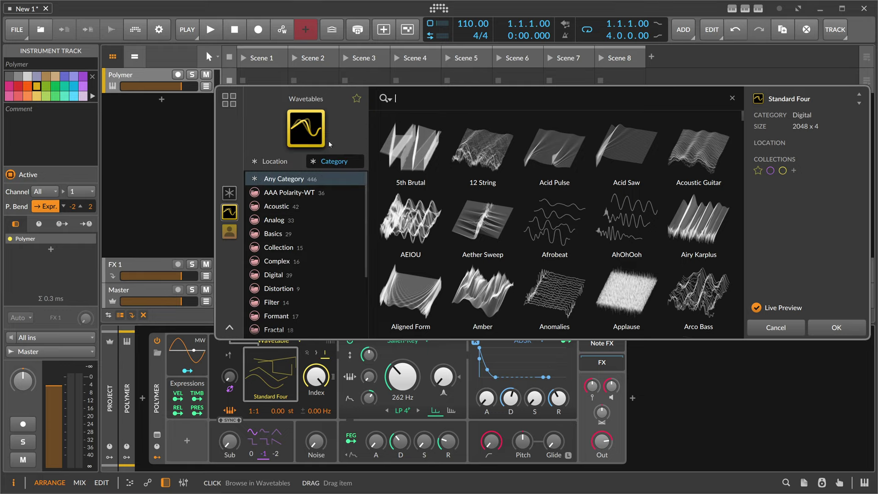
click(285, 124)
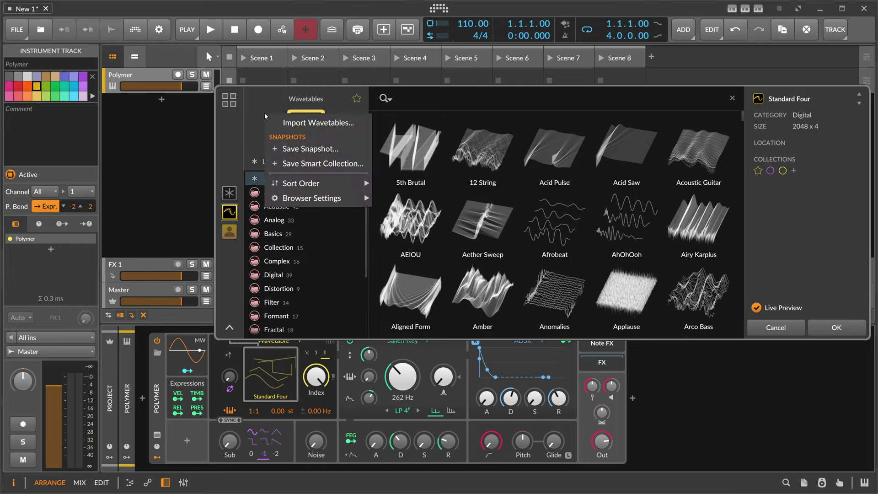
click(290, 125)
click(231, 77)
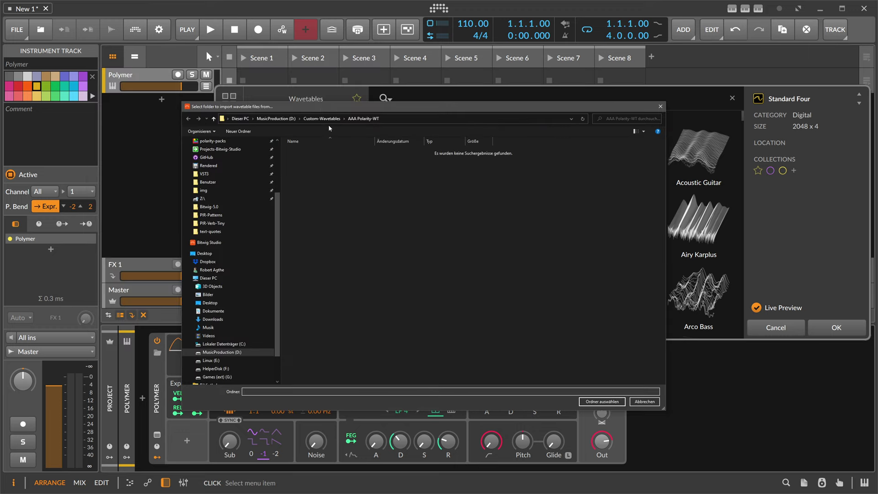
click(311, 151)
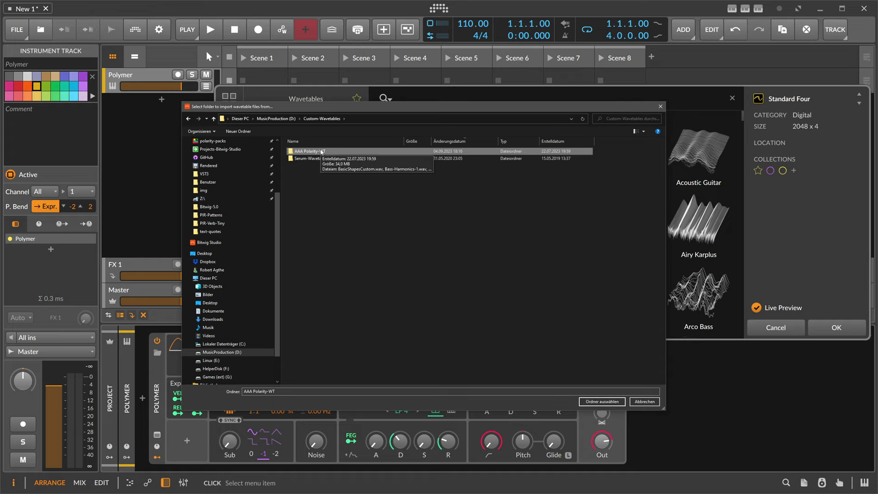
click(602, 401)
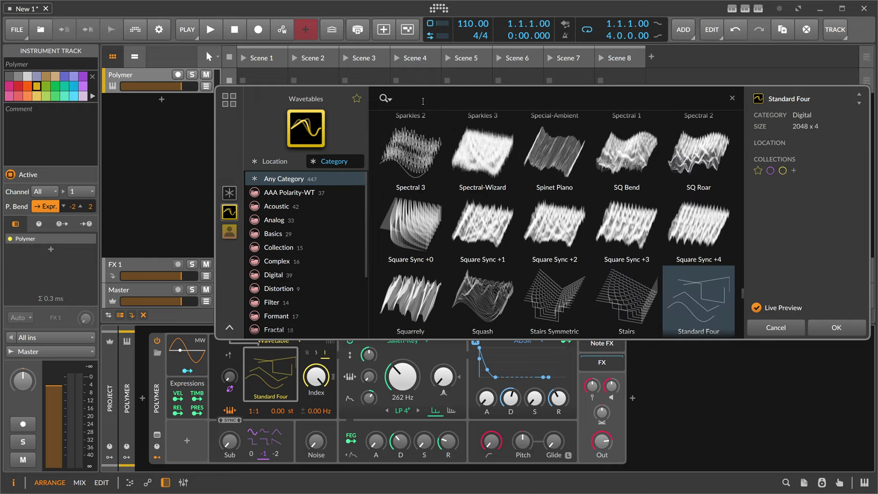
Step: Search the wavetables for "chef" and load ChefTable into Polymer's oscillator
text(chef)
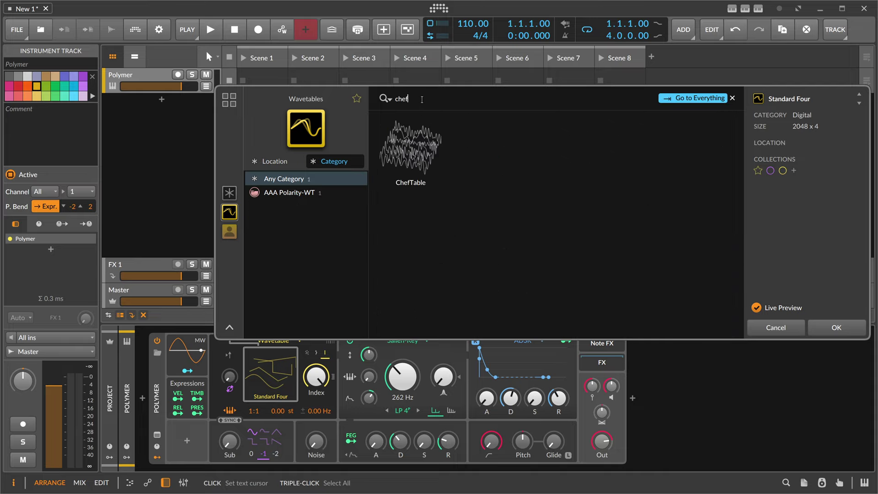
click(408, 148)
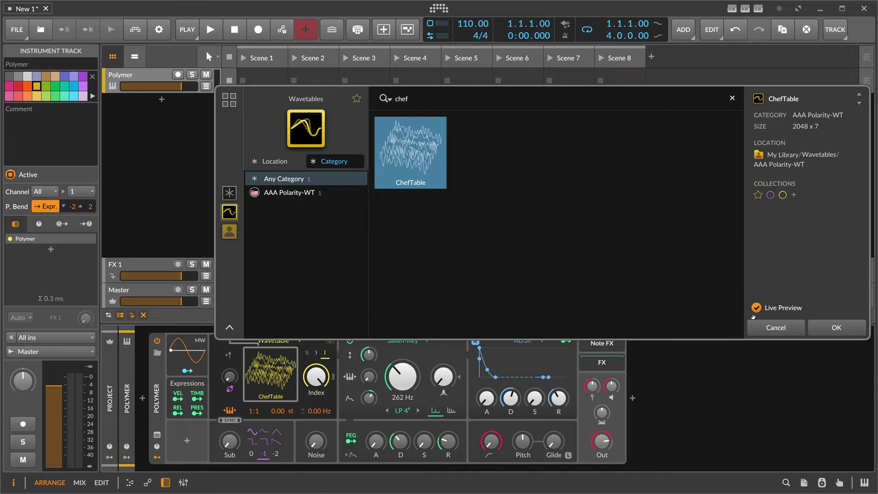
click(821, 330)
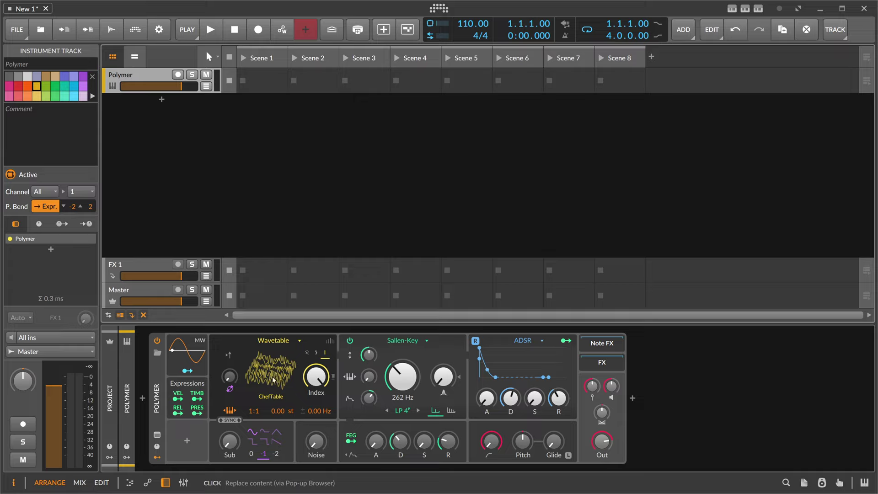
Step: Arm the Polymer track for recording and turn the wavetable index down to 0 %
click(178, 75)
drag(316, 377, 316, 458)
click(486, 399)
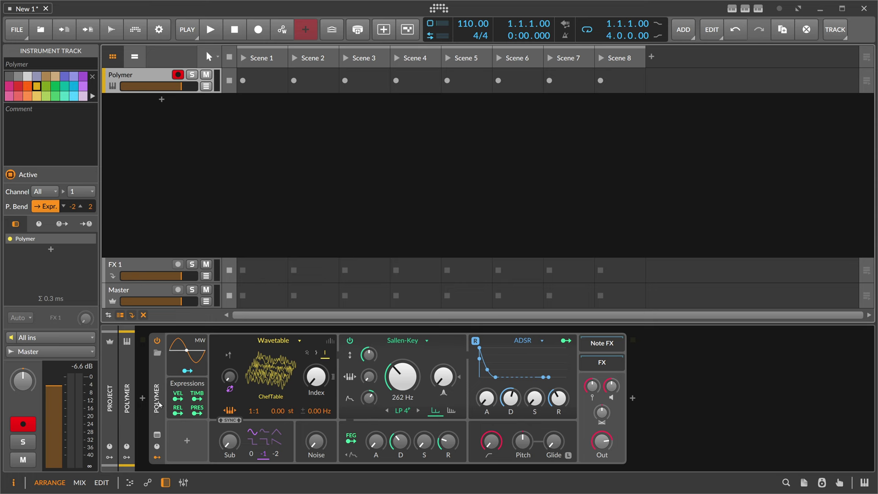
Step: Search the note effects for "step" and insert a Step Sequencer preset in front of Polymer
click(143, 401)
text(step)
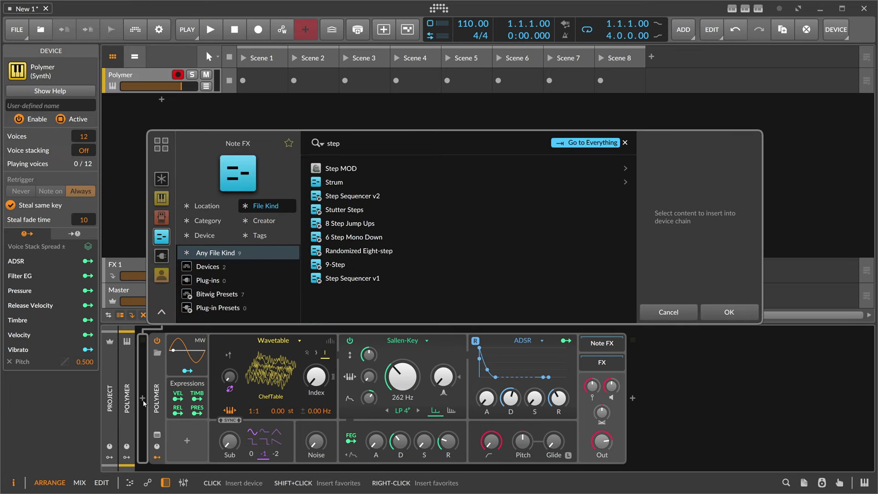
key(Down)
key(Down)
key(Return)
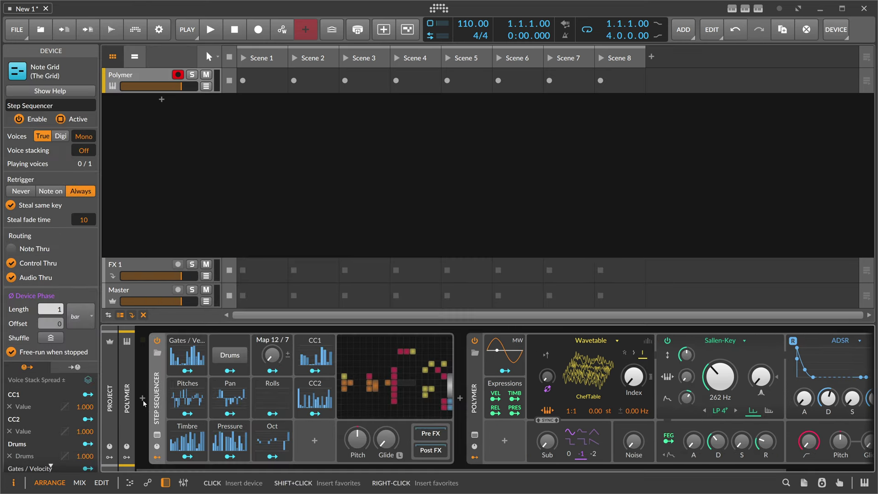
Step: Open the Step Sequencer's Pitches modulator and randomize its steps several times
click(185, 407)
click(369, 416)
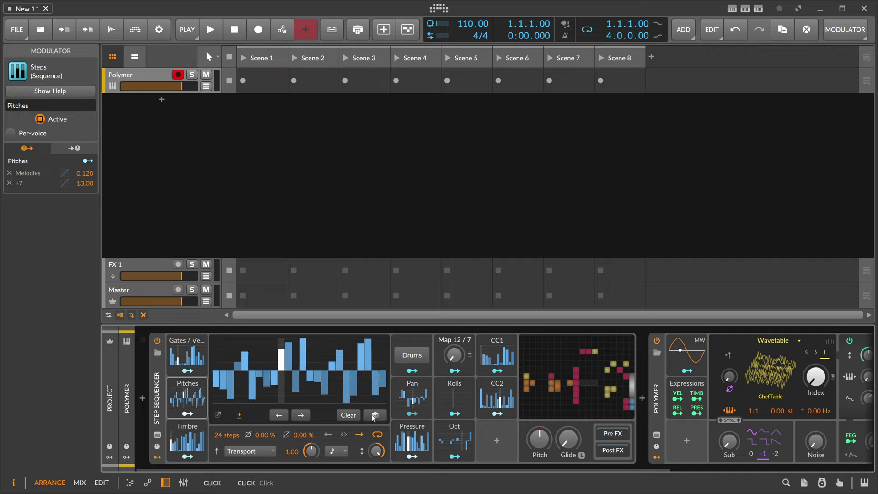
click(369, 416)
click(370, 416)
click(371, 417)
click(372, 416)
click(374, 416)
click(374, 416)
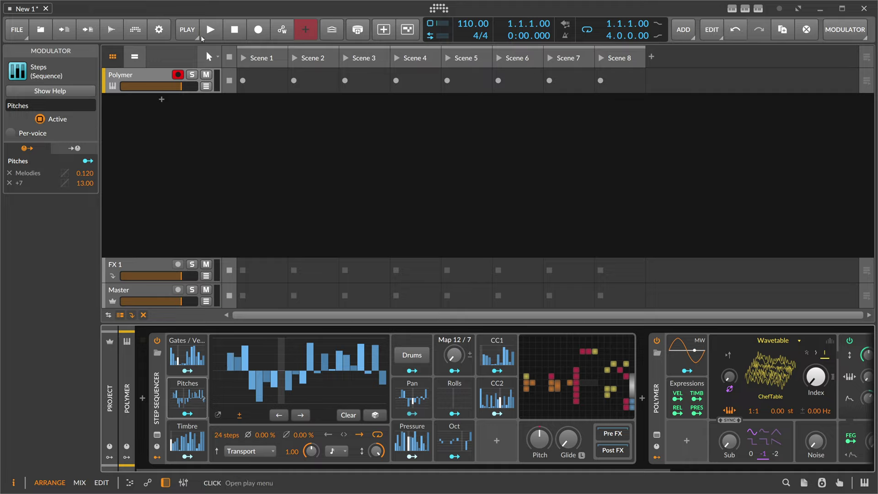
Step: Play the randomized sequence and inspect Polymer's filter and envelope controls while listening
key(space)
drag(276, 469, 485, 471)
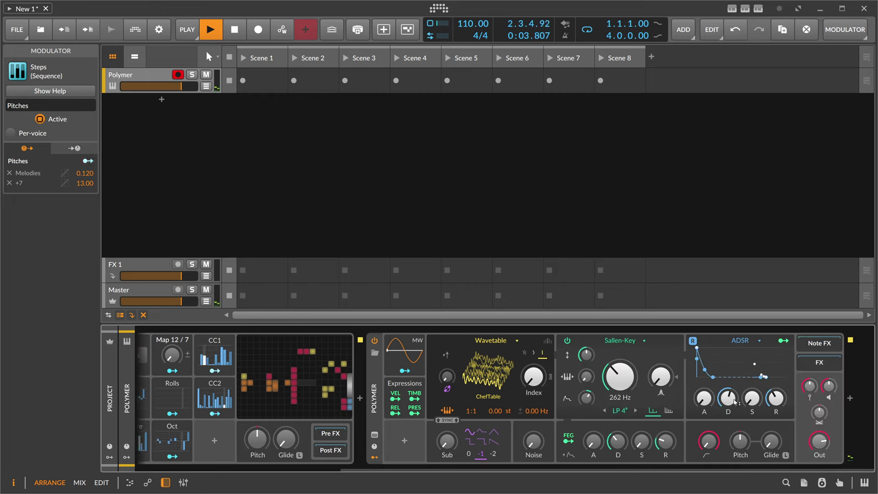
mouse_move(586, 376)
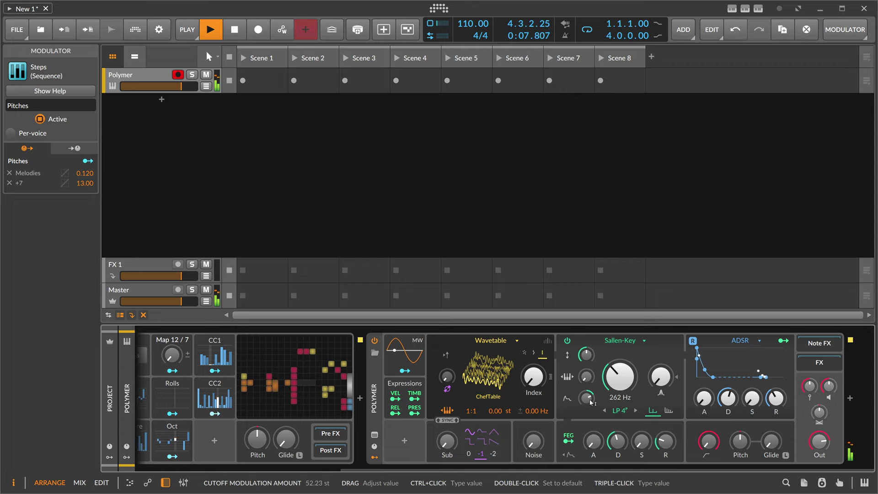
drag(426, 467, 215, 467)
Step: Collapse the Pitches step editor and play the sequence again through Polymer, stopping playback after listening
click(185, 400)
key(space)
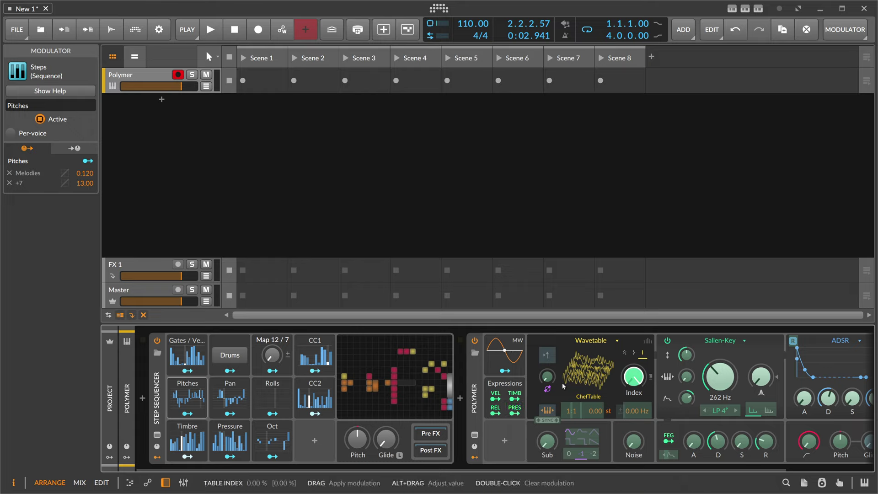
key(space)
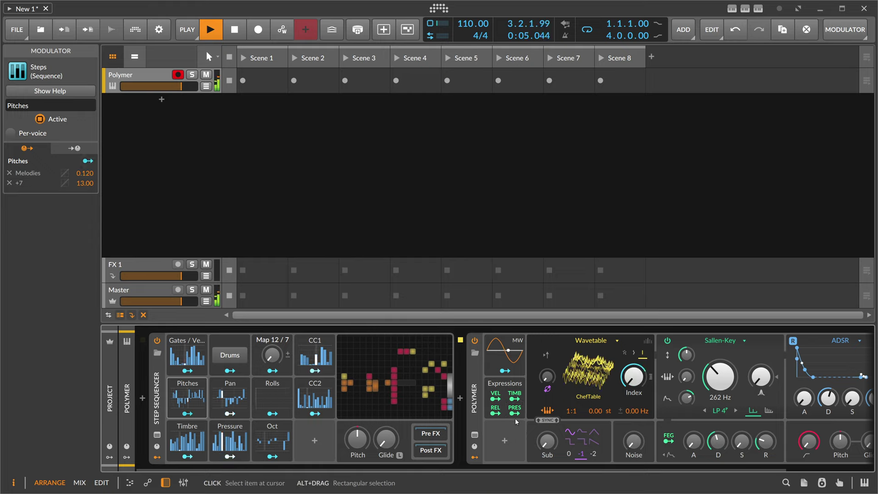
key(space)
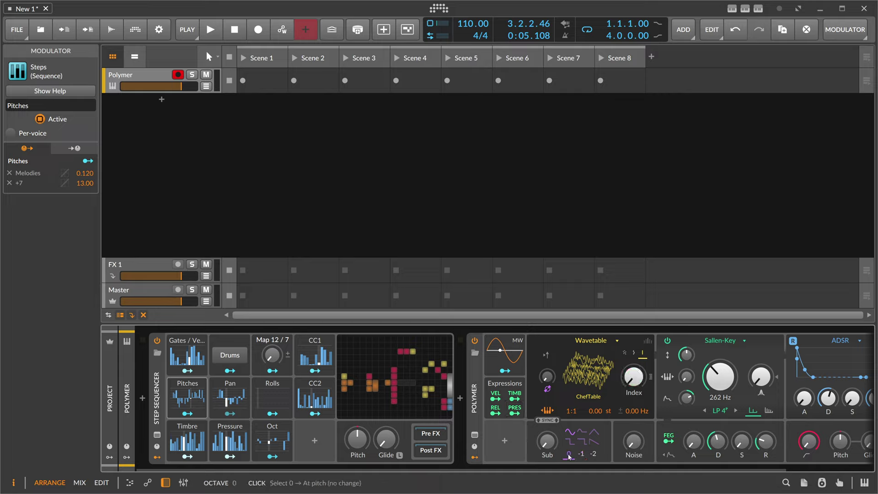
Step: Set Polymer's sub oscillator to octave 0 and raise its level to about 21 %
drag(555, 446, 547, 439)
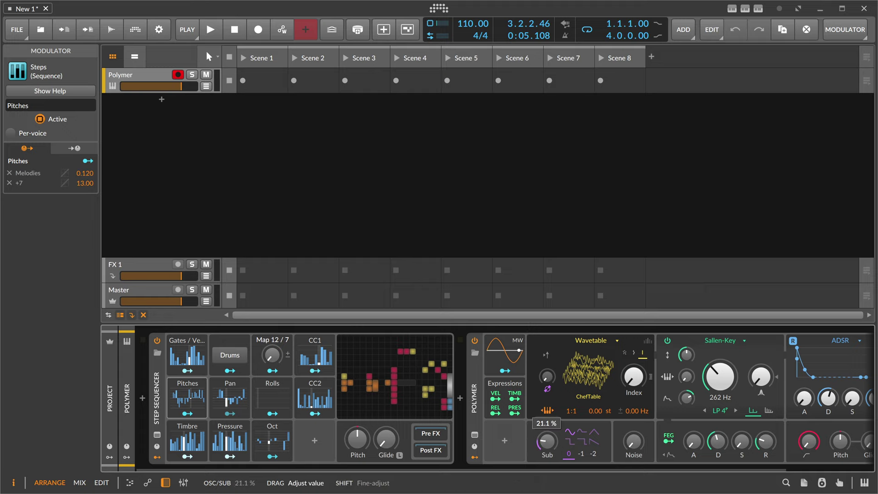
scroll(686, 441, right, 3)
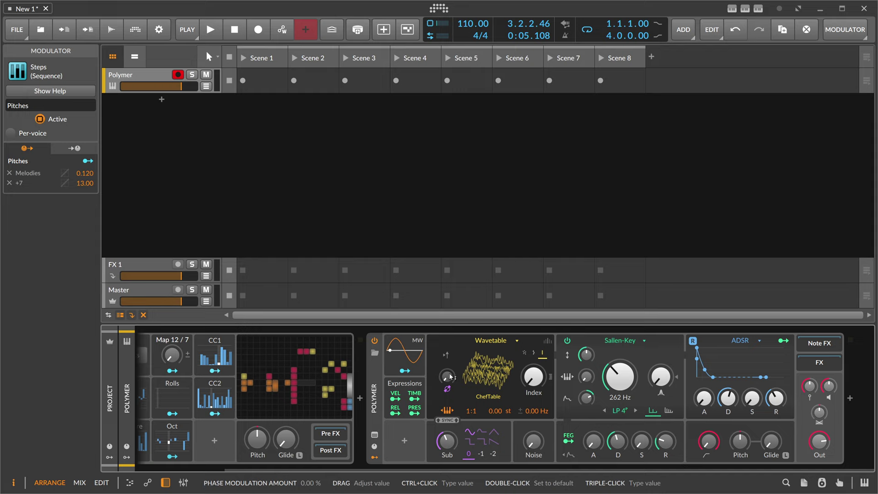
scroll(161, 348, left, 3)
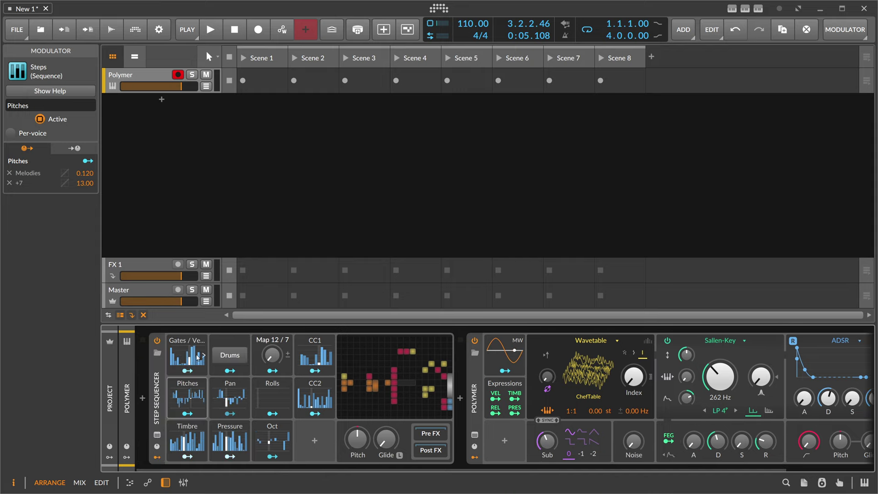
Step: With the Step Sequencer switched off, insert a Spectrum analyzer after Polymer and expand its large display
double_click(157, 385)
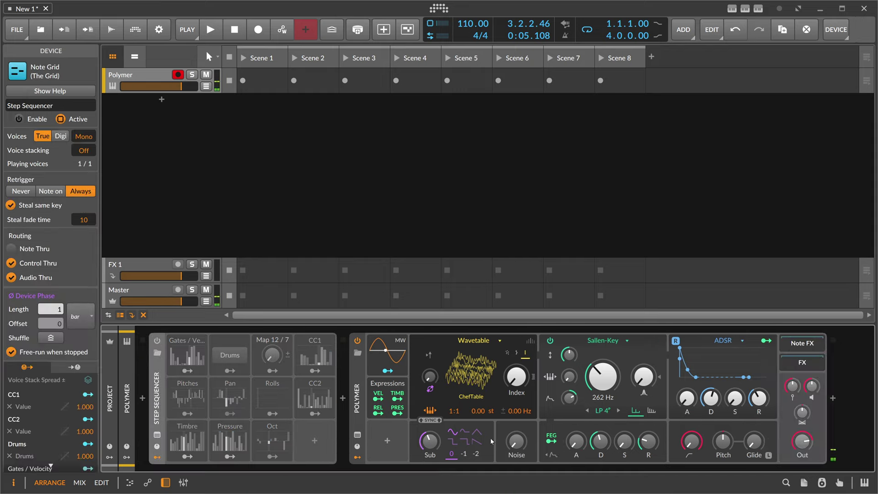
click(833, 398)
text(spec)
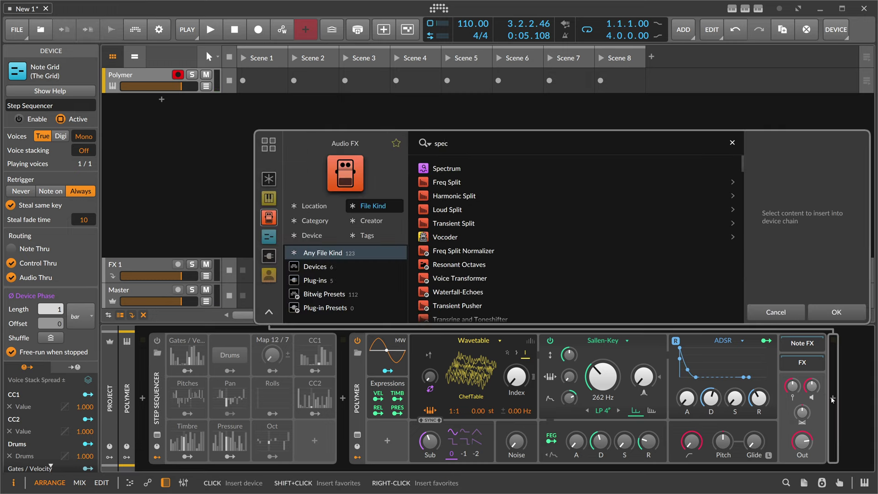
key(Return)
click(847, 435)
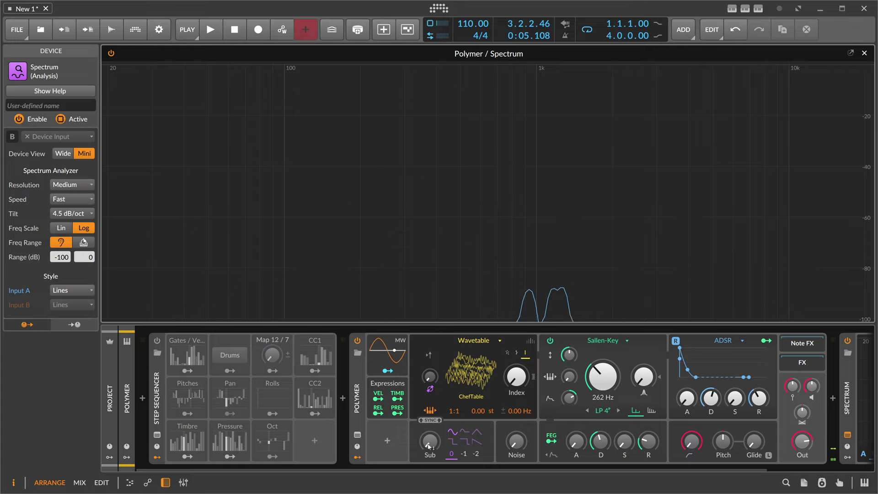
Step: Try Polymer's sub oscillator at about 50 % and at 100 % level while playing notes and watching the spectrum
drag(430, 444, 434, 444)
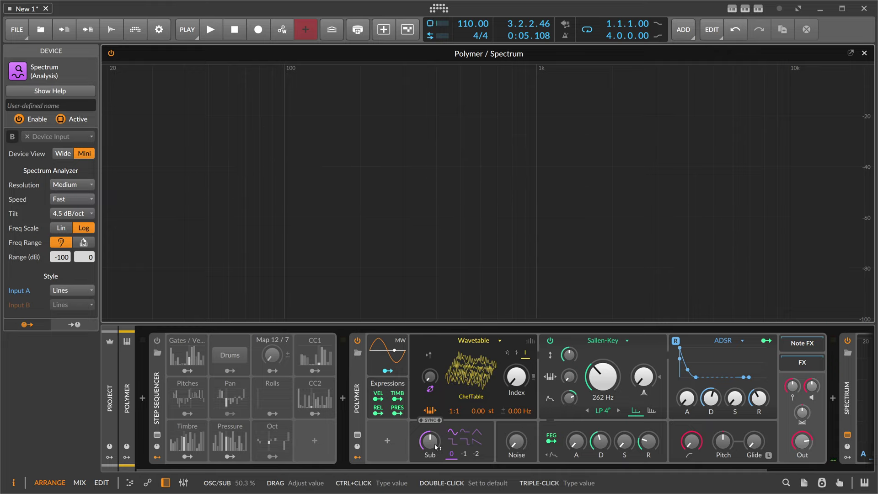
drag(434, 447, 442, 437)
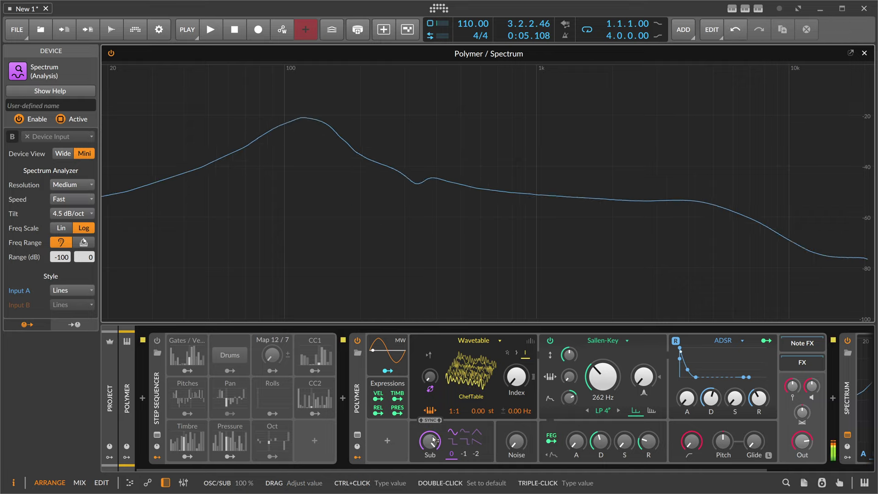
drag(435, 441, 434, 458)
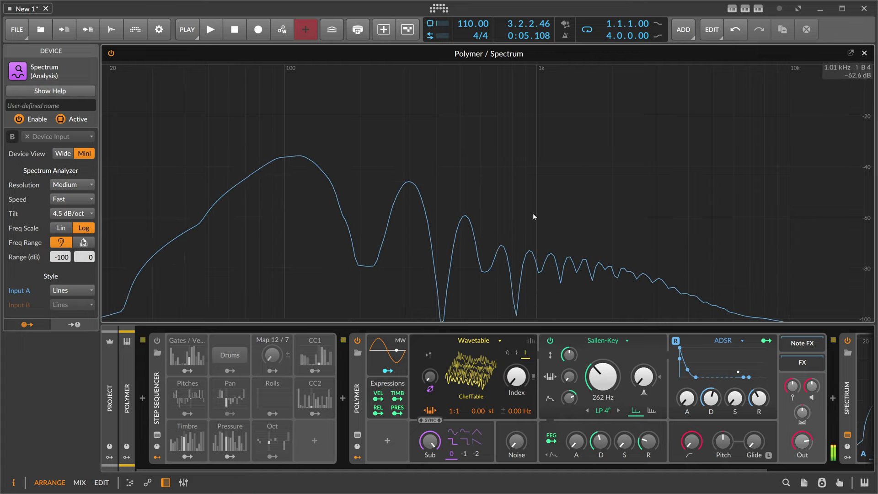
Step: Set Polymer's filter cutoff to about 389 Hz and its sub oscillator to a sine wave at about 44 %
drag(600, 385, 600, 408)
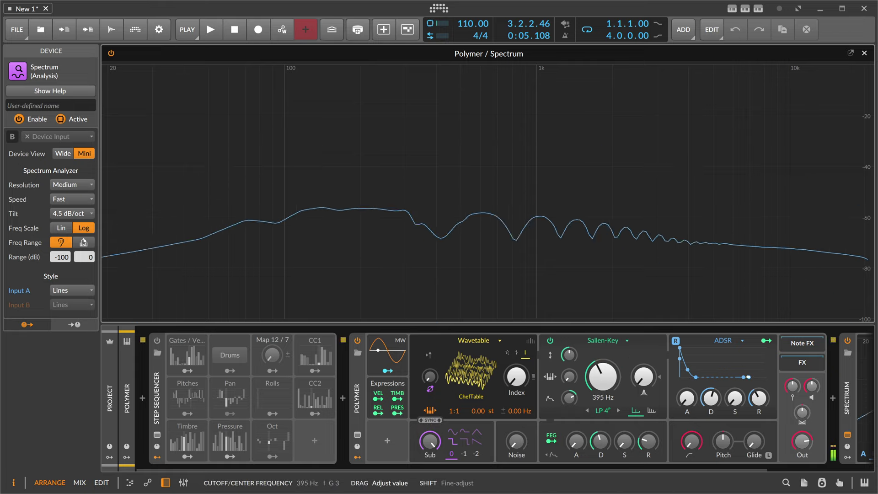
click(452, 432)
drag(433, 442, 433, 437)
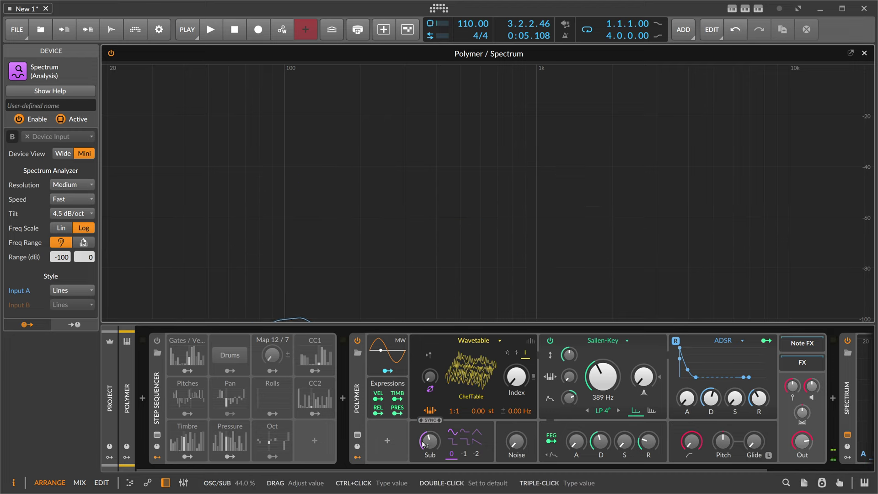
Step: Reactivate the Step Sequencer and briefly play its pattern through Polymer while watching the spectrum
key(space)
key(space)
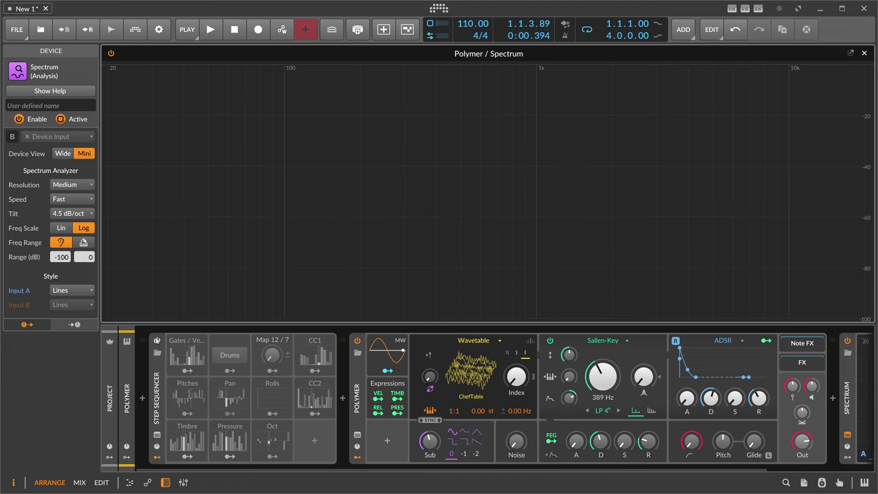
click(157, 340)
key(space)
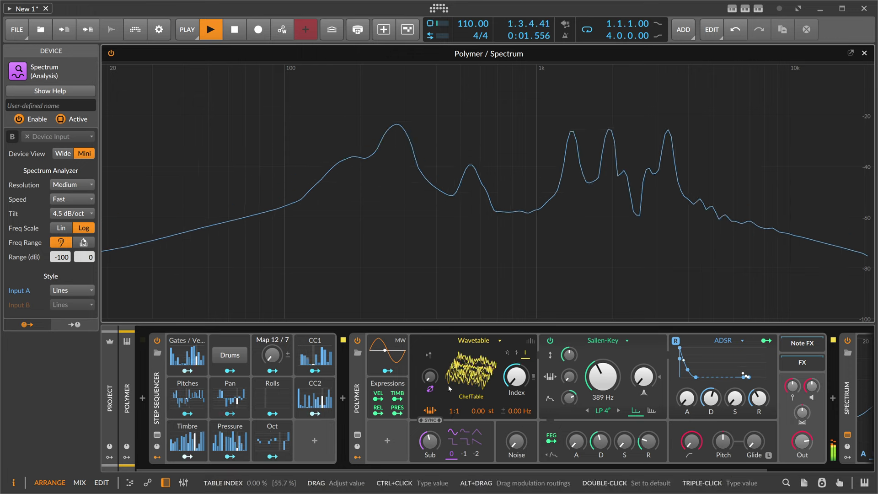
key(space)
Step: Inspect the modulation source of Polymer's wavetable Index and the routings of the Timbre expression
right_click(514, 376)
click(567, 425)
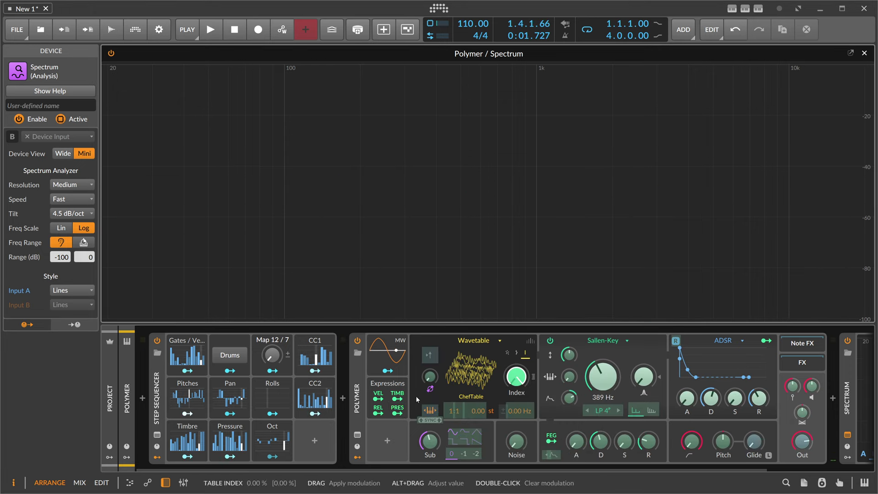
click(397, 397)
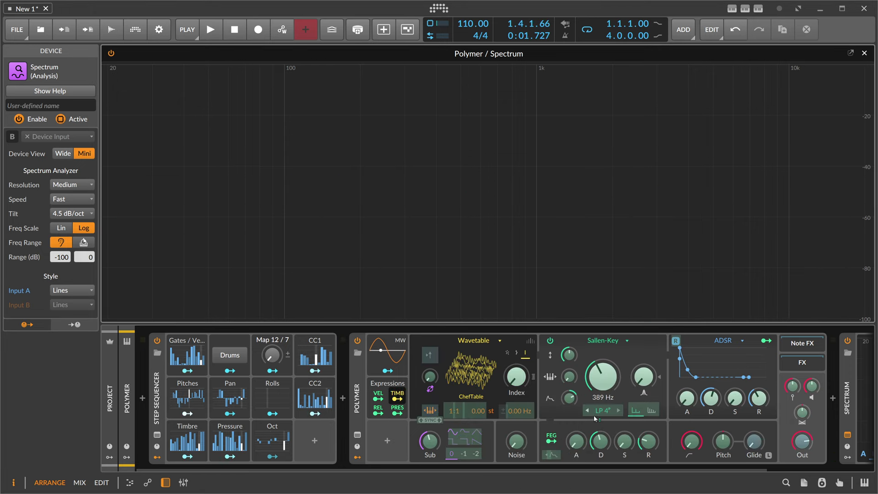
key(Escape)
Step: Lower Polymer's filter cutoff to 159 Hz and set its cutoff modulation amount to 0 st
mouse_move(569, 398)
mouse_down()
mouse_move(603, 387)
mouse_move(571, 409)
mouse_up()
ctrl+click(572, 397)
text(0)
key(Return)
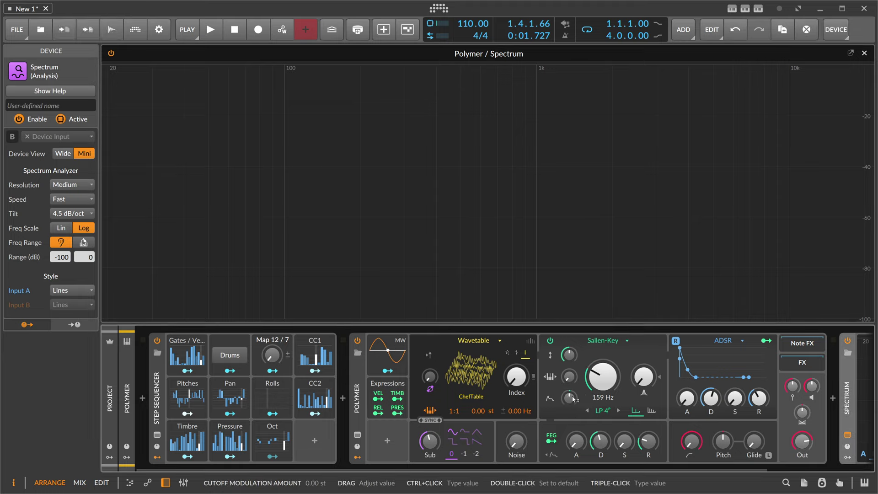
Step: Map the Timbre expression to the filter's cutoff modulation amount at about 0.68 and start playback
click(378, 412)
click(397, 411)
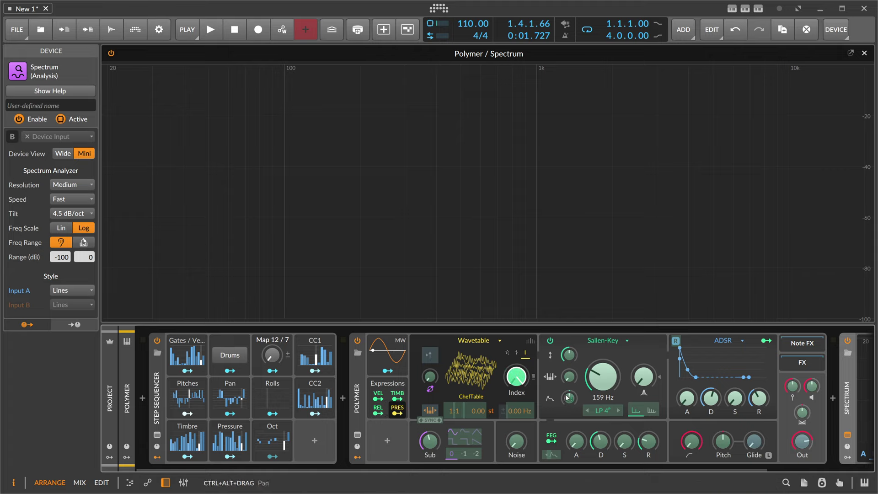
drag(570, 398, 569, 384)
click(397, 397)
key(space)
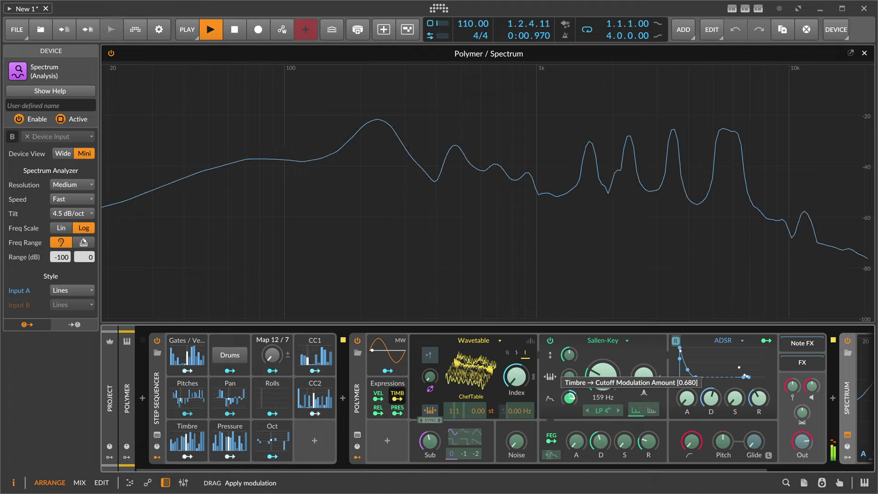
Step: Modulate the decay times of both the filter envelope and the ADSR with the Timbre expression
drag(600, 441, 601, 418)
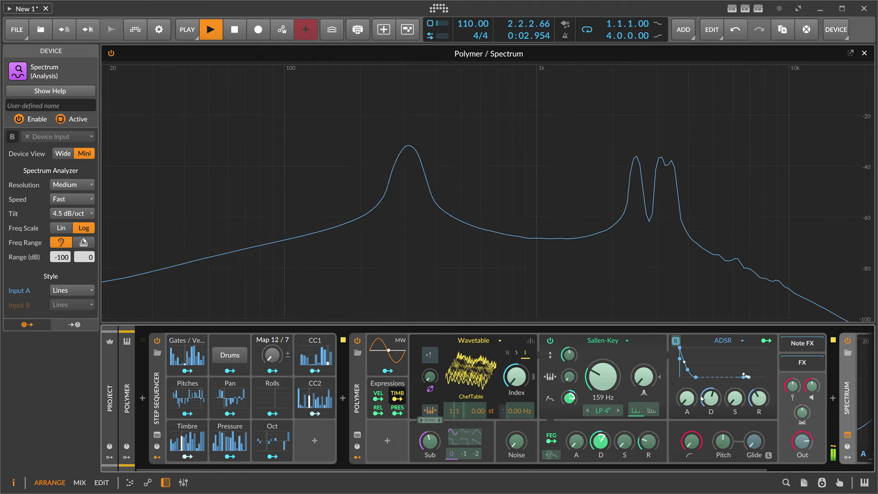
drag(711, 398, 710, 380)
drag(600, 441, 600, 432)
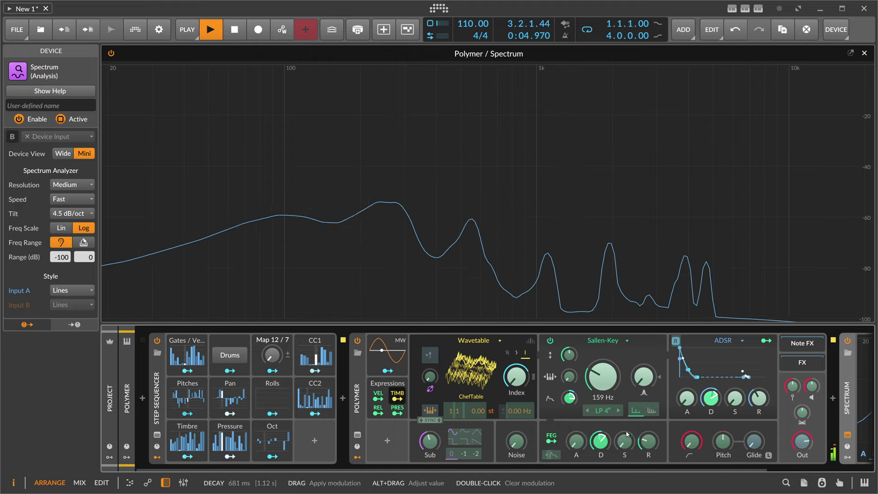
drag(710, 398, 710, 385)
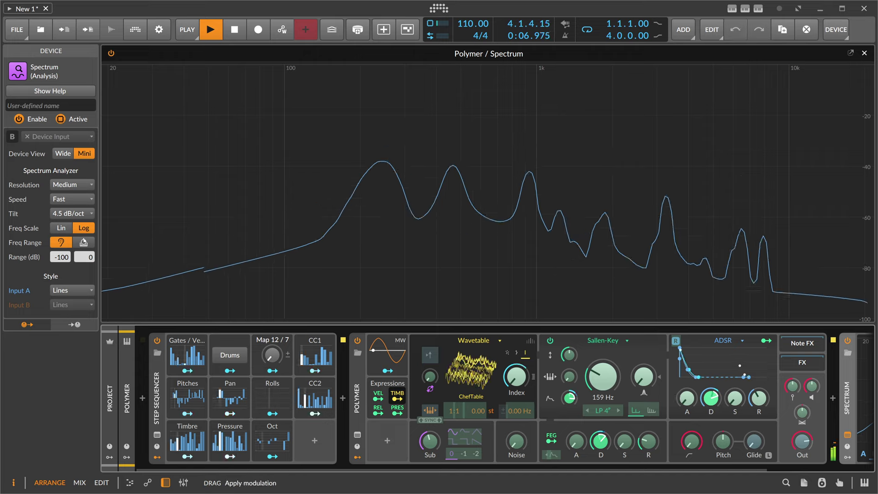
click(397, 399)
Step: Lower Polymer's sub oscillator level slightly, listen to the sequence, and stop playback
mouse_move(432, 441)
mouse_down()
mouse_move(432, 454)
mouse_move(432, 442)
mouse_move(425, 446)
mouse_up()
scroll(414, 470, right, 2)
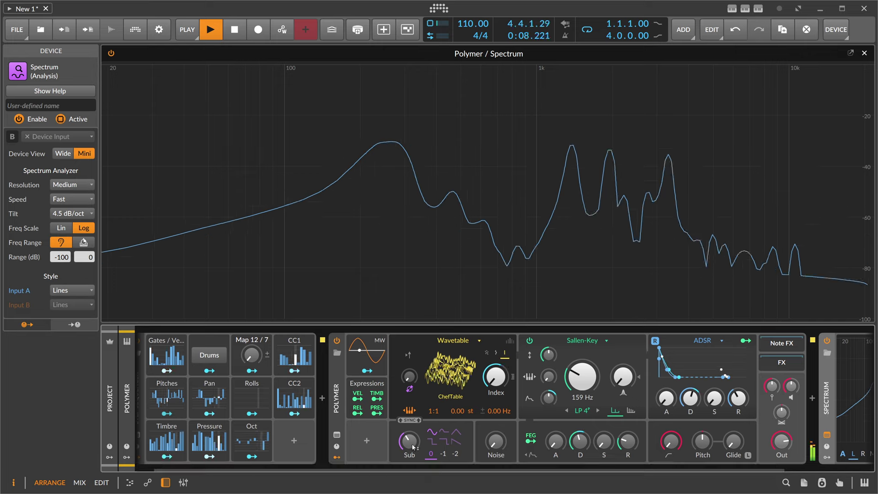
scroll(410, 468, right, 5)
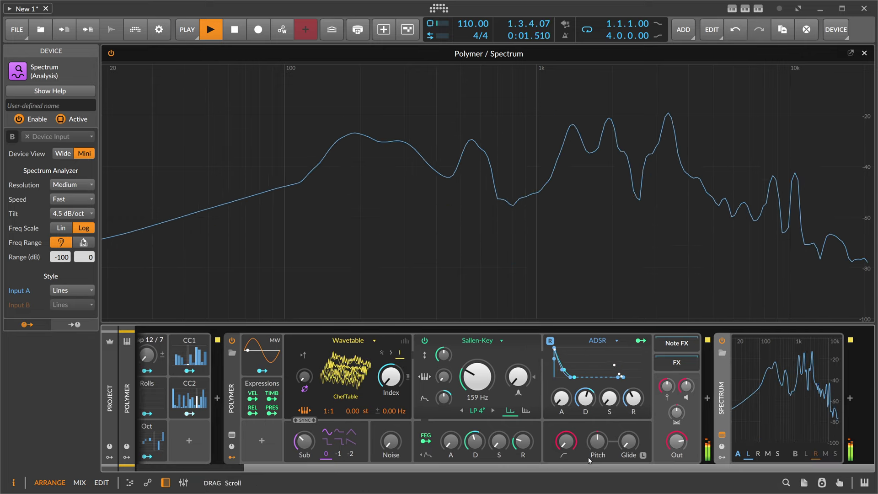
key(space)
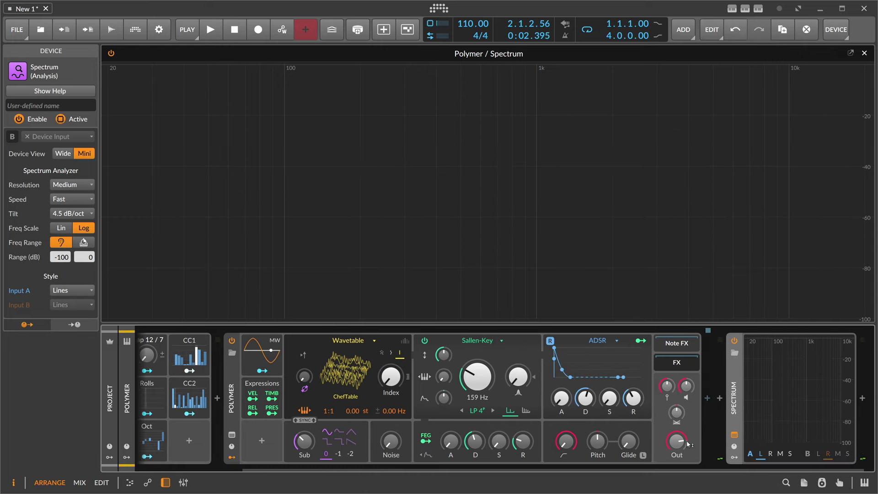
Step: Insert a Convolution reverb into Polymer's FX chain
click(708, 398)
text(conv)
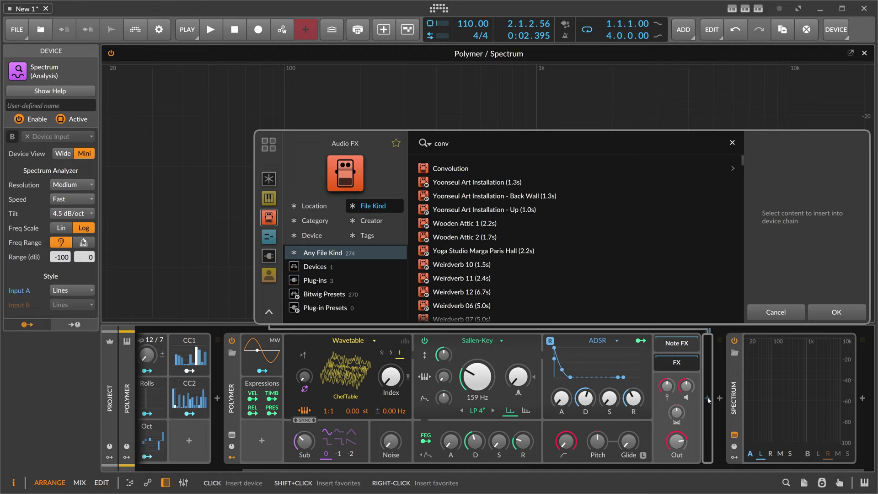
key(Return)
drag(639, 470, 805, 453)
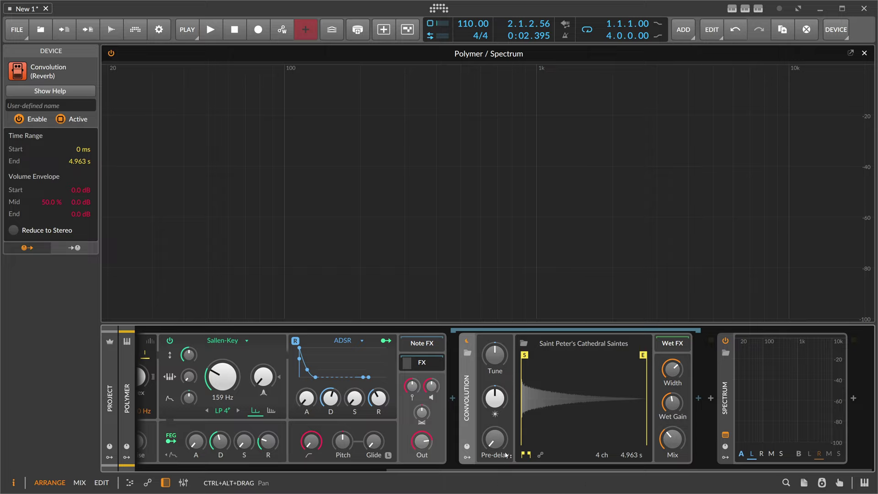
drag(552, 470, 555, 469)
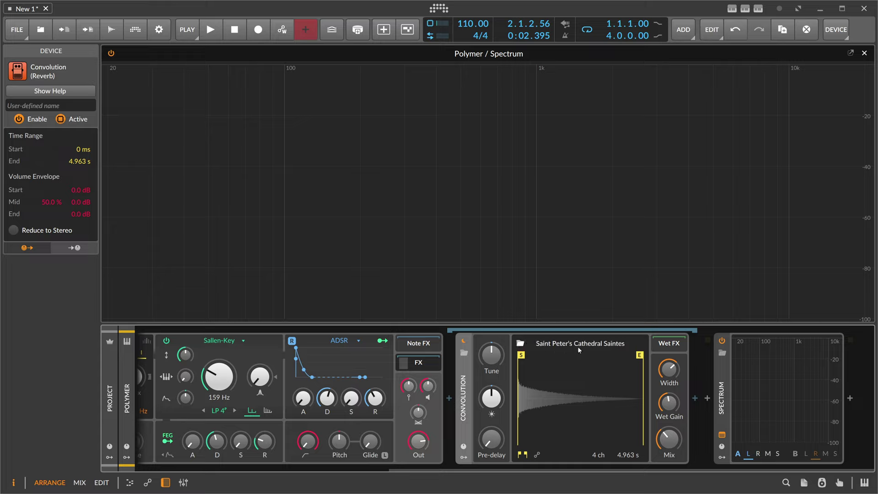
Step: Add the Delay+ Ambient Reverb preset after the Convolution reverb in the FX chain
click(694, 399)
text(delay)
key(Down)
key(Down)
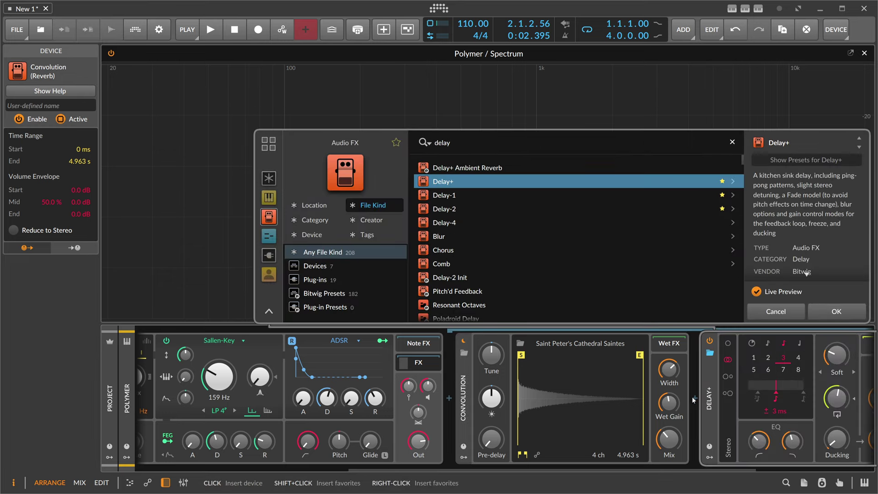
key(Up)
key(Return)
drag(670, 469, 804, 456)
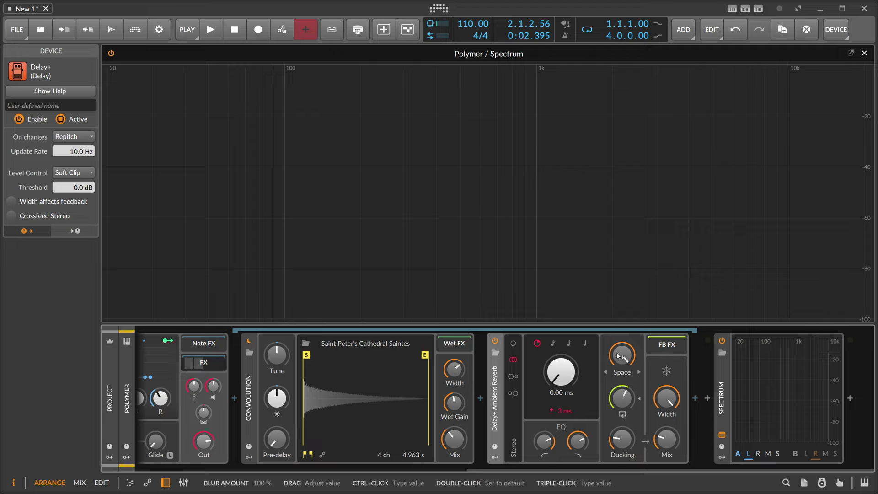
Step: Play the sequence through the new effects and set the Delay+ Ambient Reverb's delay time to 82.2 ms
key(space)
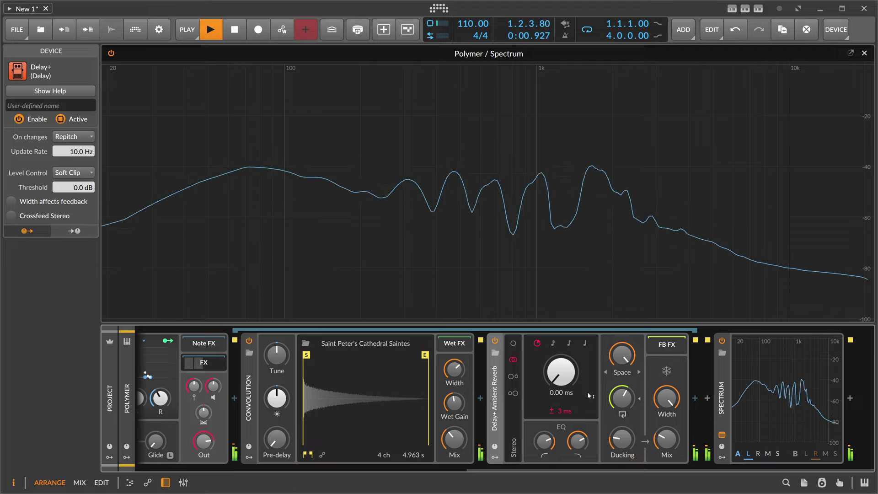
key(space)
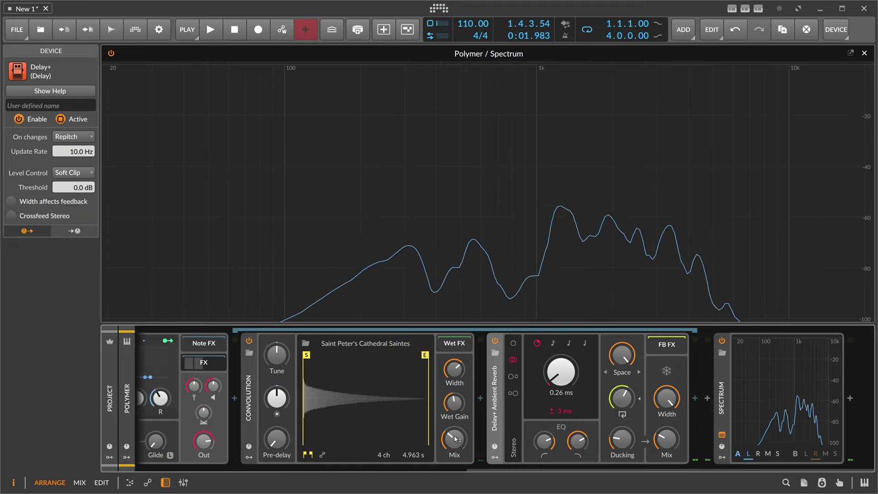
key(space)
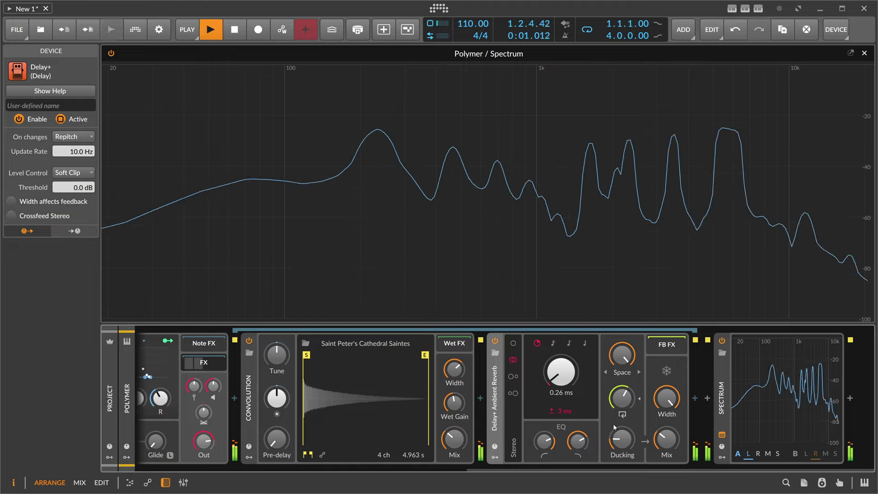
drag(561, 373, 561, 357)
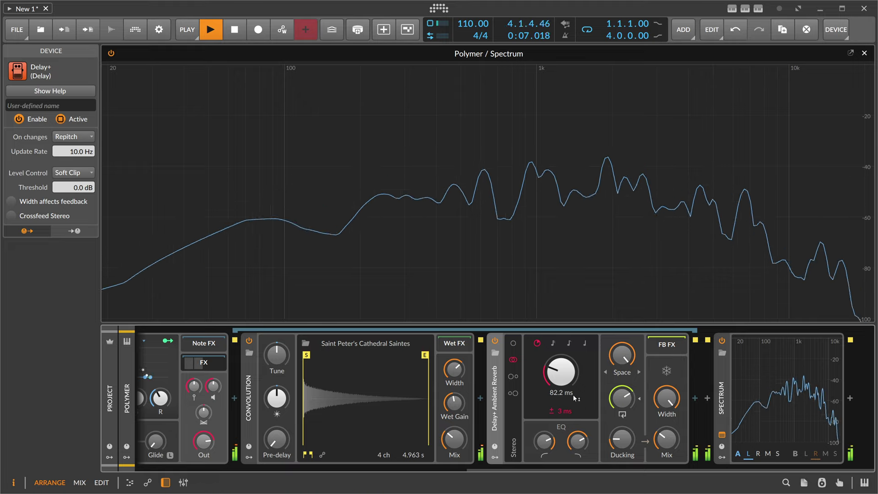
key(space)
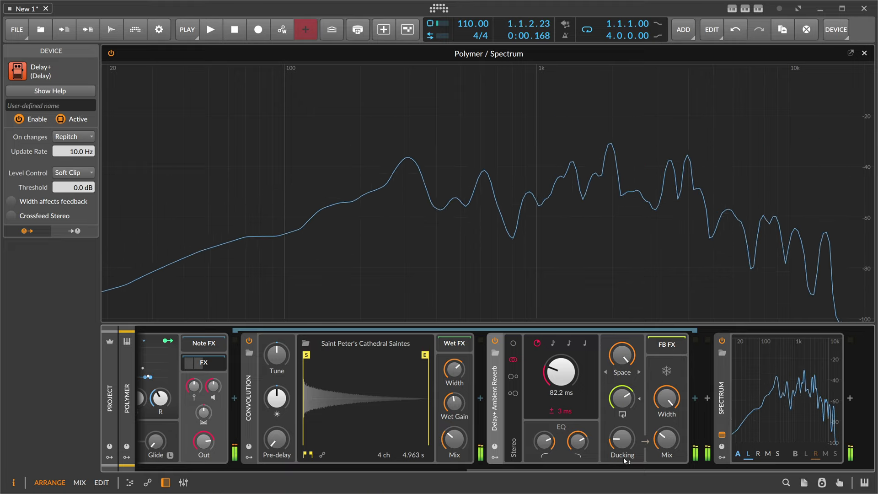
Step: Insert a Delay-2 after the Delay+ Ambient Reverb and play the sequence through the whole effects chain
click(695, 398)
text(delay)
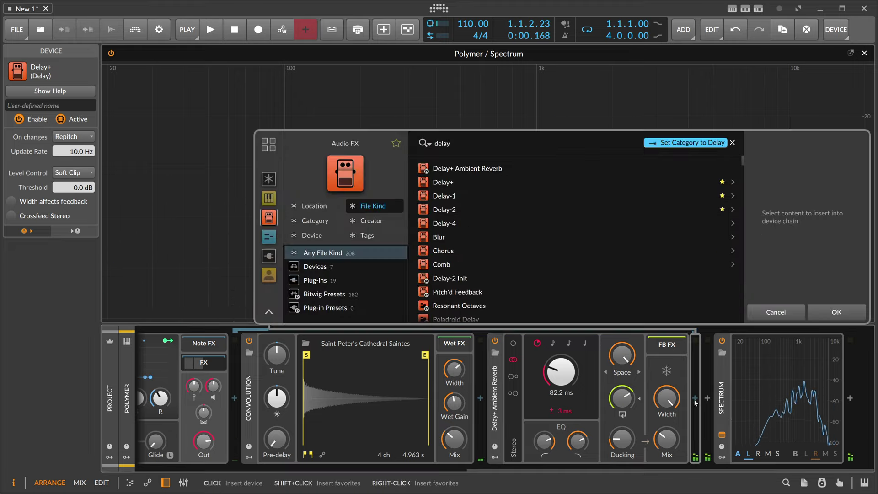
key(Down)
key(Down)
key(Down)
key(Down)
key(Return)
drag(613, 470, 727, 470)
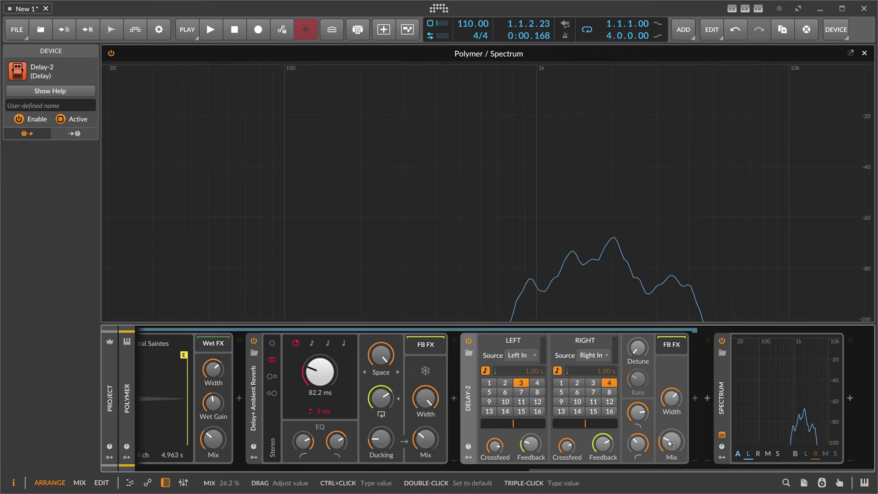
drag(608, 468, 602, 469)
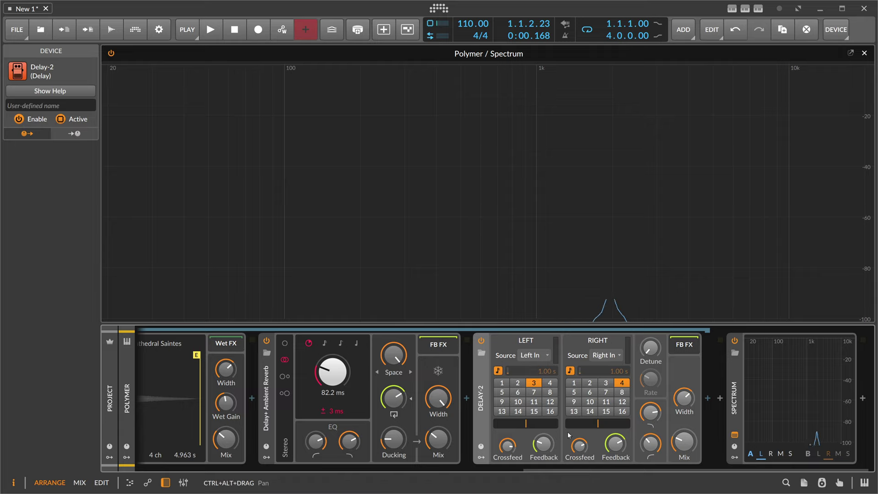
key(space)
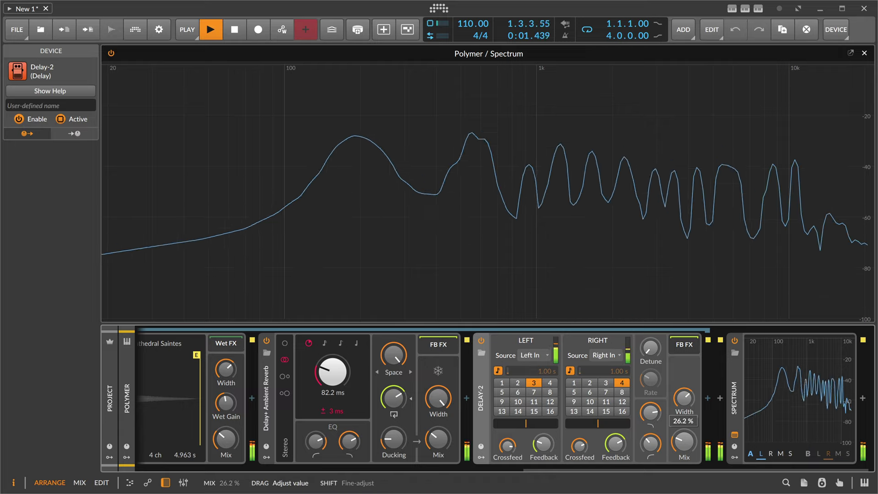
Step: Set Delay-2's mix to about 26% and Polymer's Osc/Sub mix to about 39% while the sequence plays
drag(684, 441, 684, 439)
drag(639, 470, 270, 472)
drag(392, 441, 391, 460)
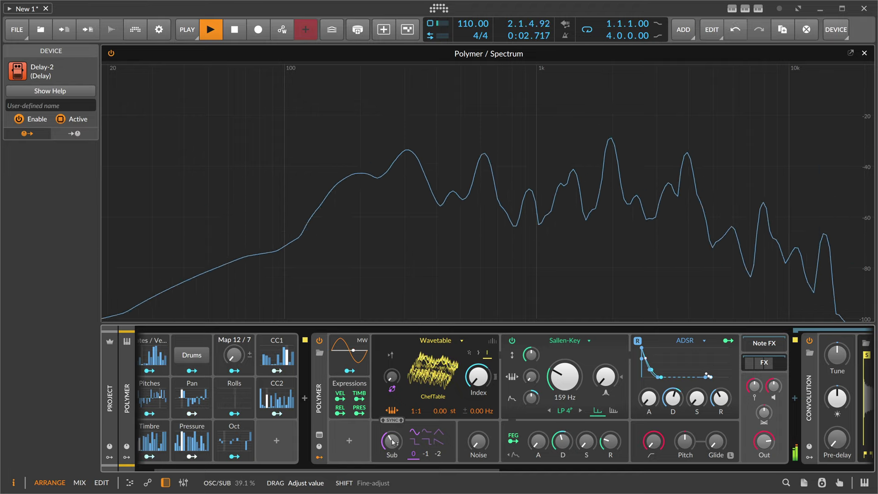
mouse_move(392, 377)
mouse_down()
mouse_move(392, 363)
mouse_move(392, 378)
mouse_up()
key(space)
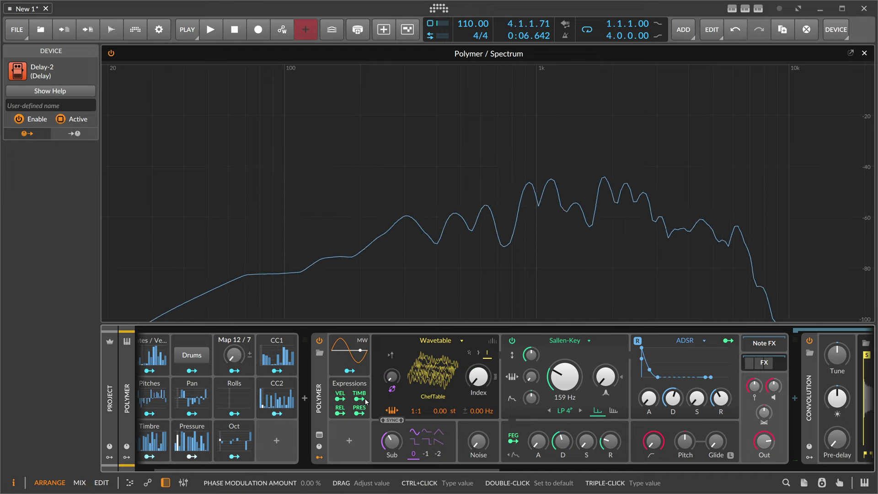
Step: Add a Steps modulator to Polymer and set its timebase to 16th notes
click(349, 442)
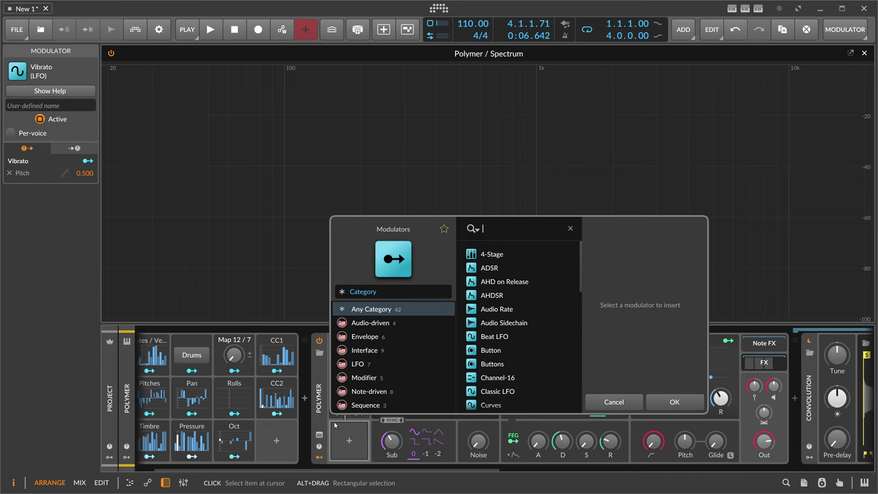
text(step)
key(Return)
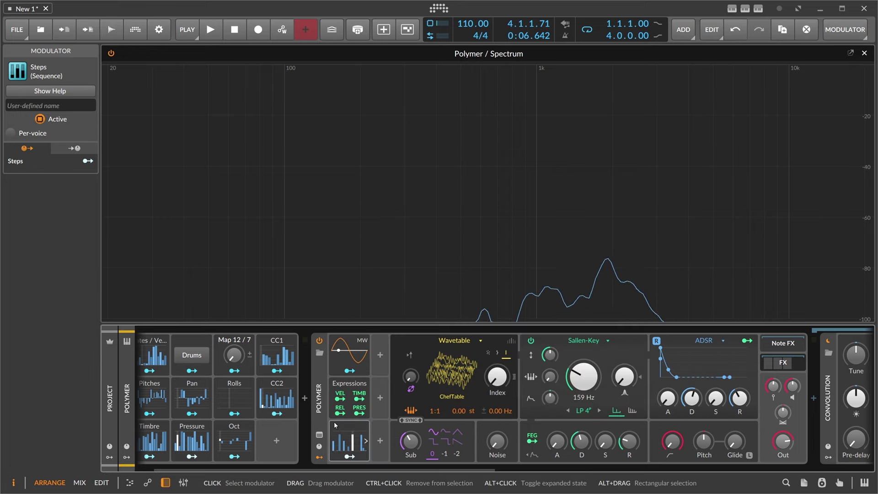
alt+click(335, 425)
click(501, 451)
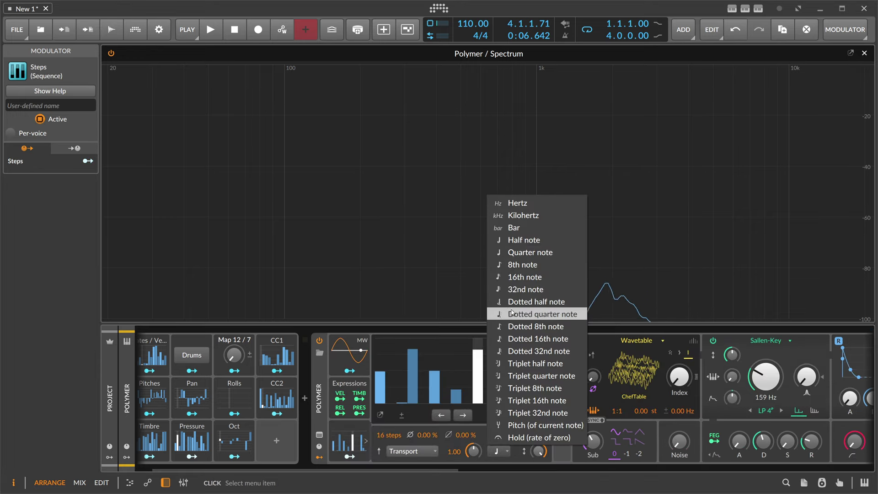
click(525, 277)
Step: Randomize the Steps modulator's pattern and set its length to 15 steps
click(536, 415)
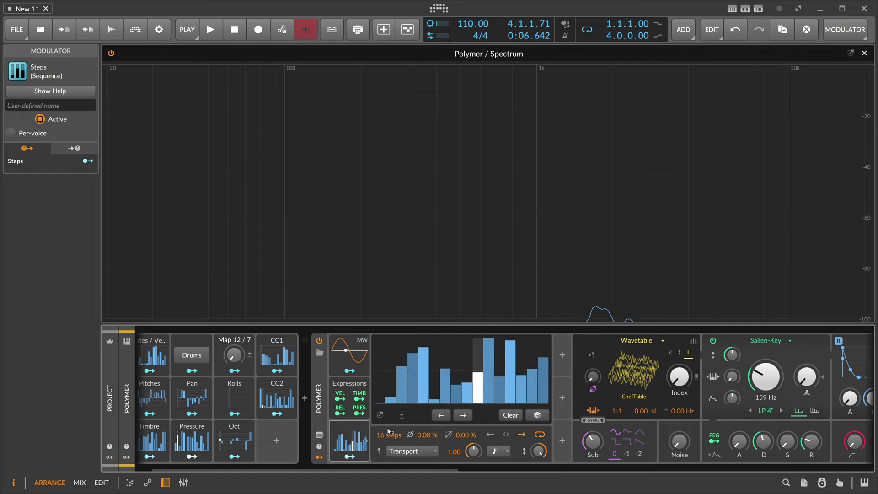
click(366, 441)
click(366, 441)
drag(391, 435, 391, 440)
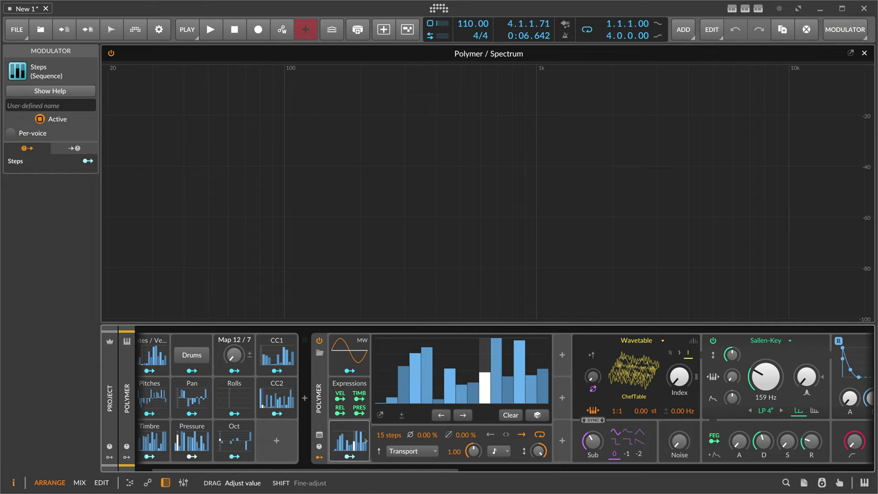
Step: Map the Steps modulator to the oscillator's phase modulation with an amount of 0.869 and play the sequence
click(349, 456)
mouse_move(593, 380)
mouse_down()
mouse_move(593, 316)
mouse_move(593, 385)
mouse_move(593, 373)
mouse_up()
key(space)
click(354, 440)
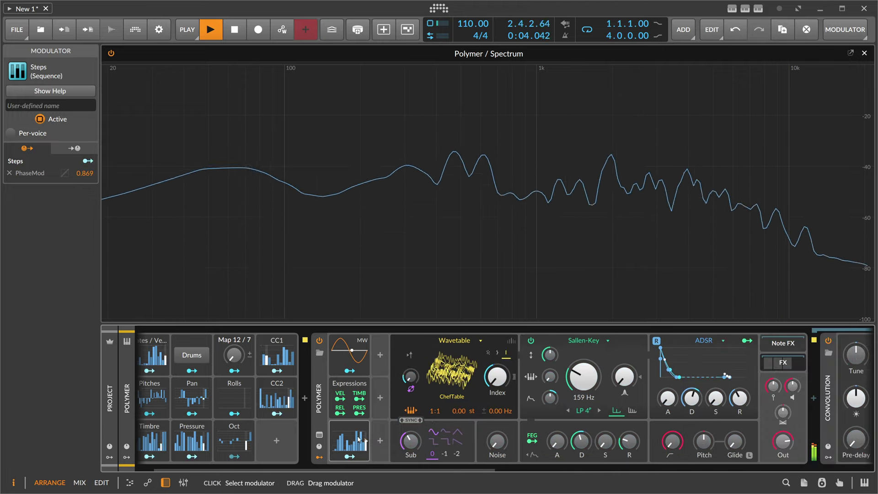
Step: Set the wavetable oscillator's unison to 16 voices and increase the unison detune slightly
click(511, 342)
click(507, 355)
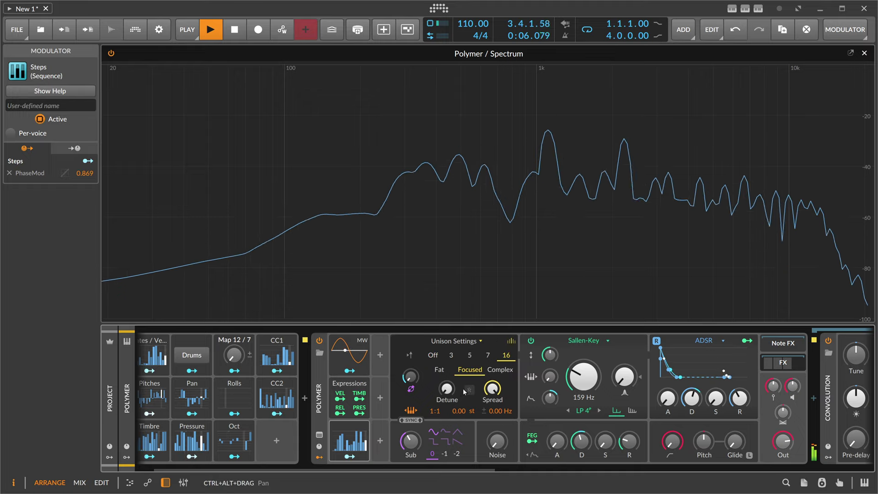
drag(446, 390, 446, 379)
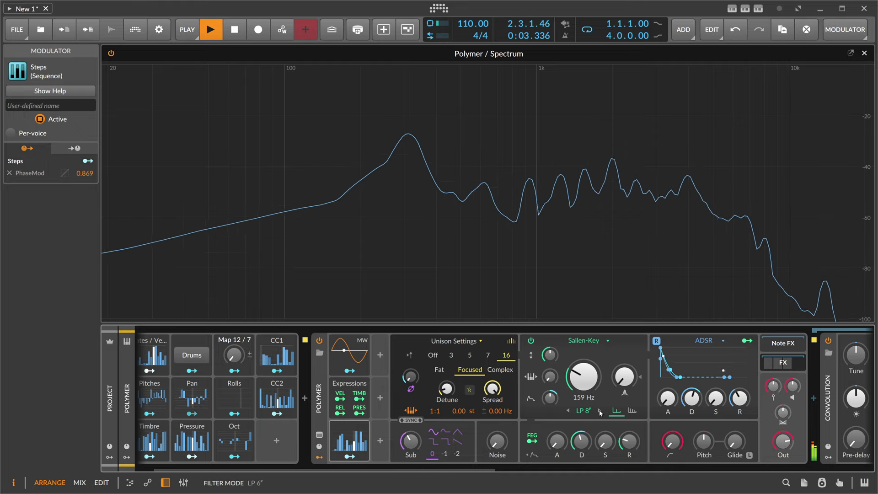
Step: Set the Timbre modulation of the filter's cutoff modulation amount to 0.600
right_click(551, 398)
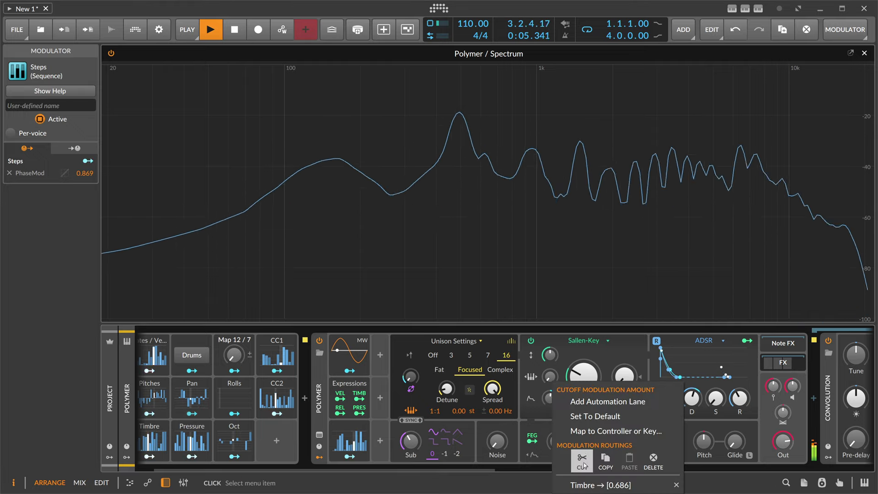
click(599, 485)
drag(551, 398, 550, 410)
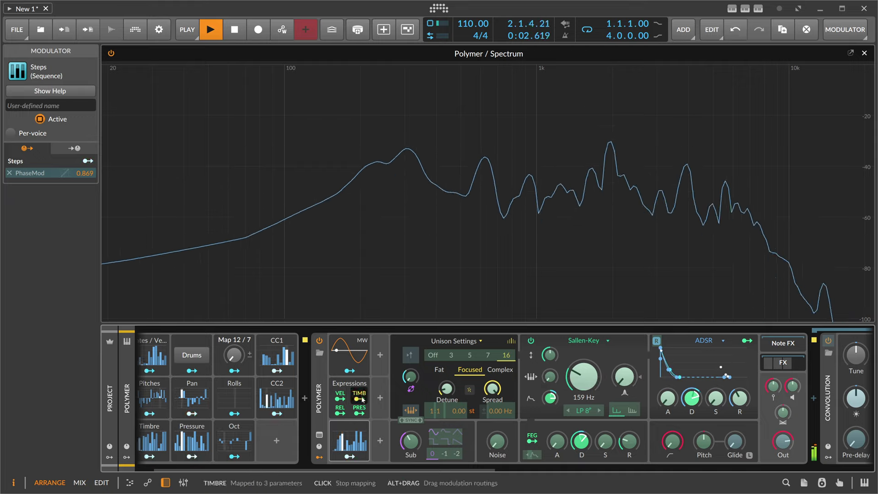
Step: Hide Polymer's FX chain and delete the Spectrum device that follows Polymer
drag(414, 468, 499, 474)
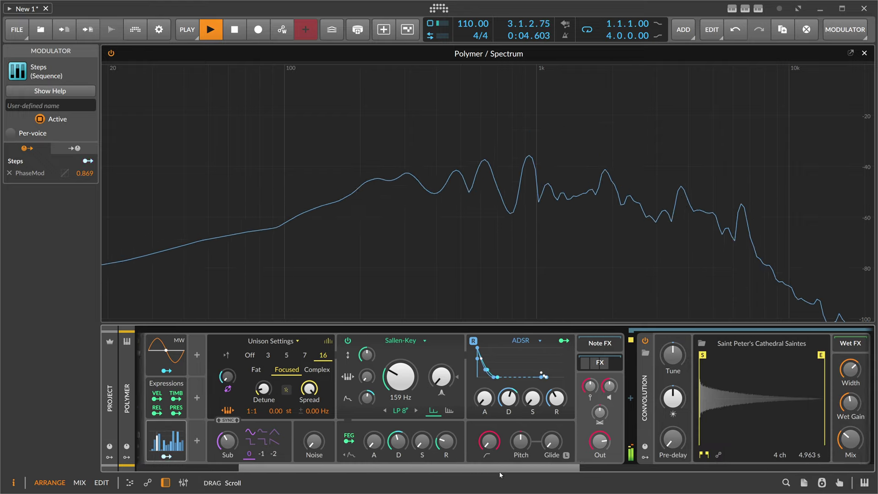
click(596, 366)
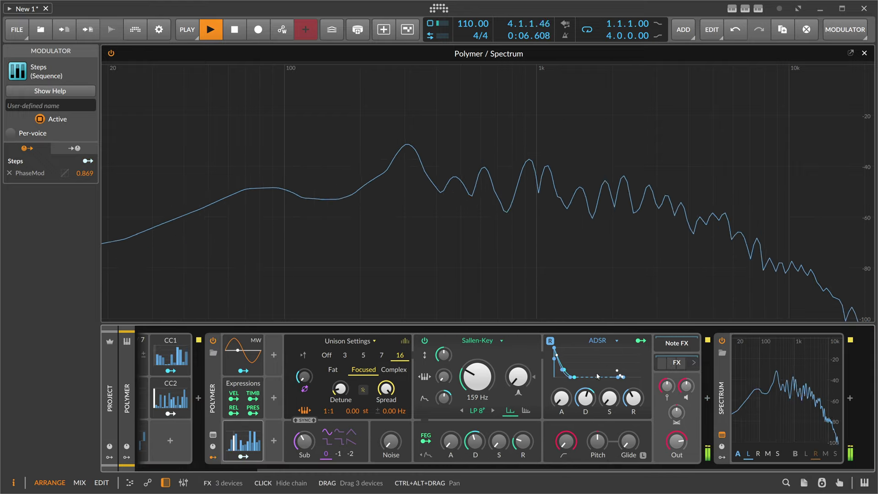
click(722, 398)
key(Delete)
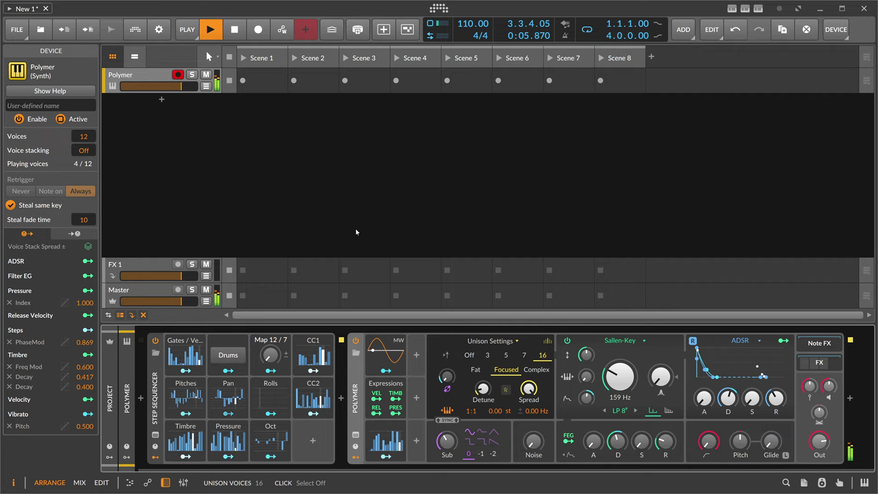
Step: Return the oscillator to its wavetable display, stop playback, and mute and disarm the Polymer track
click(548, 343)
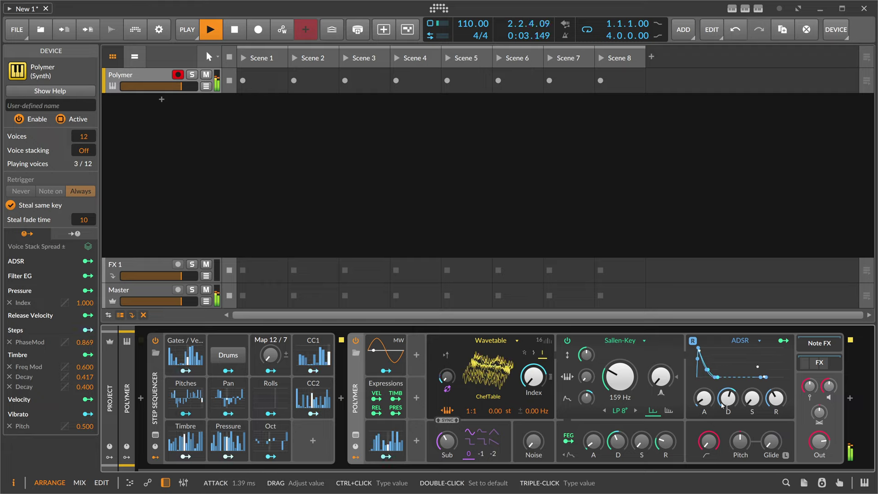
click(266, 218)
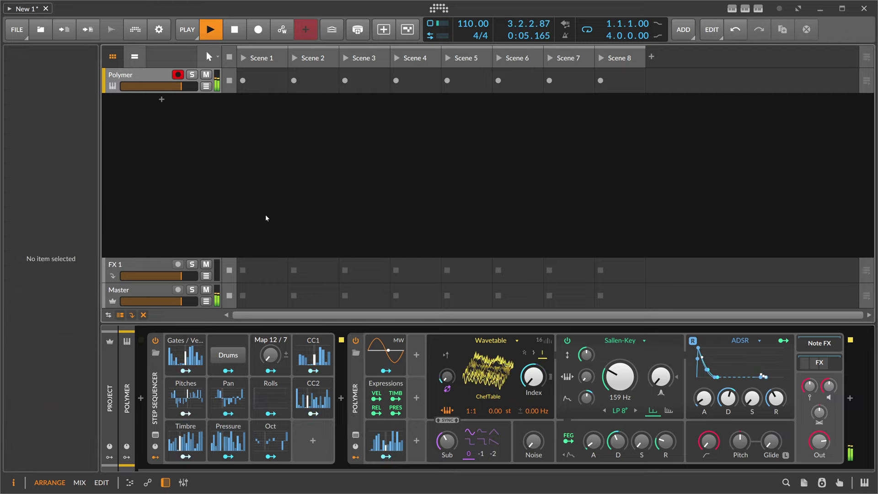
key(space)
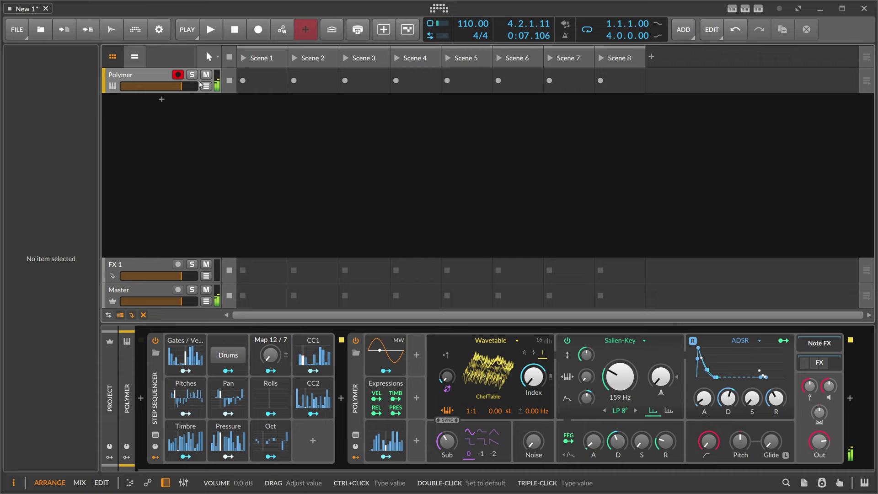
click(206, 75)
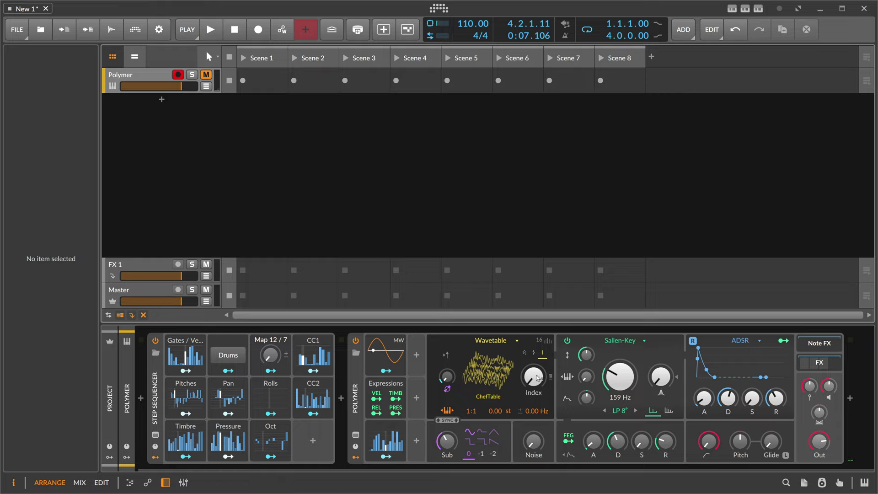
drag(534, 379, 534, 320)
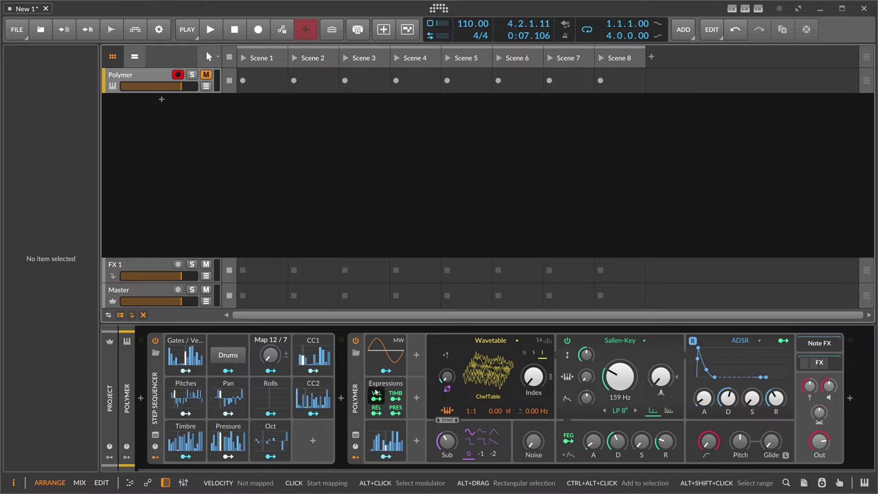
click(178, 74)
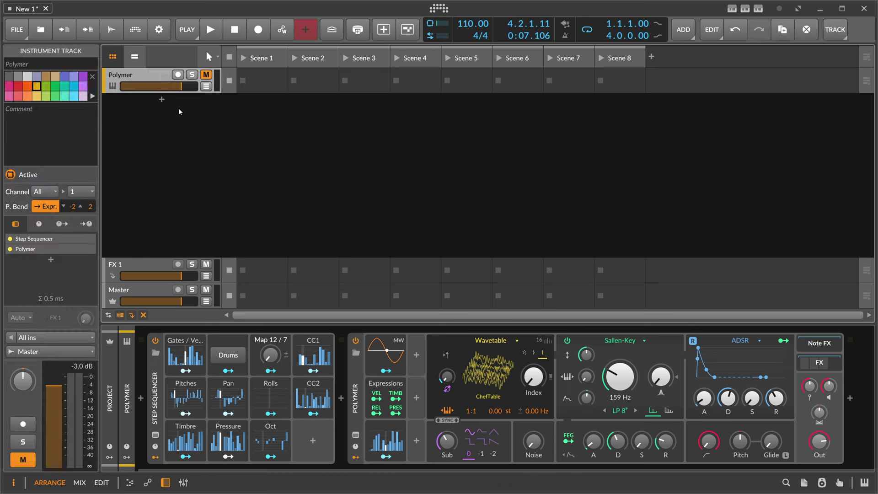
Step: Add a new instrument track with a Poly Grid device and open its grid editor at full height
click(162, 99)
text(poly grid)
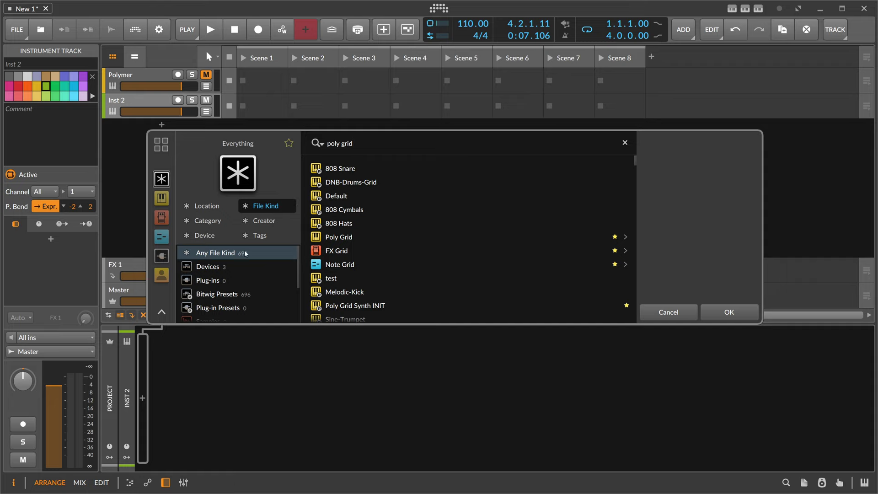
click(208, 266)
double_click(338, 169)
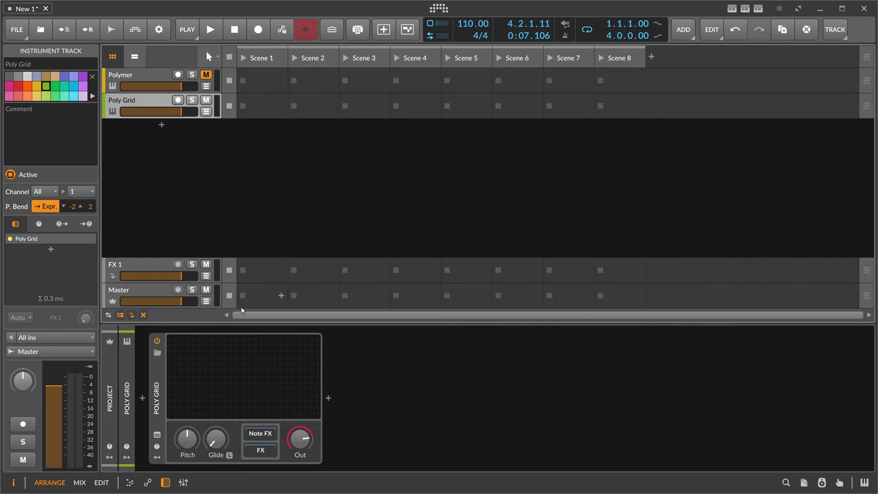
click(256, 379)
click(166, 482)
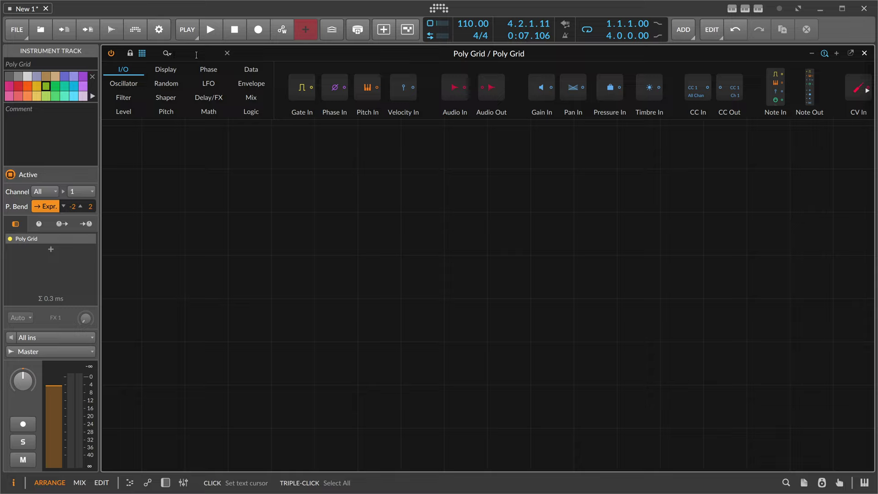
Step: Place a Sine oscillator in the grid and duplicate it into a stack of five with ratios from 1:1 to 5:1
text(sine)
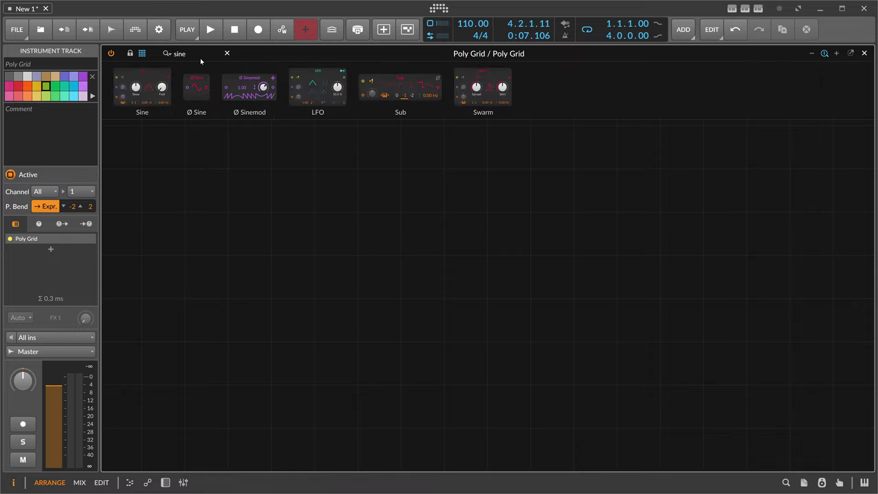
drag(132, 86, 364, 287)
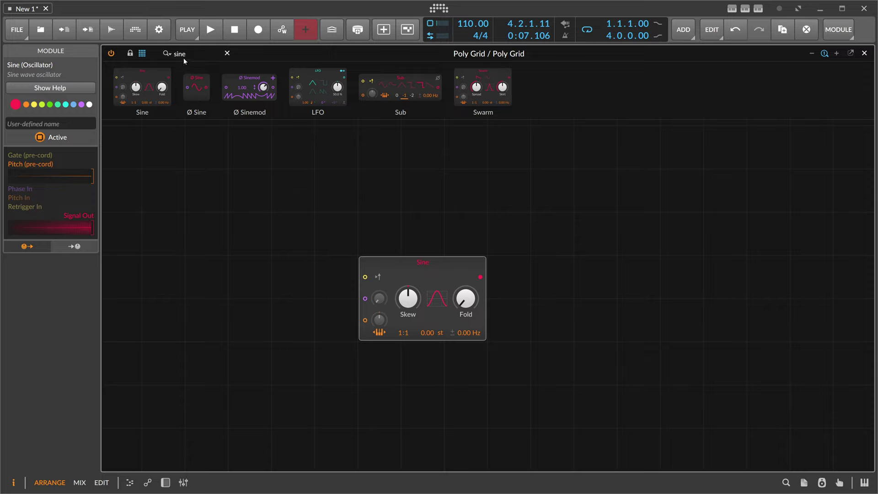
key(ctrl+d)
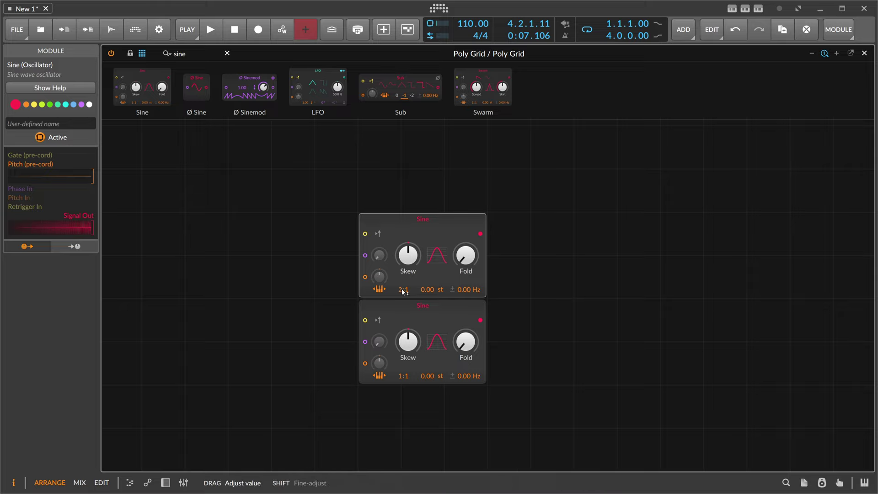
key(ctrl+d)
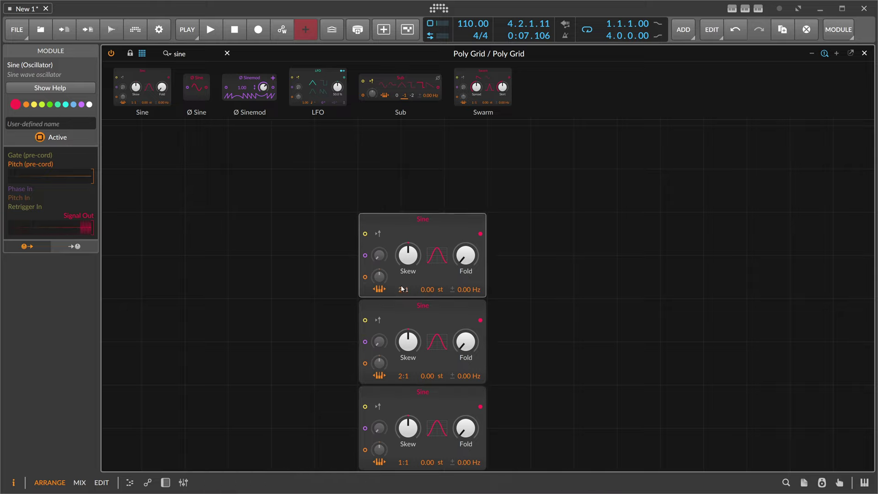
key(ctrl+d)
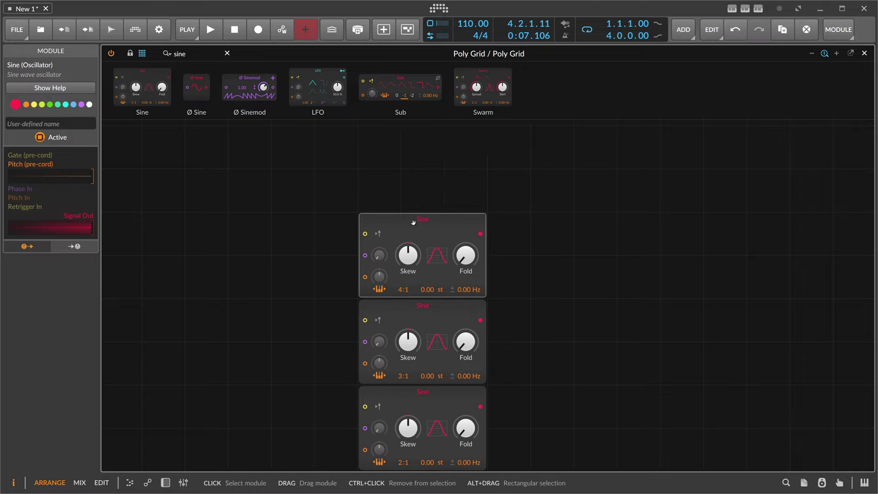
key(ctrl+d)
scroll(410, 241, up, 2)
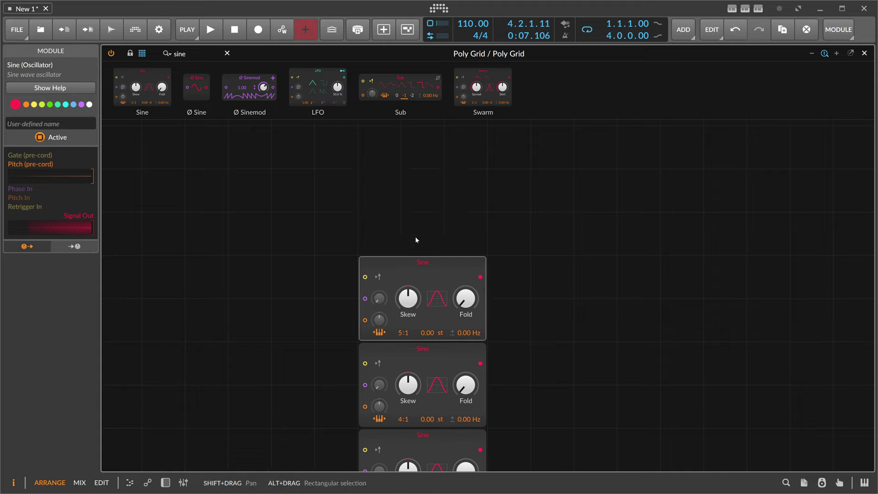
scroll(411, 236, down, 4)
scroll(347, 227, down, 1)
drag(280, 231, 280, 232)
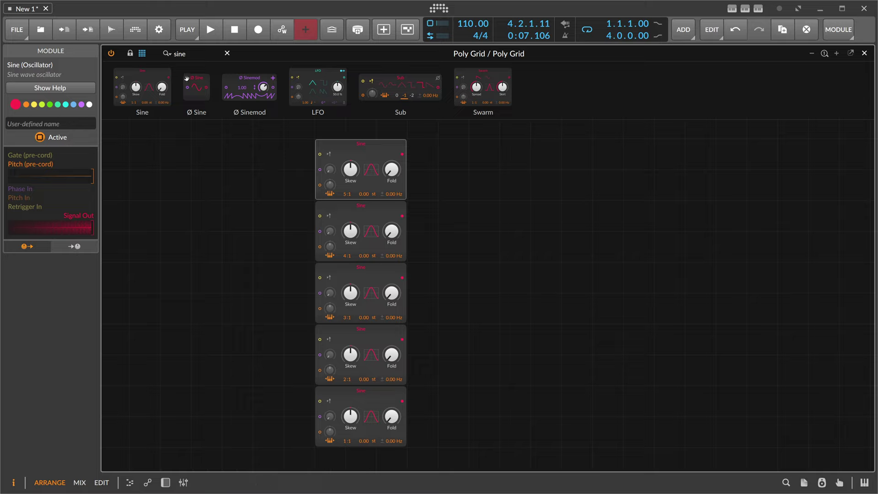
Step: Add a Sum module beside the oscillators and connect all five Sine outputs to its inputs
drag(189, 55, 144, 60)
key(BackSpace)
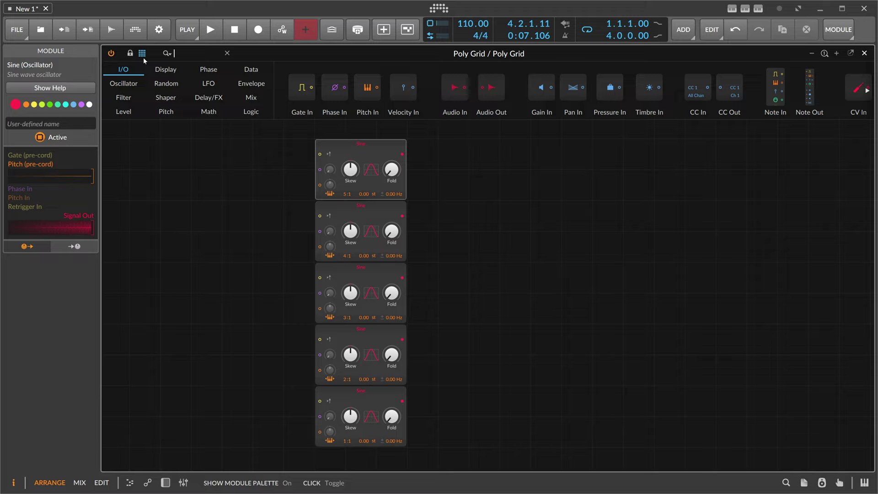
text(sum)
key(Return)
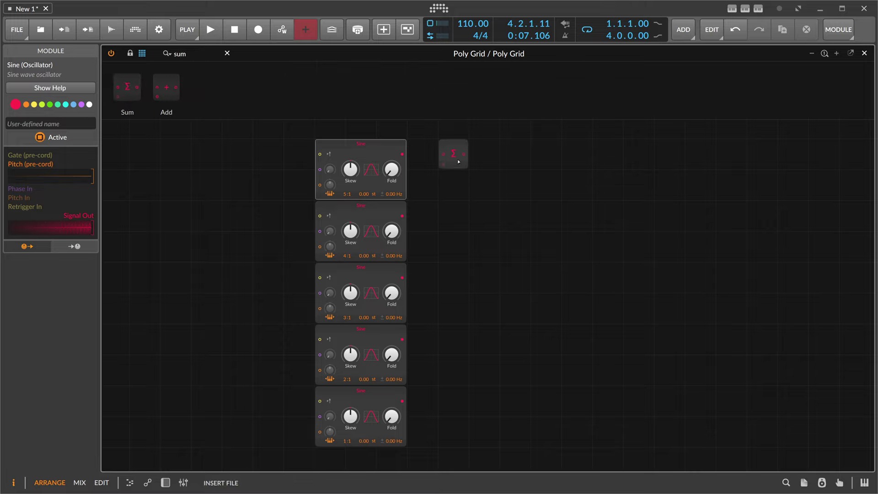
drag(402, 215, 439, 197)
drag(402, 339, 443, 247)
drag(443, 277, 443, 278)
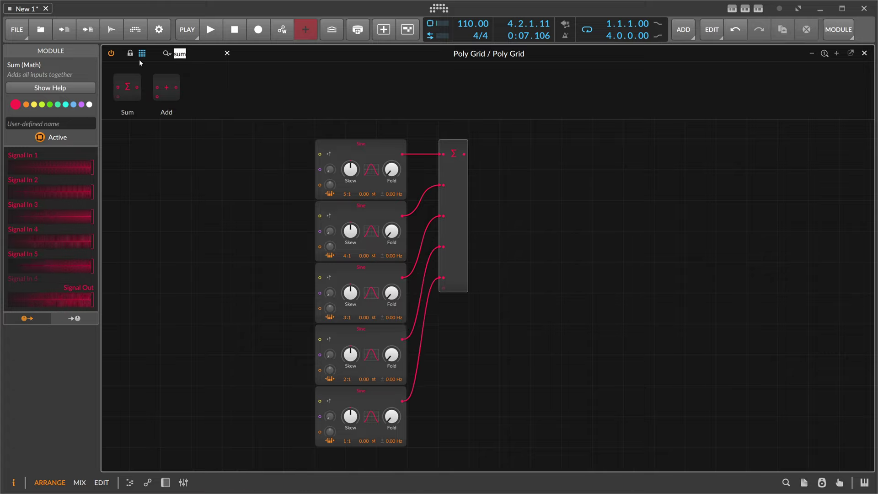
Step: Add an AD envelope after the Sum module, fed by the Sum's output
text(ad)
drag(132, 87, 559, 145)
drag(192, 54, 137, 58)
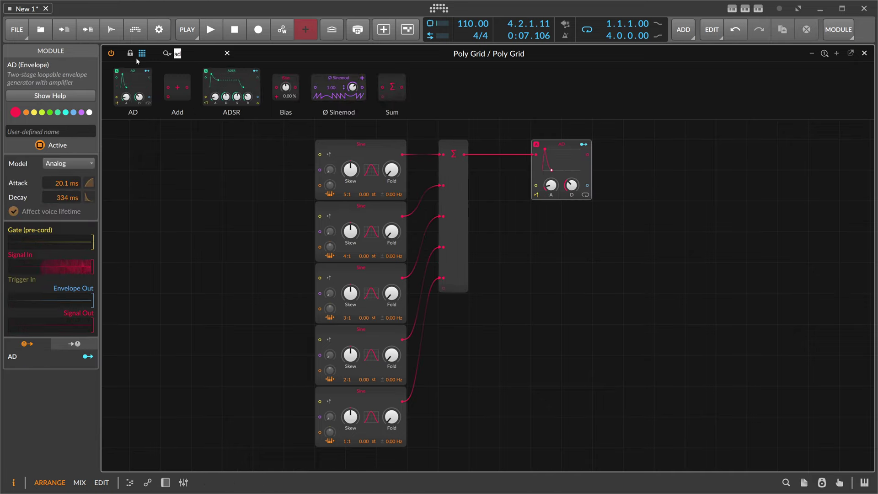
Step: Insert an Amplify module between the Sum and the AD envelope and set its level to 20 %
text(amp)
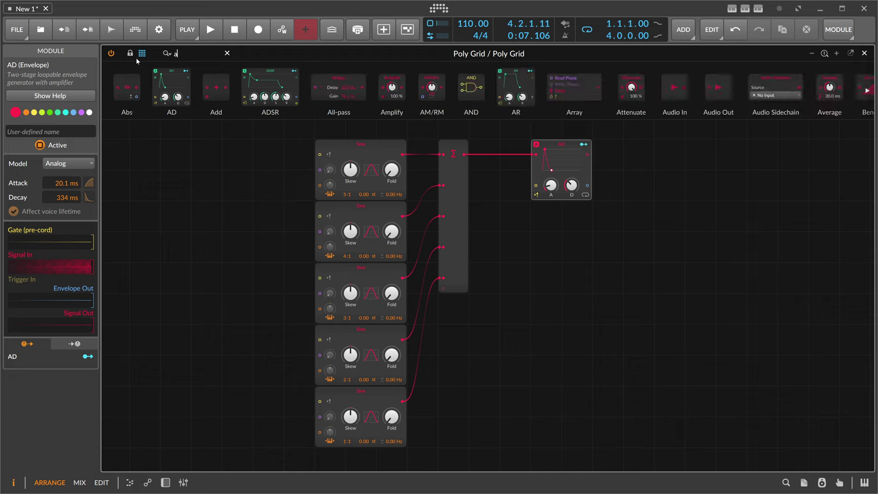
drag(127, 87, 486, 145)
text(50)
key(Return)
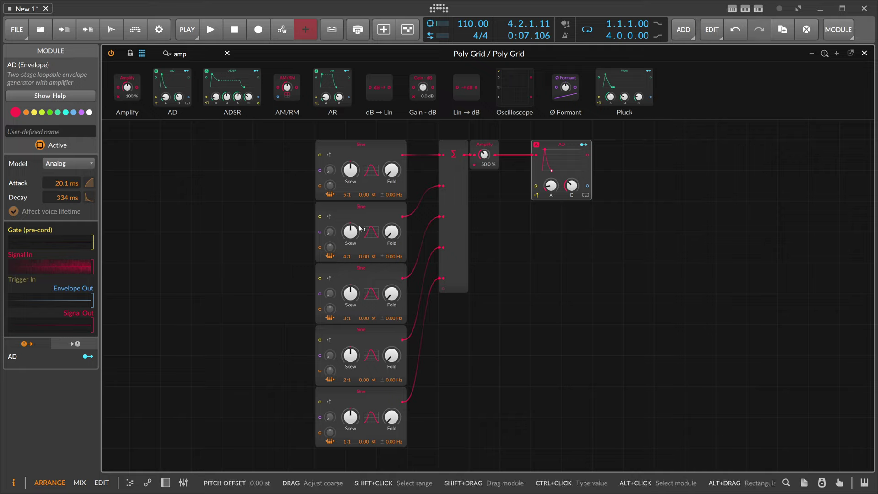
triple_click(484, 154)
text(20)
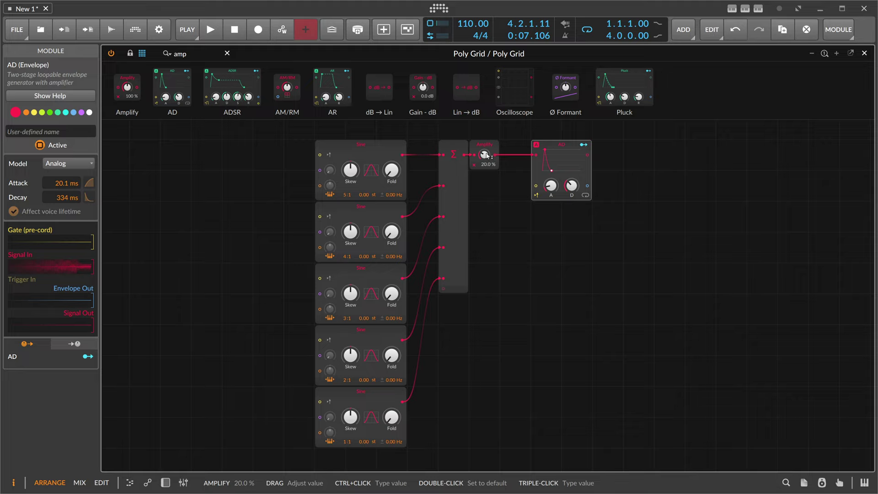
key(Return)
Step: Set the AD envelope's attack to about 3.11 ms and decay to about 326 ms, and add an Audio Out after it
drag(265, 173, 302, 167)
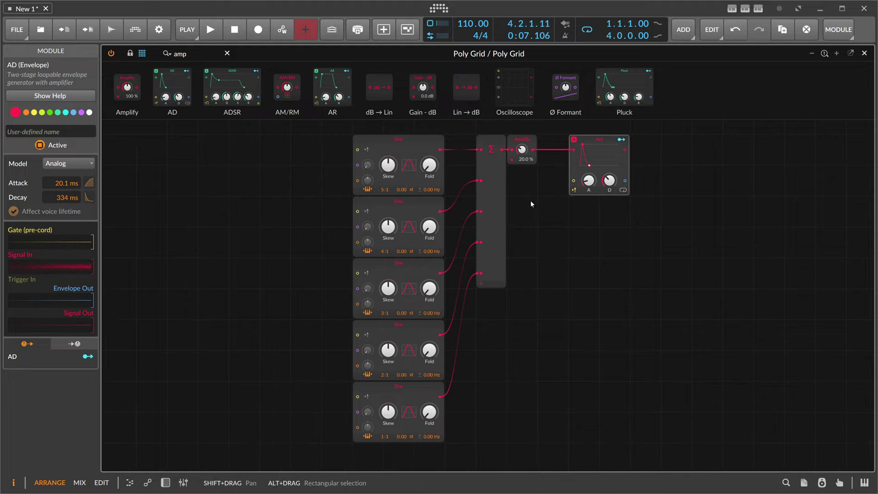
drag(588, 181, 609, 182)
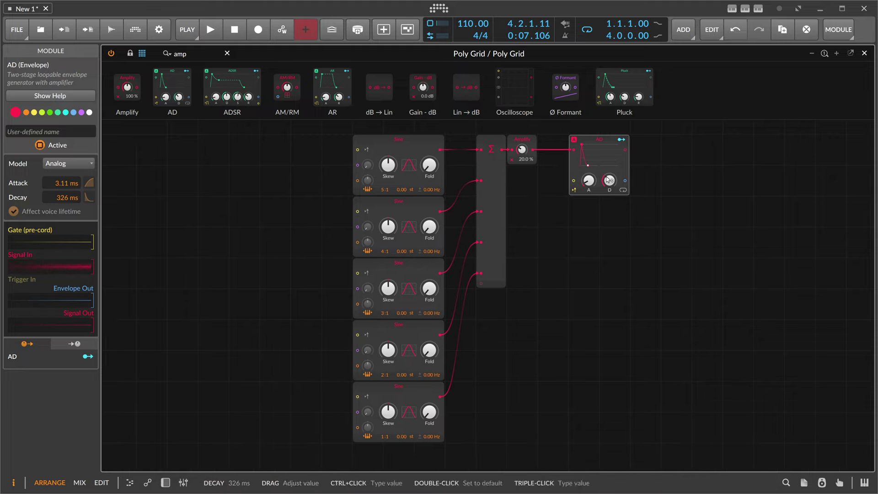
drag(535, 173, 463, 195)
drag(193, 54, 119, 57)
text(out)
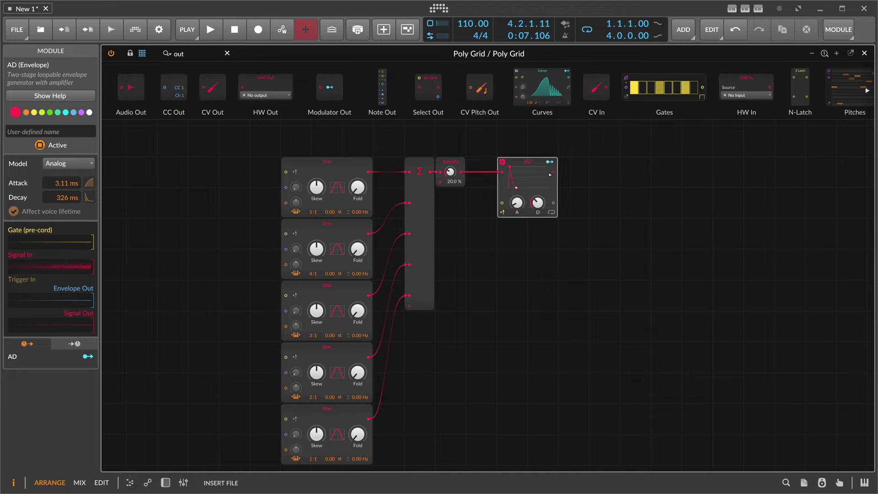
drag(549, 174, 554, 172)
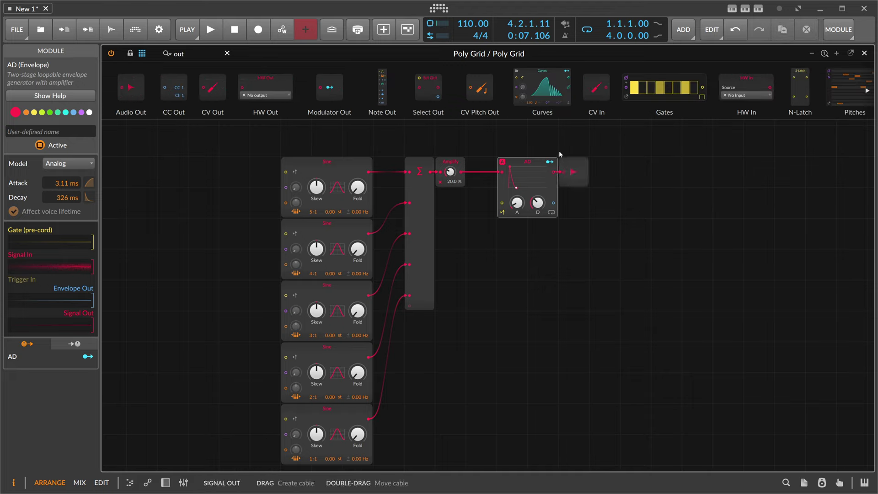
Step: Insert a Sallen-Key filter between the AD envelope and the Audio Out module
drag(192, 54, 117, 56)
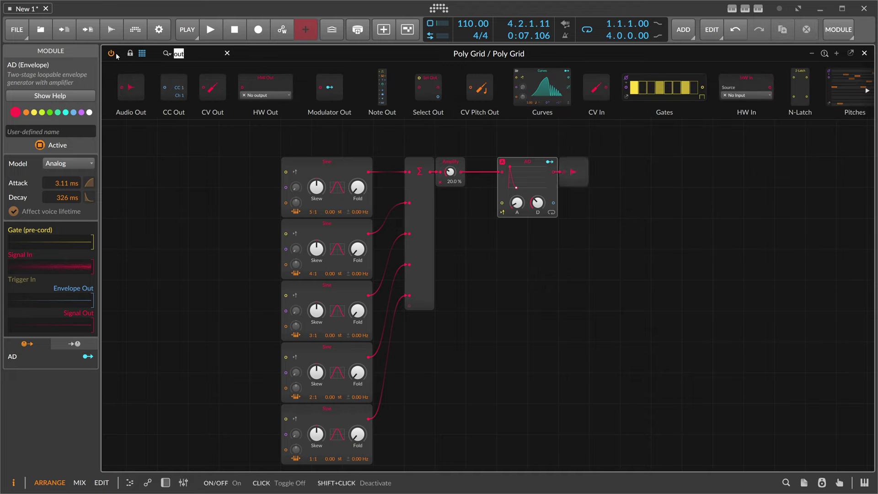
text(sallen)
drag(376, 130, 560, 172)
Step: Duplicate the AD envelope above the original, disconnect its signal input and connect its envelope output to the Sallen-Key cutoff modulation input
drag(573, 202, 573, 243)
scroll(533, 178, up, 1)
drag(527, 191, 524, 142)
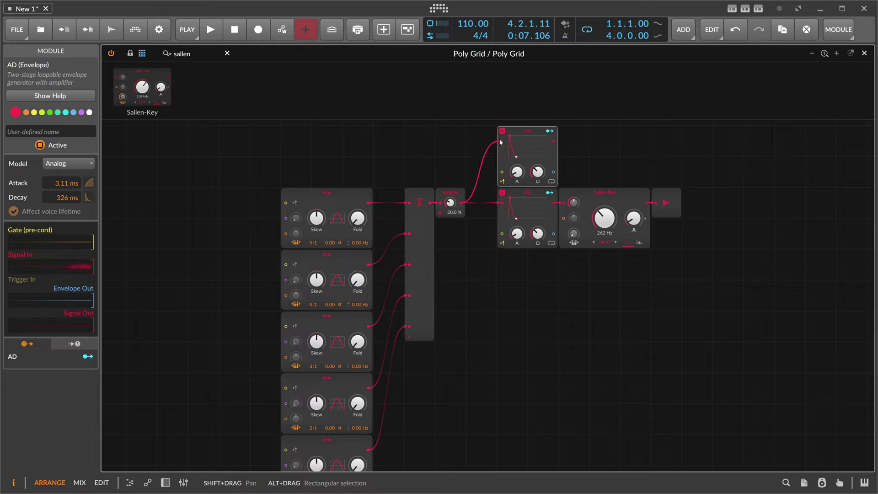
double_click(500, 142)
drag(554, 173, 573, 214)
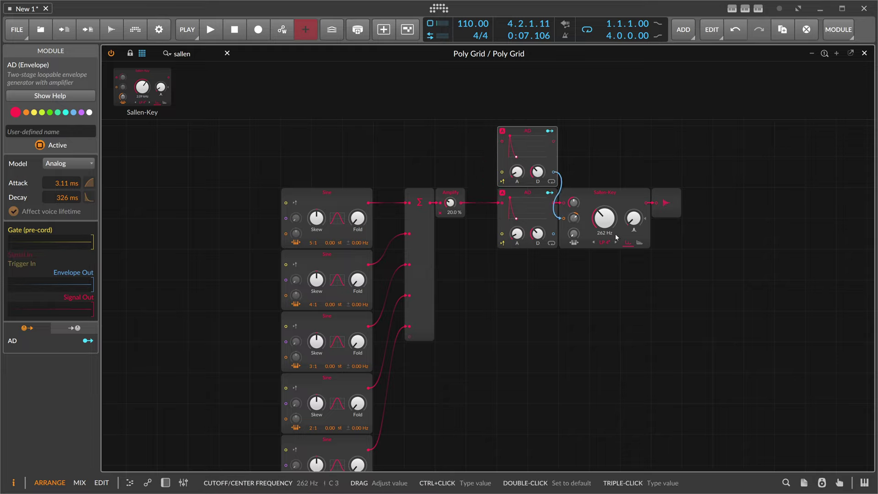
Step: Insert an Attenuate module into each of the five Sine cables, directly before the Sum inputs
drag(396, 186, 421, 145)
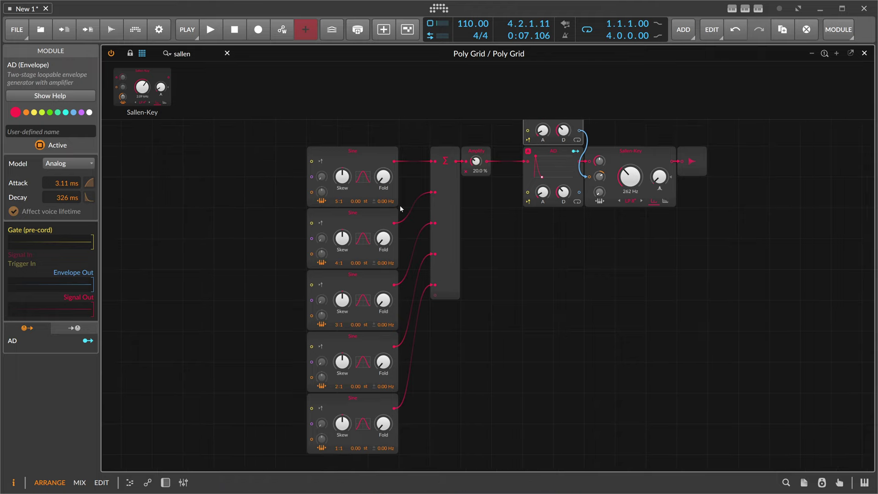
scroll(403, 207, down, 1)
drag(495, 243, 584, 249)
scroll(354, 226, up, 2)
scroll(517, 302, down, 3)
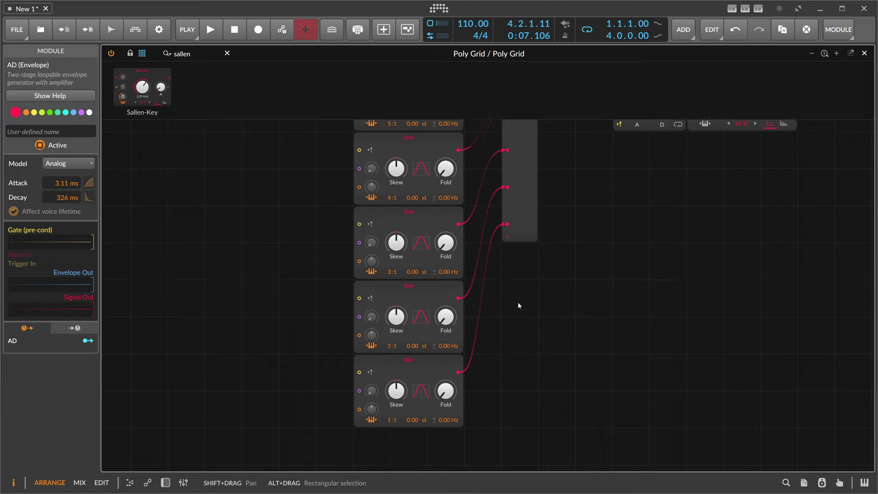
scroll(517, 302, up, 4)
scroll(487, 275, down, 2)
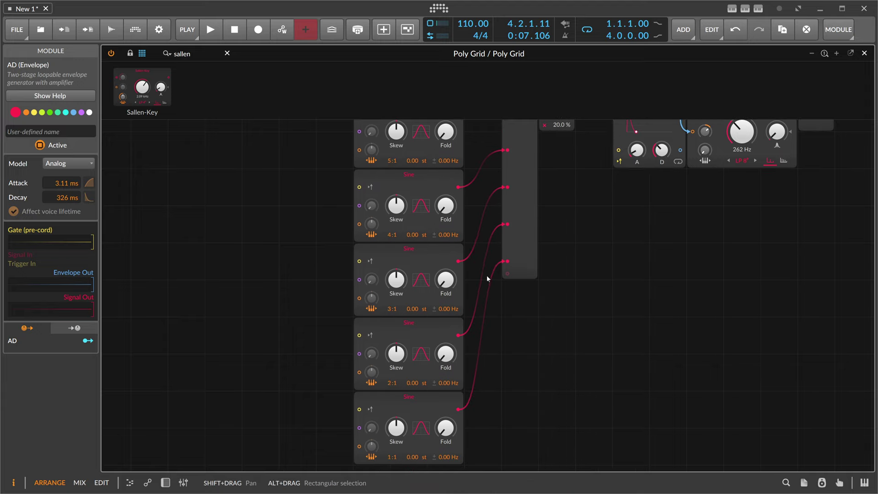
scroll(489, 267, up, 1)
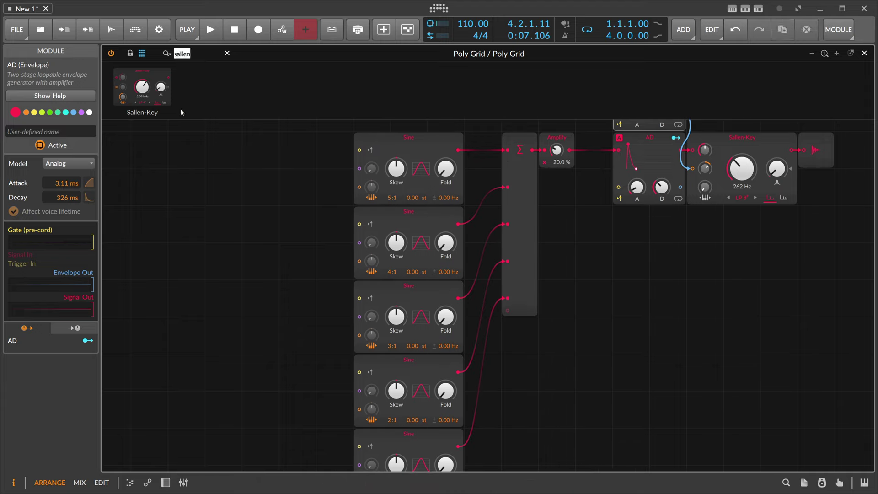
text(att)
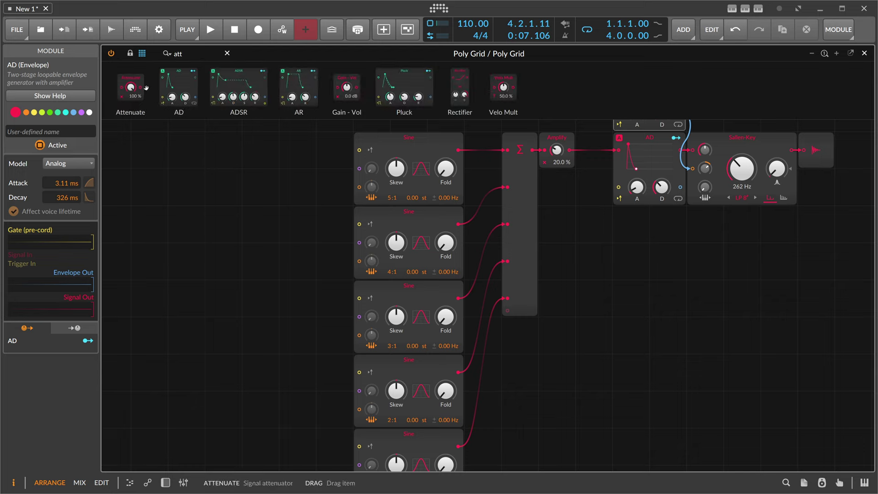
drag(146, 88, 483, 150)
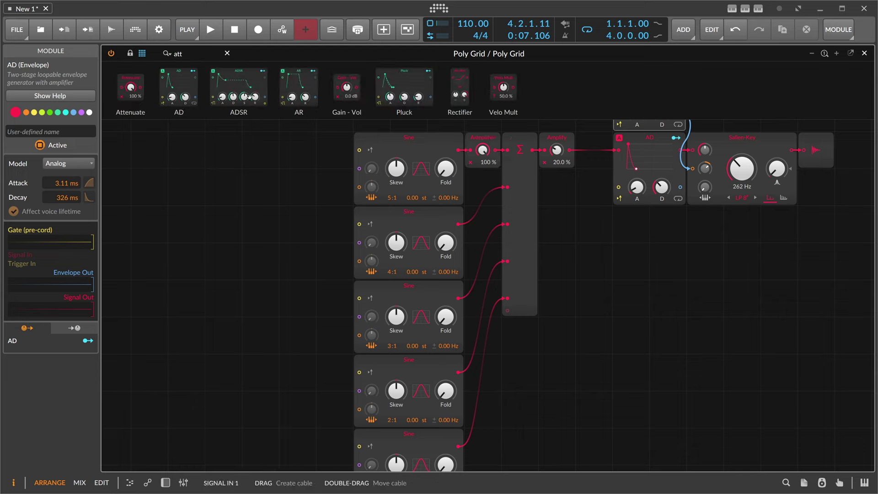
drag(297, 127, 483, 187)
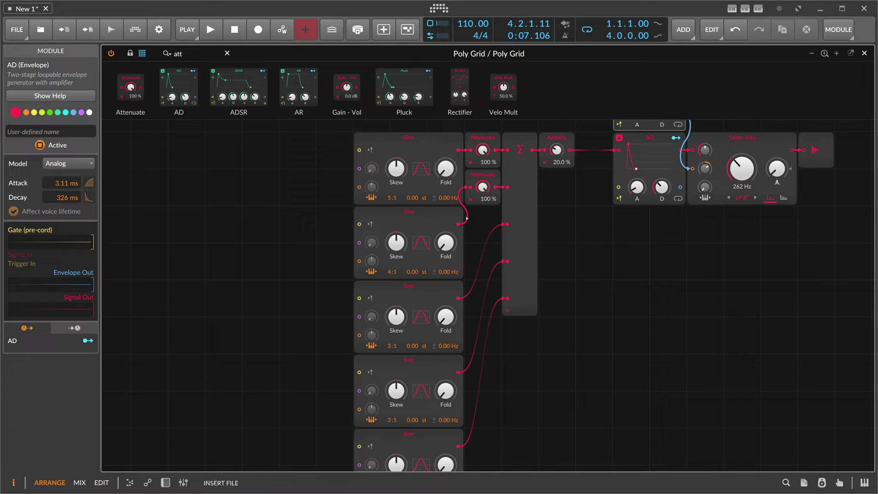
drag(466, 219, 507, 227)
drag(133, 92, 479, 254)
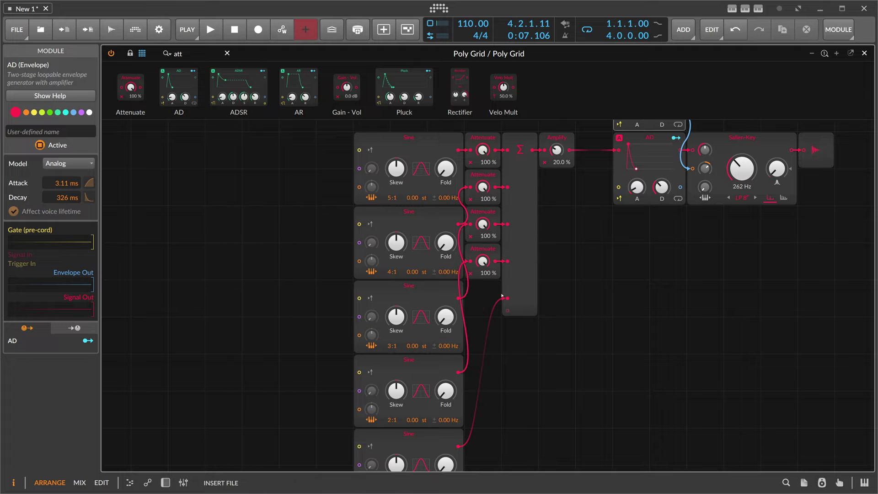
drag(502, 296, 506, 297)
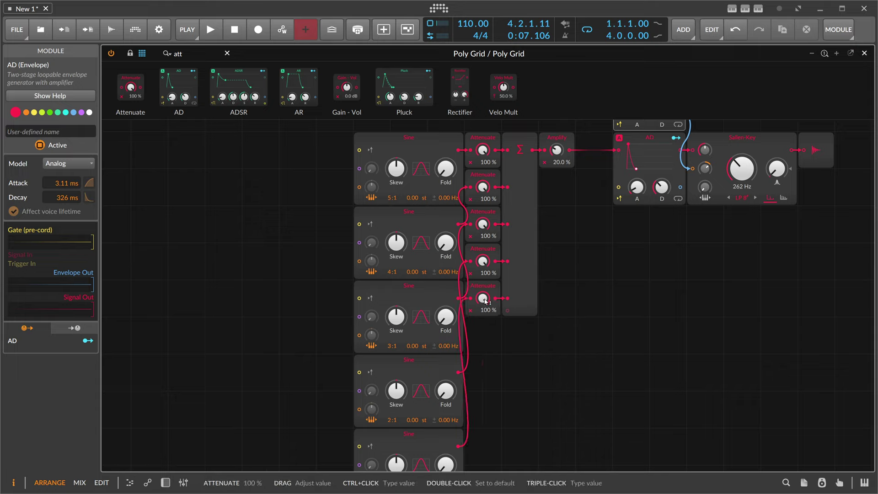
Step: Set the five Attenuate modules, from uppermost to lowest, to about 14.9, 11.7, 17.1, 12.9 and 60 %
ctrl+click(484, 300)
text(6)
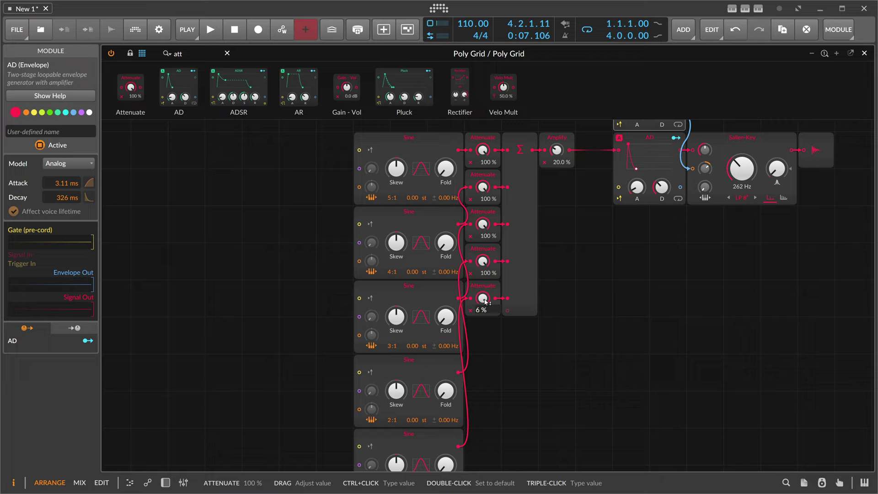
text(0)
key(Return)
drag(482, 261, 483, 272)
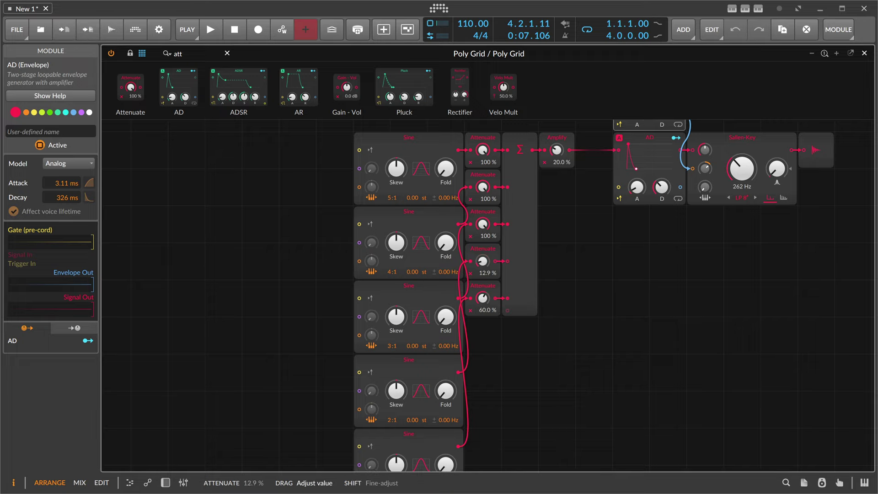
drag(482, 224, 482, 225)
drag(483, 188, 483, 241)
drag(482, 149, 483, 171)
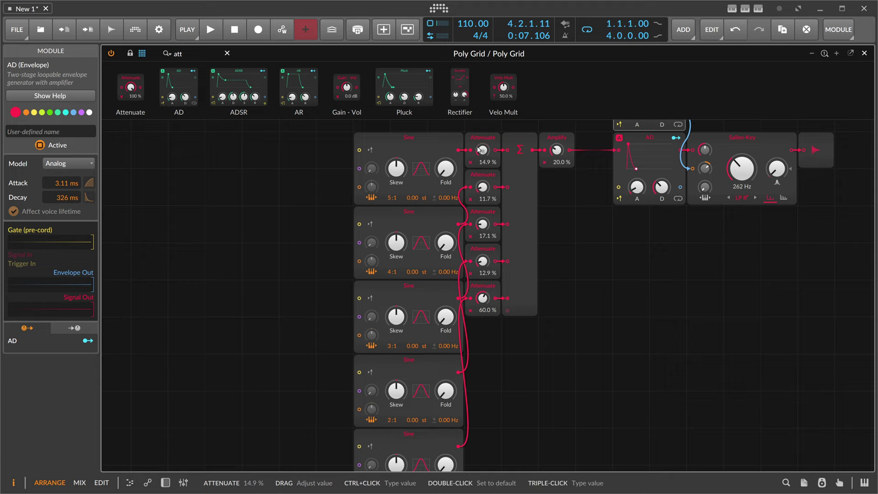
Step: Raise the Sallen-Key filter's cutoff frequency to 33.5 kHz
drag(573, 215, 497, 200)
scroll(496, 199, down, 2)
drag(532, 260, 482, 265)
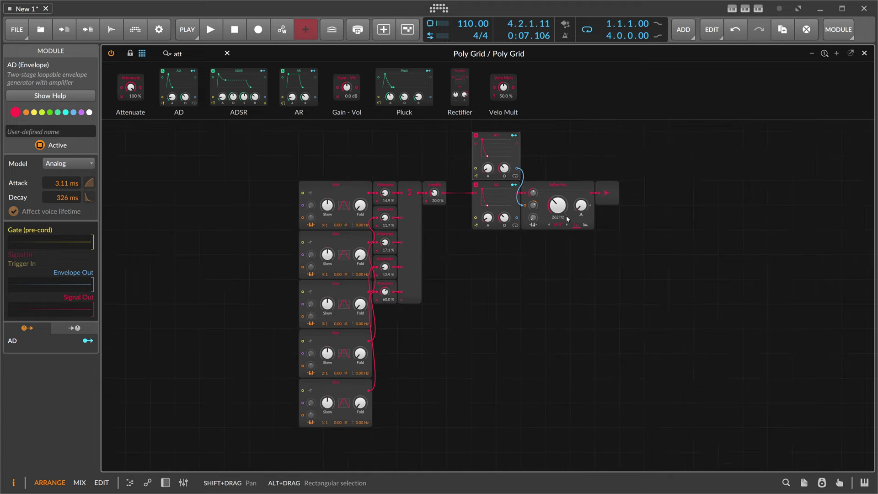
mouse_move(556, 208)
mouse_down()
mouse_move(556, 160)
mouse_move(555, 197)
mouse_up()
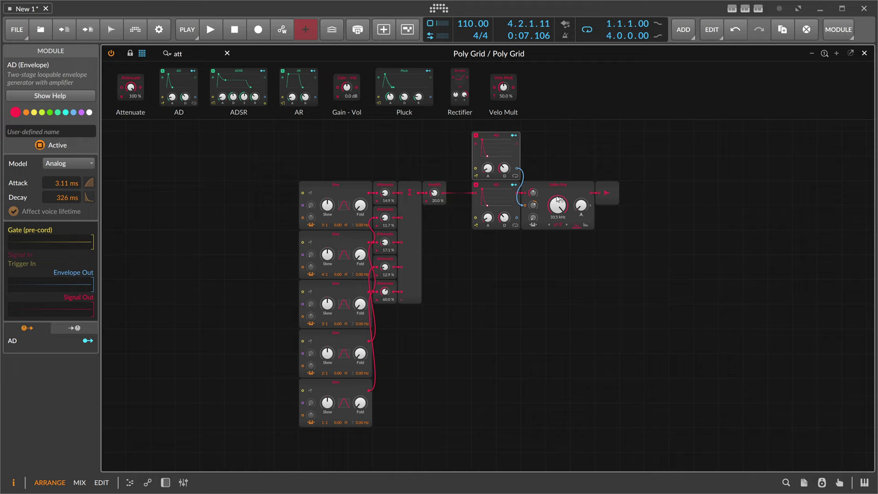
click(166, 482)
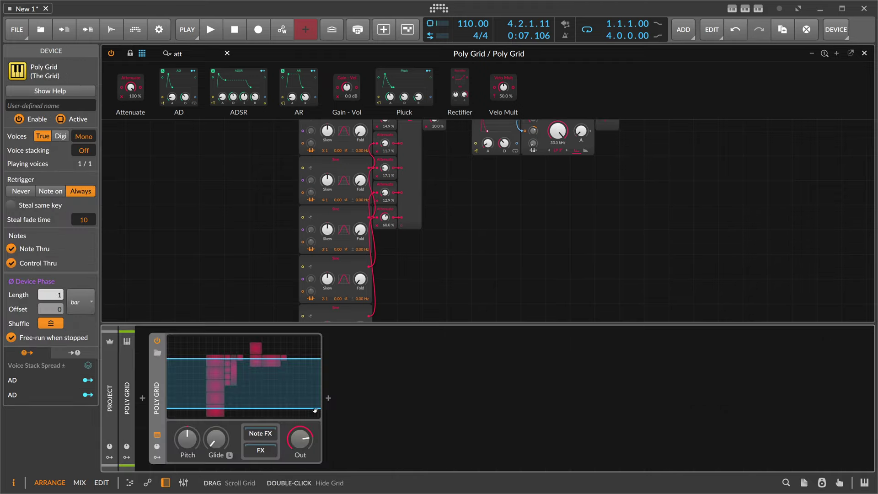
click(166, 483)
Step: Add a Spectrum module below the Sallen-Key filter, enlarge it and feed its first input from the filter's output
drag(532, 286, 367, 335)
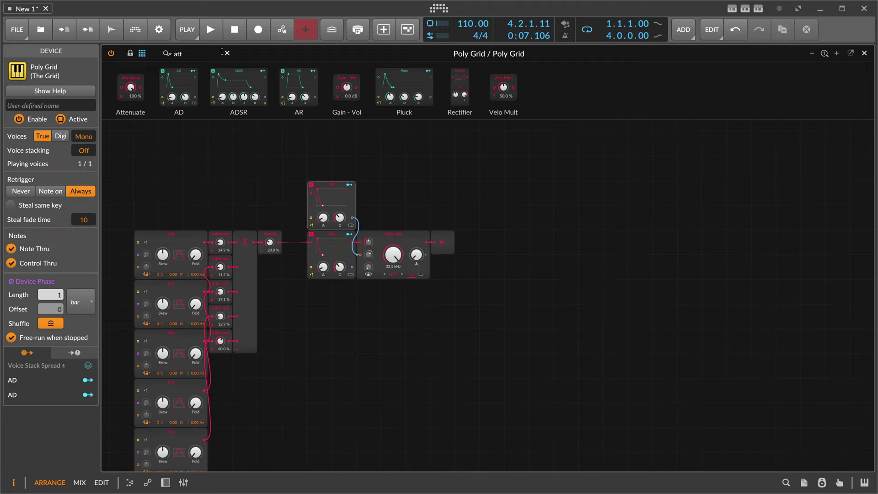
click(222, 51)
text(spec)
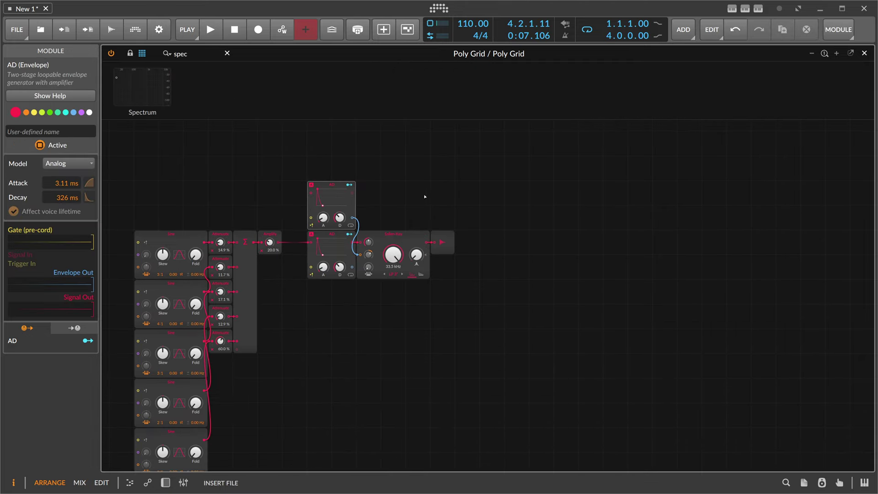
drag(424, 197, 652, 311)
drag(452, 326, 453, 402)
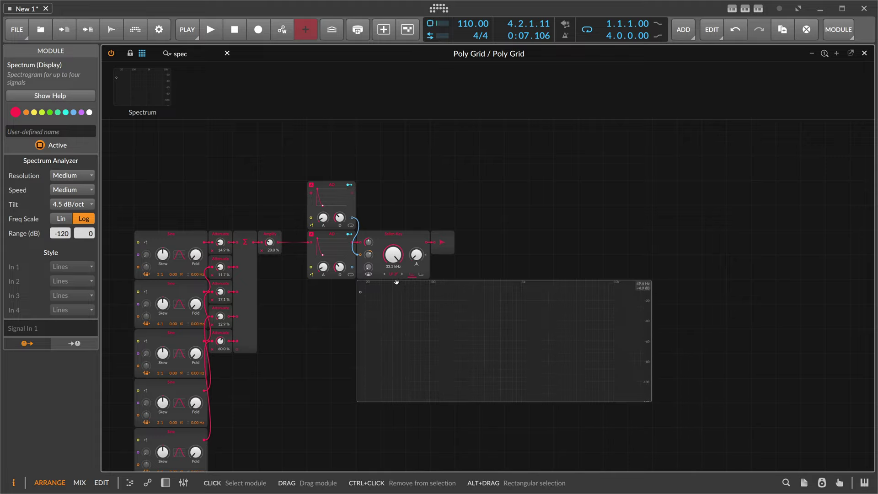
drag(366, 298, 360, 292)
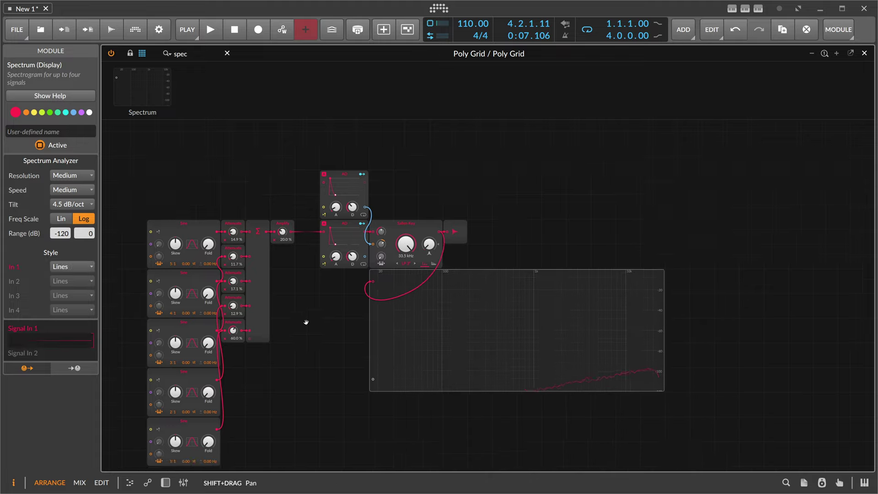
Step: With the device chain shown below the grid, lengthen the lower AD envelope's decay and raise the third Attenuate to 18.3 %
click(166, 482)
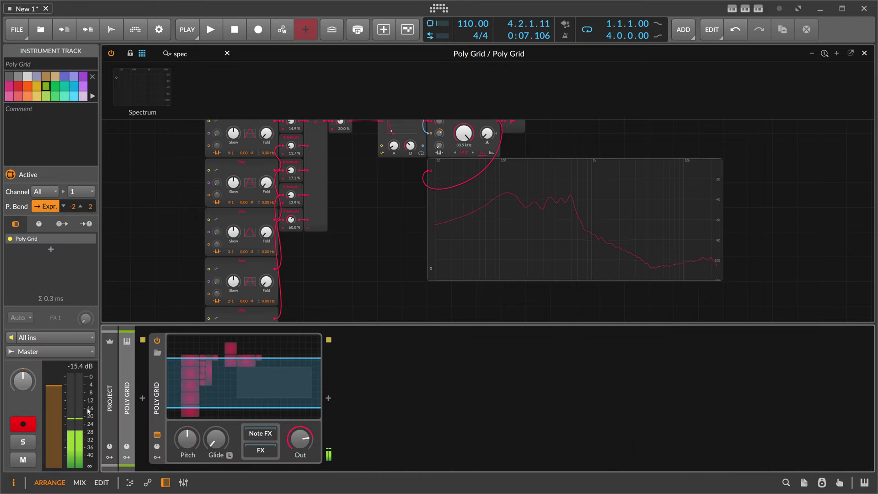
scroll(389, 220, up, 2)
drag(408, 198, 408, 156)
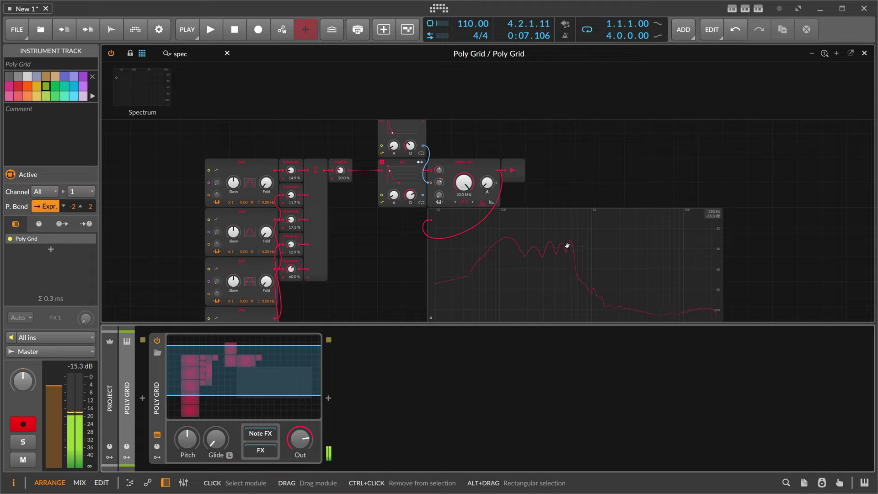
drag(290, 220, 290, 206)
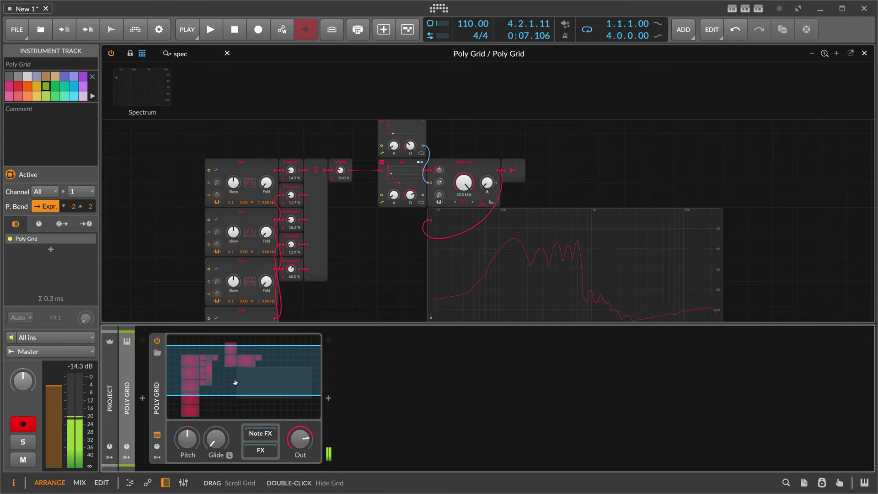
drag(235, 380, 234, 388)
scroll(241, 296, down, 1)
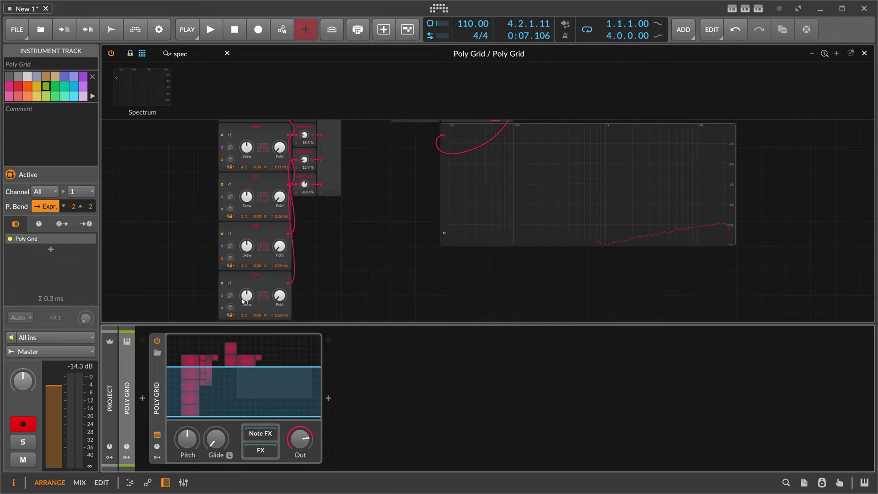
scroll(246, 206, up, 2)
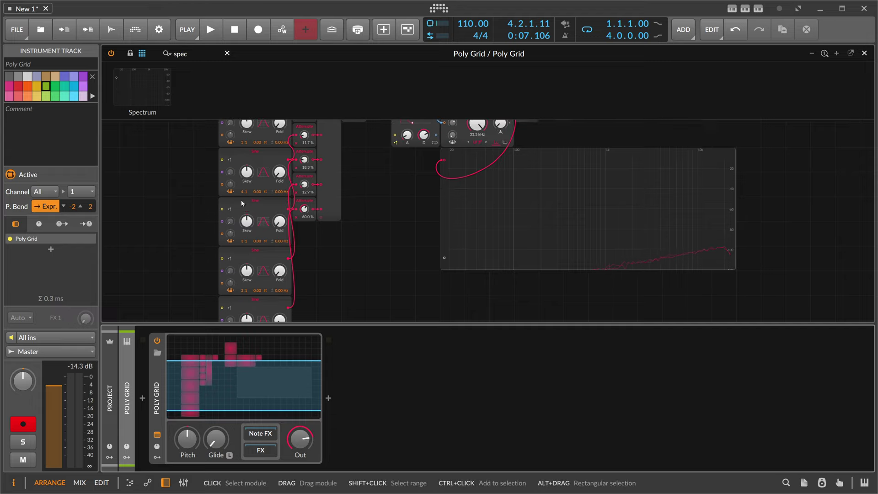
scroll(254, 185, down, 2)
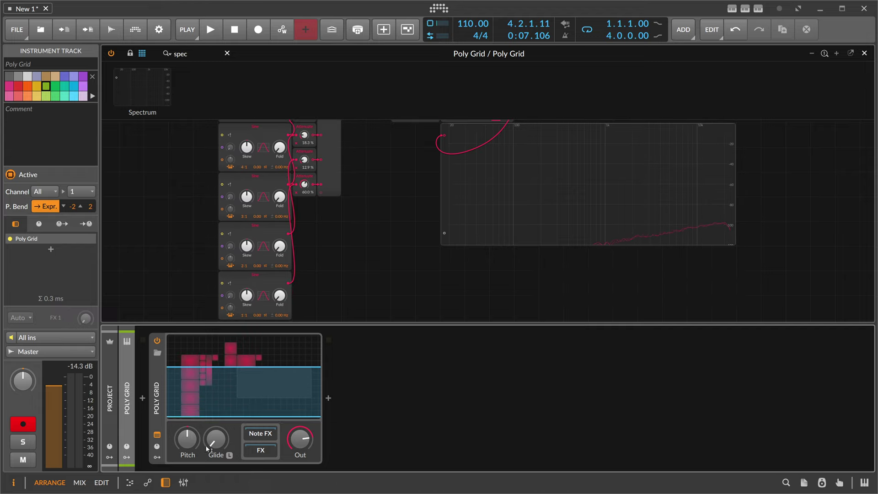
Step: Hide the device chain and set the ratios of the four uppermost Sine oscillators, in order, to 10:1, 16:1, 10:1 and 8:1
click(165, 482)
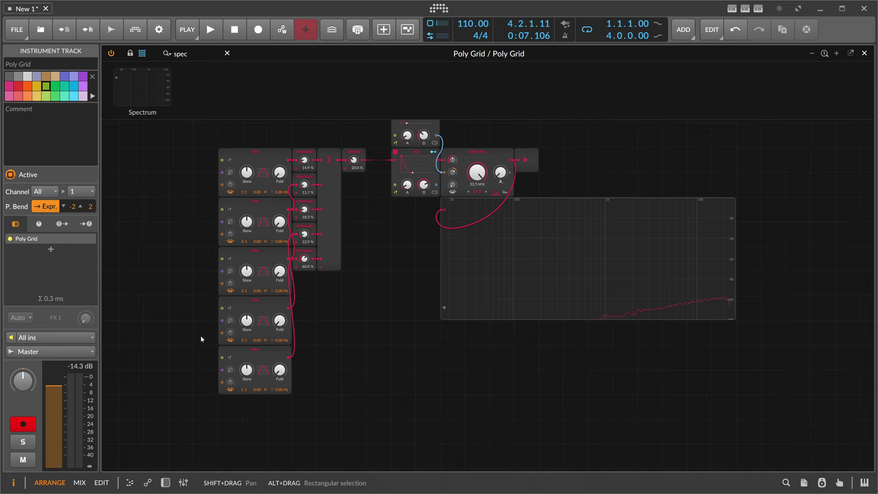
scroll(200, 337, up, 2)
drag(148, 314, 218, 357)
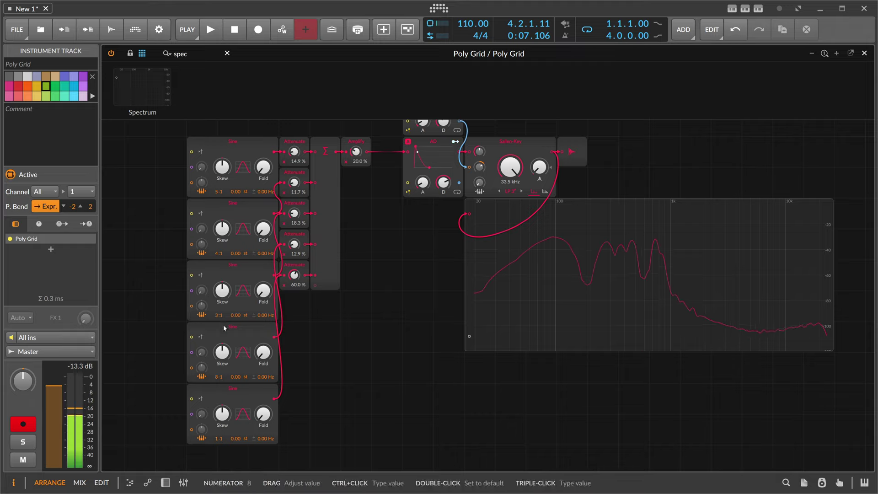
drag(218, 315, 217, 292)
drag(218, 253, 218, 238)
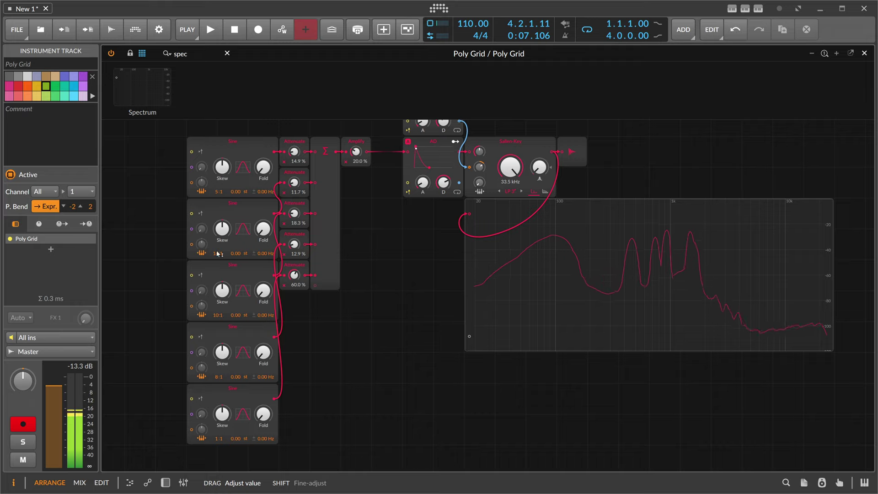
drag(225, 192, 225, 185)
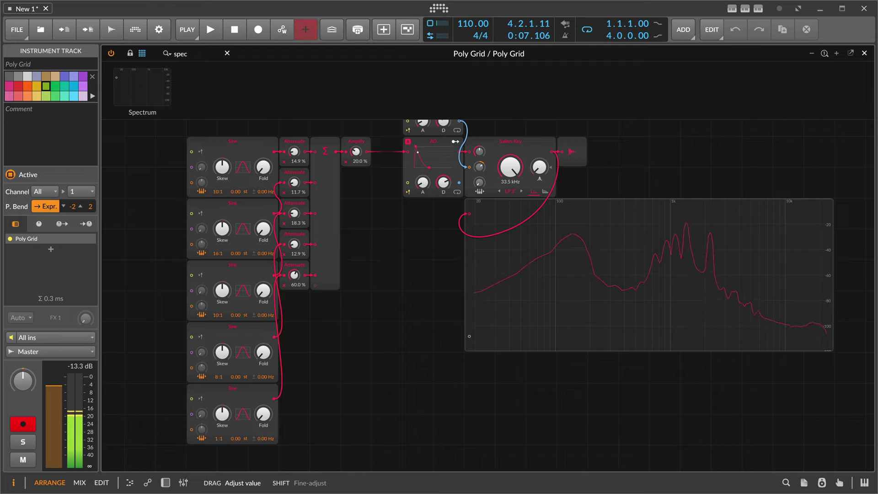
Step: Lower the third Sine's ratio to 7:1 and the second Sine's ratio to 4:1
mouse_move(218, 315)
mouse_down()
mouse_move(219, 322)
mouse_move(219, 315)
mouse_up()
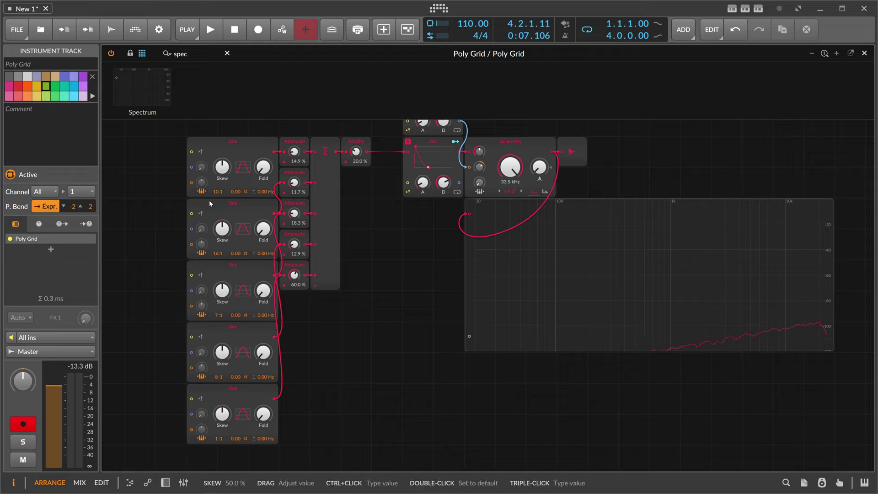
drag(219, 253, 218, 261)
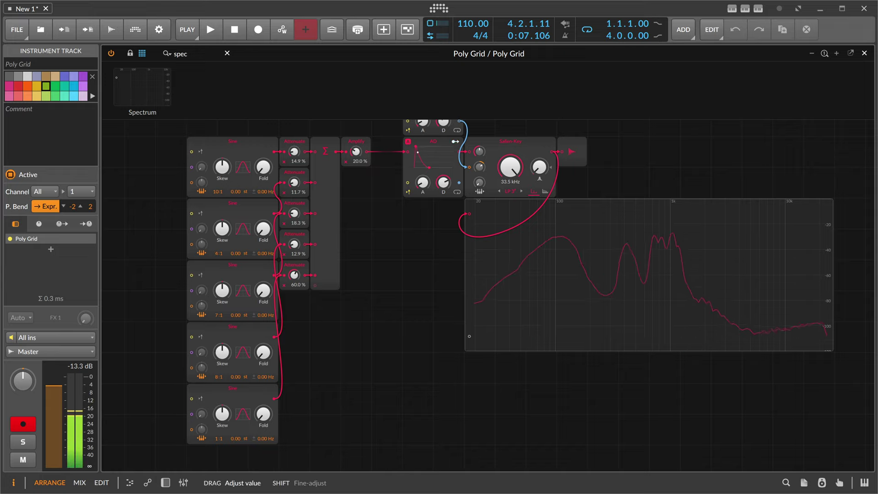
drag(218, 261, 218, 264)
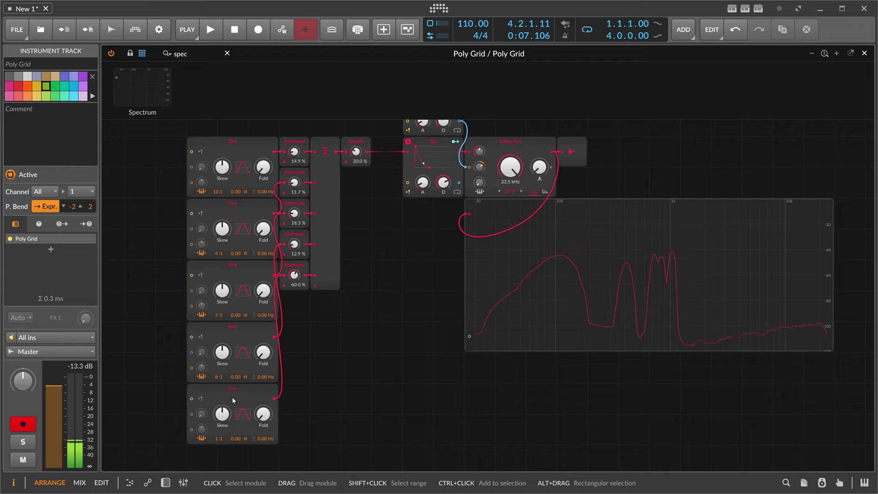
Step: Set the ratios of the four uppermost Sine oscillators, in order, to 15:1, 9:1, 14:1 and 17:1
drag(218, 191, 218, 197)
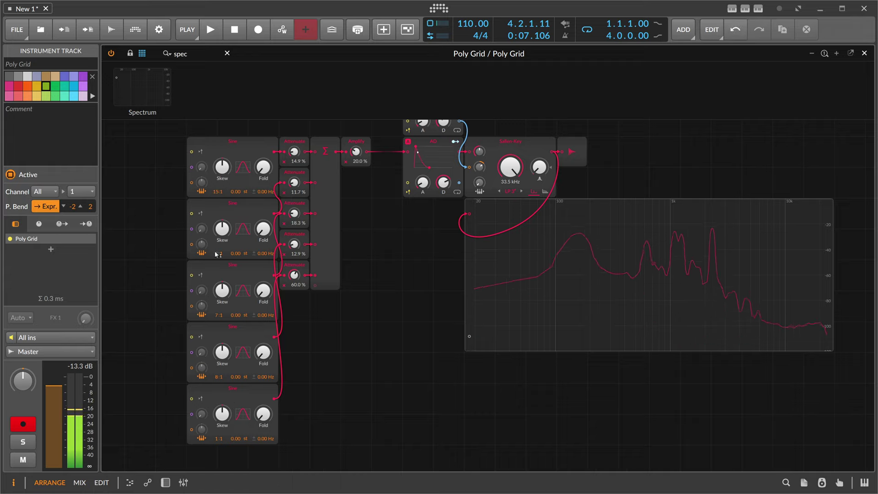
drag(217, 254, 217, 244)
drag(218, 315, 218, 310)
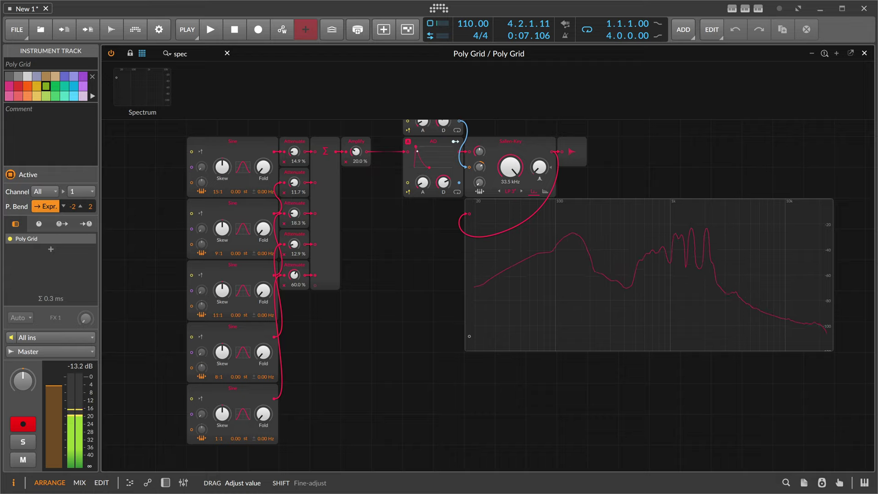
drag(218, 376, 219, 372)
Step: Shorten the lower AD envelope's decay and reduce the Sallen-Key filter's cutoff frequency to 262 Hz
drag(443, 182, 443, 194)
scroll(453, 194, up, 3)
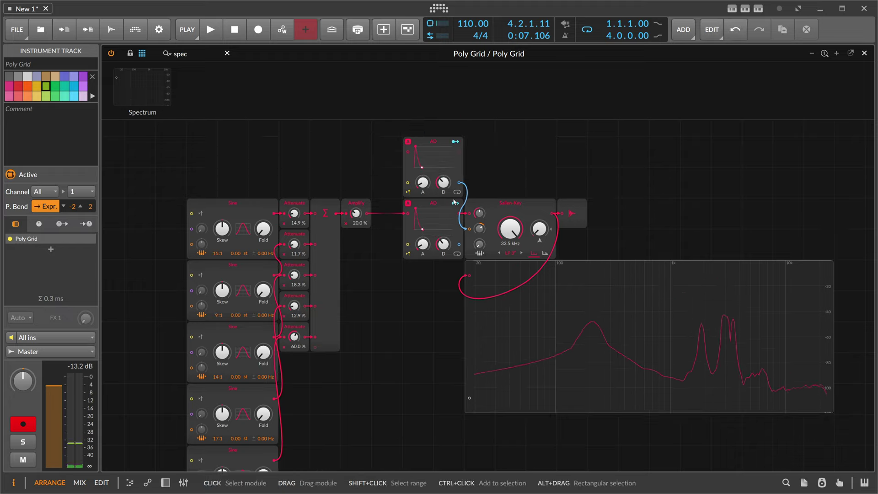
mouse_move(479, 230)
mouse_down()
mouse_move(479, 239)
mouse_move(479, 228)
mouse_up()
triple_click(497, 228)
click(472, 181)
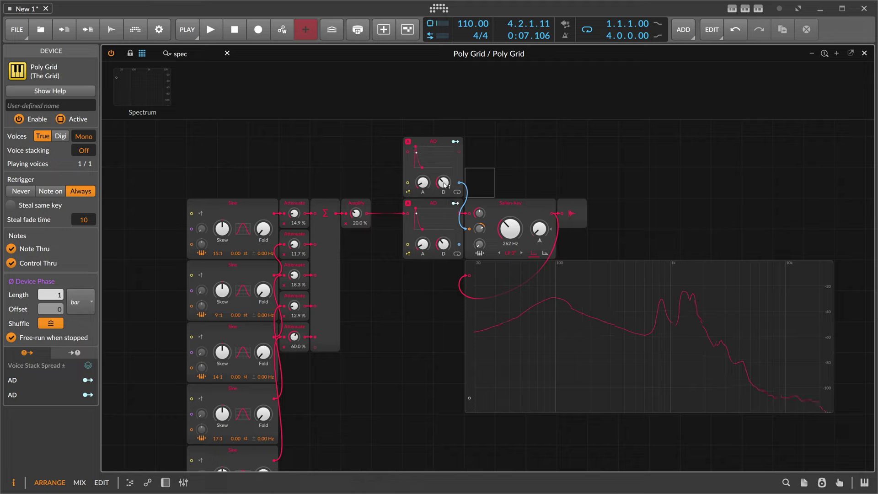
Step: Shorten the upper AD envelope's decay slightly and raise the Amplify module to 22.4 %
drag(443, 182, 445, 185)
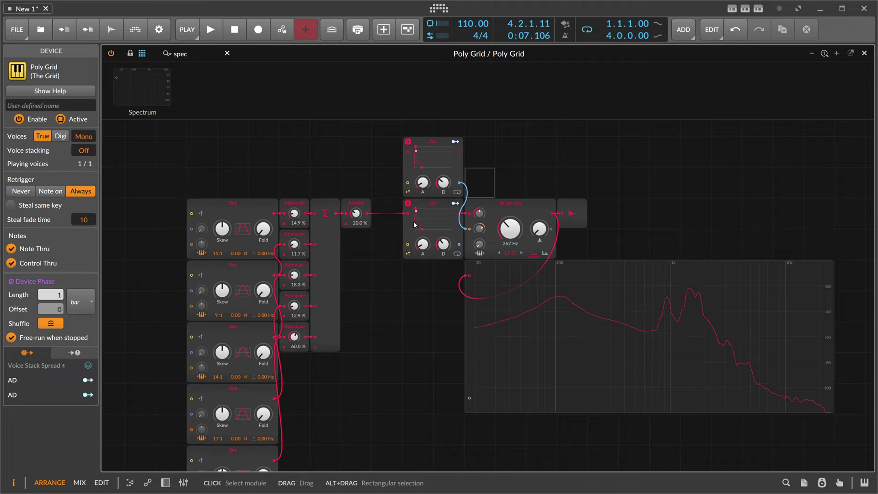
mouse_move(356, 214)
mouse_down()
mouse_move(356, 201)
mouse_move(355, 214)
mouse_up()
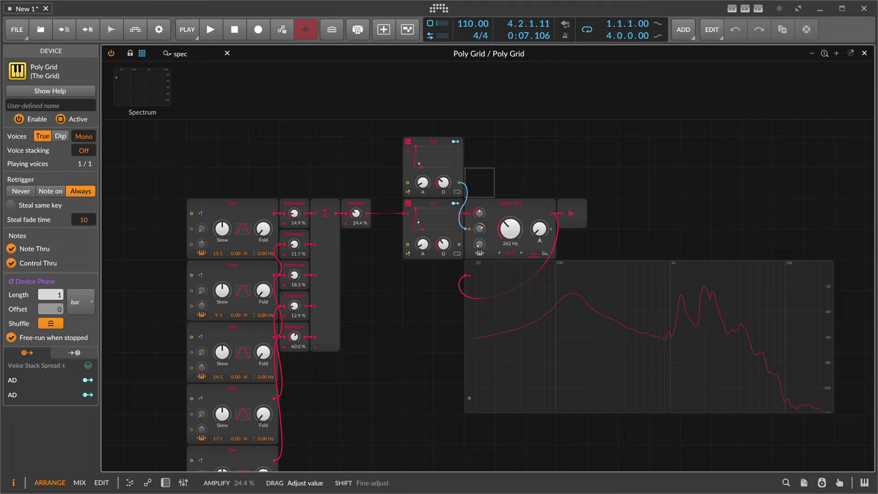
Step: Place the Polymer track's Step Sequencer device ahead of Poly Grid on the Poly Grid track and start playback
click(863, 54)
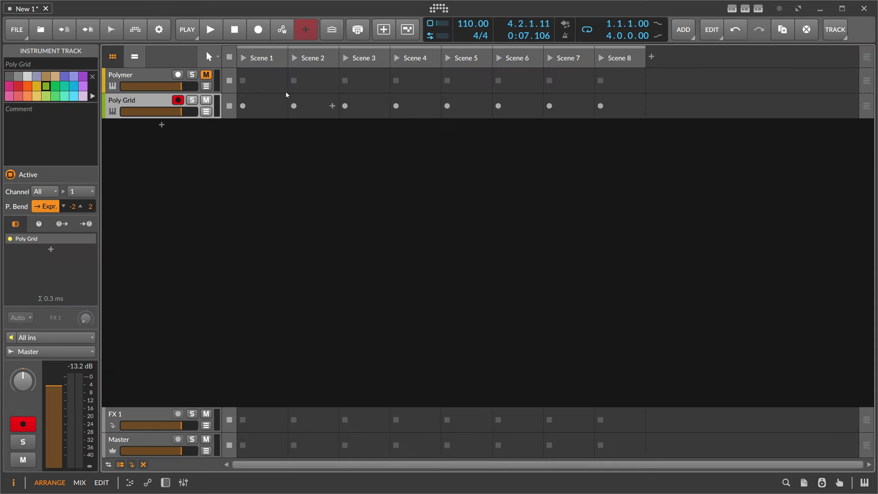
click(138, 77)
double_click(138, 77)
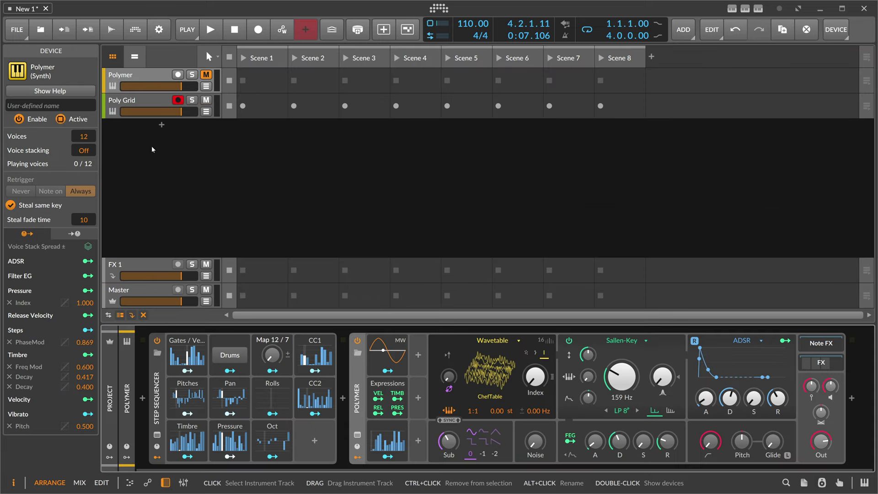
mouse_move(157, 389)
mouse_down()
mouse_move(155, 227)
mouse_move(140, 114)
mouse_move(142, 398)
mouse_up()
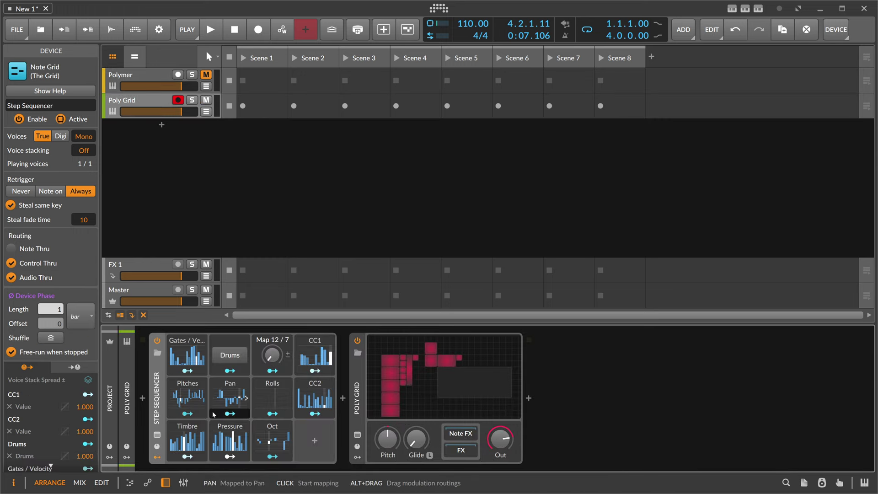
key(space)
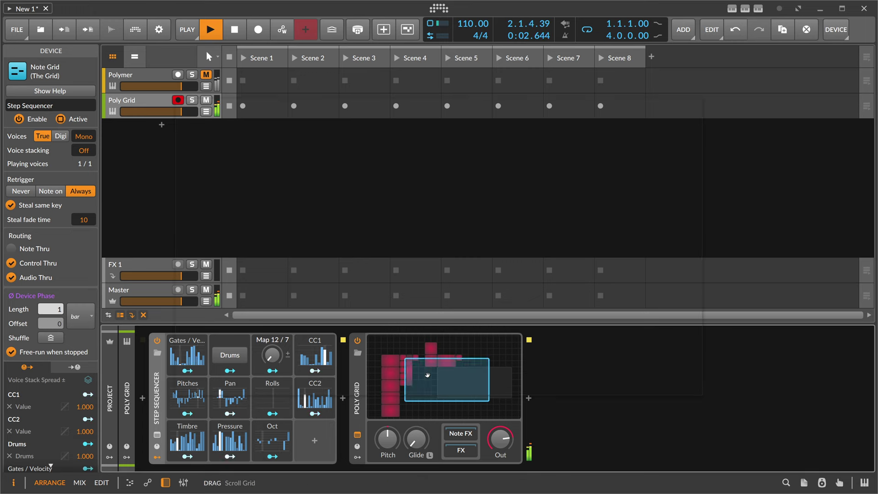
Step: Open the Poly Grid patch above the device chain and reduce the interface scaling
double_click(428, 375)
click(357, 435)
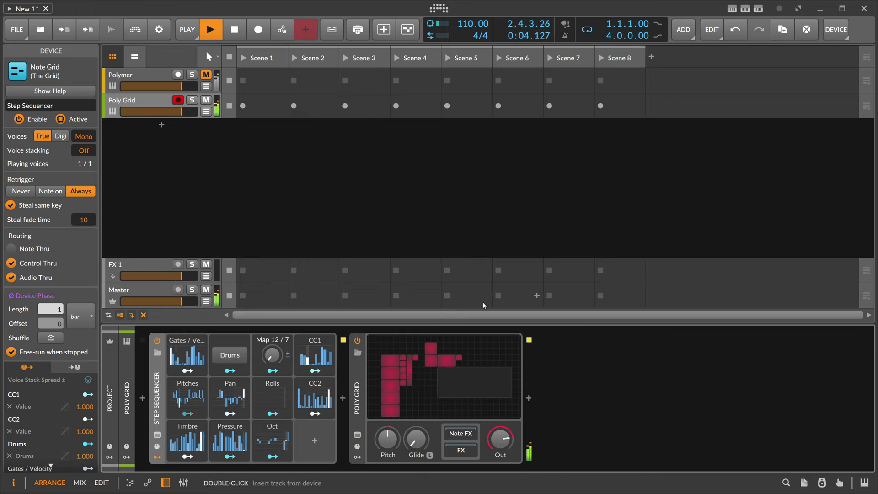
click(358, 434)
drag(377, 235, 353, 239)
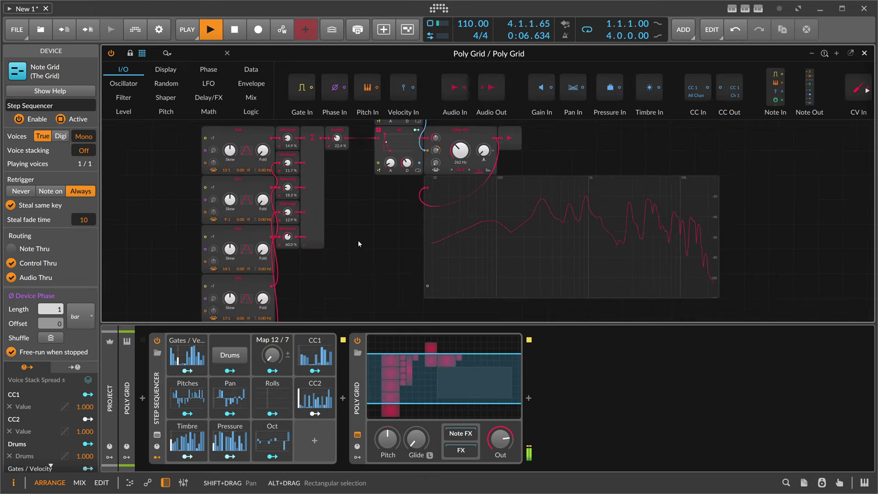
key(ctrl+alt+minus)
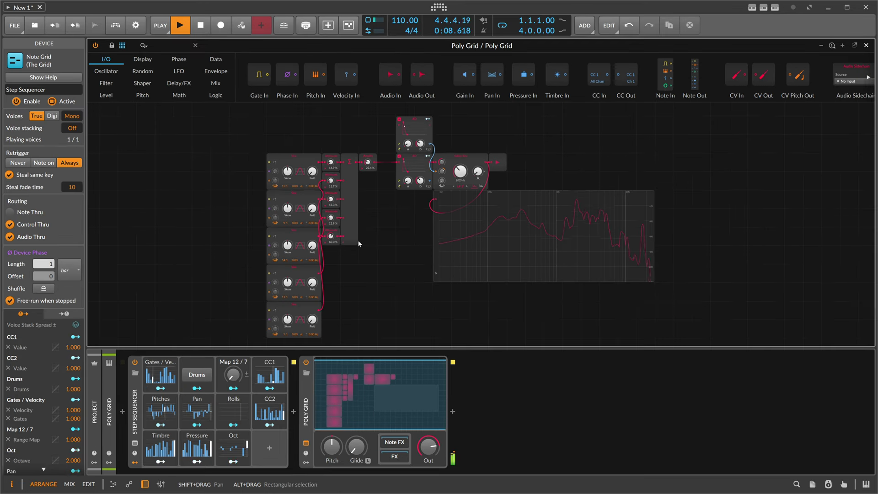
Step: Set the four uppermost Attenuate modules, in order, to 11.9, 15.0, 10.6 and 17.9 % and turn down Poly Grid's output level
drag(392, 245, 321, 250)
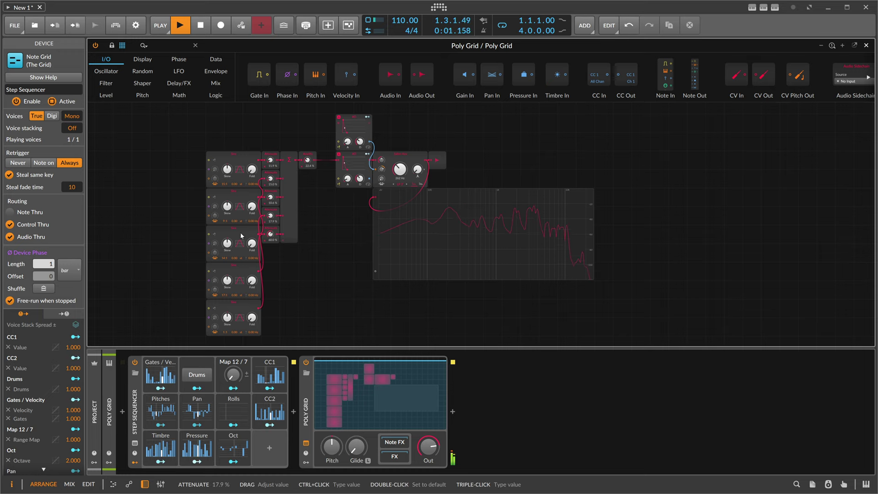
scroll(178, 235, up, 1)
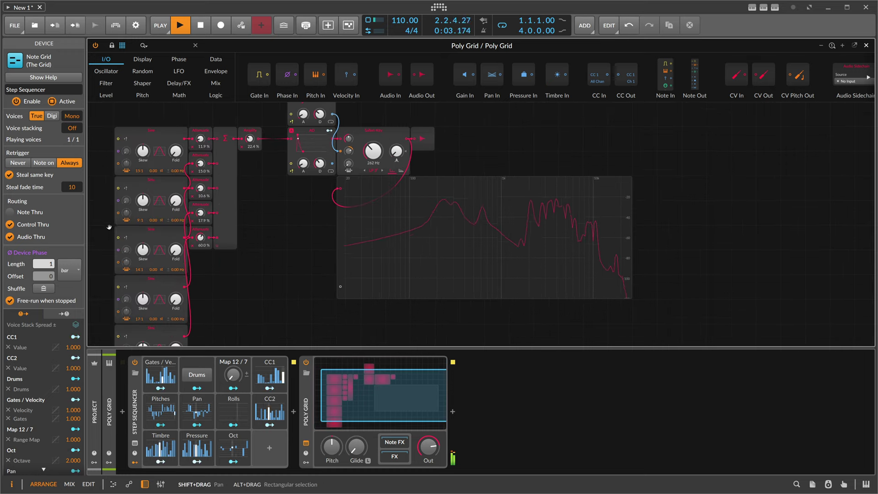
drag(109, 227, 286, 273)
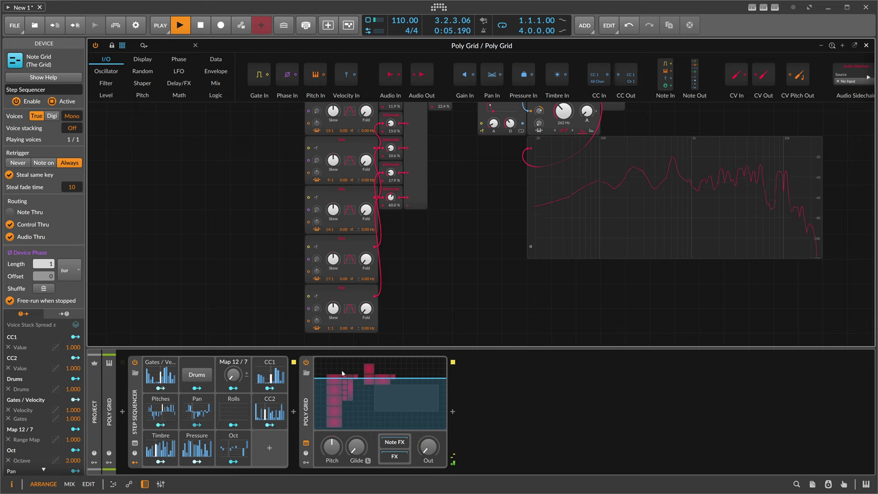
Step: Find the Steps module and add it beside the uppermost Sine oscillator
scroll(247, 220, up, 1)
drag(224, 200, 252, 289)
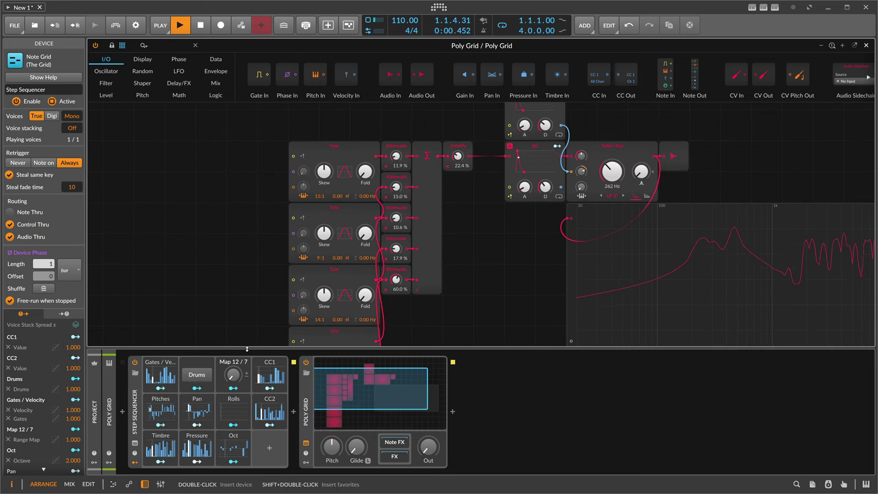
scroll(260, 286, down, 3)
scroll(259, 289, up, 2)
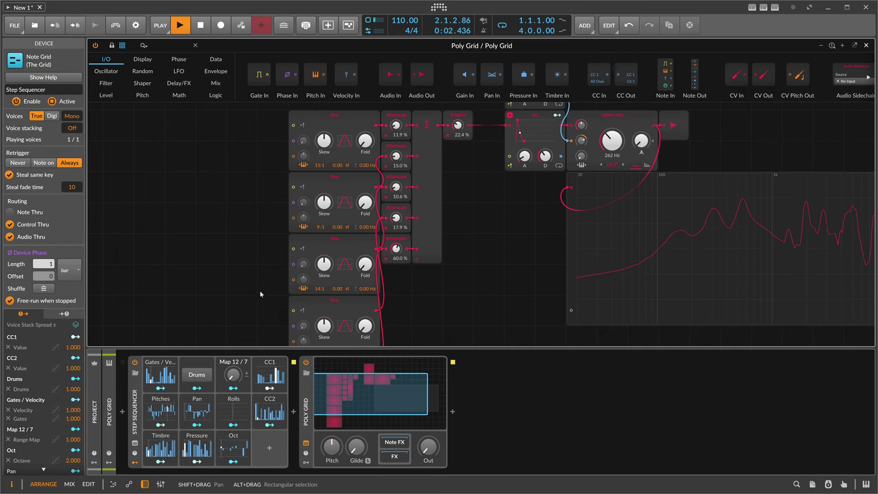
click(161, 45)
text(step)
drag(147, 64, 245, 146)
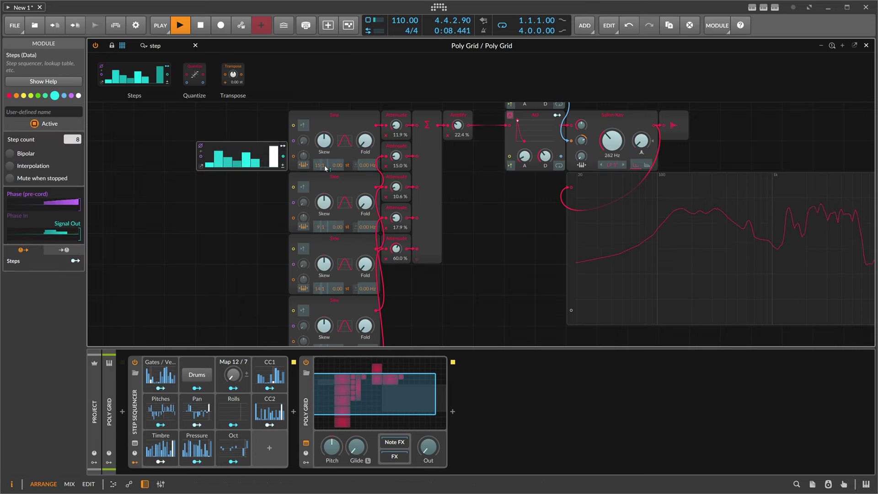
Step: Move the Steps module down beside the fourth Sine oscillator and make it as tall as the oscillator
click(282, 147)
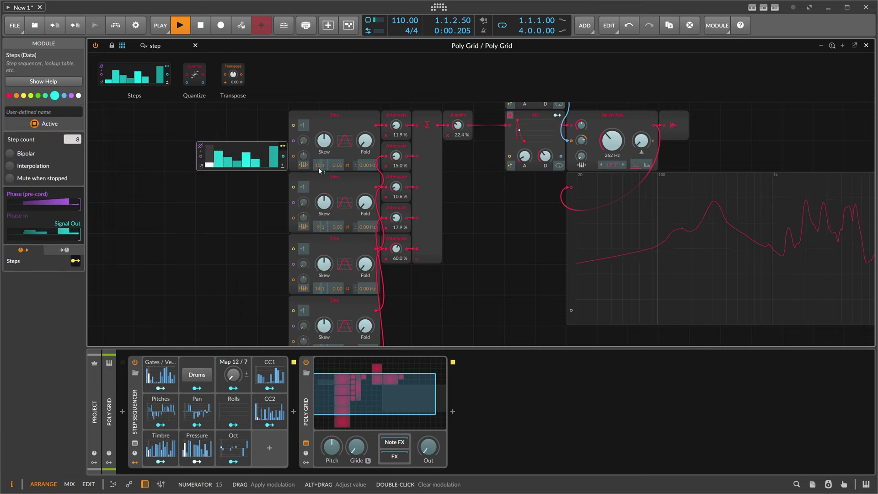
click(284, 147)
drag(196, 164, 210, 280)
scroll(210, 281, down, 2)
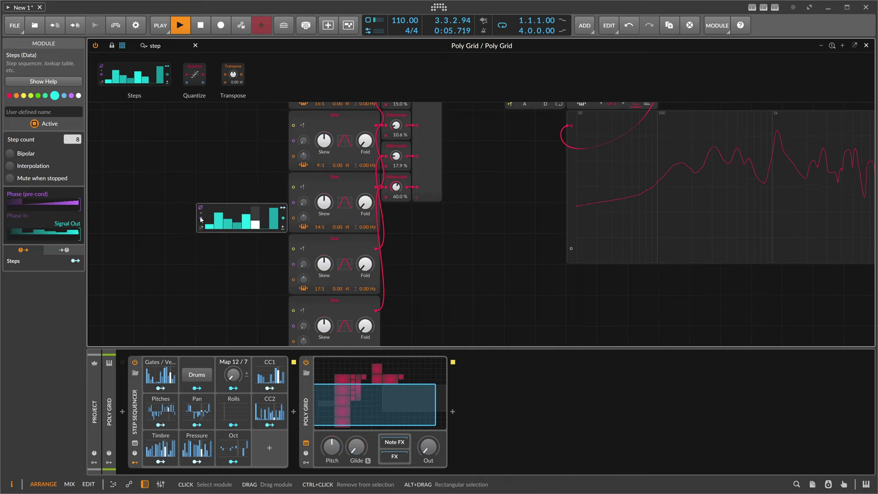
drag(227, 212, 196, 243)
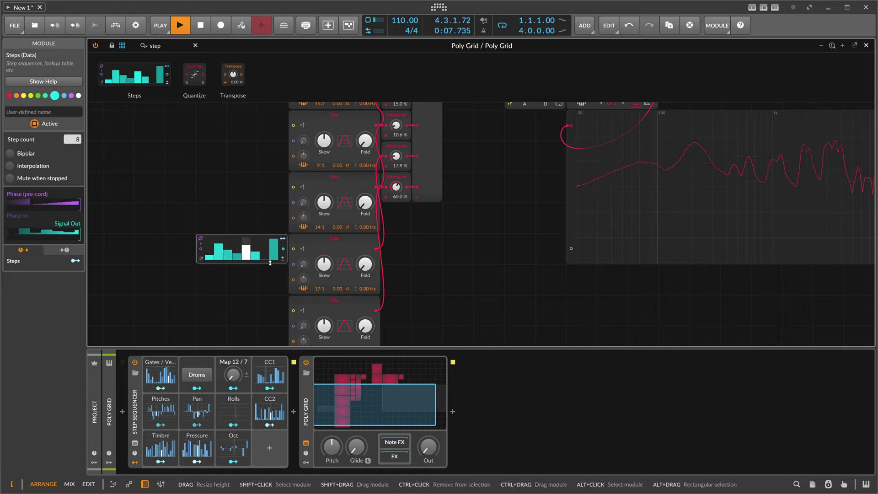
drag(271, 263, 270, 283)
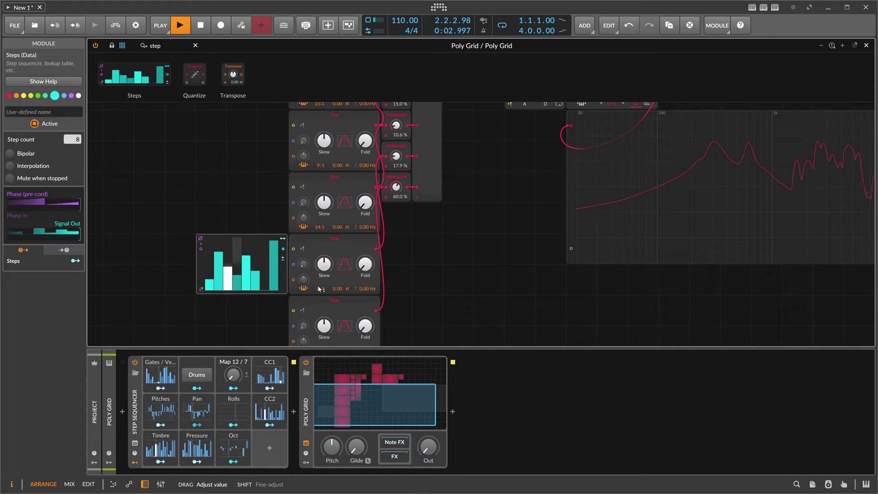
Step: Modulate the fourth Sine's ratio numerator, set to 8, by 4.233 from Steps and generate a new step pattern
drag(283, 241, 316, 289)
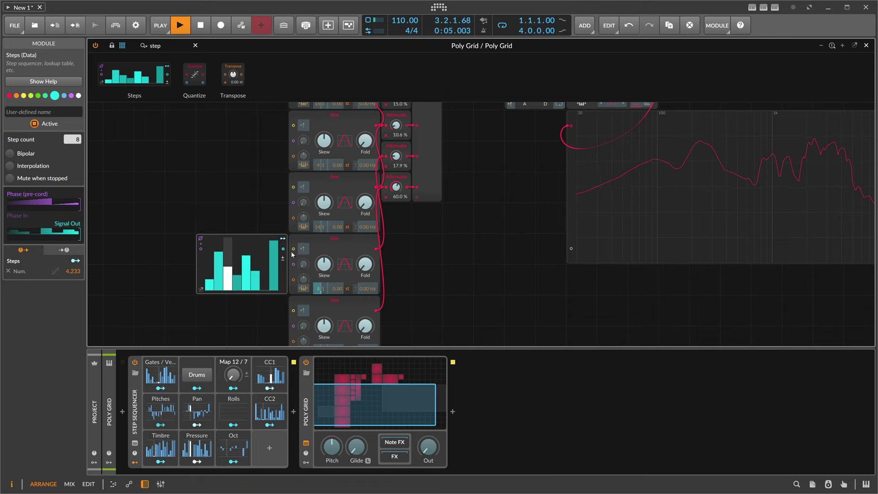
right_click(249, 257)
mouse_move(289, 307)
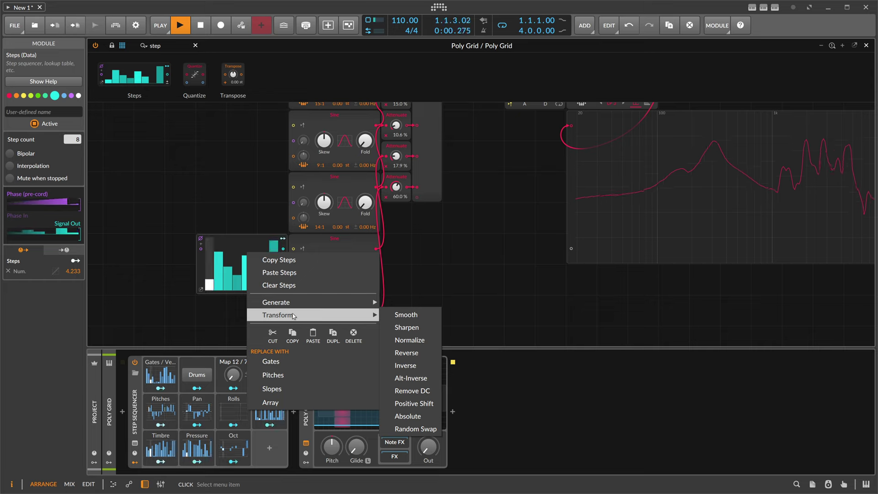
mouse_move(347, 303)
click(404, 366)
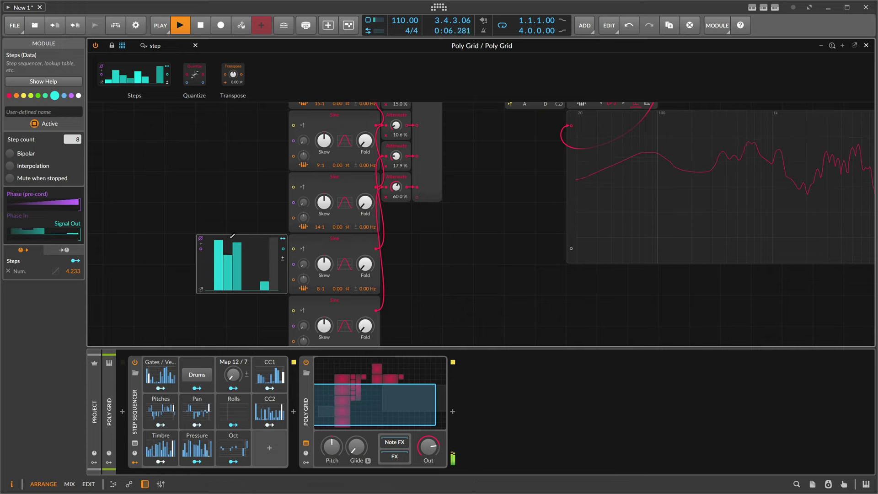
Step: Duplicate the Steps module beside the third Sine and modulate that Sine's ratio numerator by 4.833 with a random pattern
drag(202, 268, 199, 205)
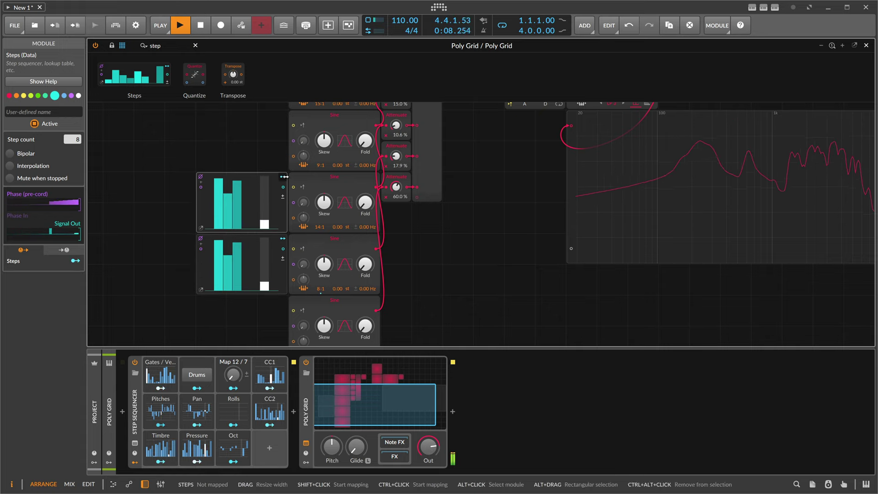
click(282, 177)
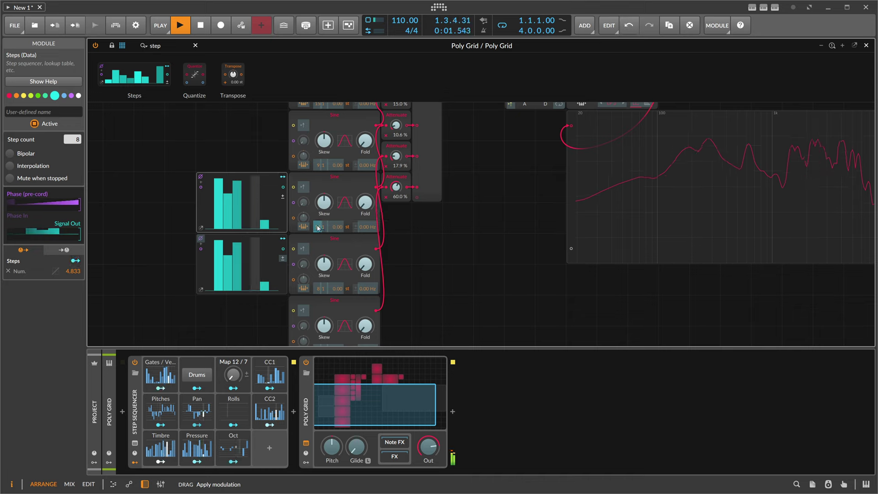
right_click(264, 195)
mouse_move(320, 243)
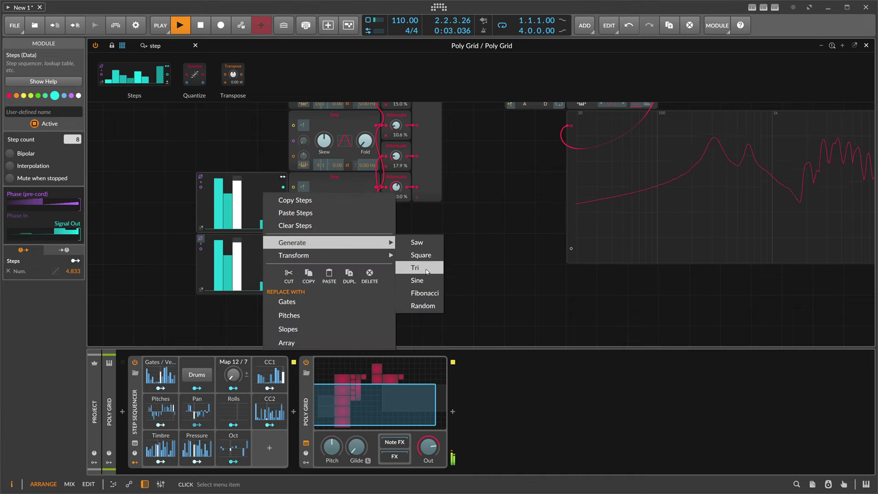
click(427, 304)
click(283, 178)
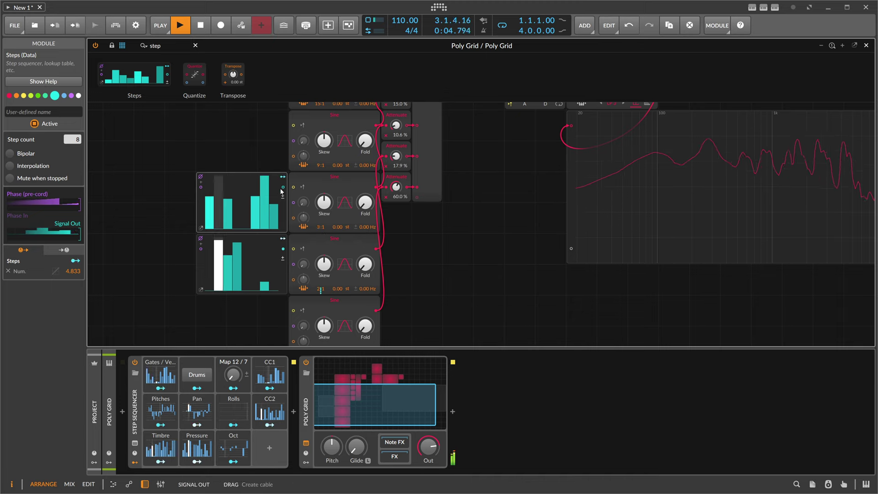
Step: Copy the third Sine's Steps module beside the second Sine and use it to modulate that Sine's ratio numerator by 7.267
scroll(275, 194, up, 1)
ctrl+drag(203, 249, 205, 190)
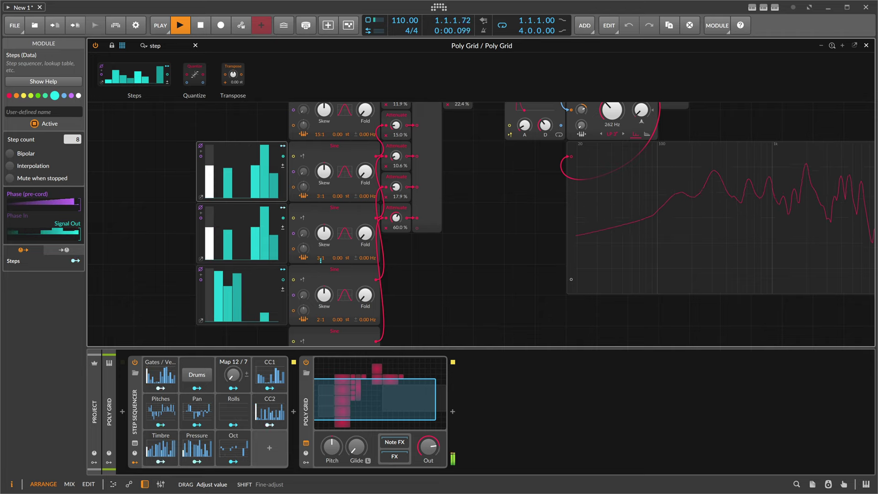
click(284, 148)
drag(320, 196, 320, 178)
Step: Generate a new random pattern three times in the Steps module beside the second Sine
right_click(248, 160)
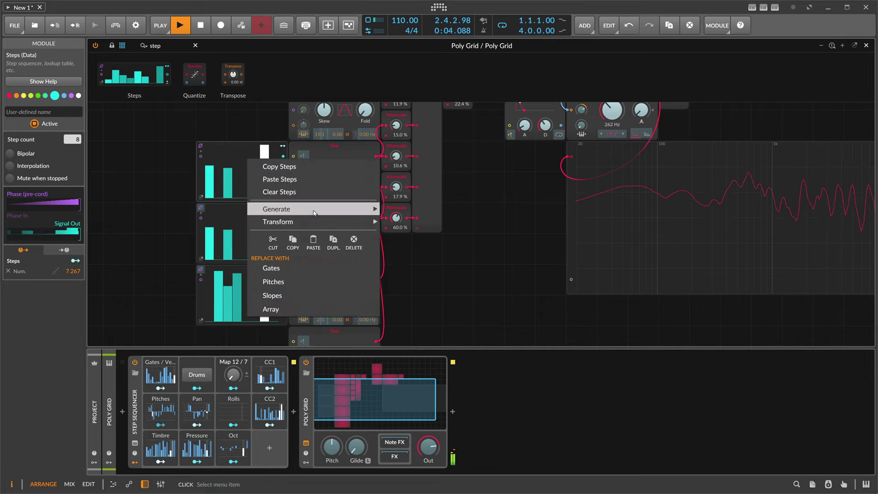
mouse_move(371, 209)
click(407, 272)
right_click(257, 184)
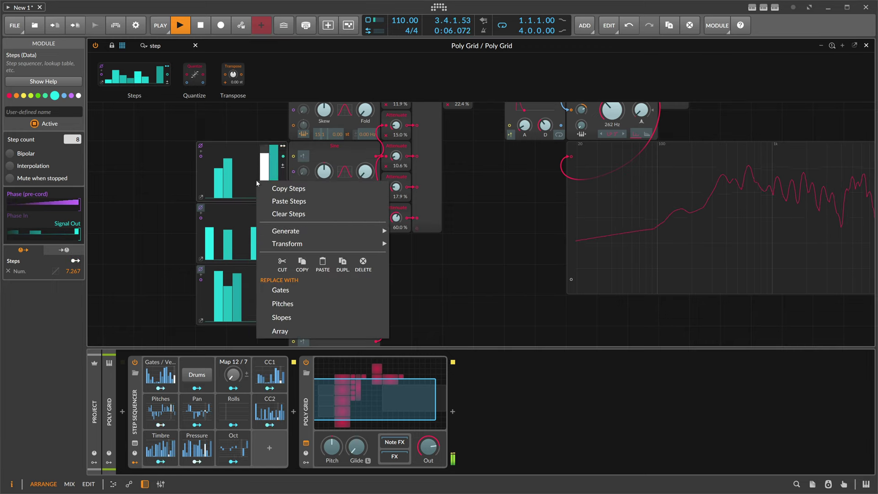
mouse_move(315, 230)
click(417, 292)
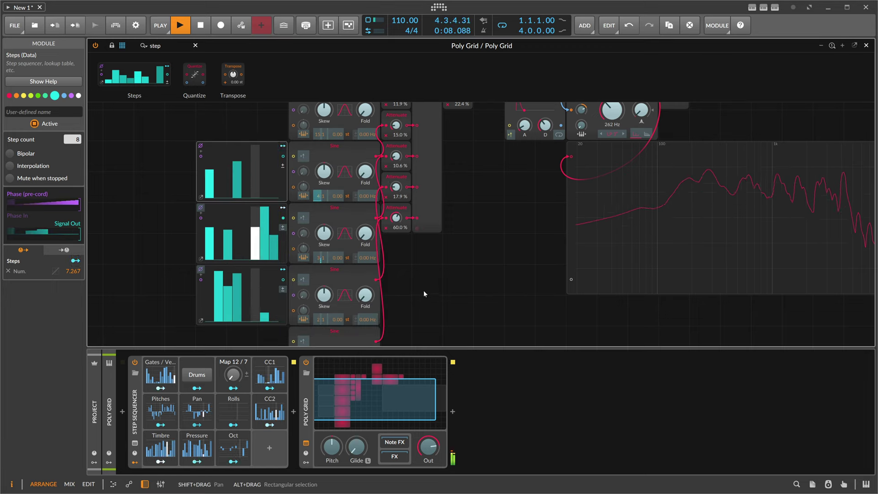
right_click(264, 175)
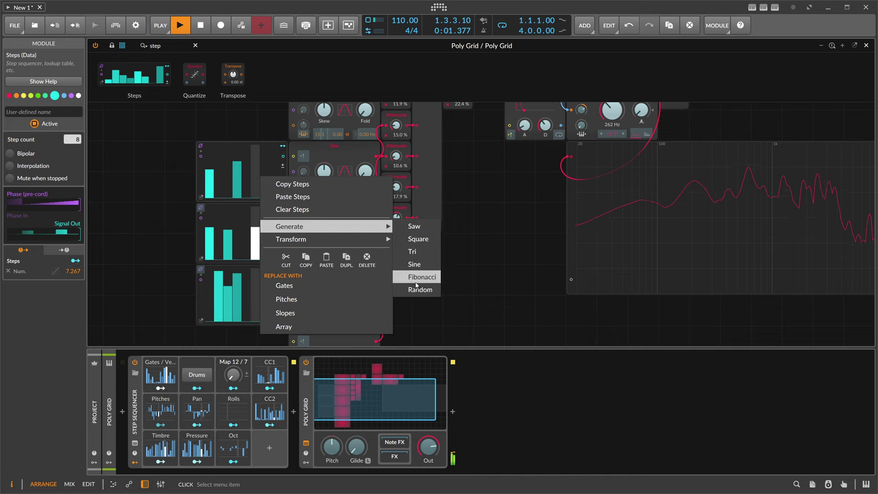
click(416, 280)
Step: Draw in the low and empty steps by hand in the three Steps modules beside the second, third and fourth Sines
drag(256, 187, 246, 184)
click(228, 152)
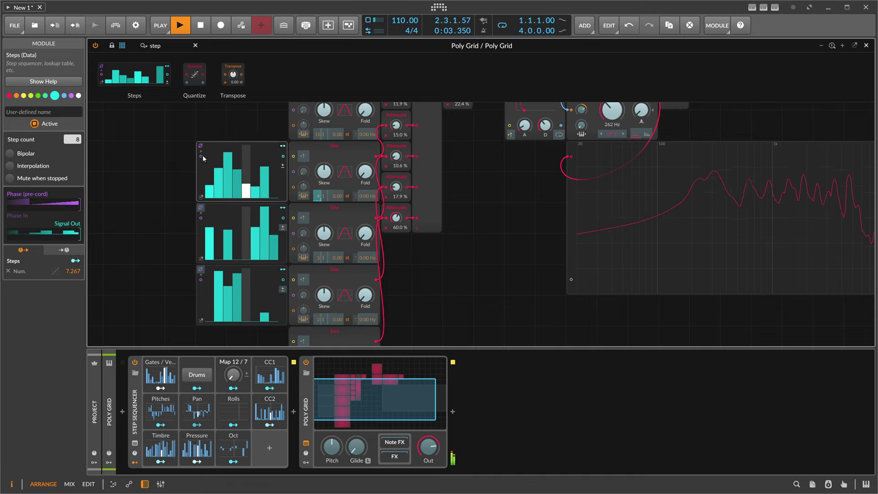
click(241, 238)
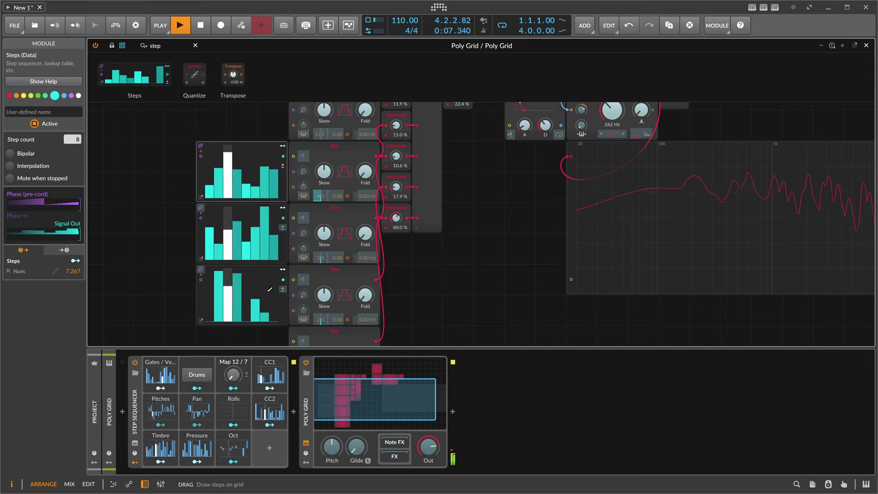
drag(255, 294, 247, 295)
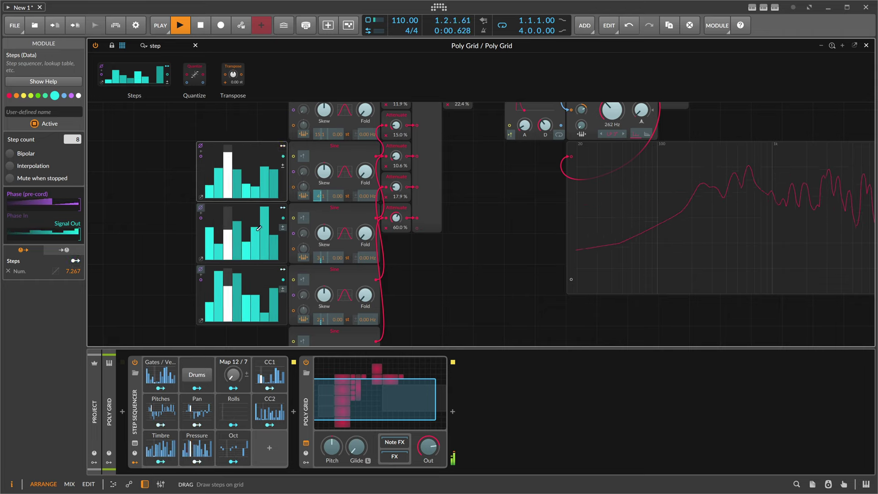
Step: Copy a Steps module beside the uppermost Sine, lower that Sine's ratio numerator and modulate it by 18.53
scroll(221, 201, up, 3)
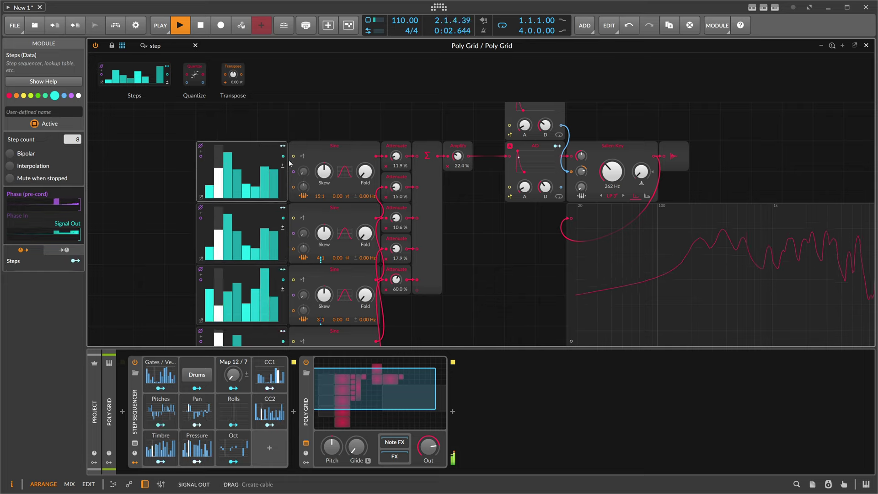
drag(321, 196, 320, 188)
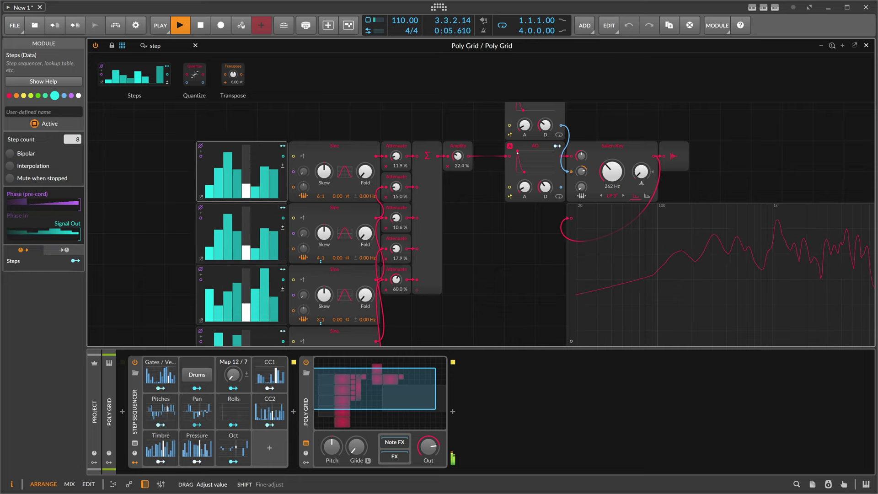
click(283, 146)
drag(321, 196, 320, 189)
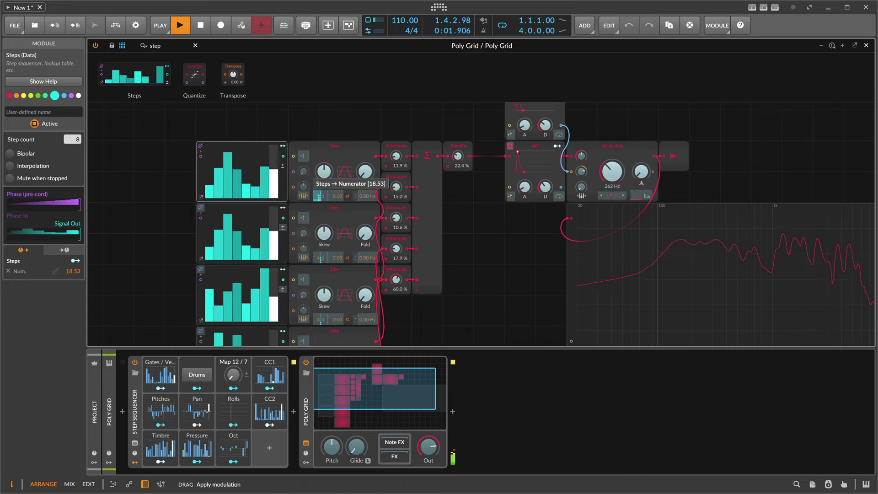
Step: Generate a random pattern in the uppermost Steps module and draw in its low middle steps by hand
right_click(259, 167)
mouse_move(302, 218)
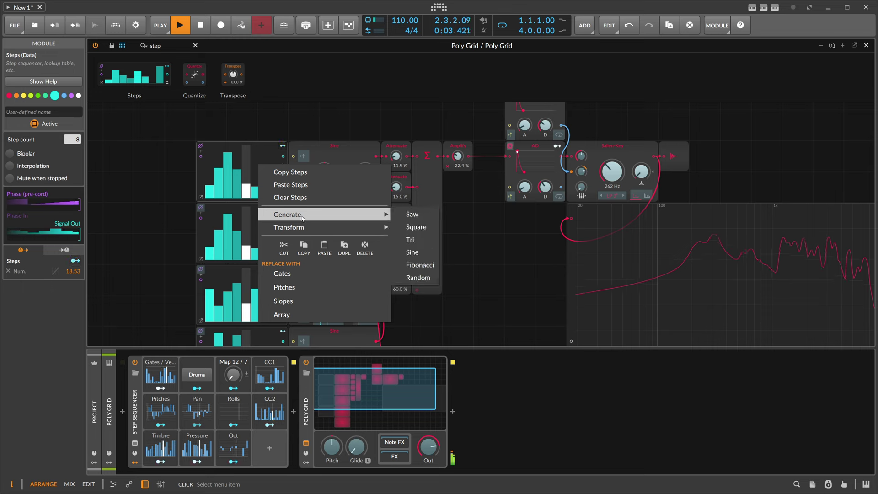
click(418, 277)
drag(246, 184, 257, 181)
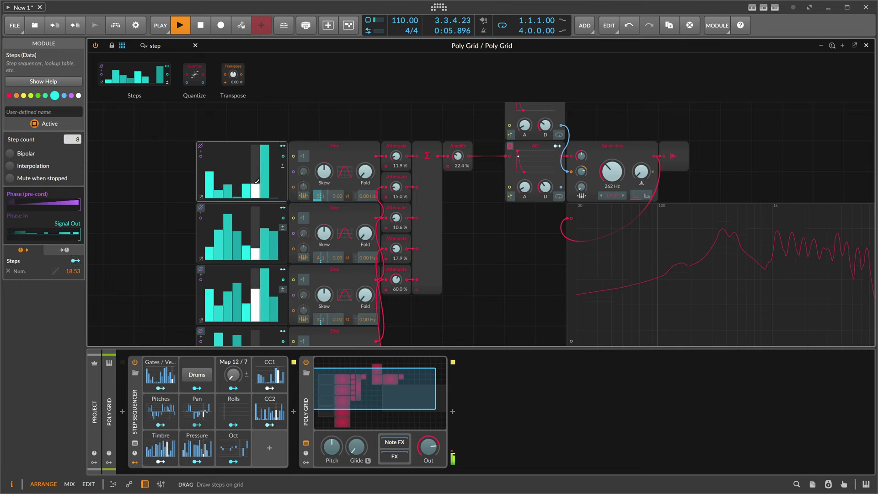
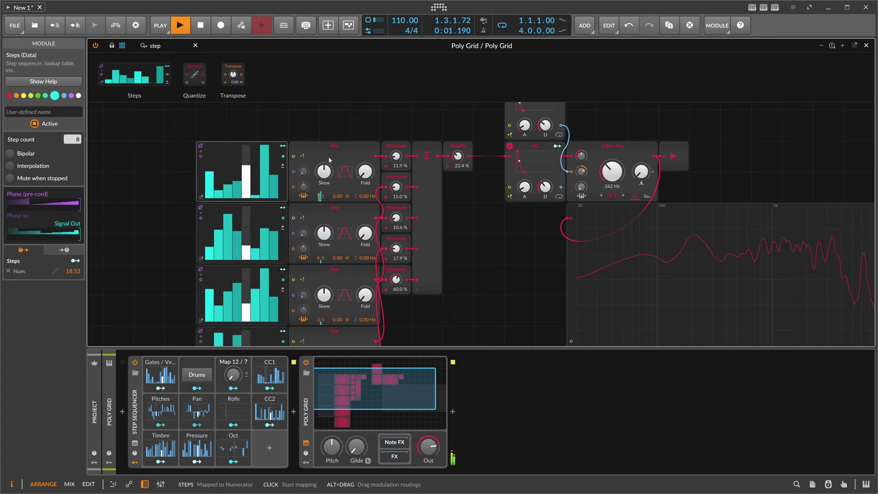
Step: Adjust the Sallen-Key filter's cutoff modulation amount to 54.51 st
drag(581, 156, 581, 172)
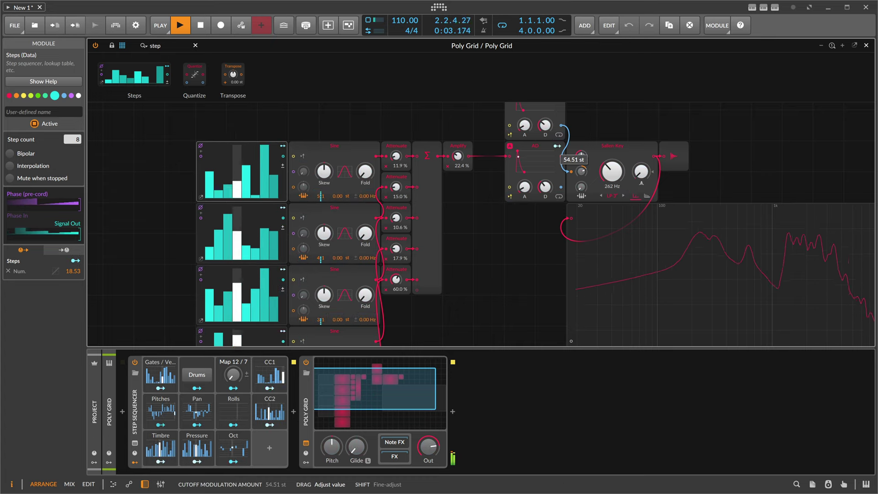
scroll(380, 186, up, 1)
scroll(341, 272, down, 2)
Step: Add a Steps modulator to the Poly Grid device, randomize its pattern and set its timebase to eighth notes
click(306, 462)
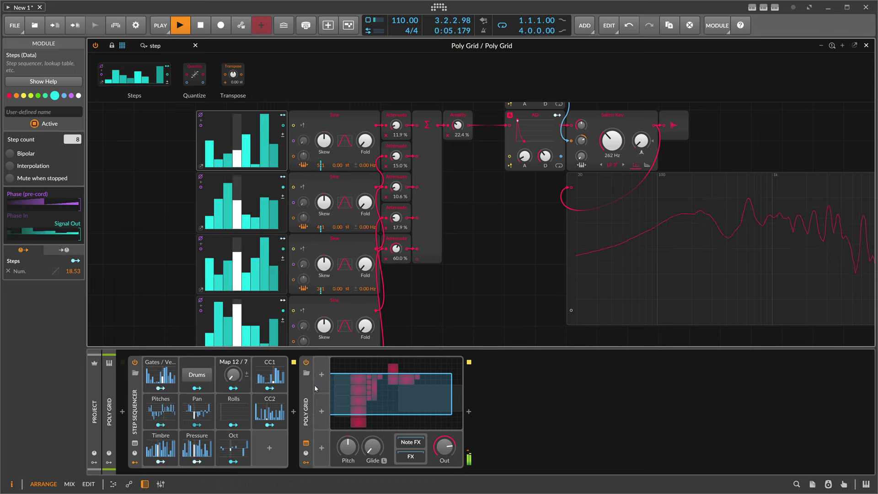
click(315, 388)
text(step)
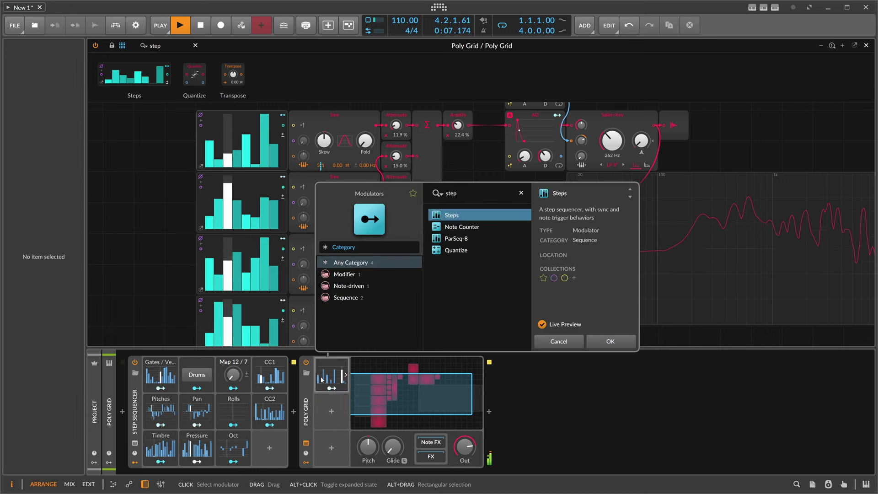
key(Return)
click(491, 429)
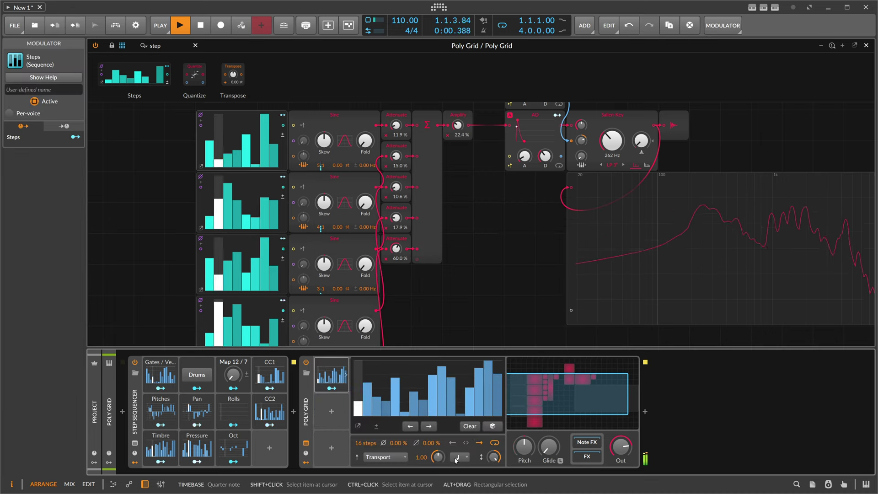
click(458, 458)
click(469, 297)
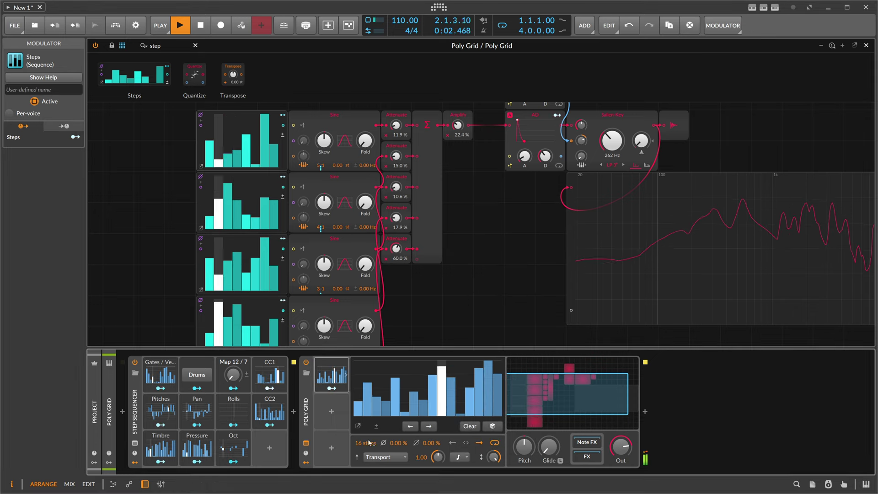
Step: Modulate the Sallen-Key filter's cutoff modulation amount, set to 4.11 st, by 0.653 from the new Steps modulator
click(329, 384)
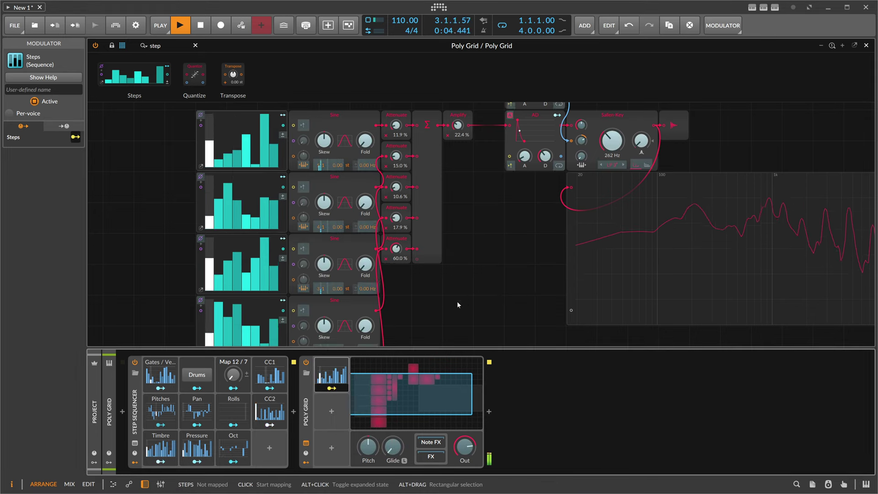
scroll(457, 304, up, 3)
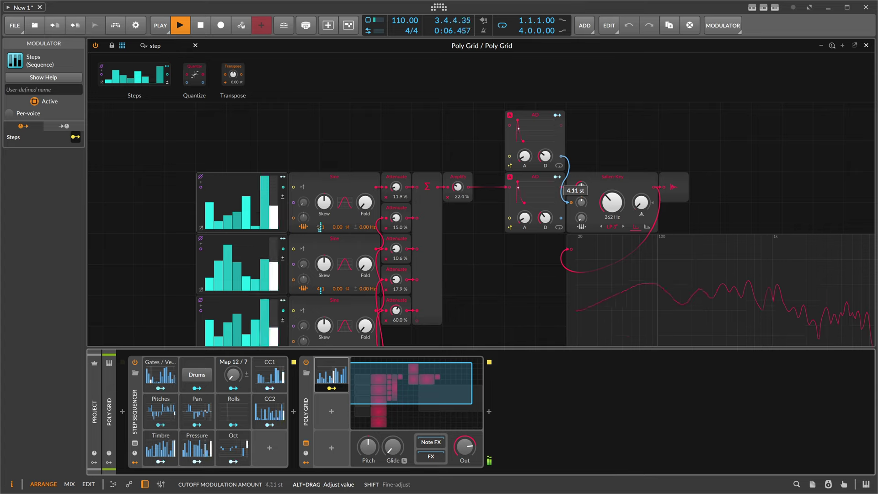
drag(581, 201, 581, 181)
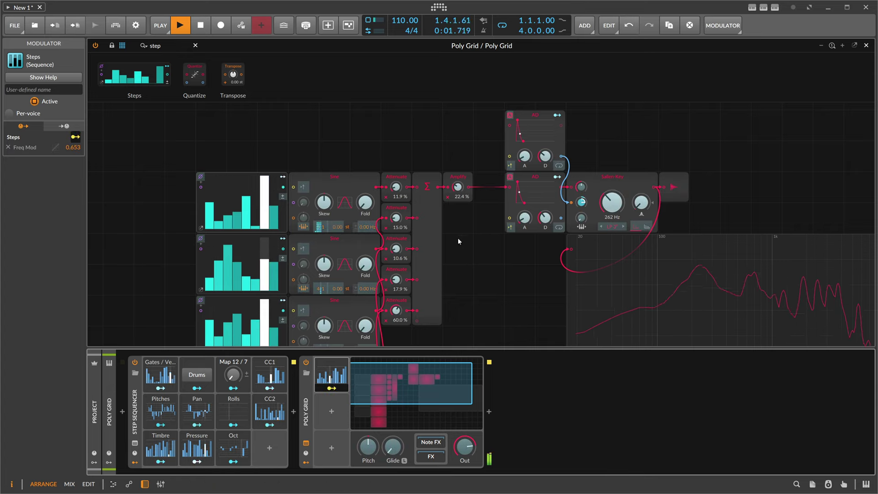
scroll(449, 234, down, 3)
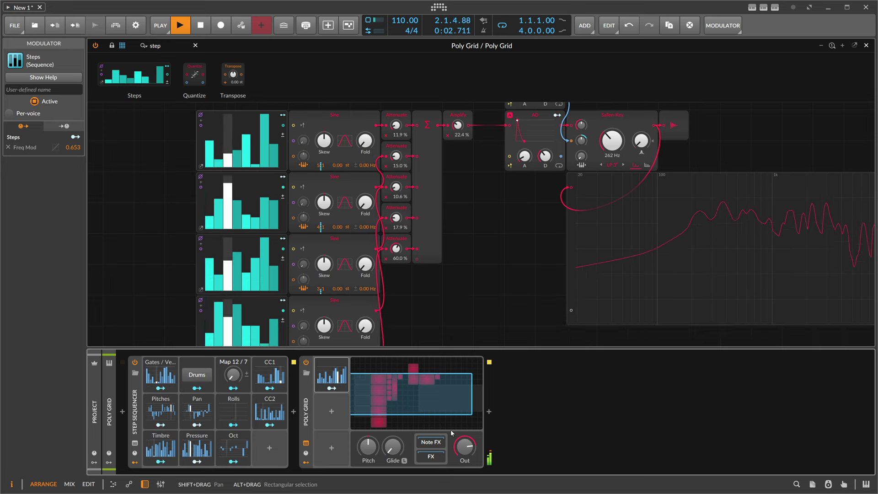
Step: Find the Convolution reverb and add it after the Poly Grid device
click(489, 411)
text(cvonvo)
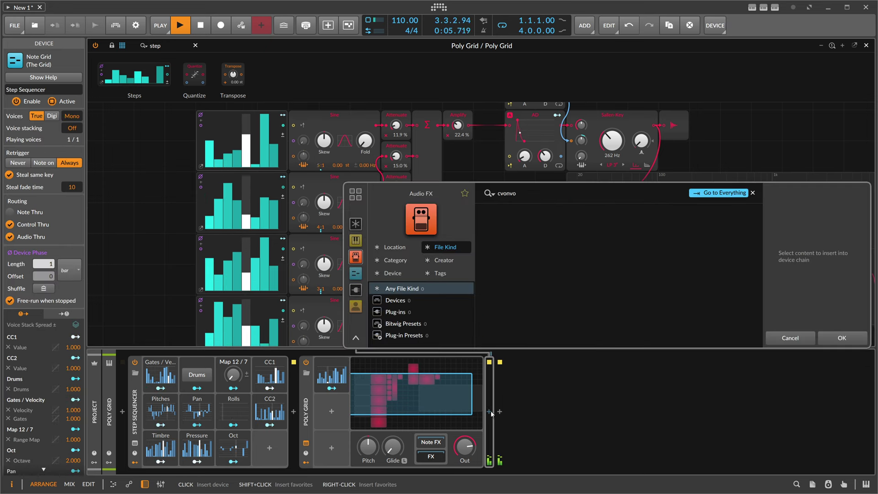
key(BackSpace)
key(BackSpace)
key(BackSpace)
key(BackSpace)
key(BackSpace)
text(o)
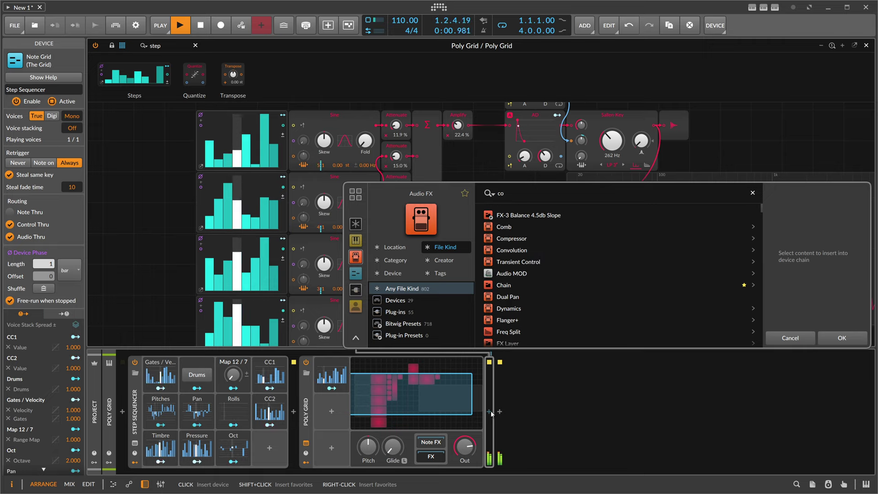
text(nv)
key(Return)
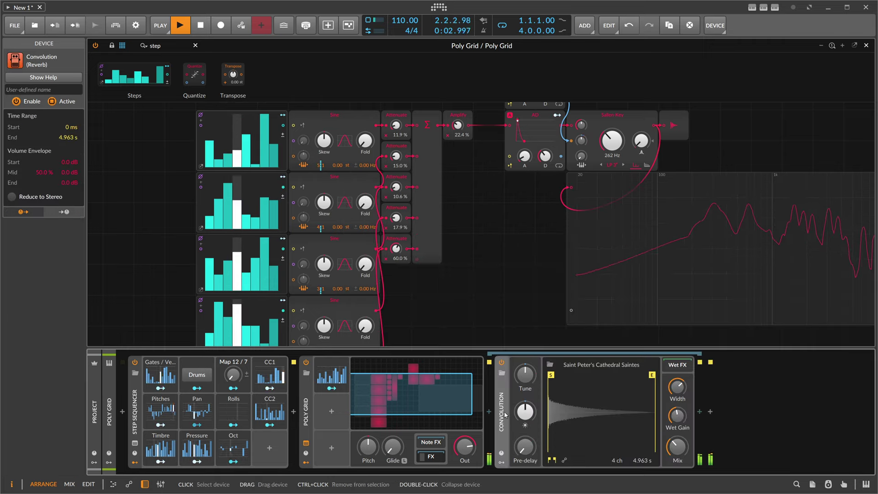
Step: Insert the Delay+ Ambient Reverb preset after the Convolution device
click(550, 364)
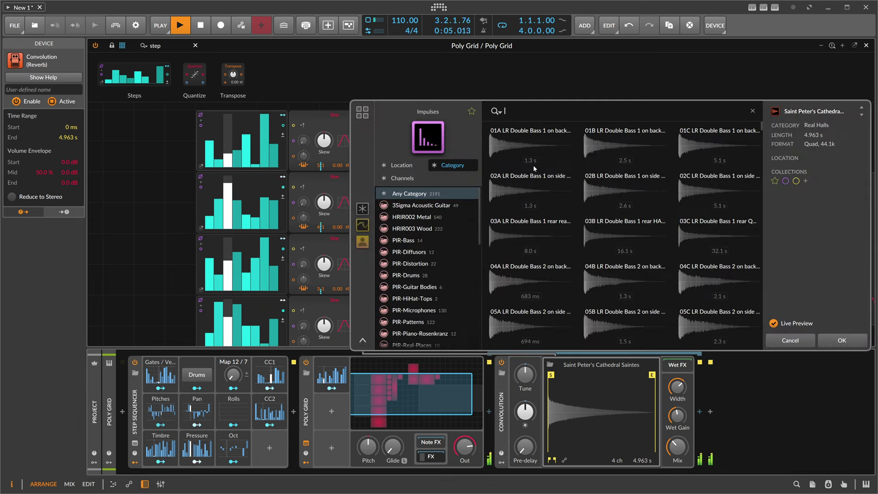
click(802, 340)
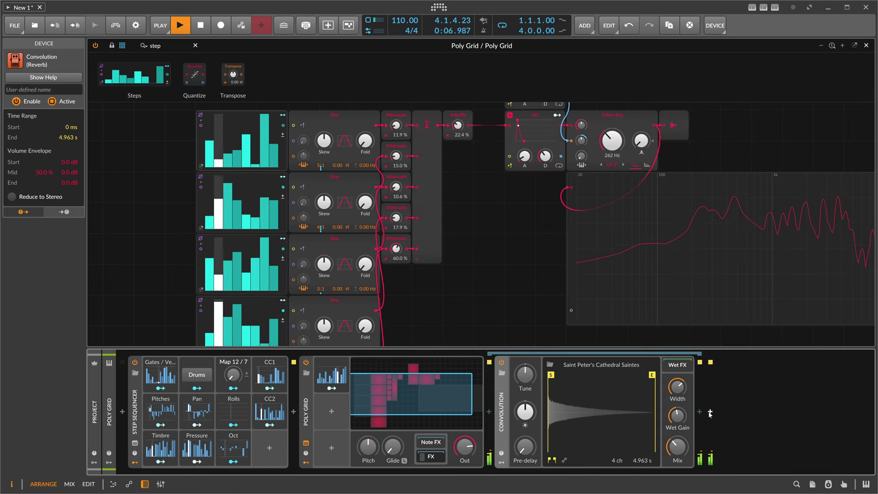
click(700, 412)
text(dela)
key(Return)
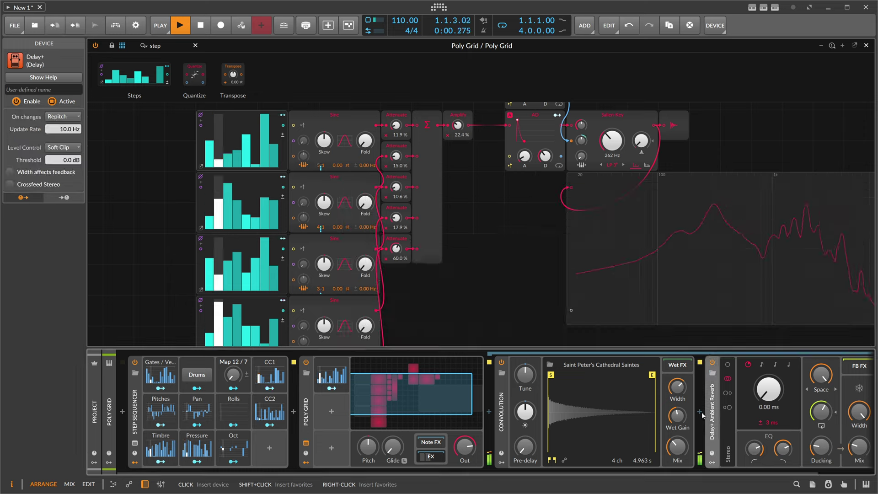
Step: Switch Delay+ to tempo-synced 16th-note timing and set its blur mode to Reverse
click(721, 364)
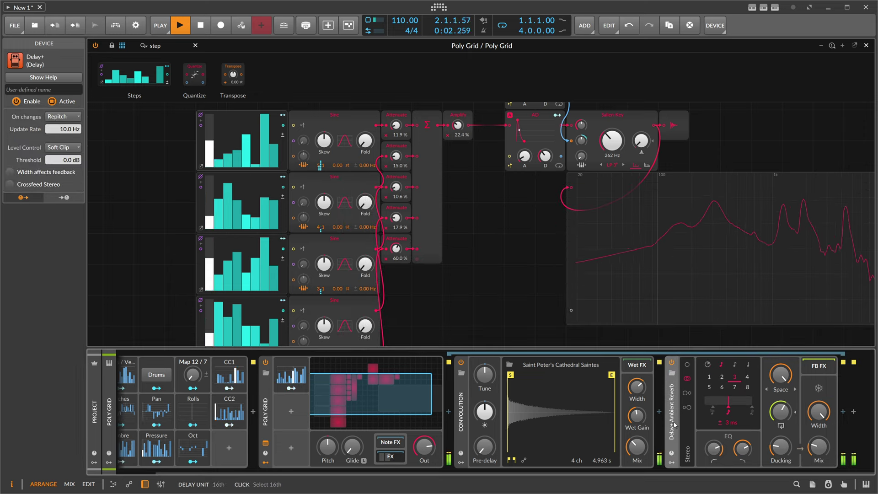
click(780, 390)
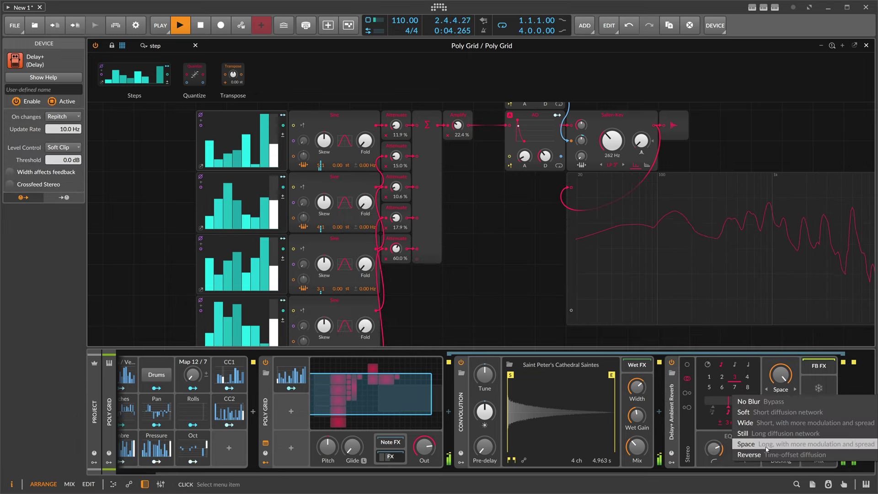
click(763, 454)
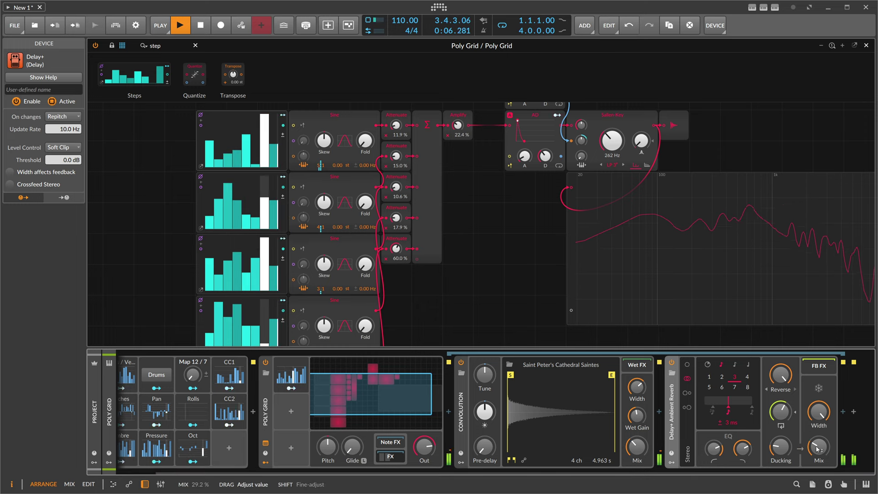
Step: Insert a Delay-2 device after Delay+ and set its mix to about 32%
click(843, 411)
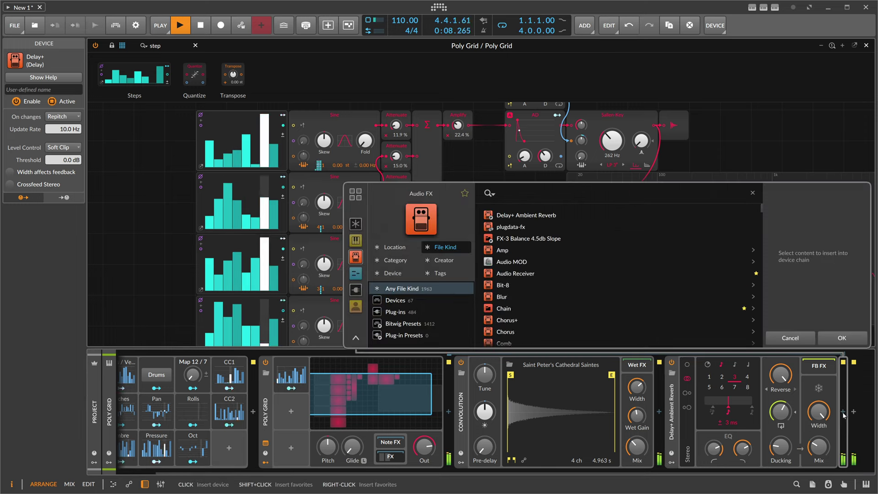
text(delay)
key(Down)
key(Down)
key(Down)
key(Return)
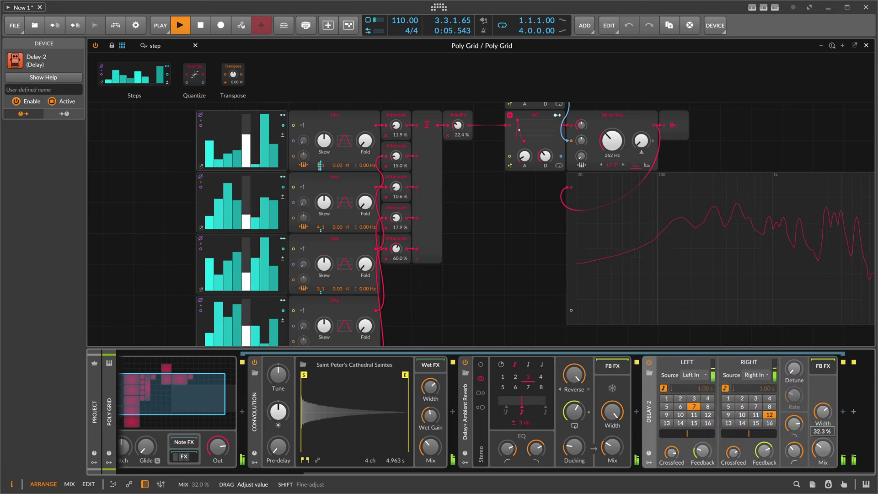
drag(541, 473, 519, 473)
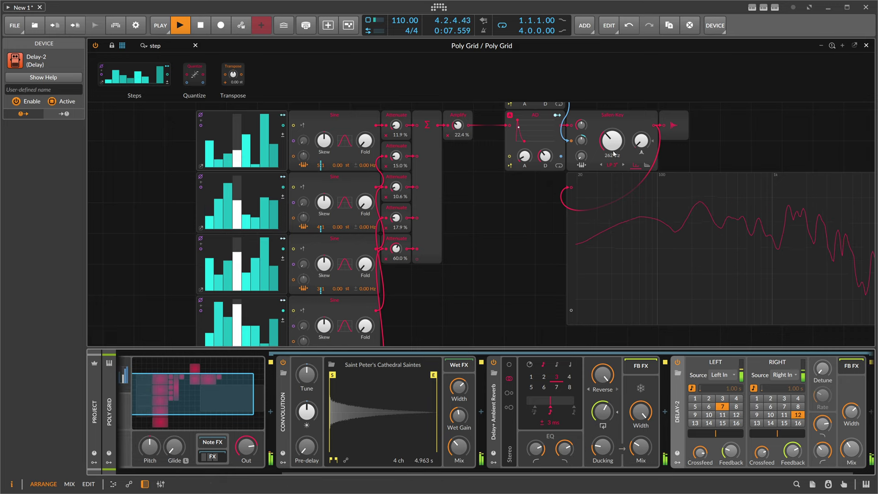
Step: Lower the Sallen-Key filter's cutoff to 247 Hz in the Poly Grid and change its filter mode
drag(613, 150, 581, 137)
click(623, 164)
click(623, 165)
Step: Set the Amplify module to 42.9% and adjust the AD envelope's decay time
drag(545, 157, 545, 164)
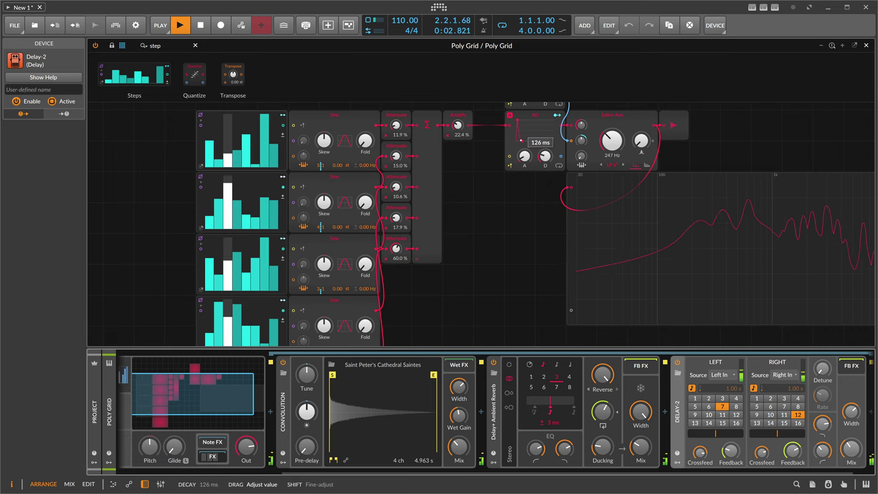
drag(457, 125, 458, 126)
drag(545, 160, 545, 155)
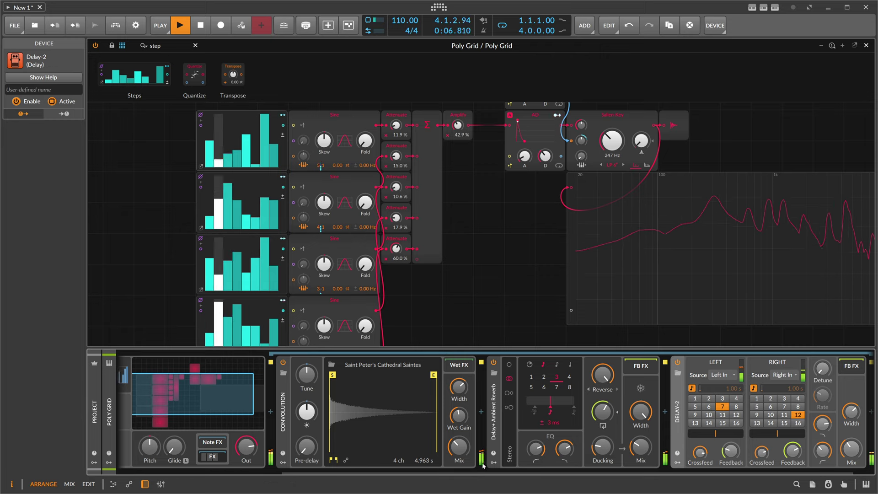
Step: Insert a Note Transpose device between the Step Sequencer and Poly Grid, with its octave at -1
scroll(218, 388, up, 4)
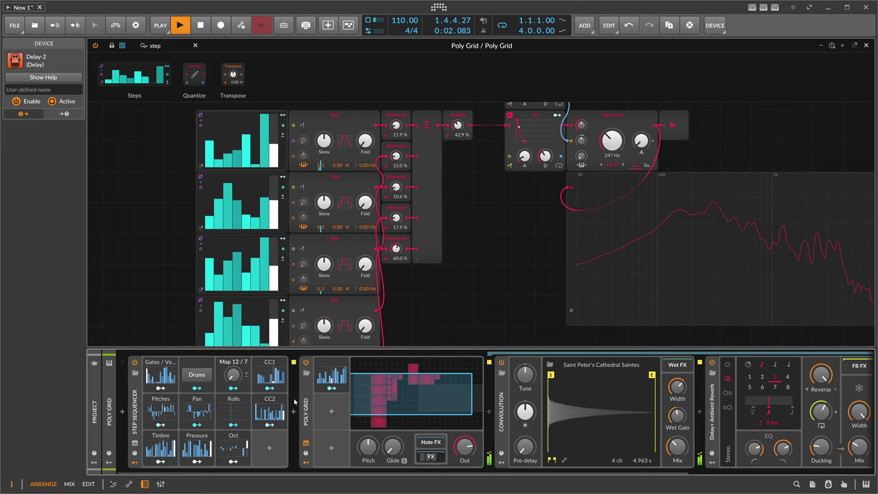
click(294, 413)
text(trans)
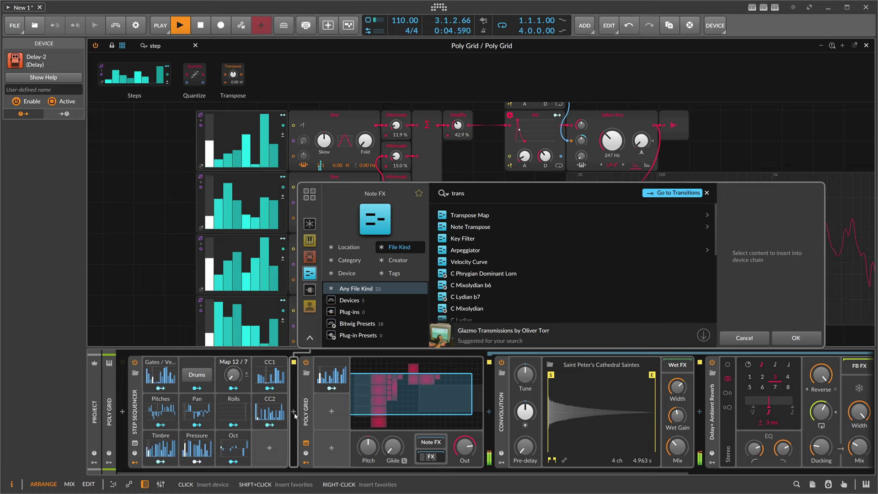
key(Down)
key(Return)
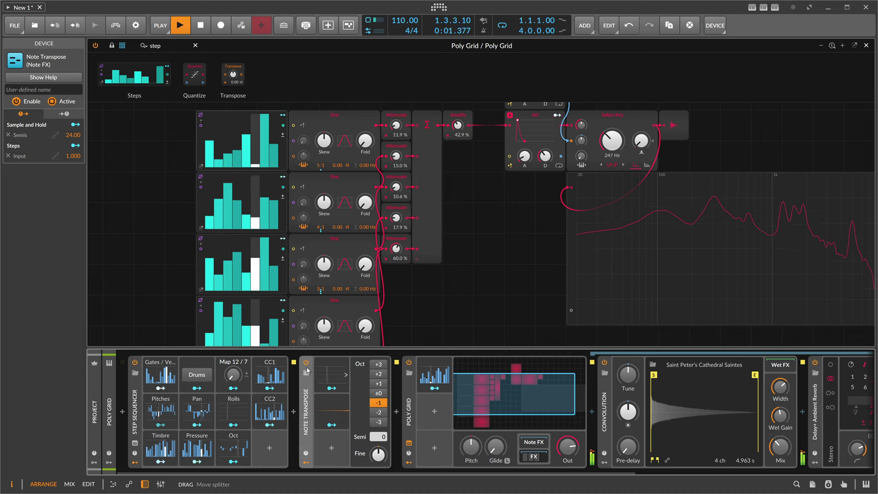
click(160, 376)
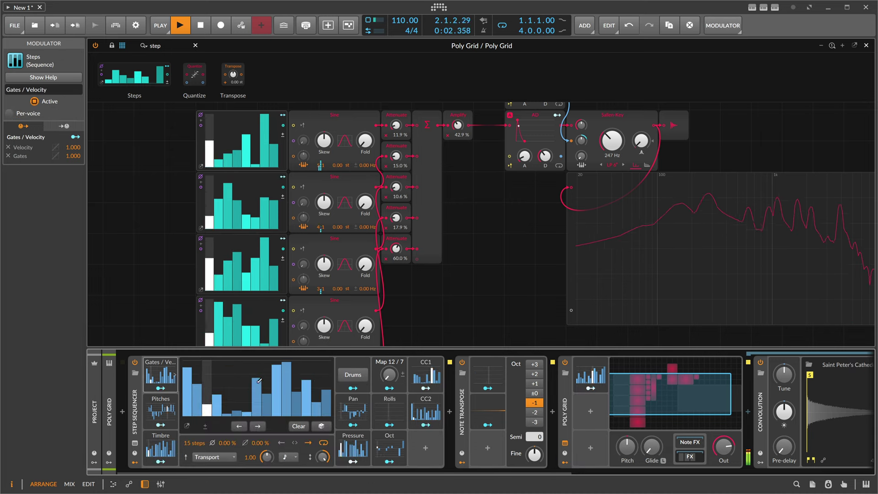
click(289, 457)
click(316, 296)
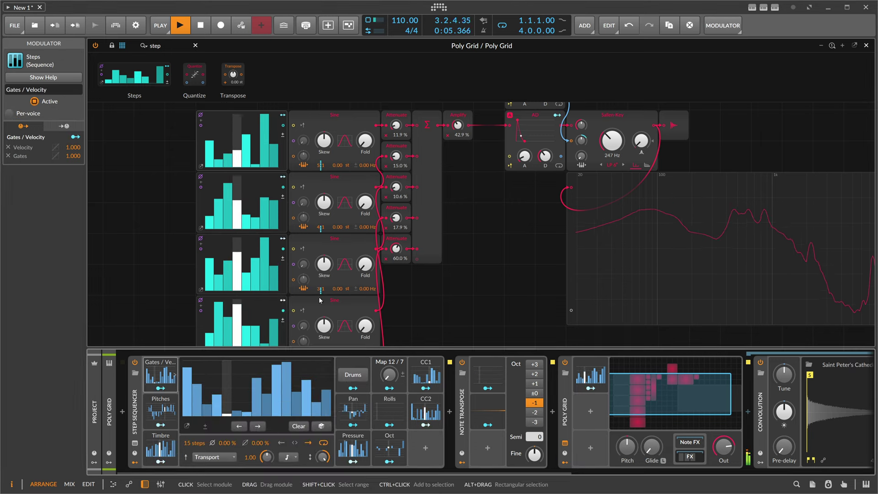
click(174, 375)
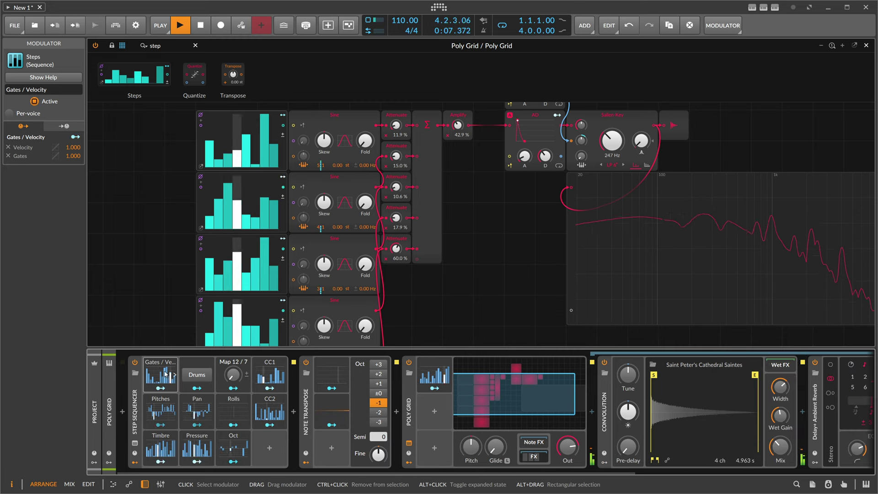
Step: Lengthen the AD envelope's attack slightly in the Poly Grid
mouse_move(526, 158)
mouse_down()
mouse_move(527, 145)
mouse_move(529, 159)
mouse_up()
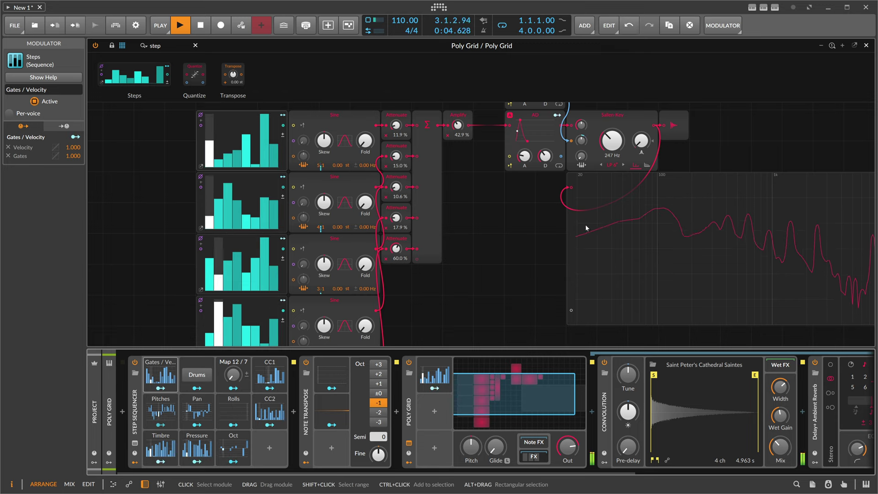
drag(528, 385, 568, 429)
Step: Insert a Peak Limiter after Delay-2 in the effects chain and adjust its limiting settings
scroll(569, 429, down, 8)
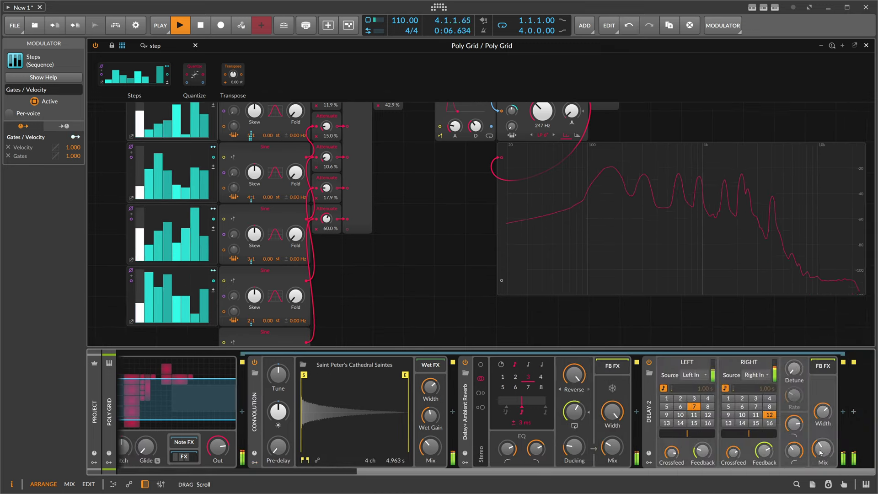
click(844, 411)
text(peak)
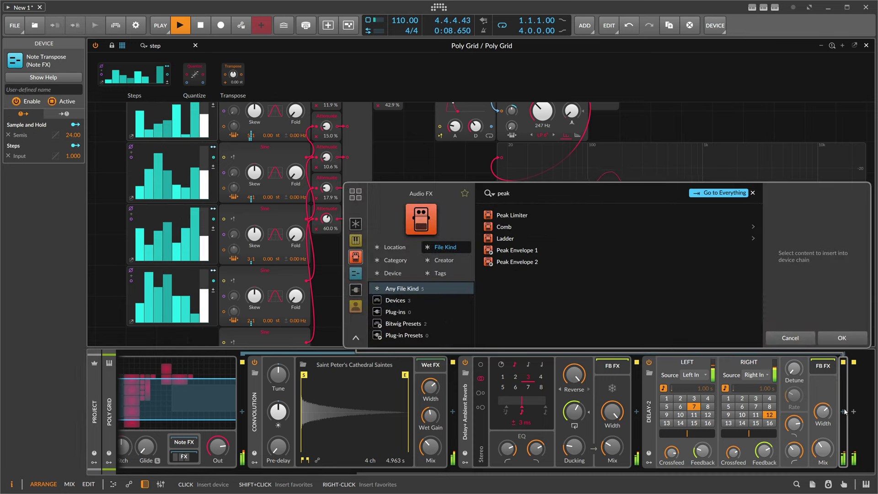
key(Return)
drag(727, 474, 805, 473)
drag(753, 447, 753, 422)
Step: Fine-tune the AD envelope's attack downward and close the Poly Grid editor
scroll(465, 415, up, 4)
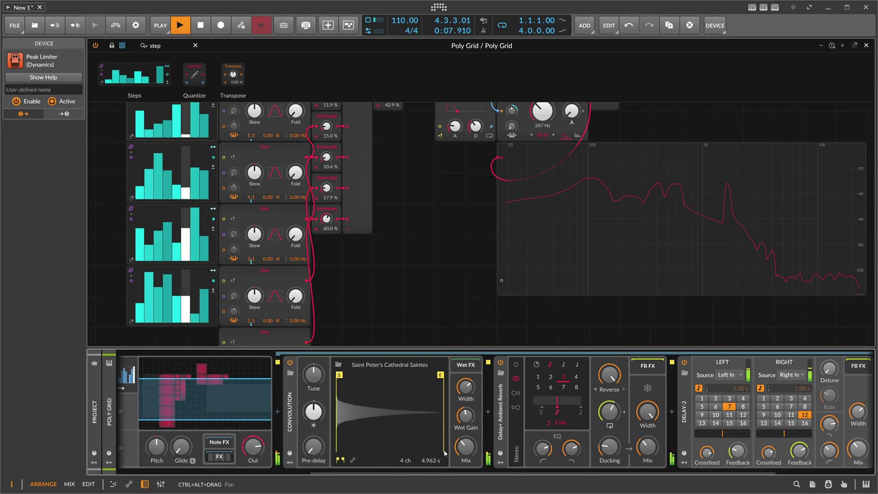
scroll(390, 473, up, 1)
drag(390, 474, 368, 474)
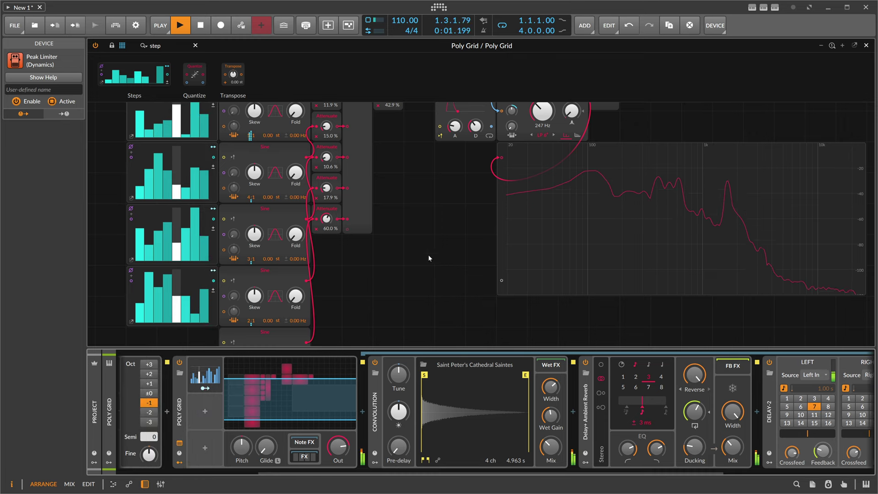
scroll(428, 254, up, 2)
drag(455, 188, 455, 195)
key(Escape)
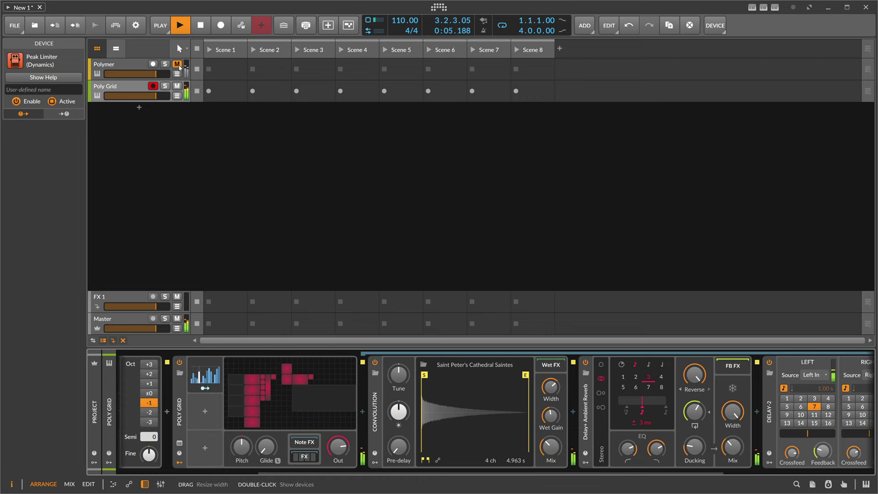
Step: Unmute the Polymer track and slightly lower the gain in the synth's output section
click(177, 64)
click(131, 64)
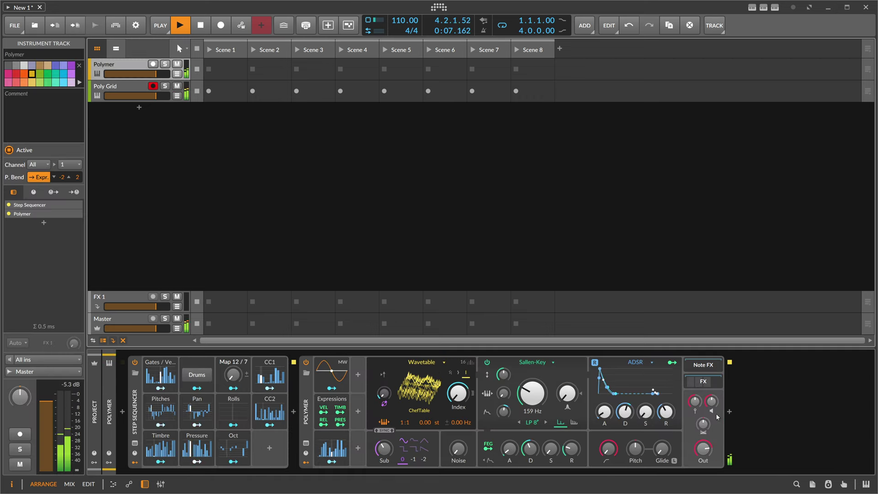
drag(711, 402, 711, 406)
Step: Select the Poly Grid track and hide the Poly Grid device's FX chain
click(109, 87)
click(110, 66)
click(110, 86)
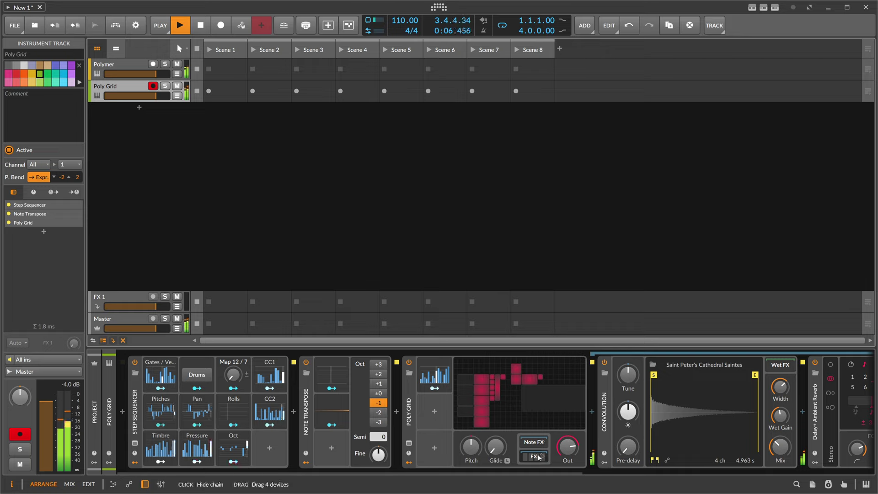
click(533, 457)
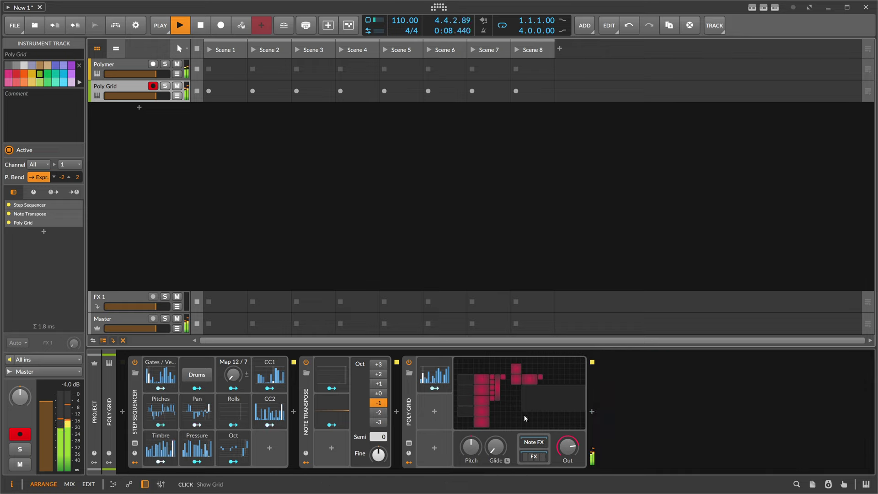
Step: Reset several steps of the Pitches sequence to zero in the Polymer track's Step Sequencer
click(138, 71)
click(161, 409)
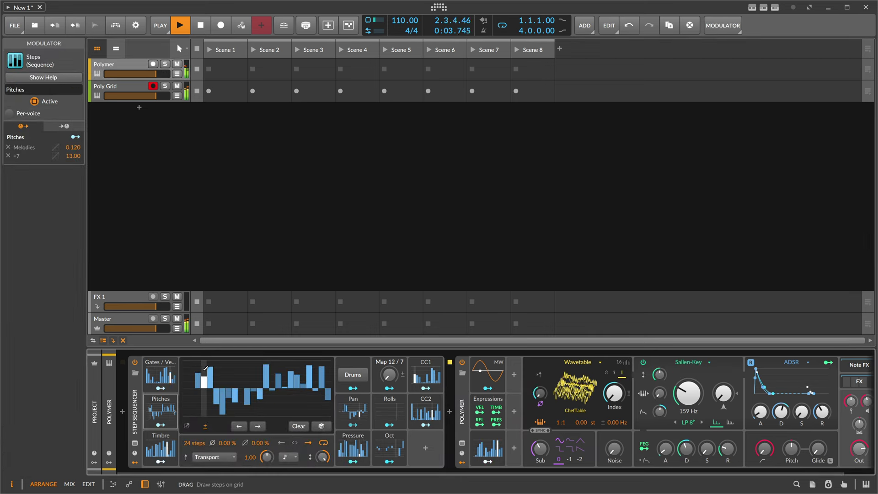
click(222, 388)
click(234, 389)
drag(247, 388, 310, 388)
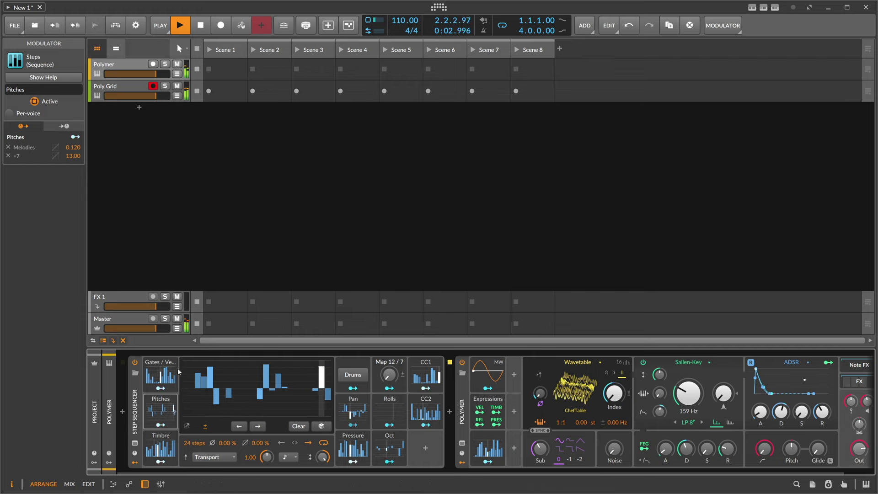
click(167, 396)
Step: Open the Pitches sequence of the Poly Grid track's Step Sequencer
click(113, 89)
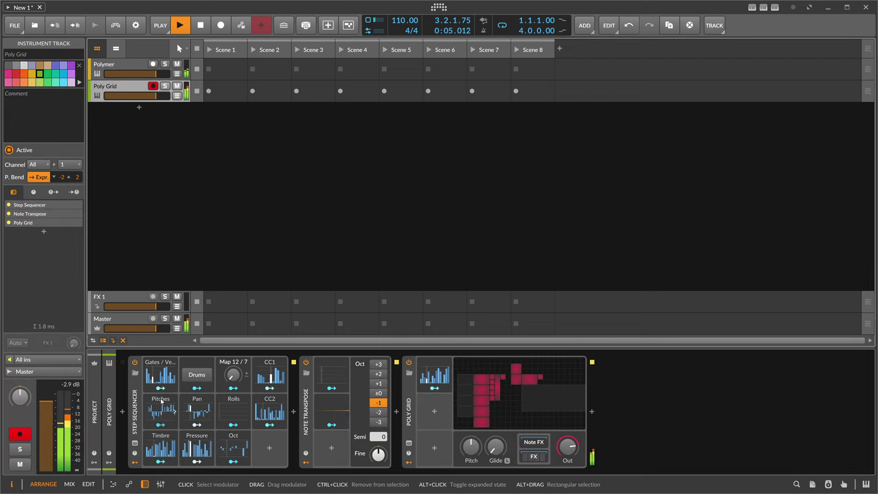
double_click(165, 399)
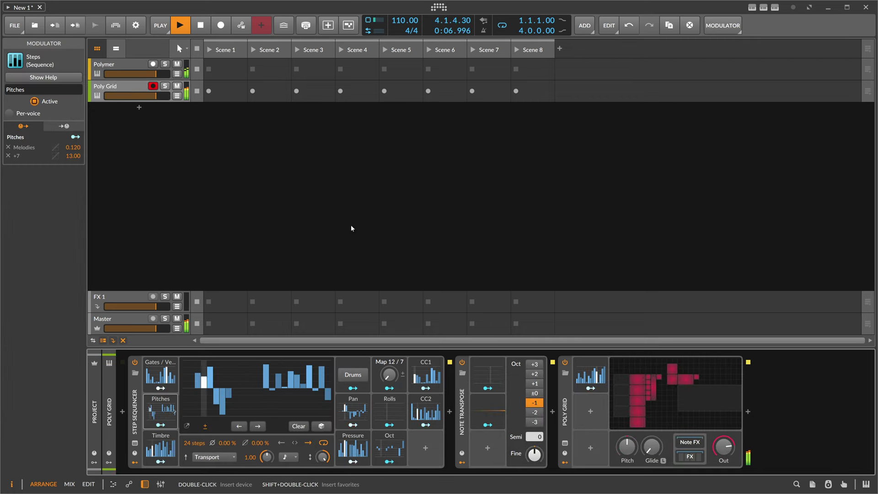
key(alt+3)
key(alt+1)
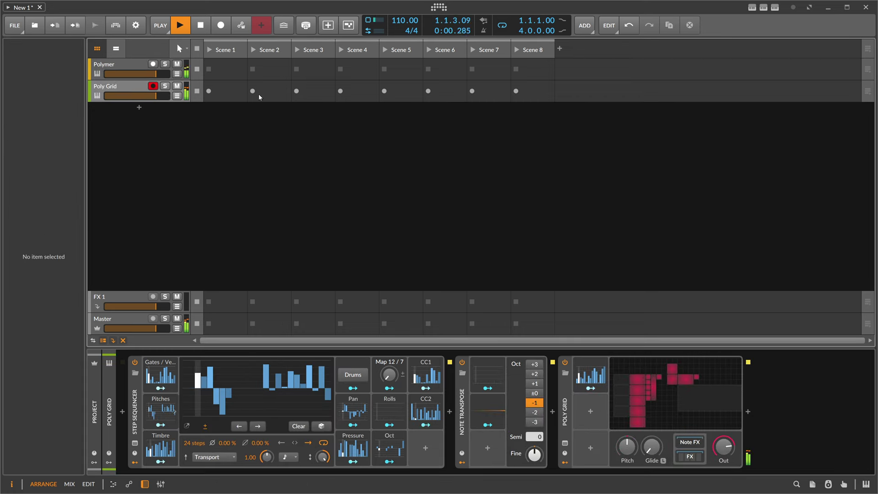
Step: Show the arranger timeline beside the clip launcher and extend the loop region to 8 bars
click(117, 49)
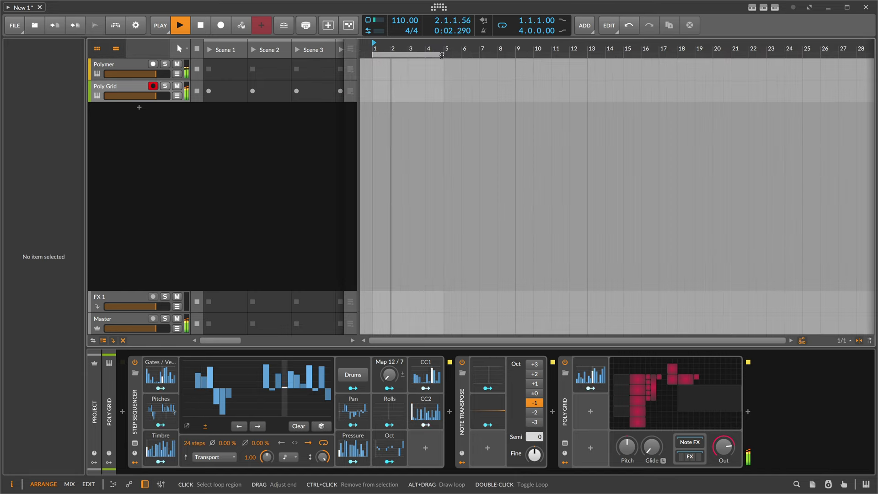
drag(447, 54, 522, 62)
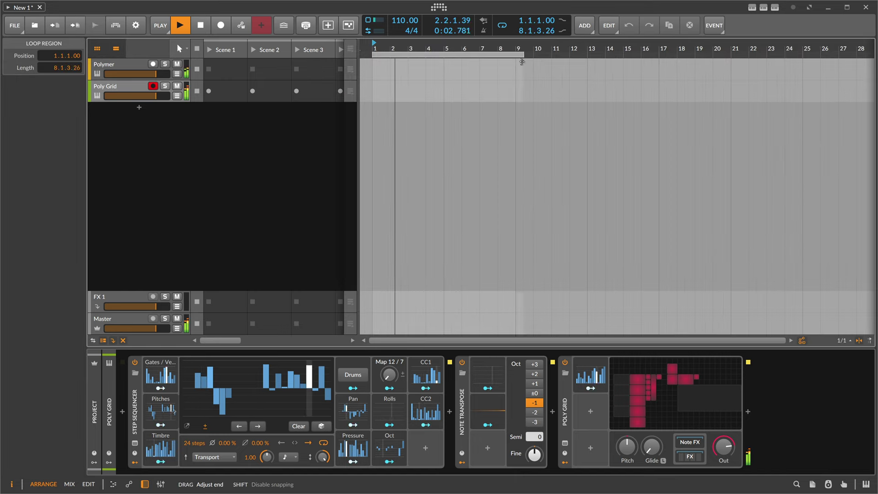
Step: Disarm recording on the Poly Grid track and mute the track
click(154, 88)
click(138, 69)
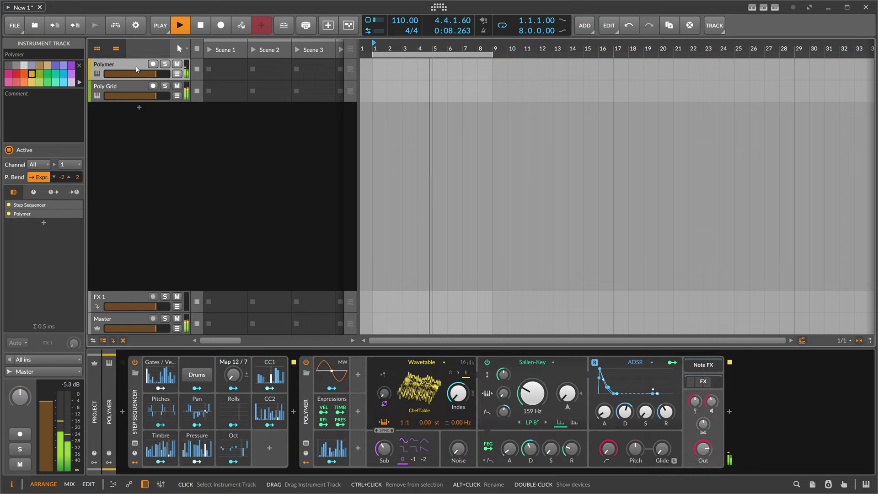
click(138, 88)
click(176, 86)
click(174, 67)
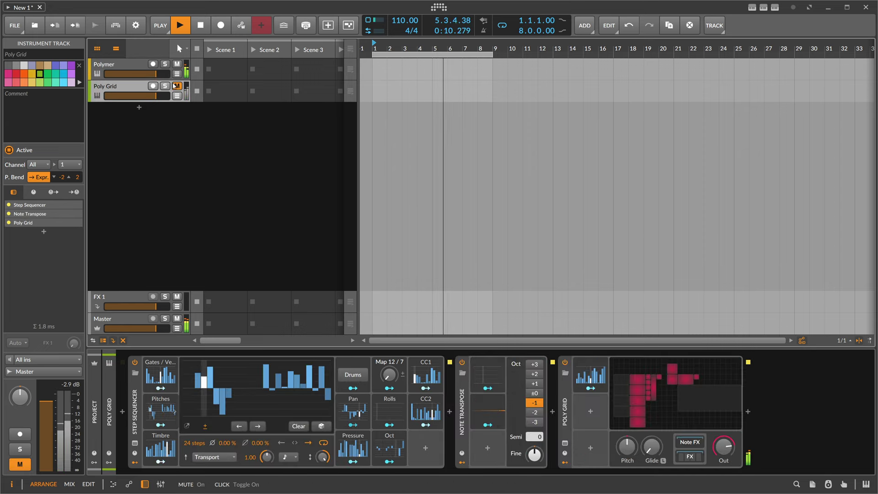
Step: Add a third instrument track loaded with an empty Poly Grid device
click(140, 108)
text(poly)
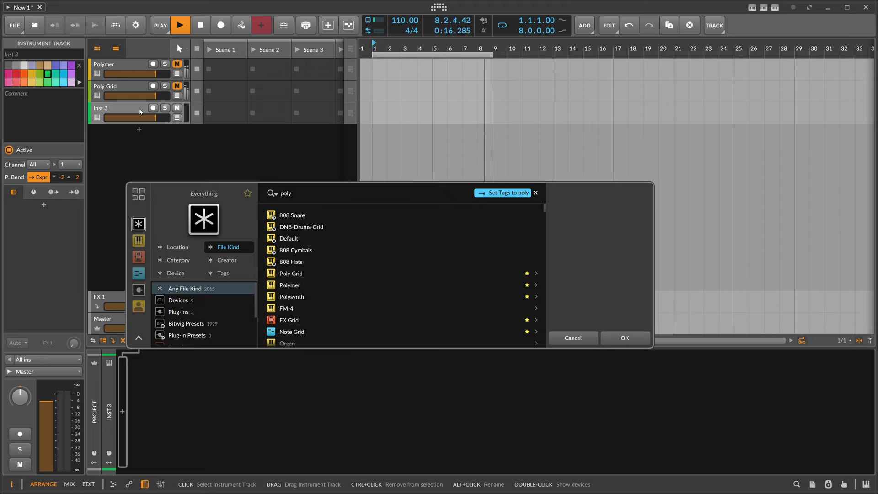
text( grid)
key(Down)
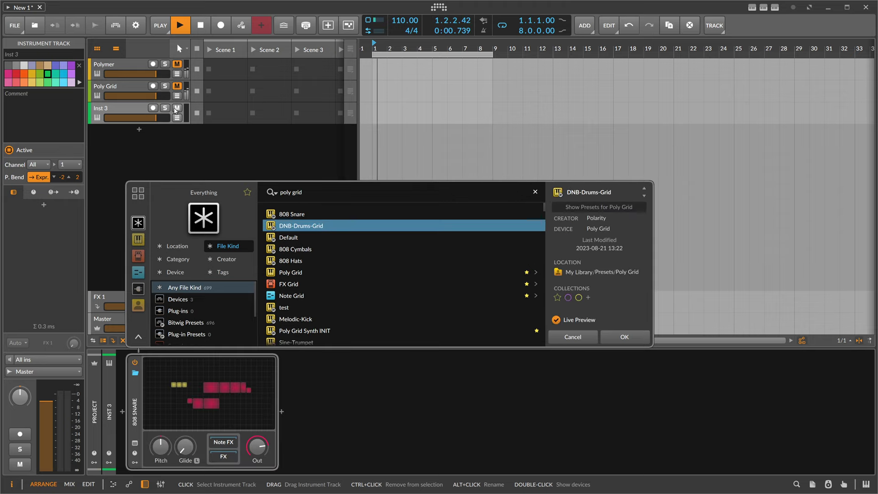
click(206, 302)
double_click(291, 215)
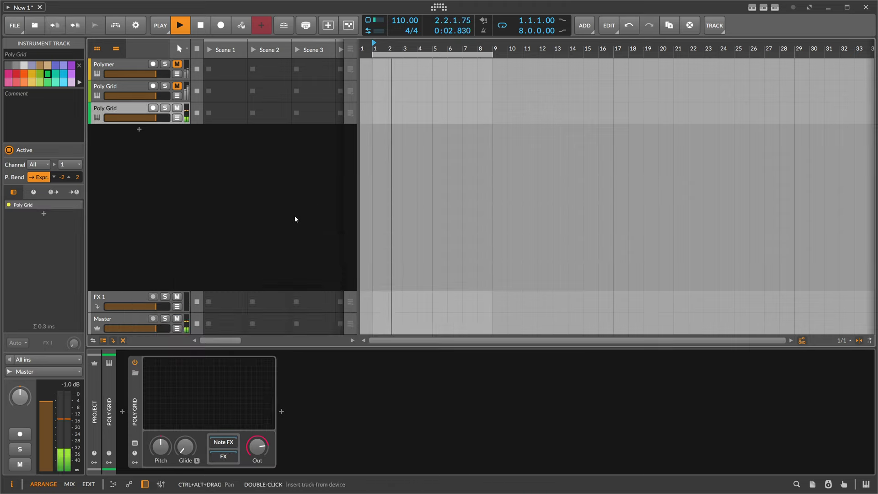
Step: Open the empty Poly Grid's patch and stack three Sine oscillators vertically in it
click(145, 484)
text(sine)
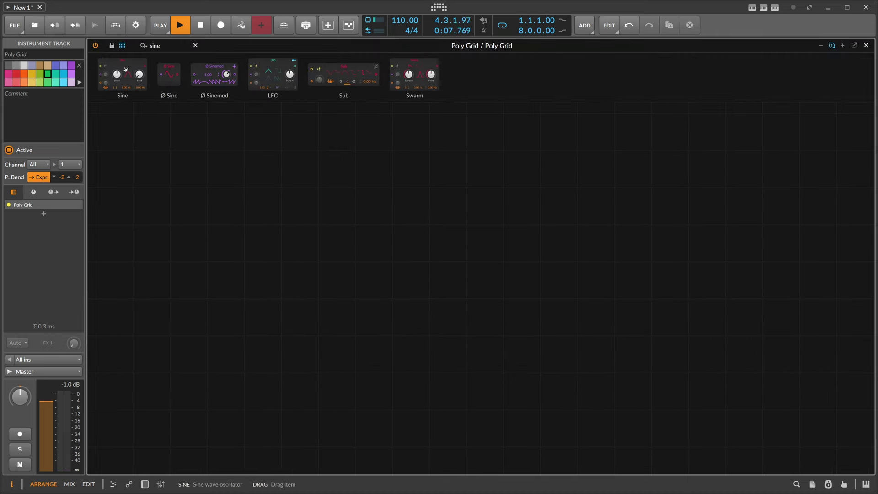
drag(125, 69, 304, 286)
drag(337, 270, 332, 139)
drag(231, 166, 210, 181)
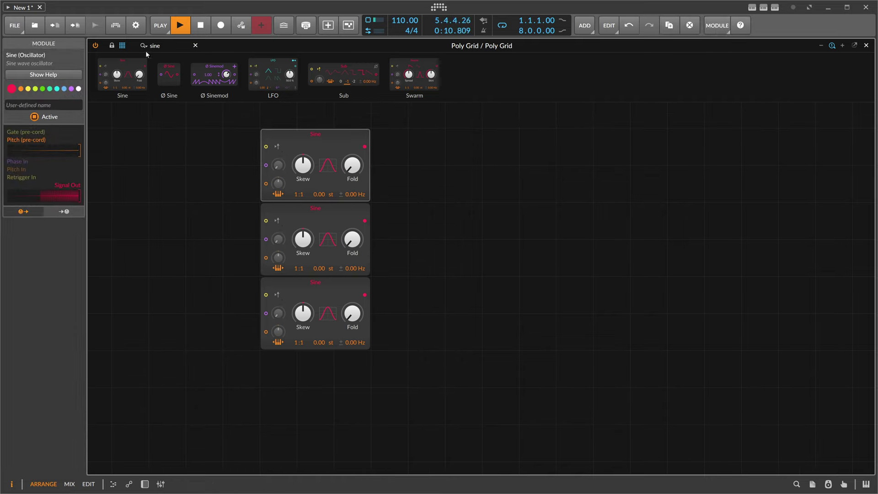
Step: Feed the three Sine oscillators into a Mixer module and set the ratios to 5:1 for the top oscillator and 6:1 for the middle one
drag(164, 46, 101, 45)
text(mix)
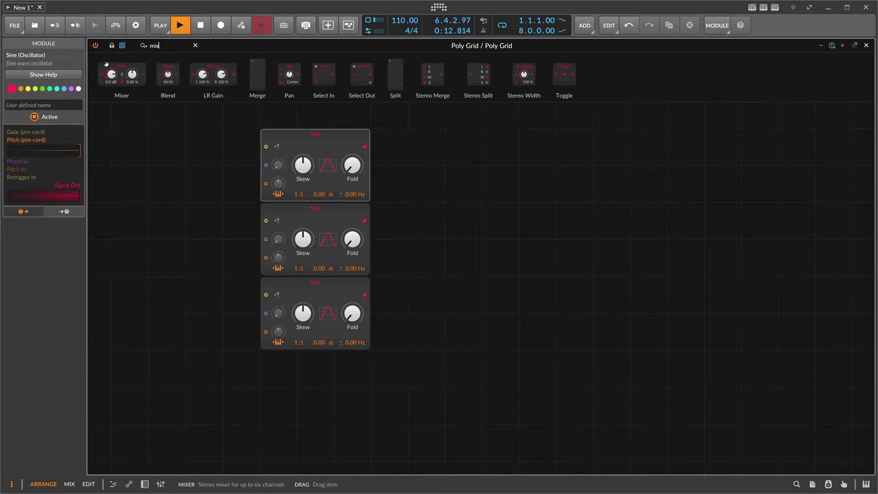
drag(362, 145, 380, 161)
drag(364, 294, 378, 219)
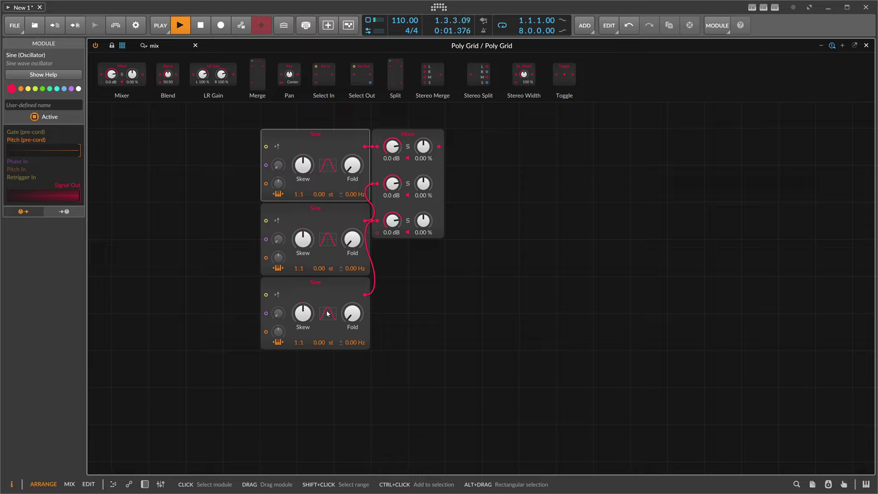
drag(298, 268, 299, 256)
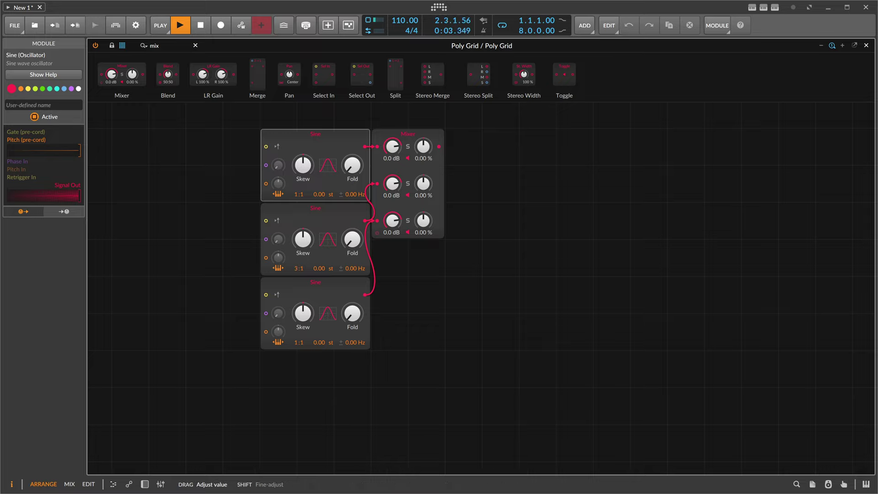
drag(299, 195, 299, 183)
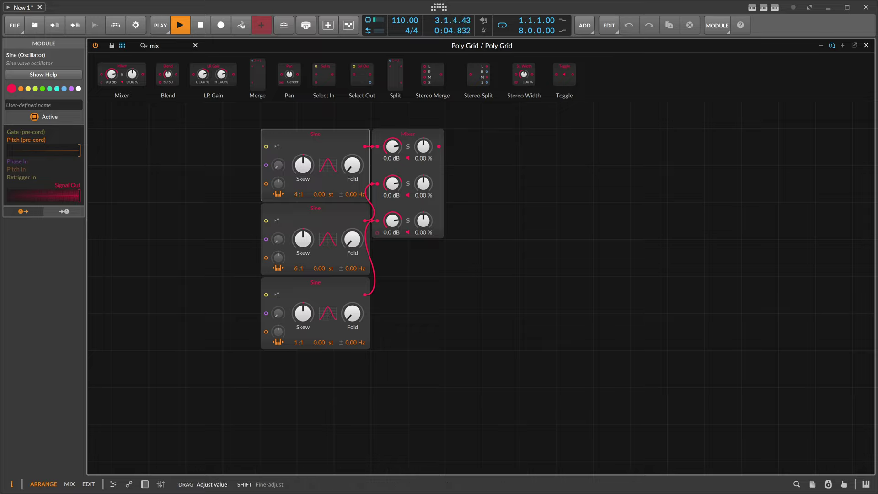
Step: Insert an ADSR envelope fed by the Mixer's output and add an Audio Out module to the patch
click(179, 48)
text(ad)
drag(199, 75, 494, 162)
drag(439, 147, 470, 170)
drag(531, 184, 512, 172)
drag(447, 122, 314, 123)
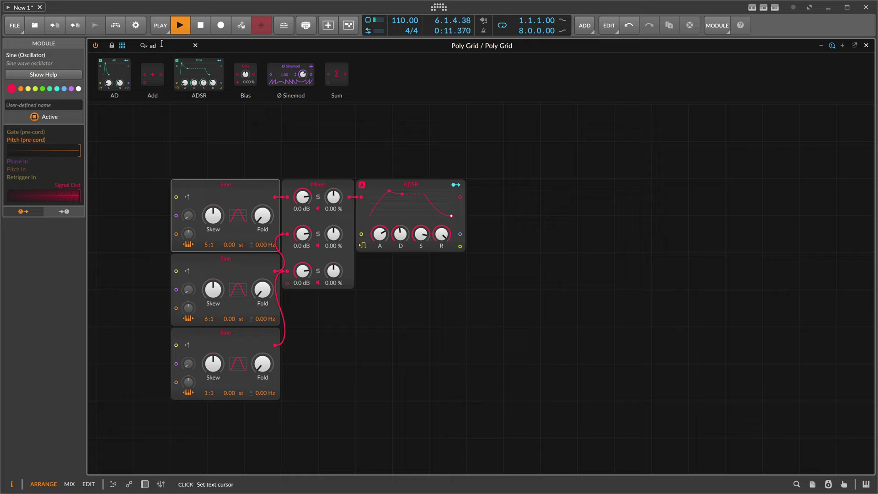
text(out)
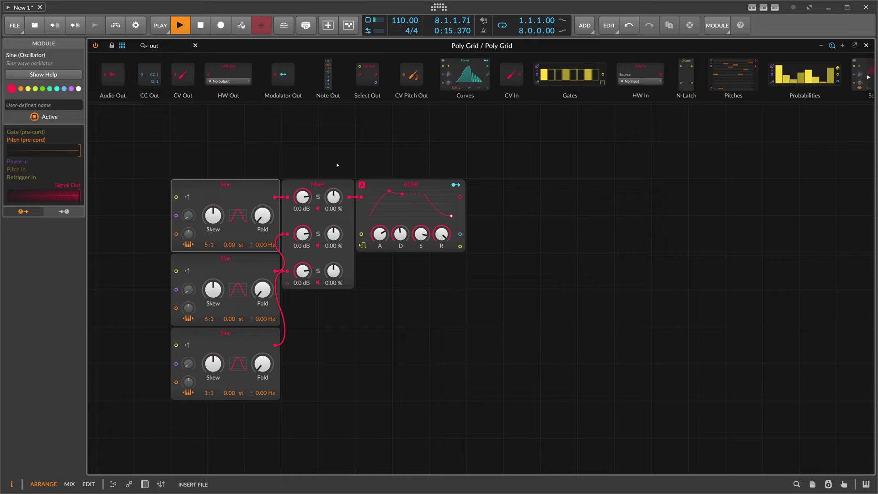
key(Return)
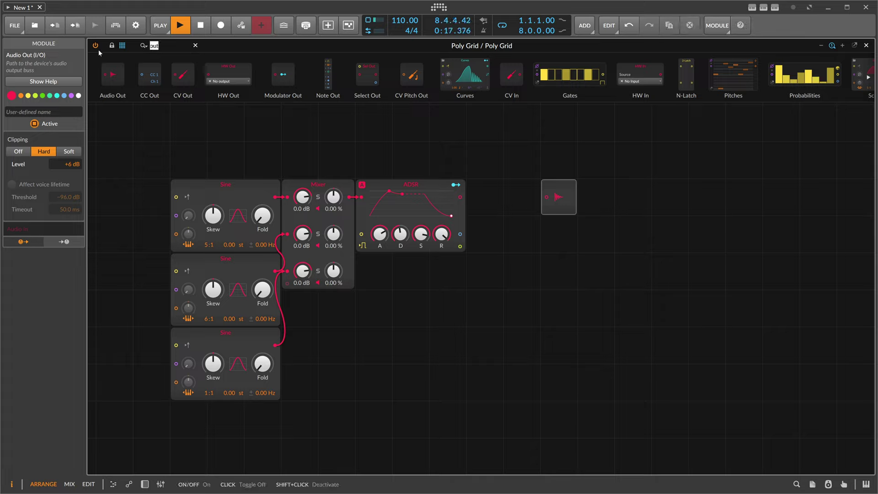
Step: Insert a Sallen-Key filter without key tracking between the ADSR and Audio Out, set it to BP 2 mode and connect its output
text(sall)
drag(178, 96, 476, 205)
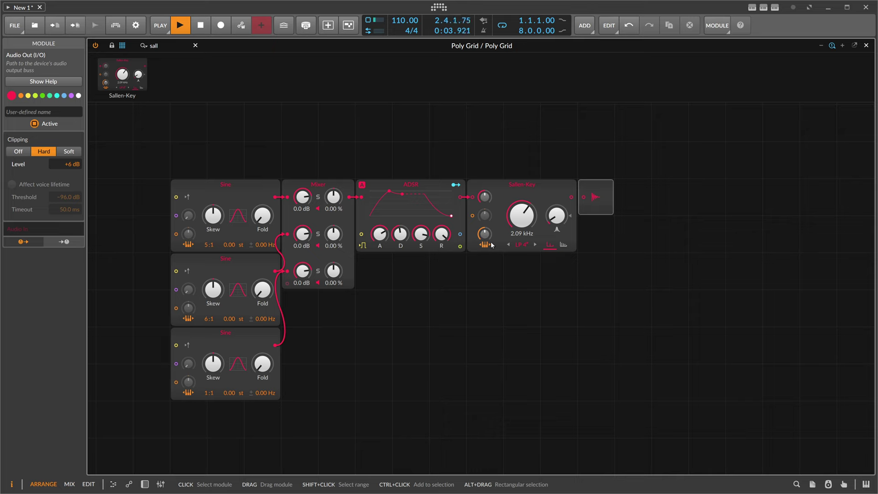
click(521, 244)
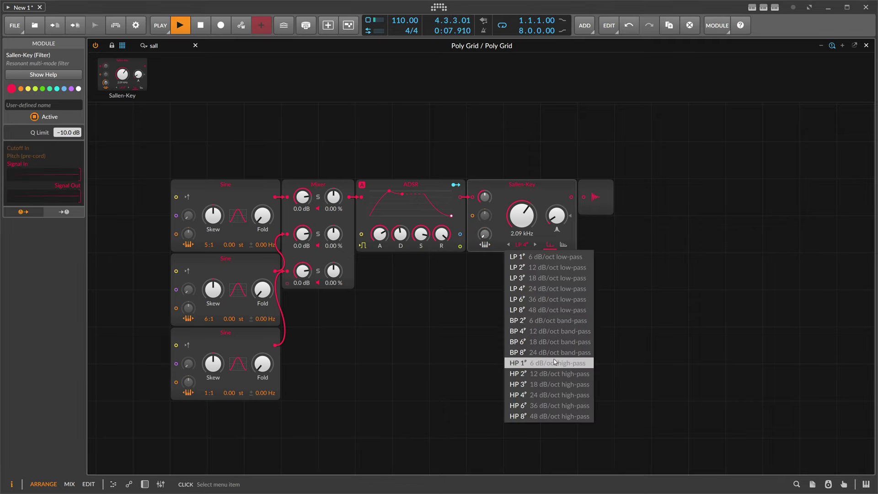
click(543, 322)
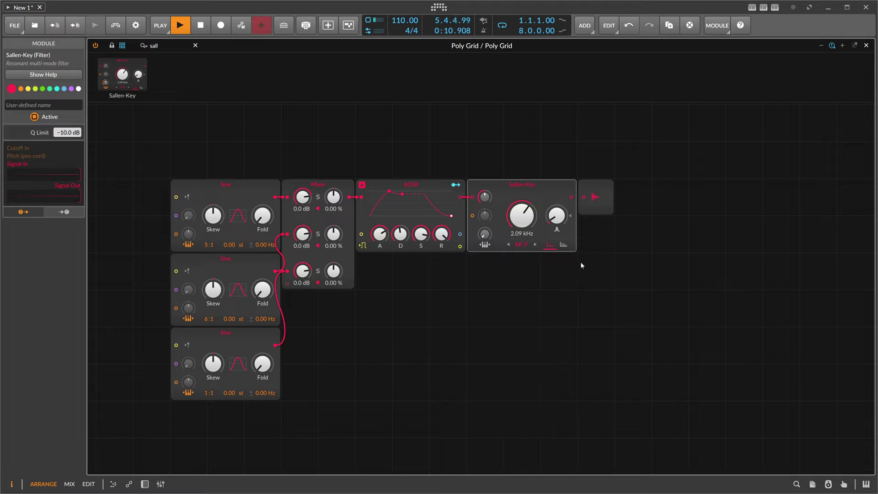
click(594, 204)
Step: Arm the track and append the Delay+ Ambient Reverb preset after Poly Grid, with a 353 ms delay time and an adjusted low-cut EQ
click(144, 483)
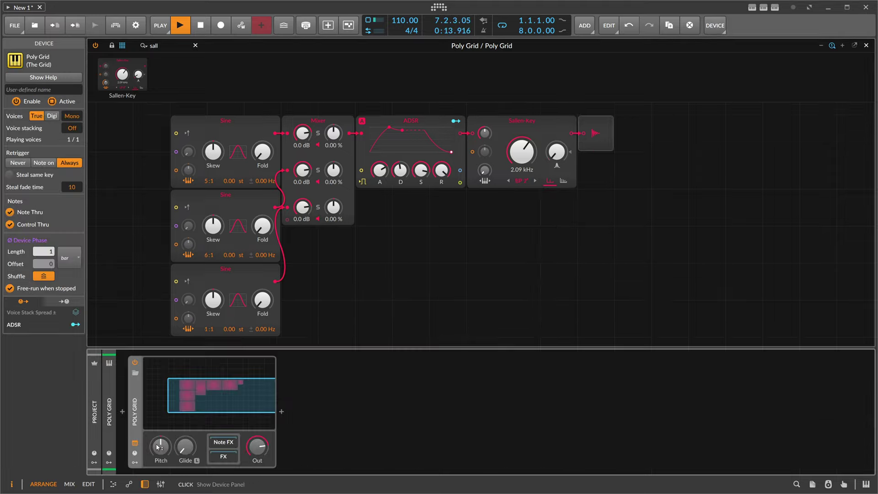
click(110, 427)
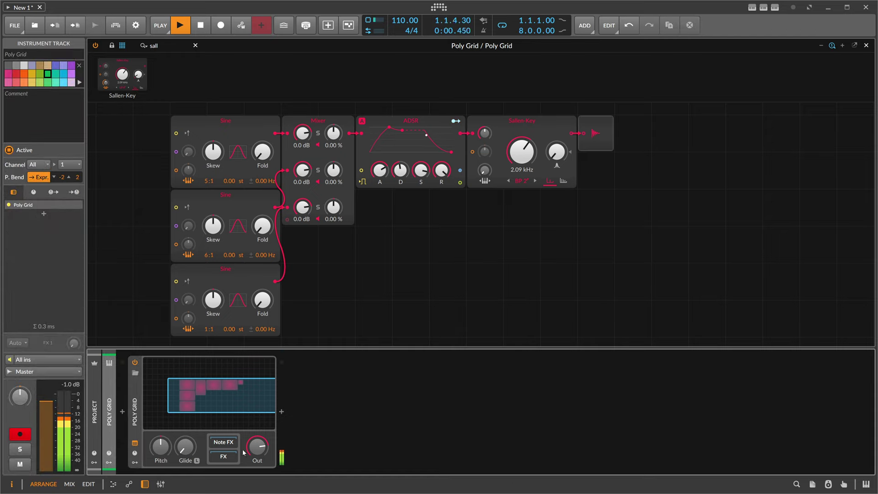
click(281, 412)
text(delay)
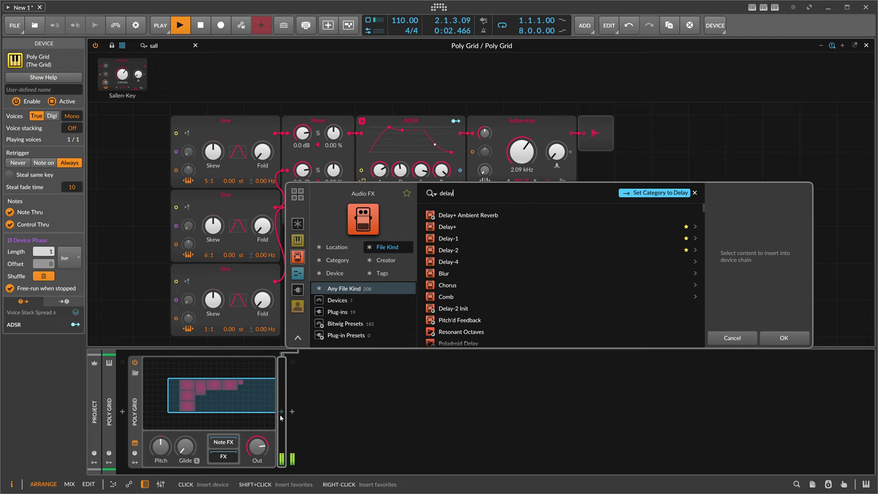
key(Return)
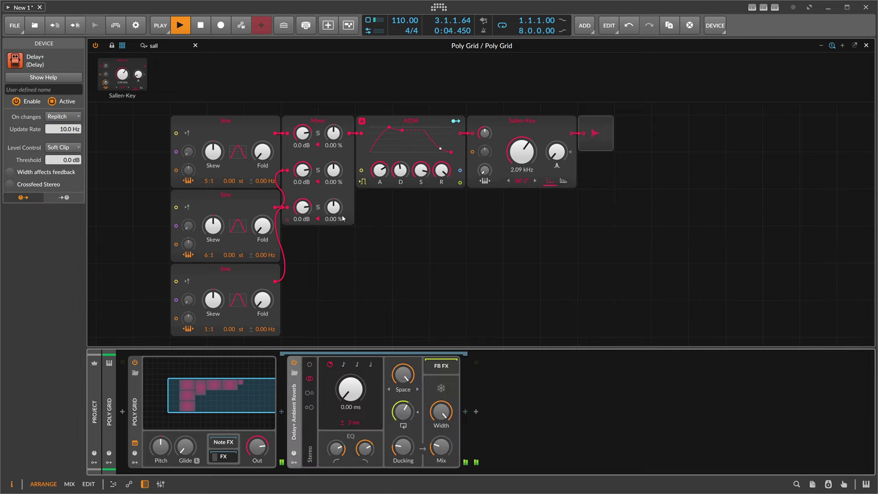
drag(351, 390, 351, 351)
drag(337, 447, 337, 463)
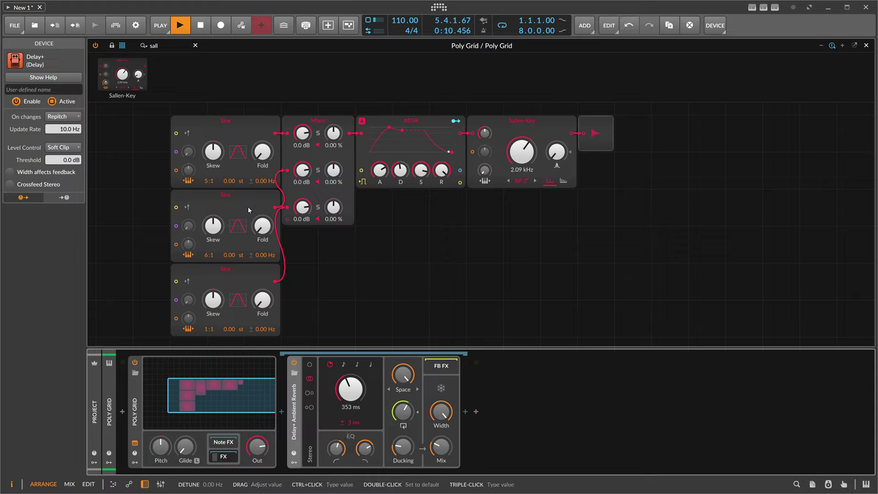
Step: Insert a Blur effect between Poly Grid and the Delay+ Ambient Reverb
click(281, 411)
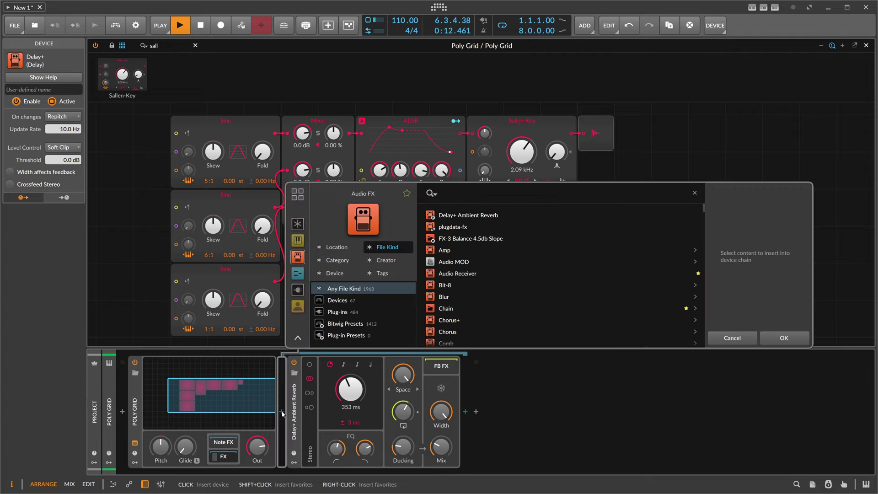
text(blur)
key(Return)
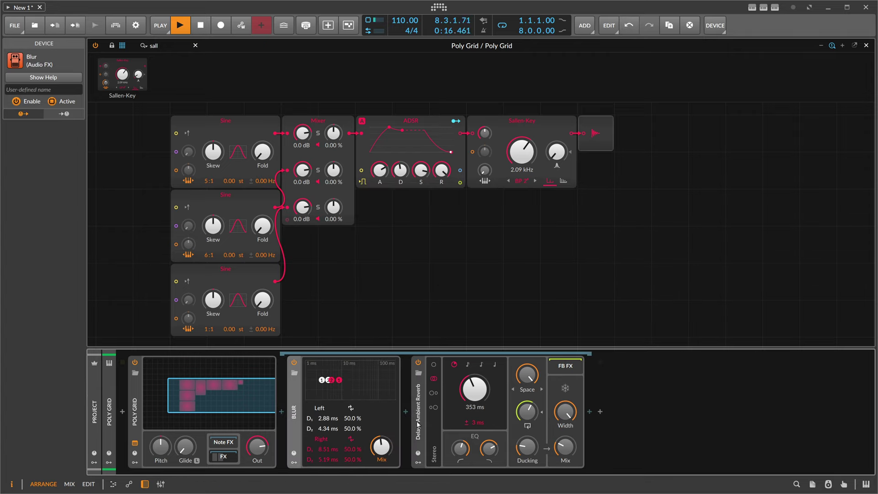
Step: Insert a Chorus+ effect between Blur and the delay, and reduce its feedback and depth
click(406, 411)
text(chrou)
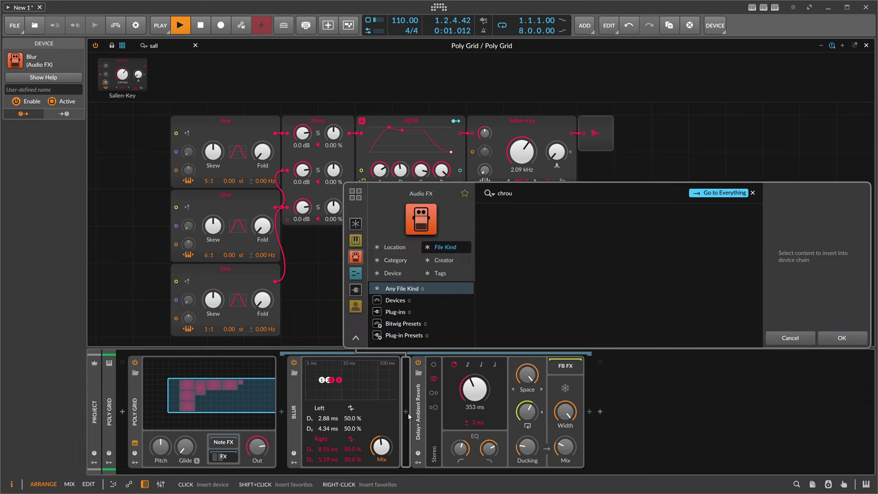
key(BackSpace)
key(BackSpace)
text(ro)
key(BackSpace)
key(BackSpace)
text(or)
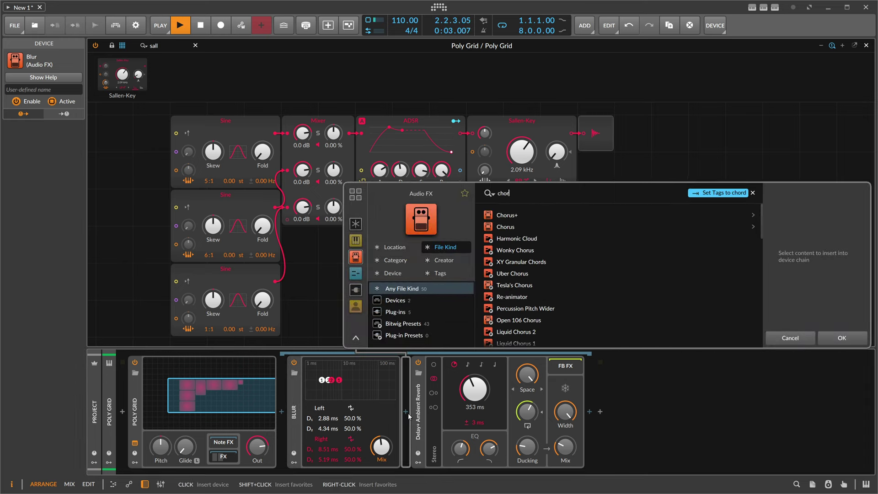
key(Down)
key(Return)
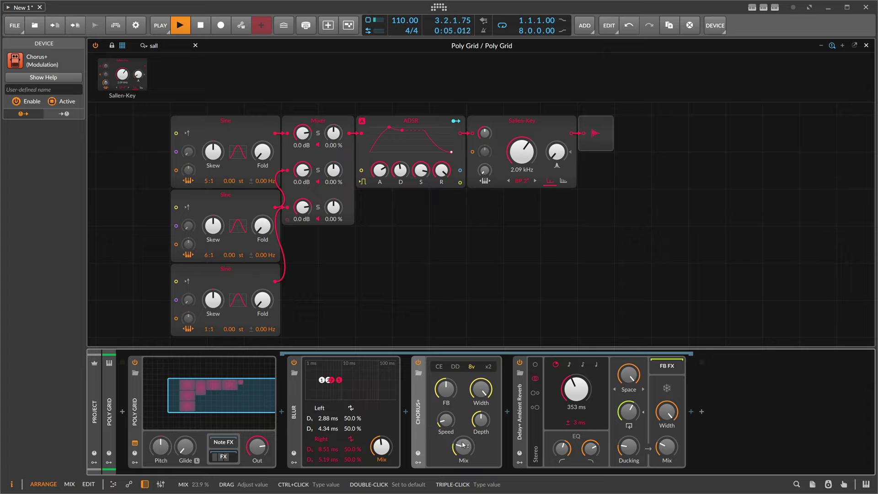
drag(452, 392, 488, 422)
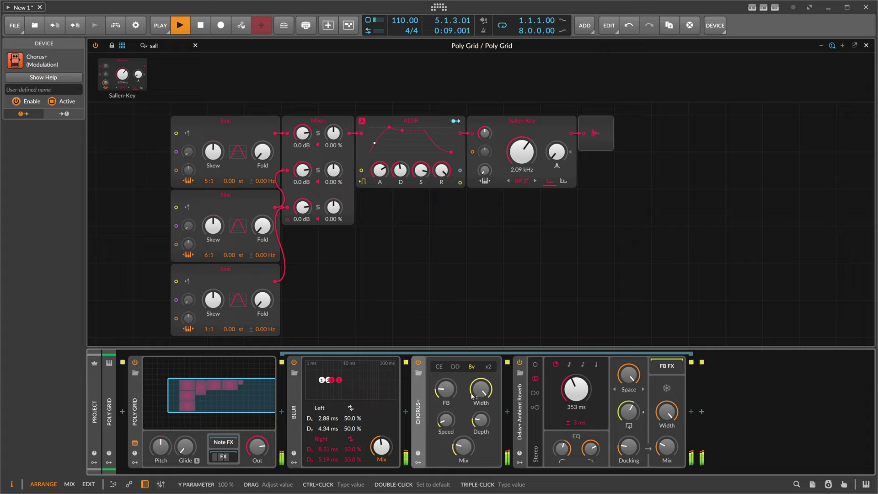
Step: Lower Mixer channel 1 to -9.8 dB and channel 2 to -14.8 dB
drag(303, 170, 302, 182)
drag(302, 133, 303, 147)
drag(302, 170, 302, 178)
Step: Try ratios of 9:3 on the top Sine oscillator and 8:1 on the middle one
drag(211, 181, 210, 185)
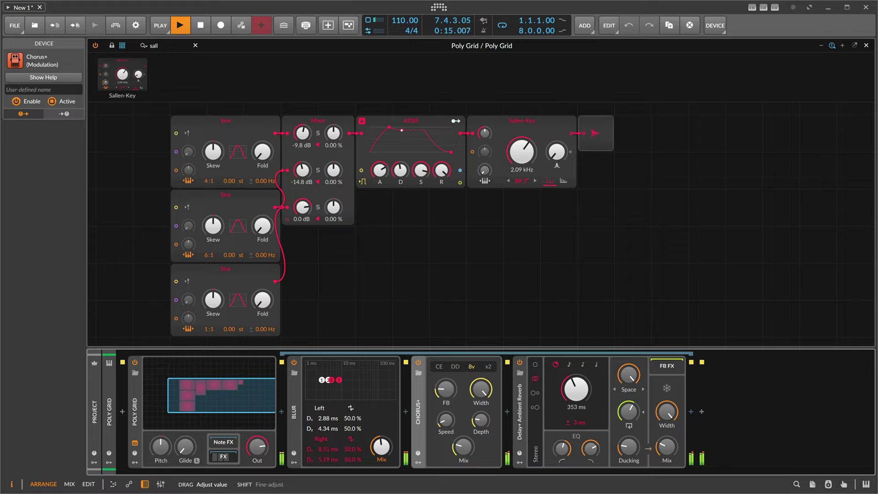
drag(208, 255, 209, 257)
drag(207, 181, 207, 171)
drag(208, 255, 209, 251)
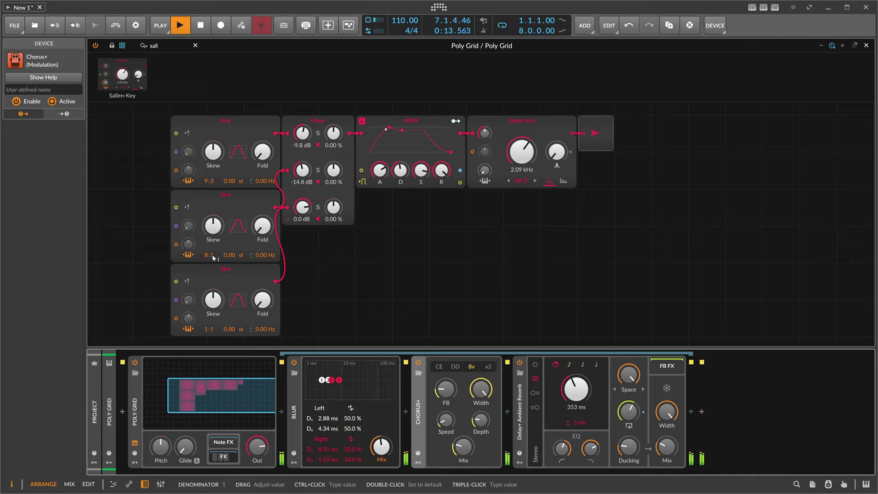
Step: Set Mixer channels 1 and 2 to -10.2 dB and -11.2 dB, and lower the Sallen-Key cutoff to 1.86 kHz
drag(302, 134, 302, 125)
drag(302, 170, 302, 172)
drag(302, 133, 303, 135)
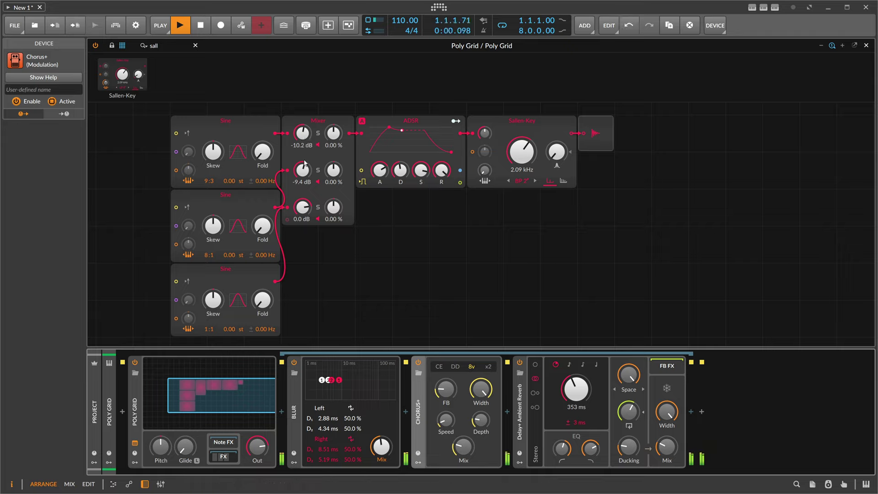
drag(302, 170, 303, 174)
drag(380, 170, 380, 169)
mouse_move(511, 157)
mouse_down()
mouse_move(512, 175)
mouse_move(522, 170)
mouse_move(522, 138)
mouse_move(521, 151)
mouse_up()
Step: Set the top Sine oscillator's ratio to 4:3 and the middle one's to 4:1
drag(207, 181, 207, 199)
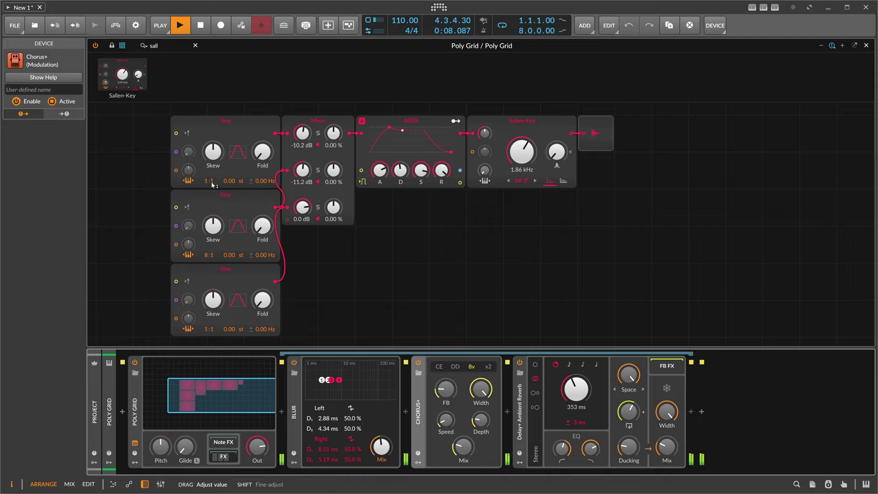
drag(208, 255, 209, 265)
mouse_move(208, 181)
mouse_down()
mouse_move(210, 190)
mouse_move(209, 174)
mouse_move(214, 184)
mouse_up()
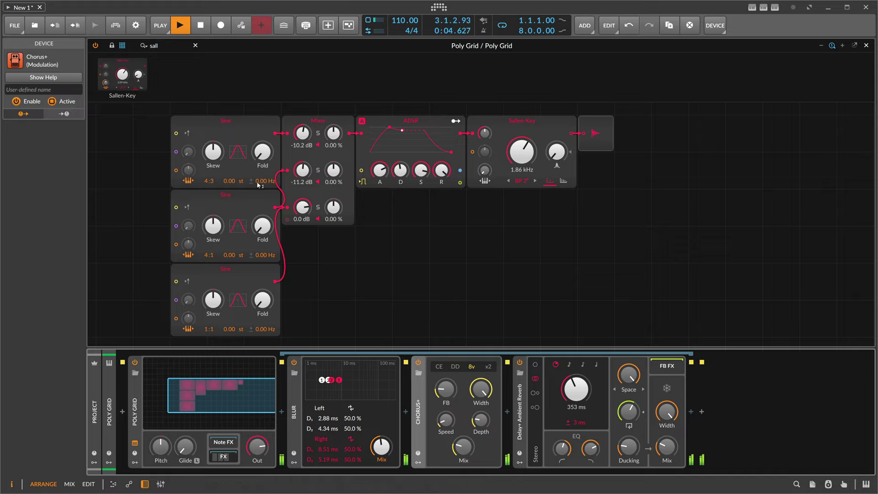
Step: Detune the top Sine by 0.31 Hz and the middle one by 0.78 Hz, and raise Mixer channels 1 and 2 to -6.6 and -7.7 dB
drag(263, 184, 263, 176)
drag(265, 254, 264, 249)
drag(264, 186, 302, 167)
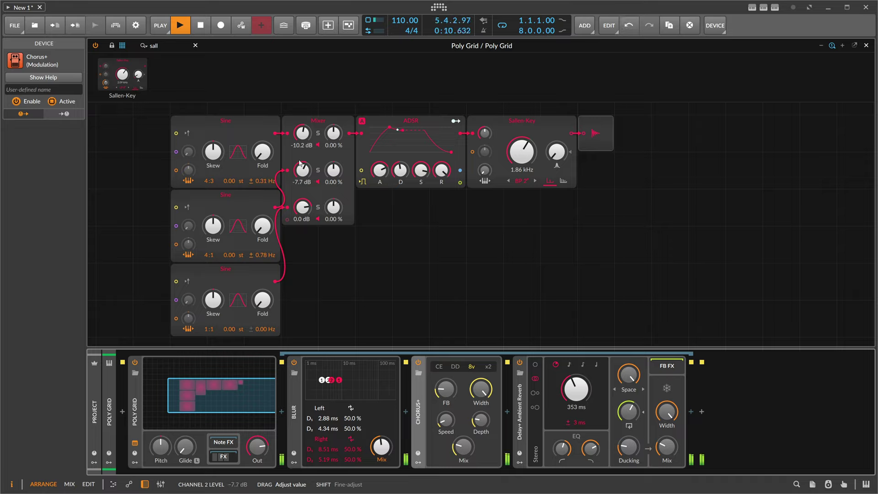
drag(302, 134, 302, 126)
Step: Try different fold and skew settings on the upper two Sine oscillators and restore their defaults
drag(263, 152, 213, 152)
mouse_move(213, 226)
mouse_down()
mouse_move(214, 253)
mouse_move(213, 225)
mouse_up()
double_click(213, 226)
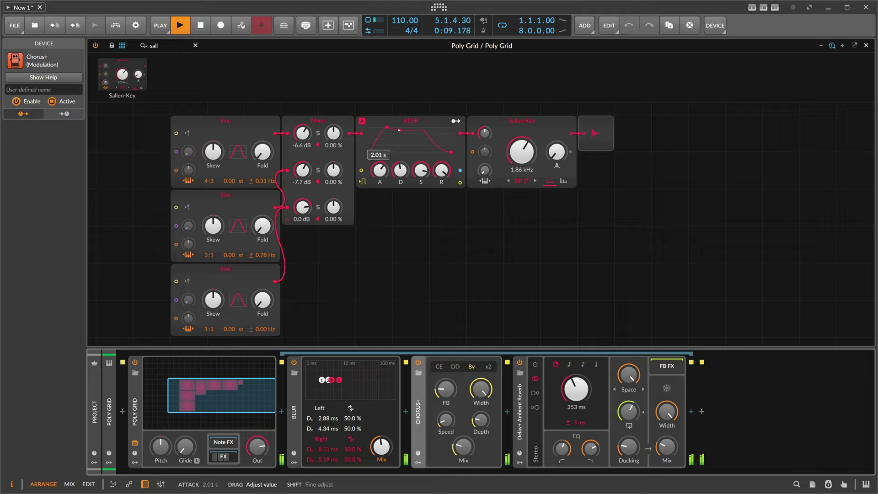
Step: Set the Sallen-Key cutoff to 1.27 kHz and the Chorus+ mix to about 51%
mouse_move(522, 151)
mouse_down()
mouse_move(521, 173)
mouse_move(521, 148)
mouse_move(521, 159)
mouse_up()
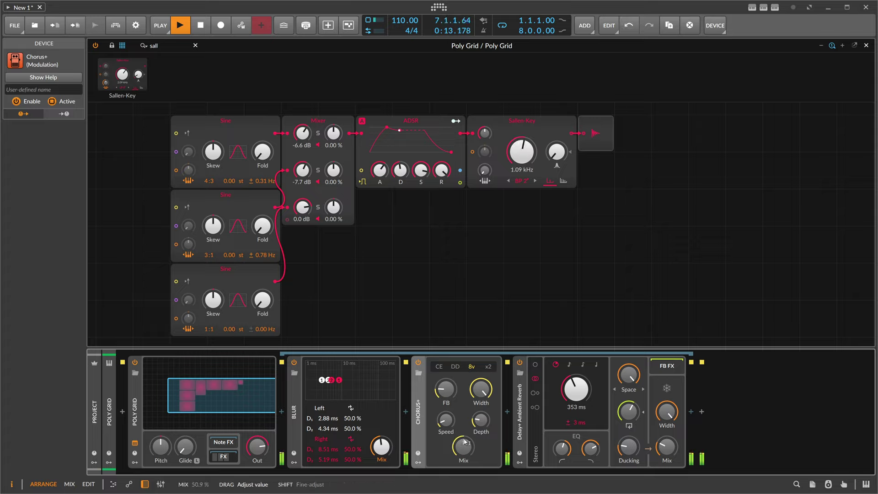
drag(522, 159, 522, 156)
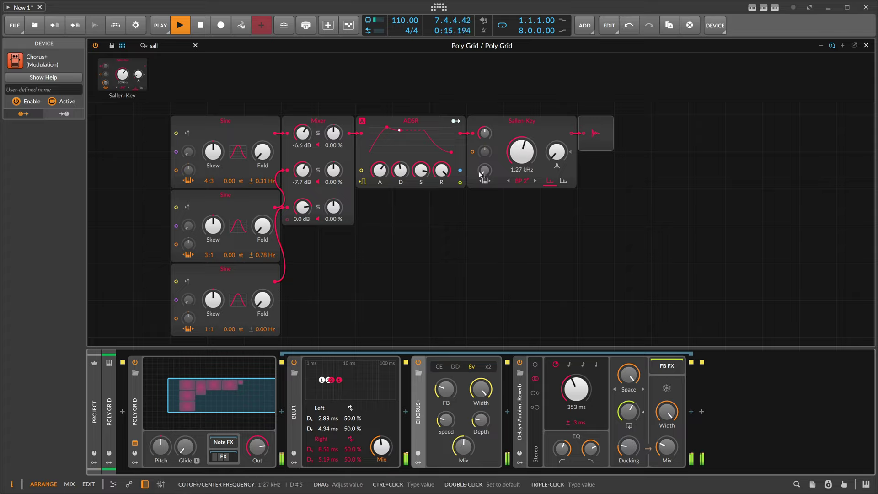
Step: Set the top Sine's detune to 0.03 Hz and add a Random modulator to the Poly Grid device
drag(269, 188, 269, 201)
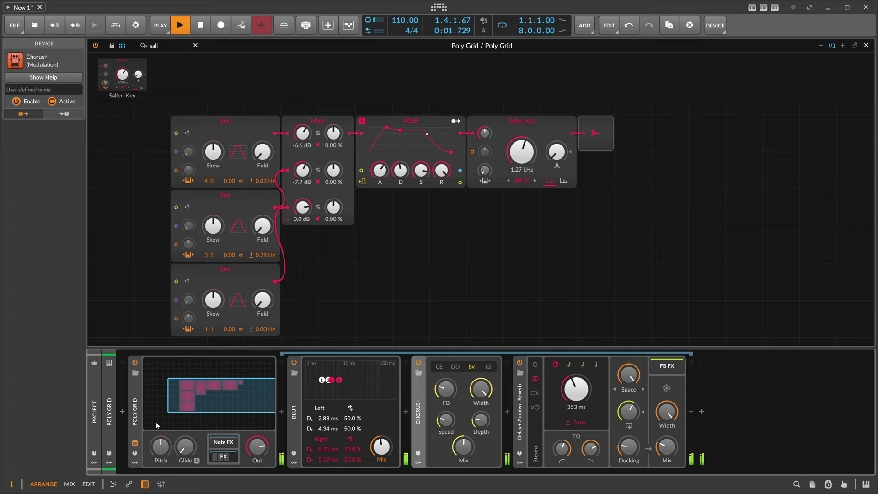
click(137, 463)
click(150, 374)
text(rand)
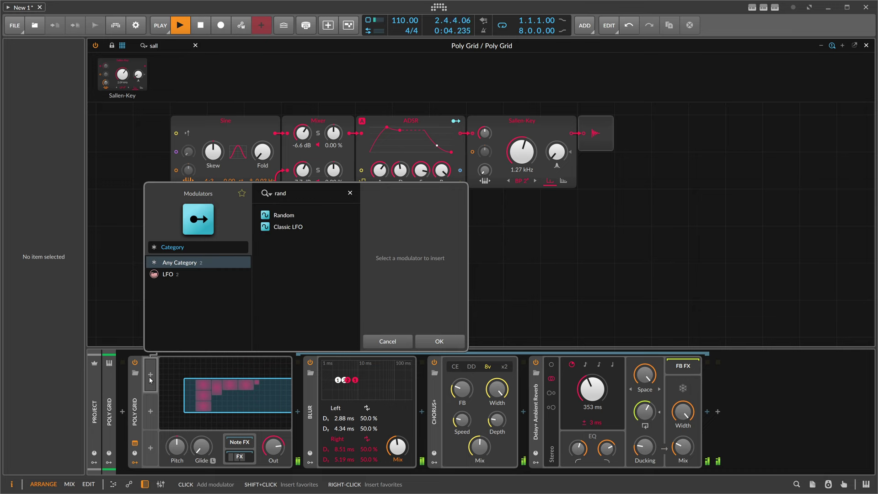
key(Return)
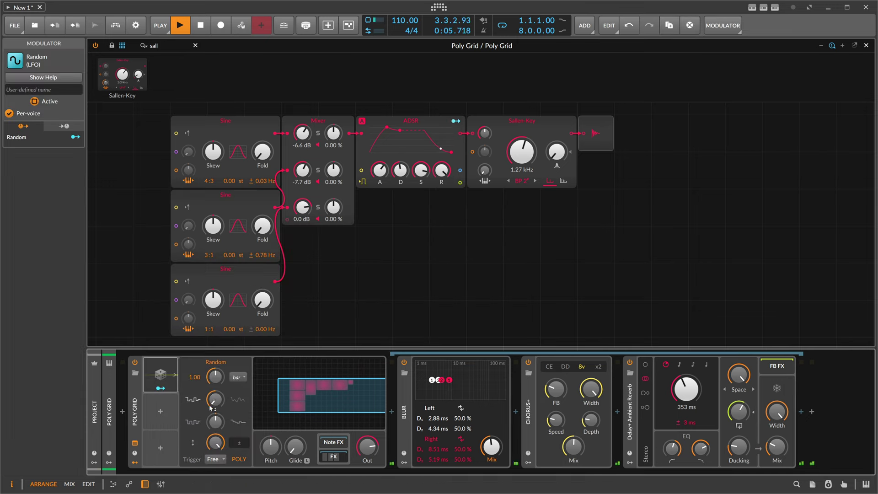
Step: Switch the Random modulator's rate to Hz at 1.63 and map it to the device's Pitch with a depth of 0.240
click(237, 377)
click(255, 174)
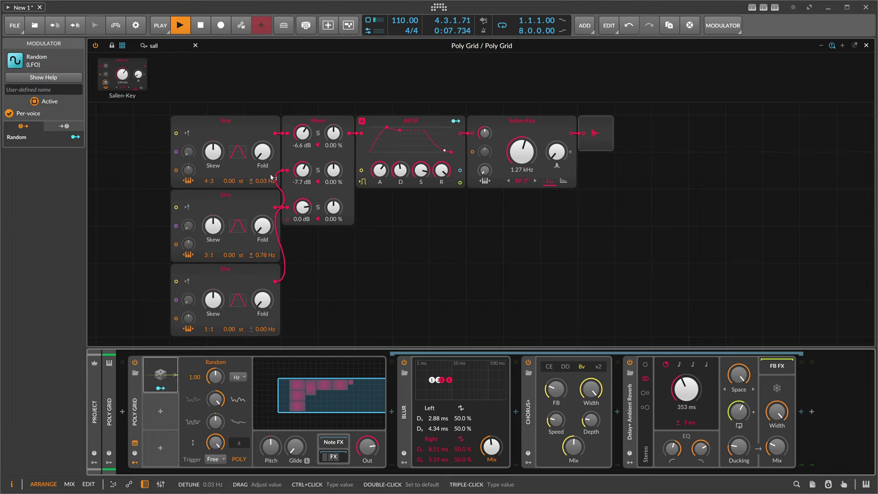
click(161, 387)
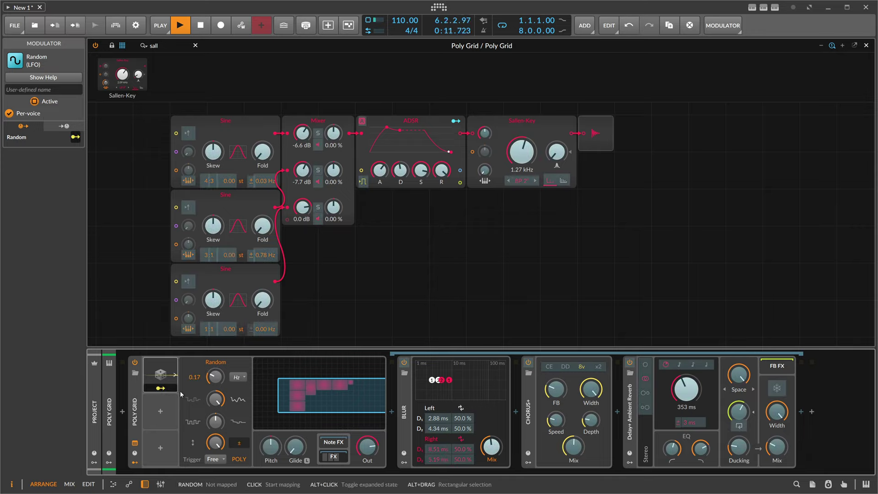
drag(271, 446, 270, 441)
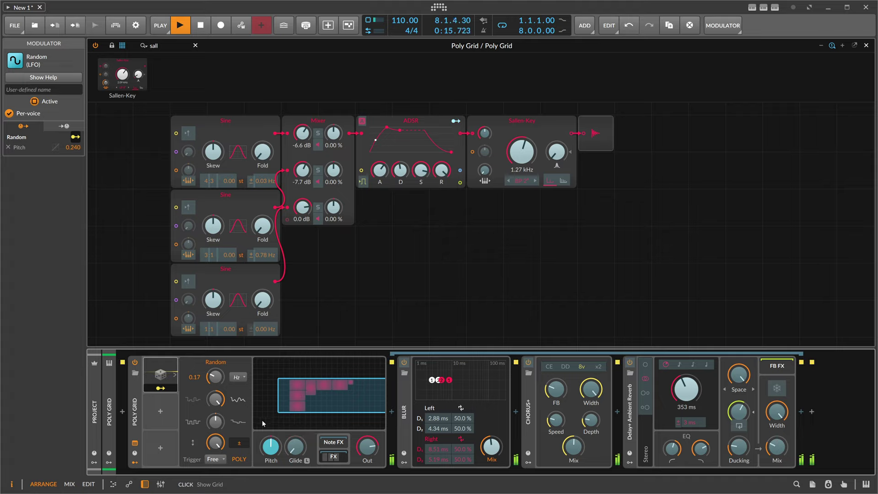
drag(215, 377, 215, 352)
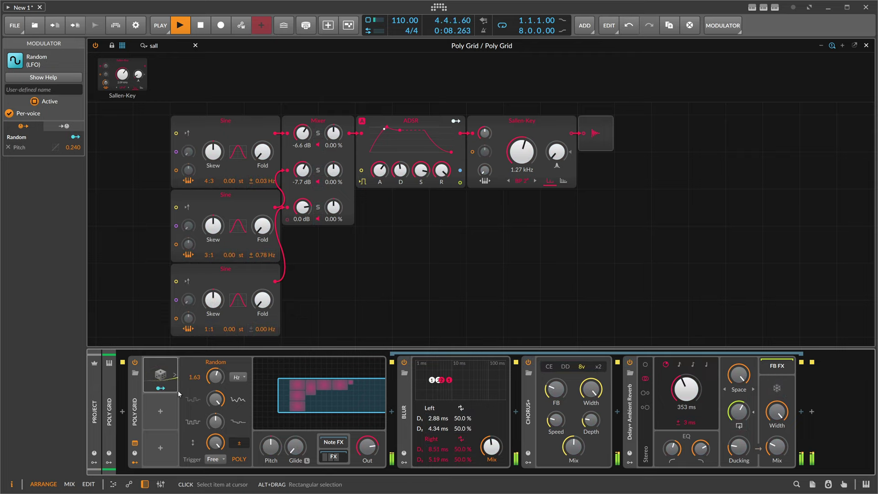
Step: Try different skew amounts on all three Sine oscillators and restore their defaults
drag(213, 300, 213, 293)
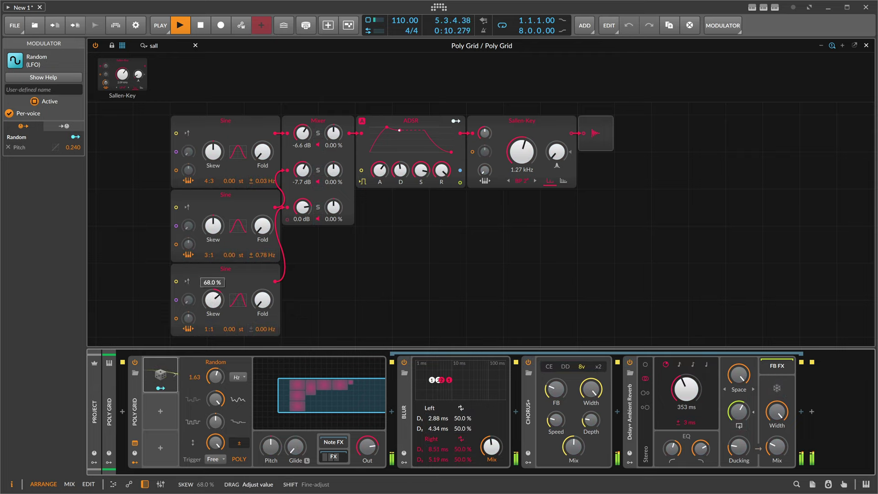
double_click(213, 299)
drag(213, 226, 213, 225)
double_click(213, 226)
drag(213, 152, 213, 147)
double_click(213, 152)
click(213, 226)
double_click(217, 222)
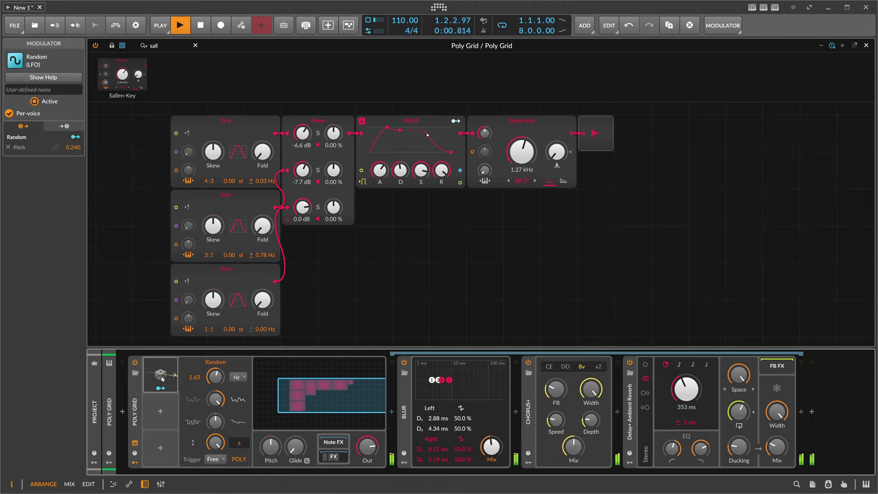
Step: Duplicate the Random modulator twice, mapping the second to the middle Sine's Skew at 0.447 and the third to the top Sine's Skew at 50.67 %
drag(160, 375, 159, 413)
click(160, 424)
drag(213, 227, 212, 192)
drag(160, 410, 160, 448)
click(160, 461)
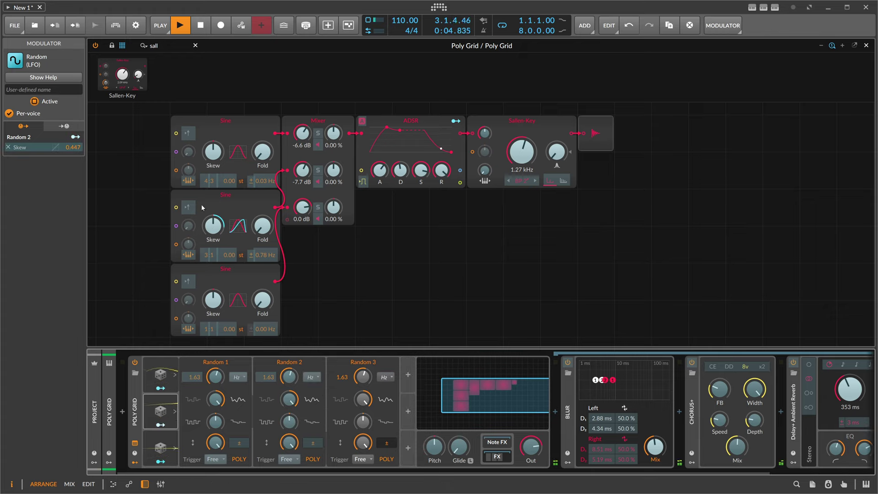
drag(212, 152, 212, 114)
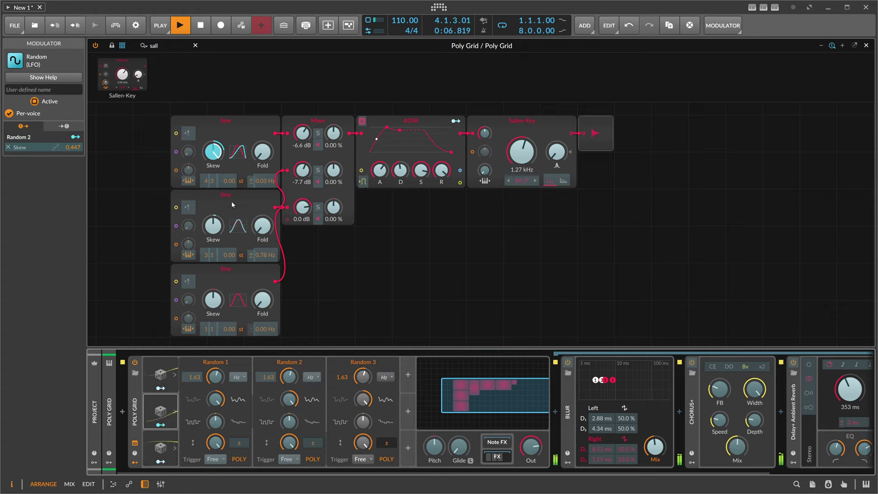
click(160, 461)
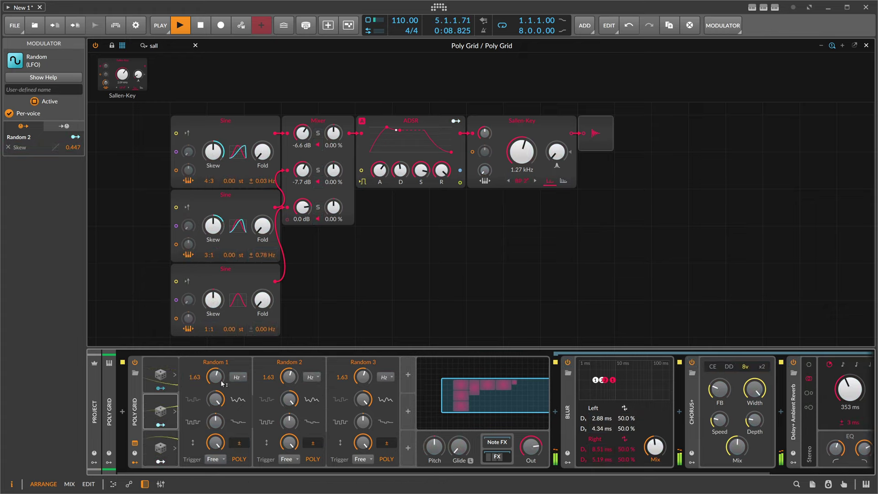
Step: Set the rate of Random 2 to 0.24 Hz and of Random 3 to 0.50 Hz
drag(289, 378, 289, 387)
drag(362, 378, 363, 393)
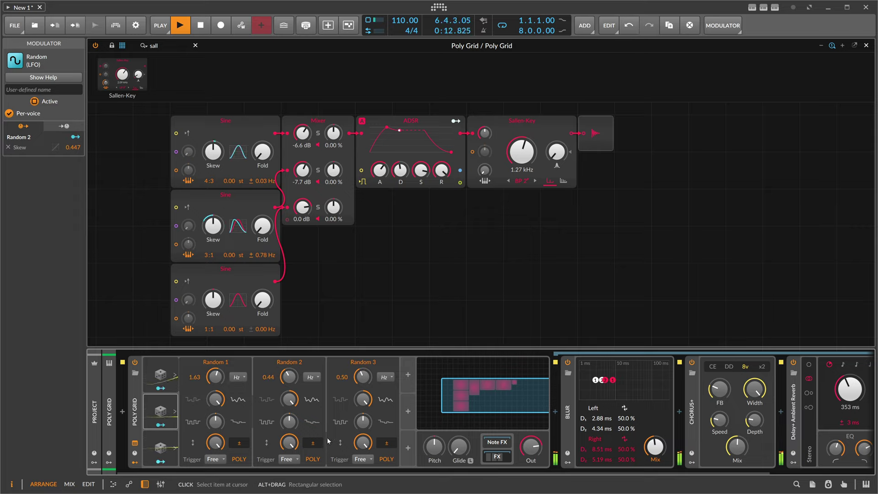
drag(288, 377, 291, 381)
Step: Set the Delay+ mix to 51.8 % and its feedback to 95.2 %, and slightly adjust the ducking
drag(471, 472, 576, 473)
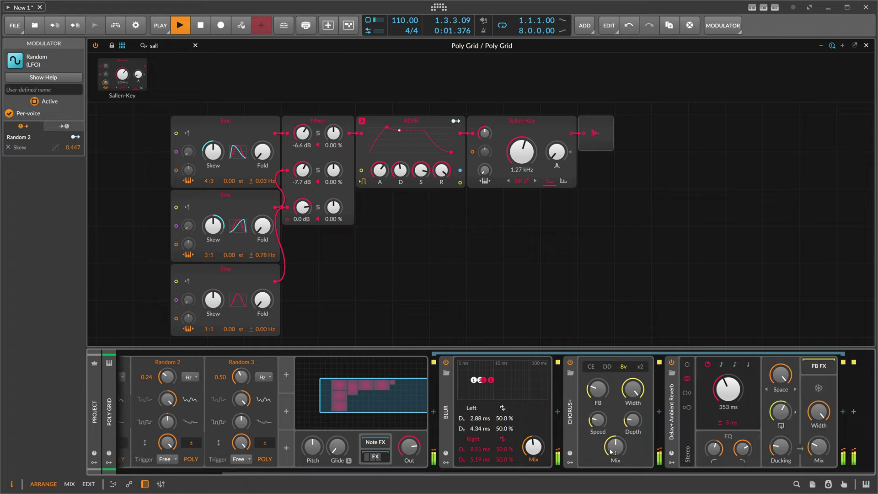
drag(819, 446, 819, 442)
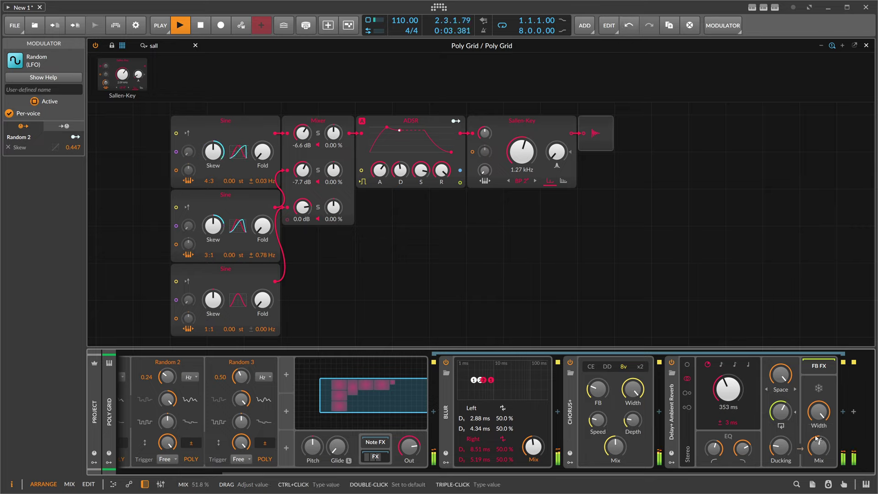
drag(780, 412, 780, 406)
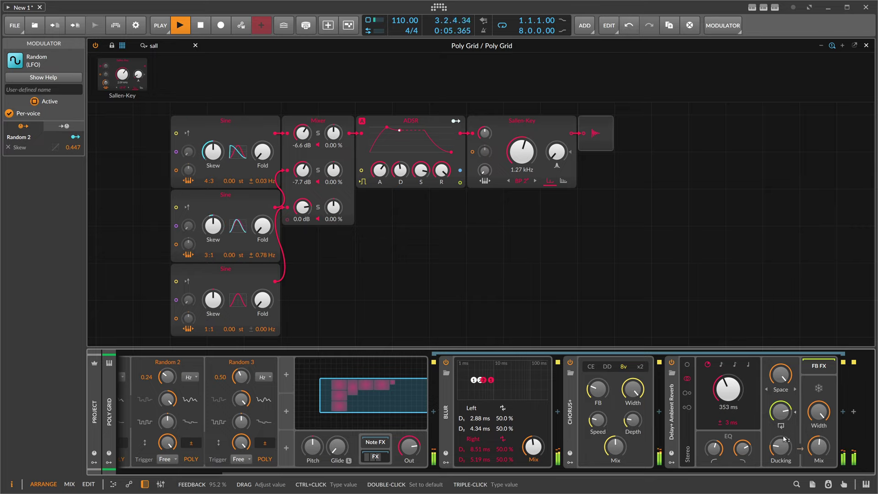
drag(780, 447, 781, 447)
Step: Reduce the depth of Random 1's modulation of the Poly Grid's Pitch
drag(604, 473, 486, 473)
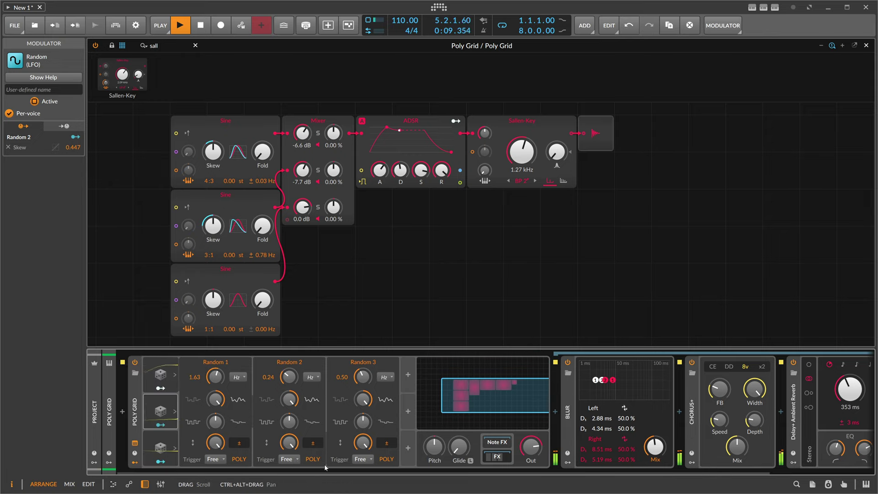
click(160, 388)
drag(434, 446, 435, 445)
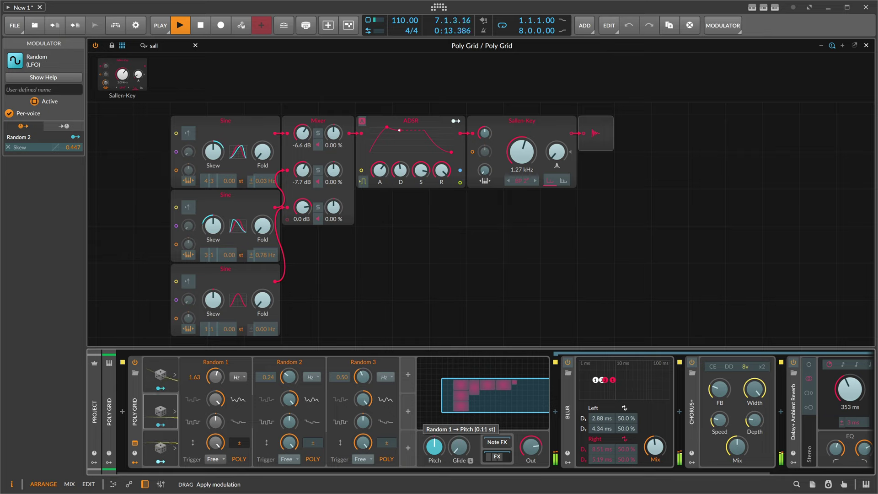
drag(435, 446, 435, 447)
click(161, 388)
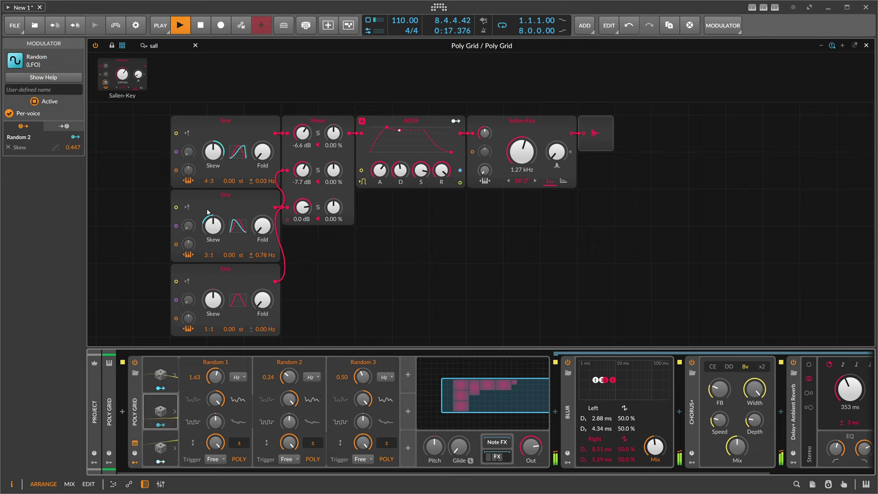
Step: Reduce the Skew modulation depth to 0.237 from Random 3 on the top Sine and 0.213 from Random 2 on the middle Sine
right_click(213, 156)
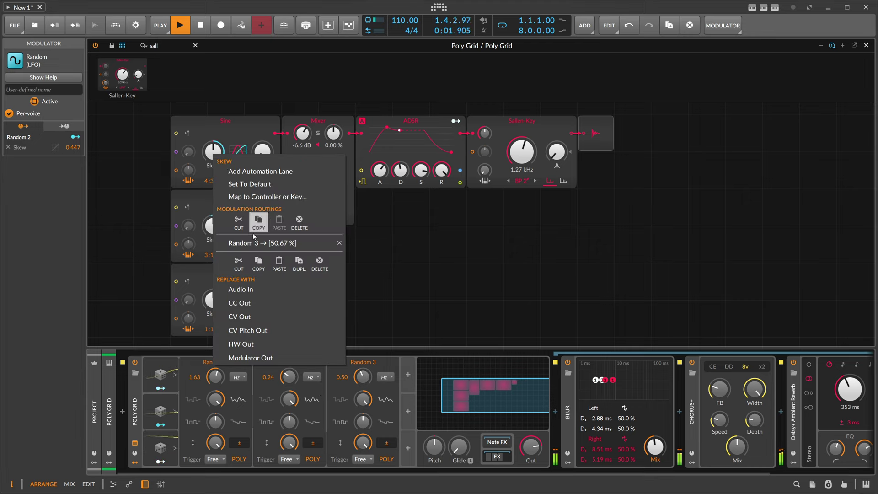
click(252, 242)
drag(214, 153, 214, 151)
right_click(213, 226)
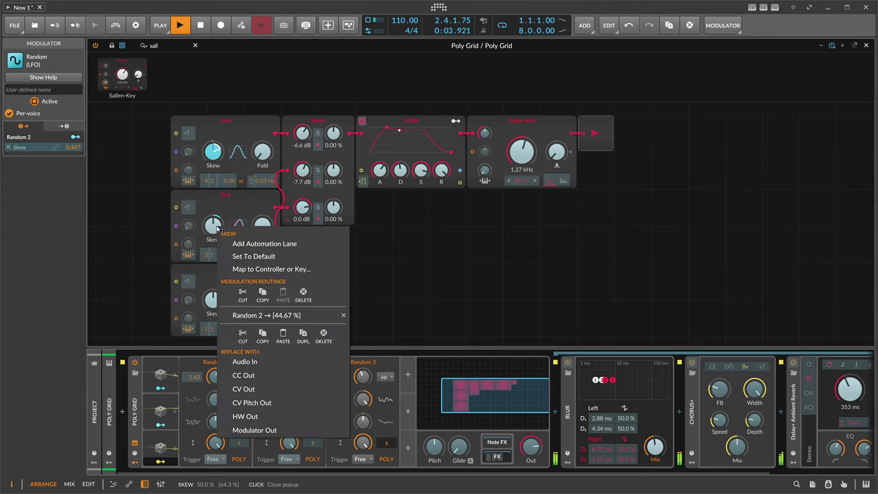
click(262, 295)
drag(213, 226, 213, 226)
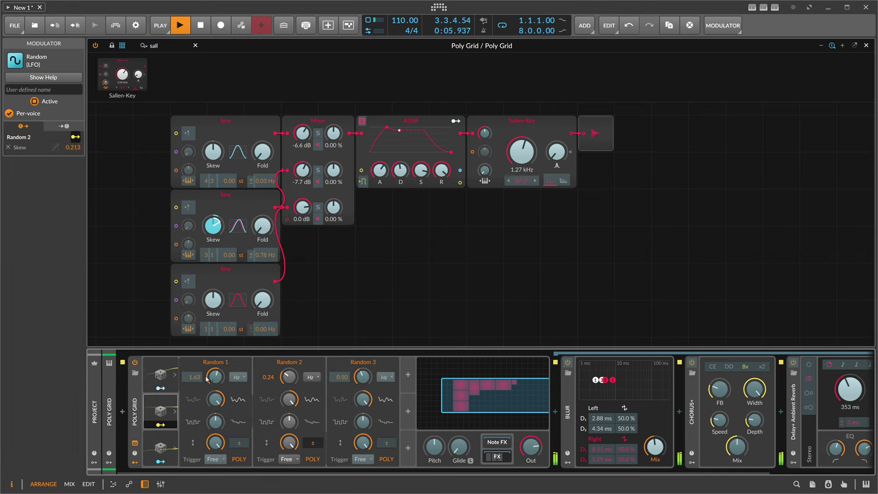
key(Escape)
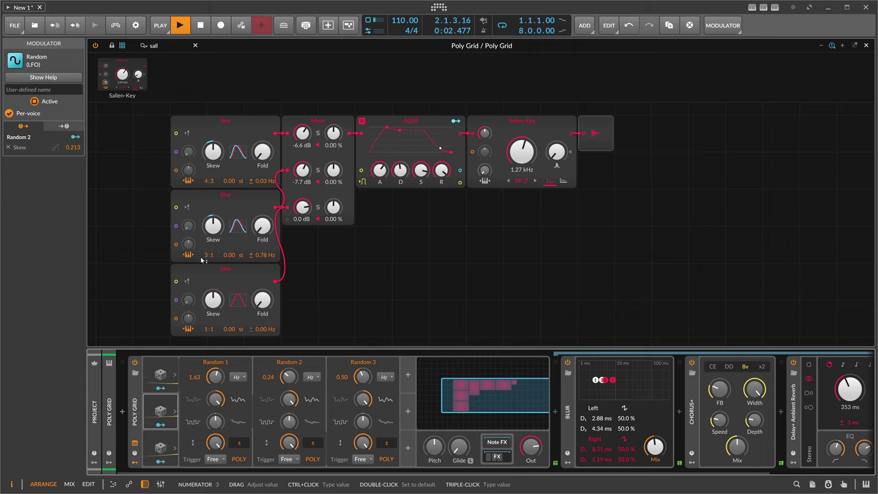
Step: Set the frequency ratios of the middle and top Sine oscillators to 1:1
drag(148, 245, 275, 244)
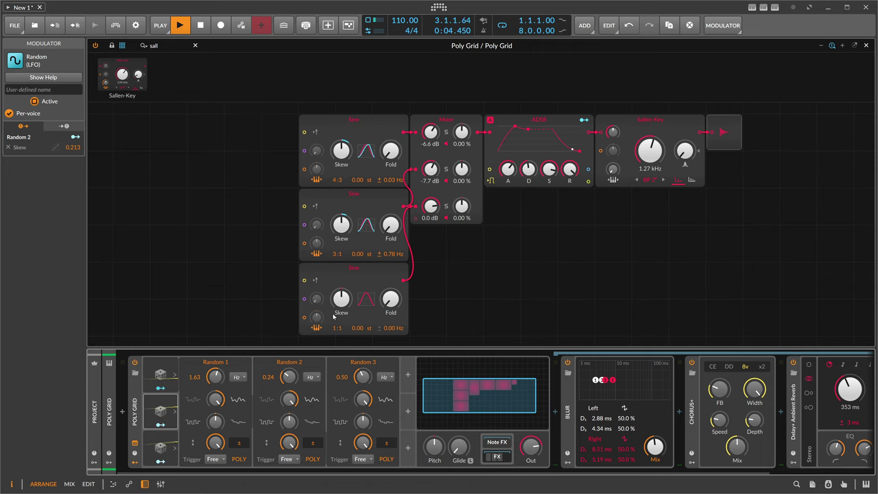
drag(335, 260, 335, 265)
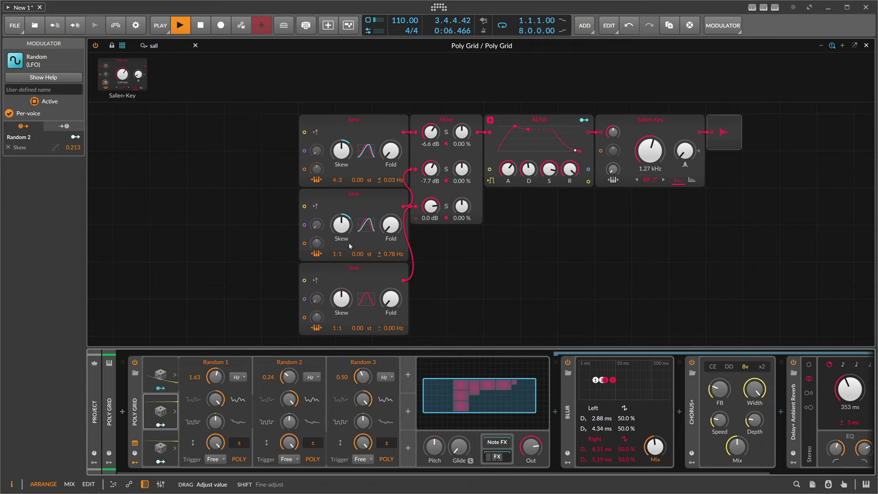
mouse_move(335, 182)
mouse_down()
mouse_move(336, 199)
mouse_move(340, 192)
mouse_up()
Step: Add a Pitch Quantize module before the top Sine and connect its output to that oscillator's pitch input
click(155, 45)
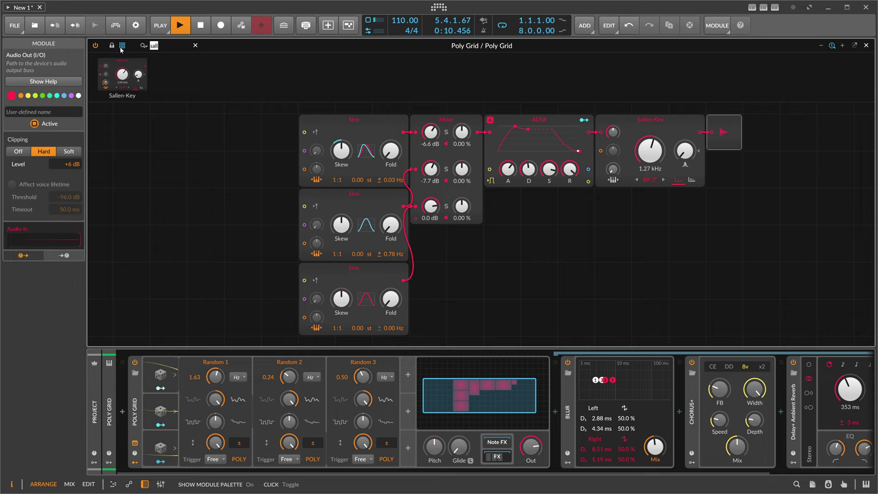
text(quan)
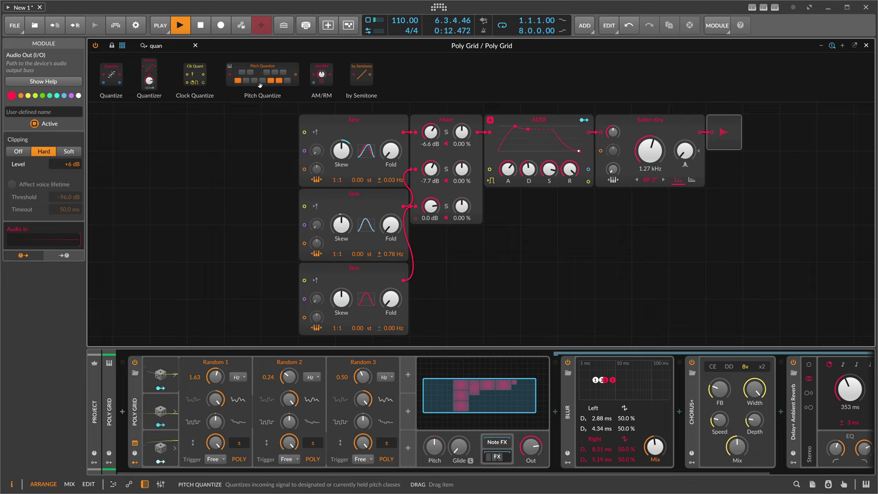
drag(262, 73, 256, 165)
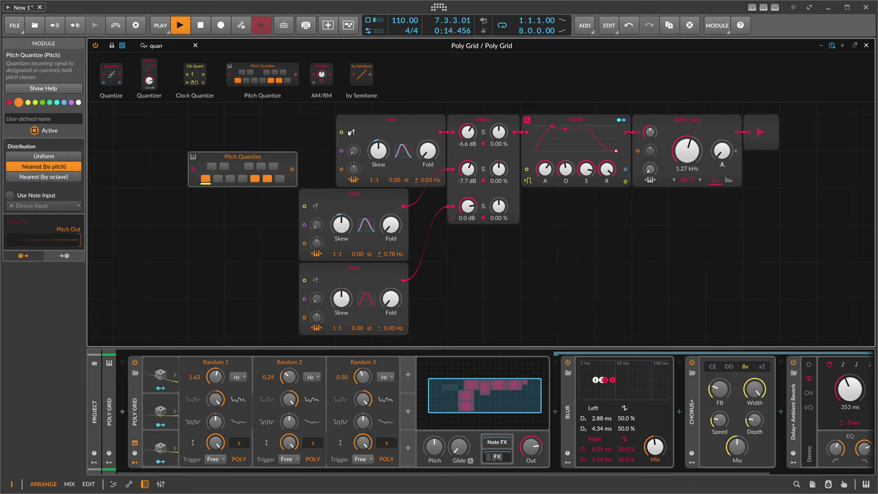
drag(391, 123, 354, 127)
drag(292, 169, 304, 169)
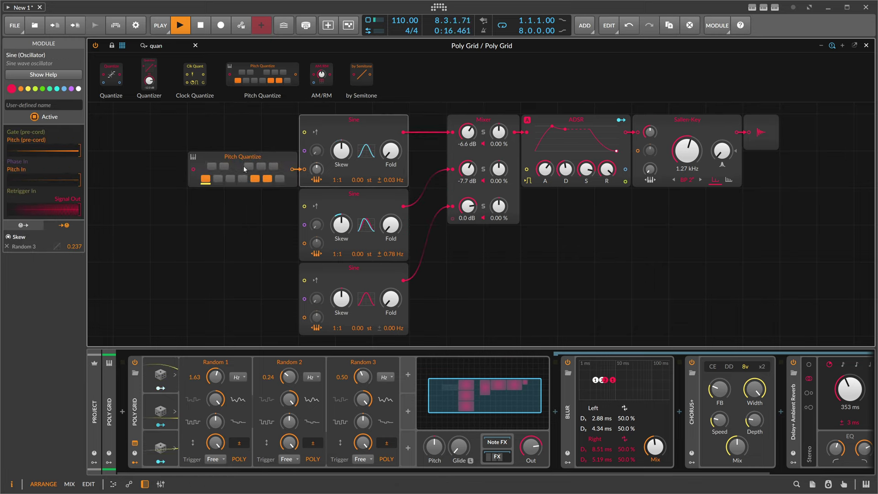
Step: Limit the Pitch Quantize notes to C#, D#, F, F#, G# and A#, and duplicate the module onto the middle Sine's pitch input
click(245, 169)
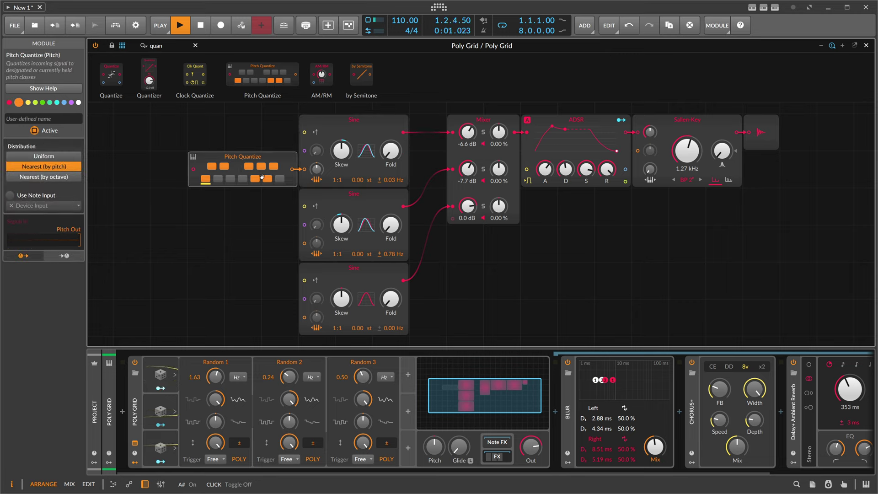
drag(245, 168, 253, 307)
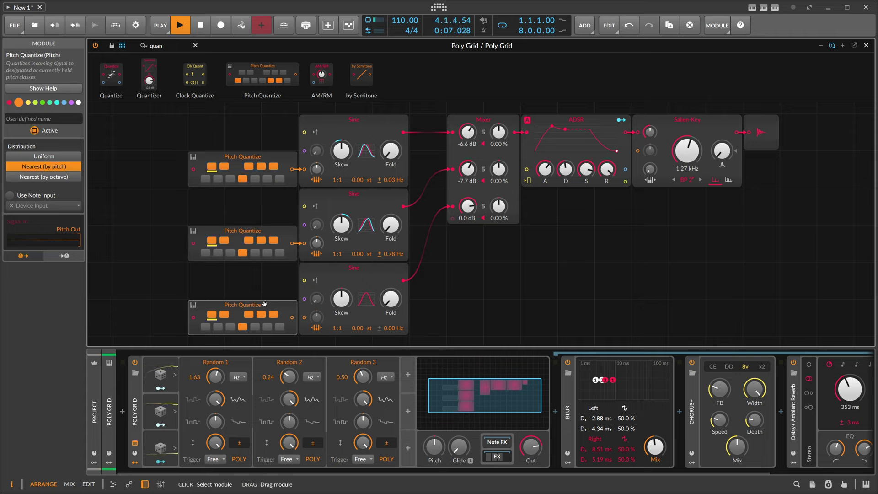
key(ctrl+z)
Step: Add a Ratio module in front of each of the two Pitch Quantize modules and connect them
drag(168, 47, 116, 48)
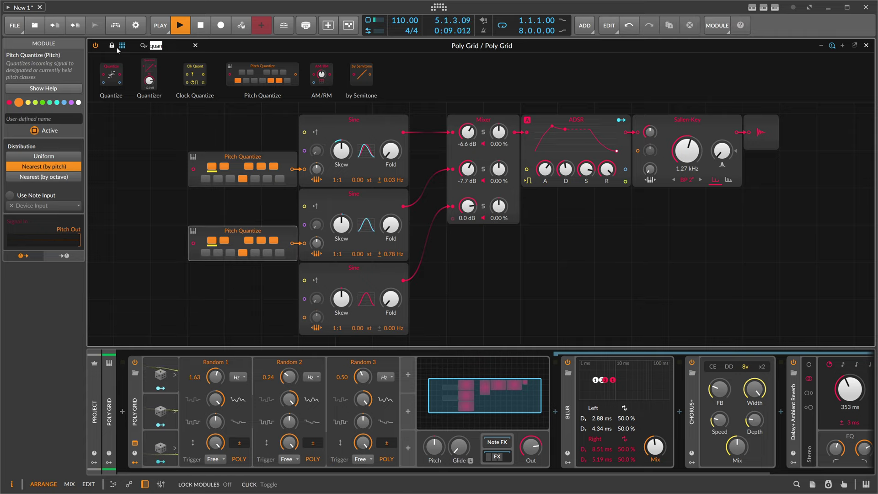
text(ra)
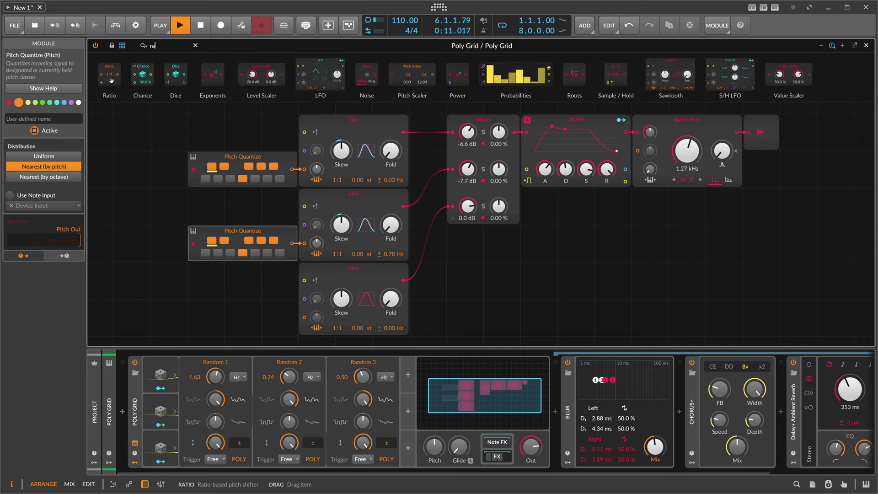
drag(190, 170, 192, 169)
drag(113, 77, 192, 244)
Step: Add a Pitch In module and connect its output to both Ratio modules
text(pitch)
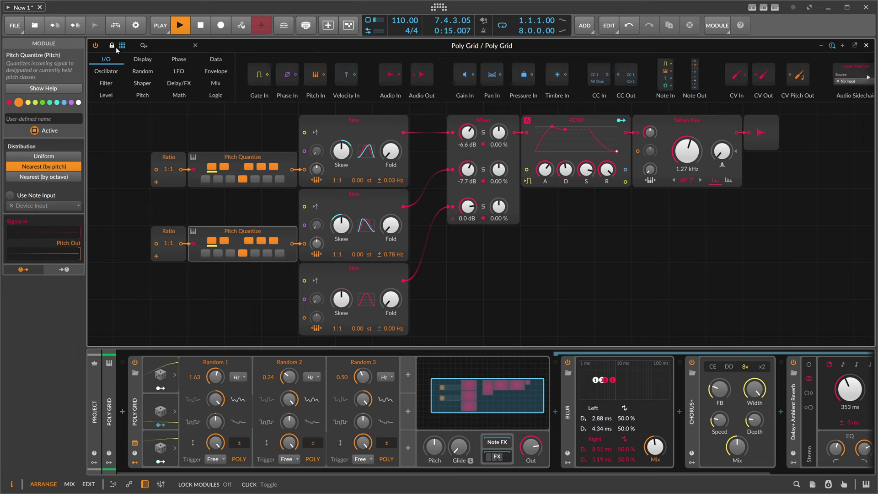
drag(110, 75, 156, 244)
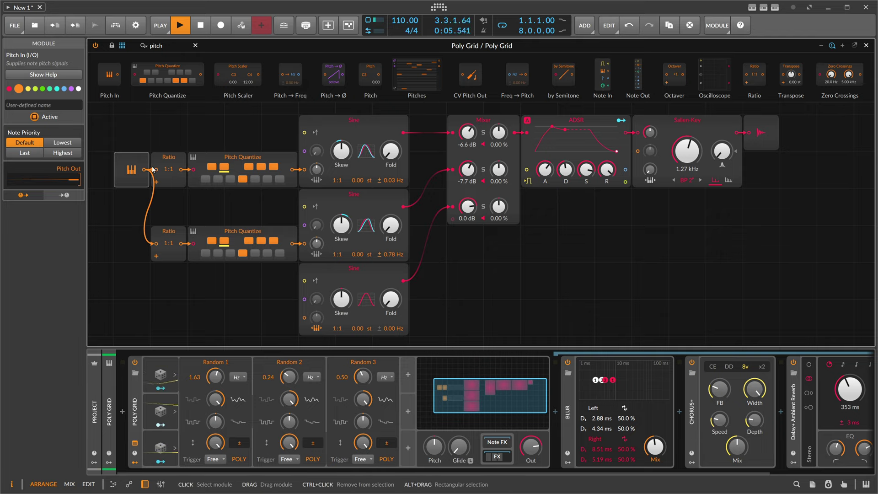
Step: Set the upper Ratio to 6:1 and the lower to 5:1, and raise the top two Sines' pitch modulation amounts to 120 st
click(179, 158)
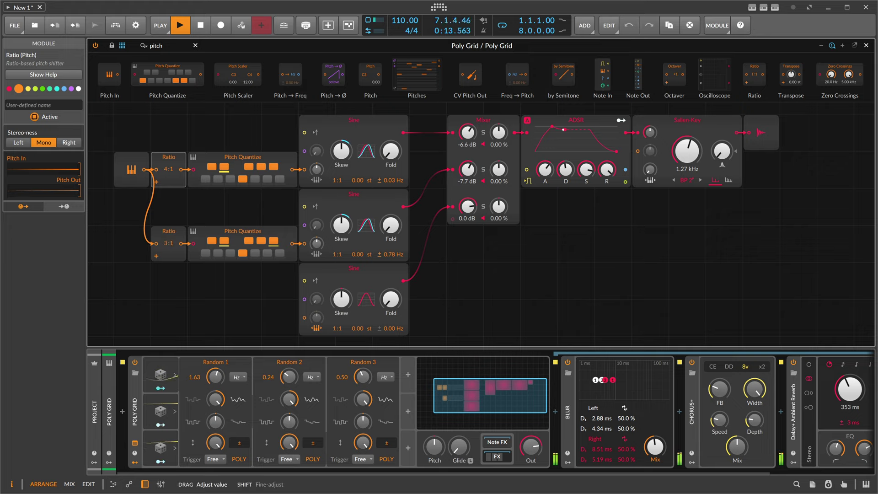
key(ctrl+z)
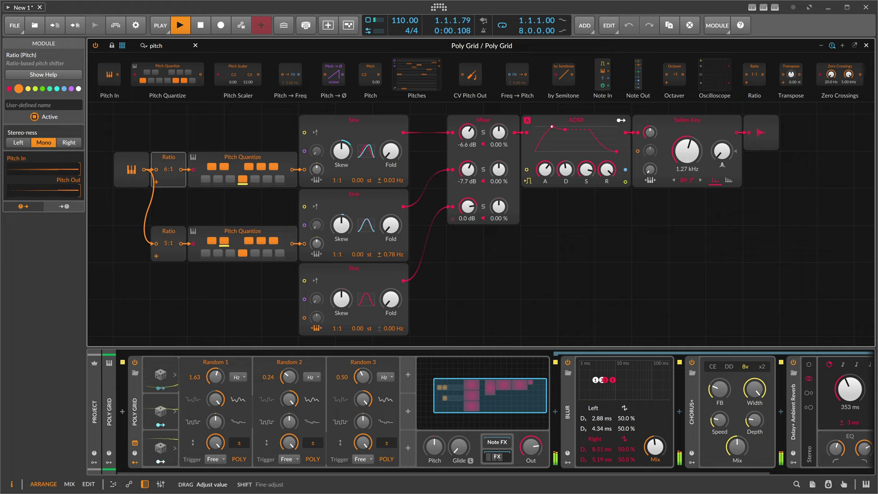
drag(317, 171, 317, 125)
drag(316, 244, 317, 199)
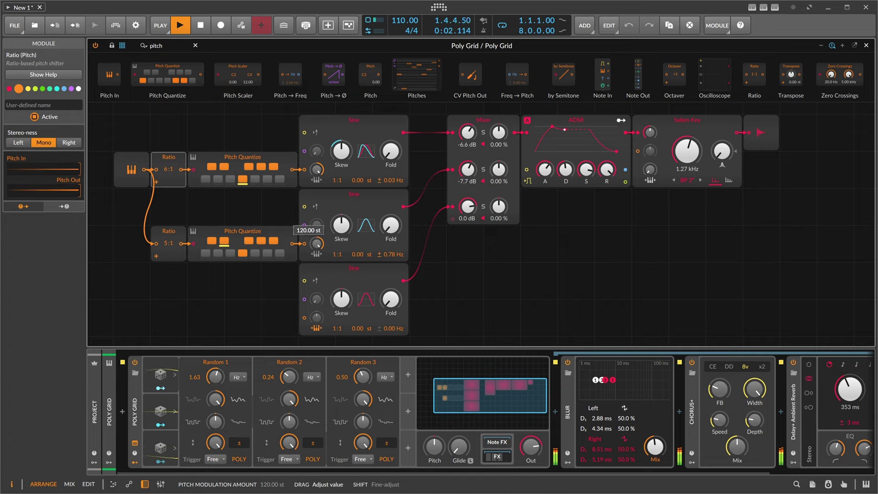
Step: Retune the upper Ratio to 3:1 and the lower Ratio to 7:1
drag(166, 170, 165, 177)
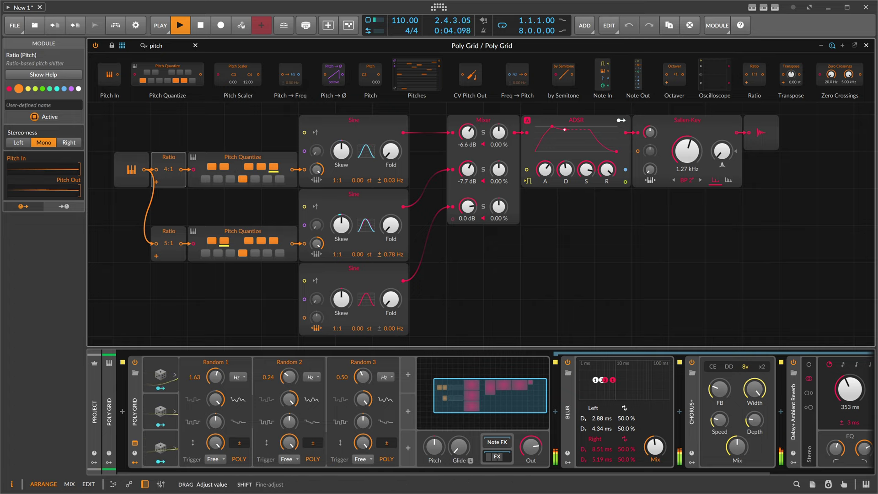
drag(168, 242, 169, 236)
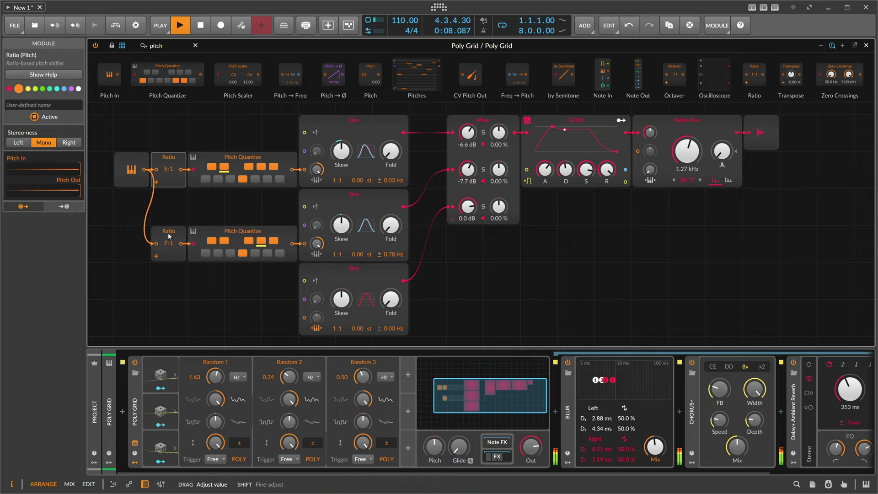
drag(169, 169, 168, 175)
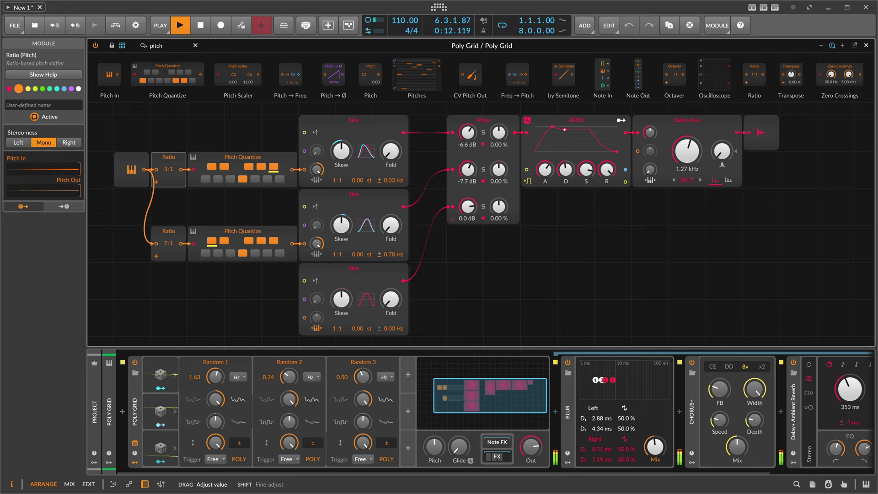
Step: Close the Grid editor and unmute the Polymer track and the other Poly Grid track
click(867, 46)
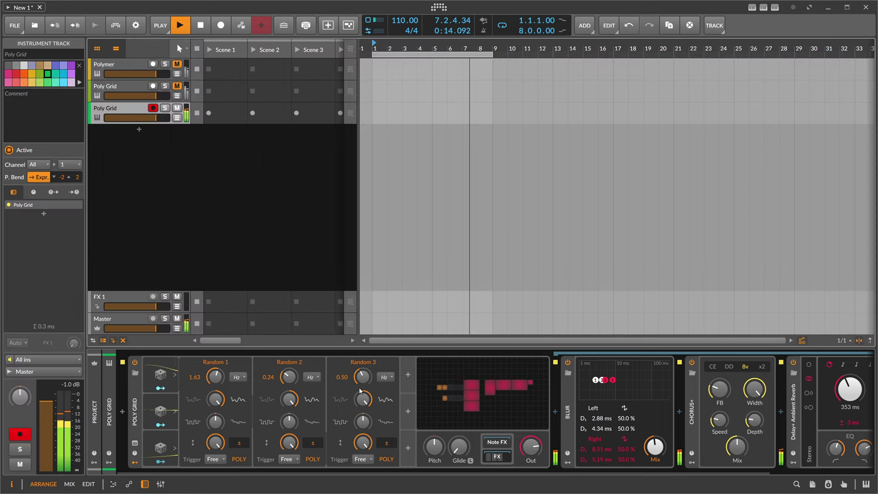
click(177, 86)
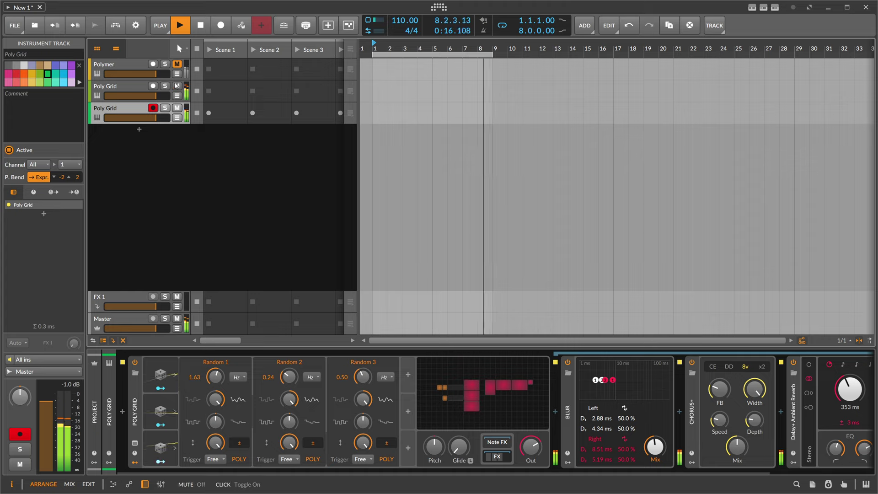
click(177, 64)
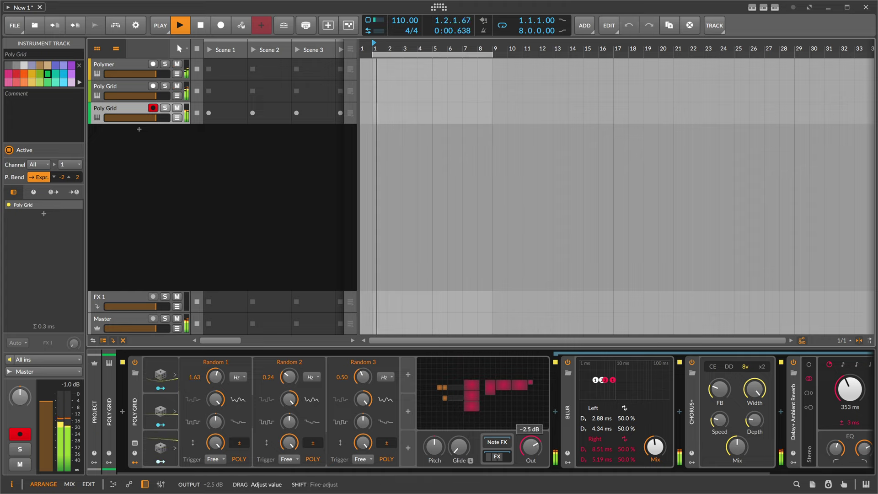
Step: Set the Polymer instrument's output to about -2.2 dB and return to the third track
key(Up)
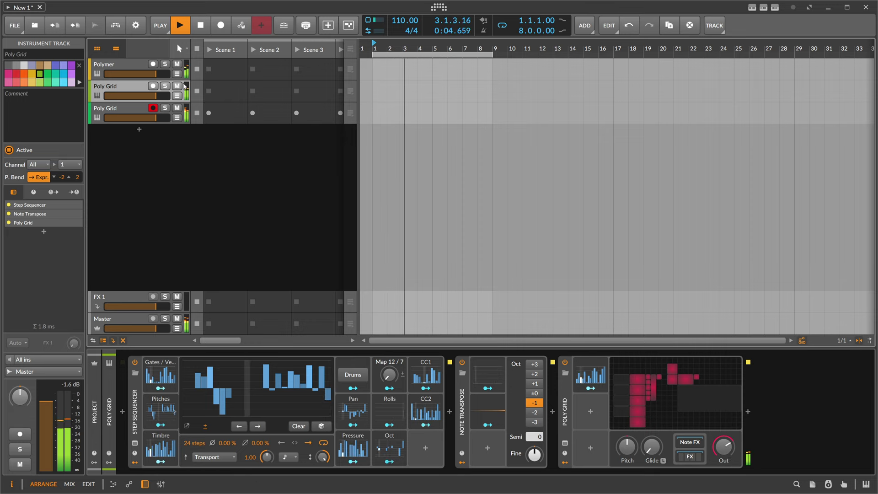
click(143, 67)
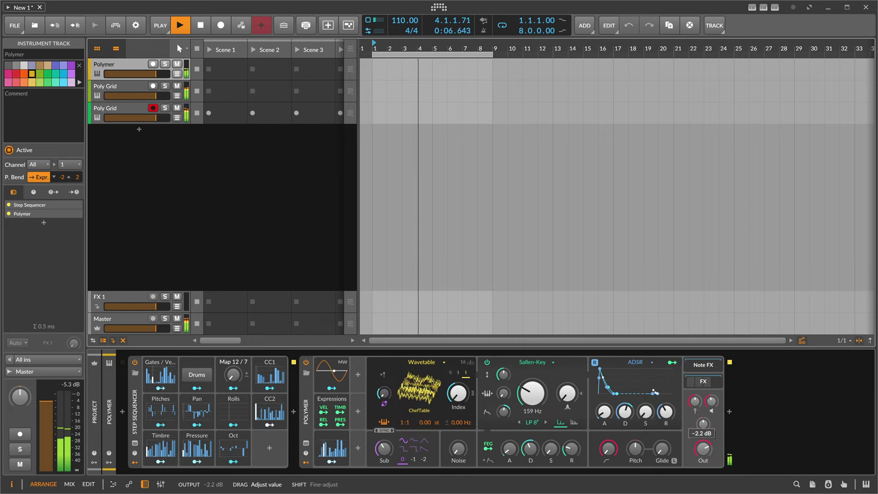
click(141, 110)
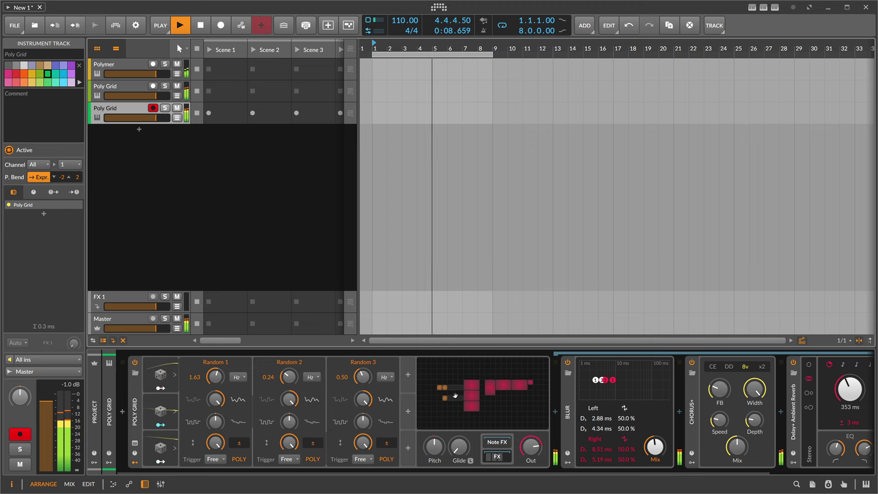
Step: Reopen the third track's Poly Grid patch, collapse the third Random modulator and add a Steps modulator to the device
click(452, 396)
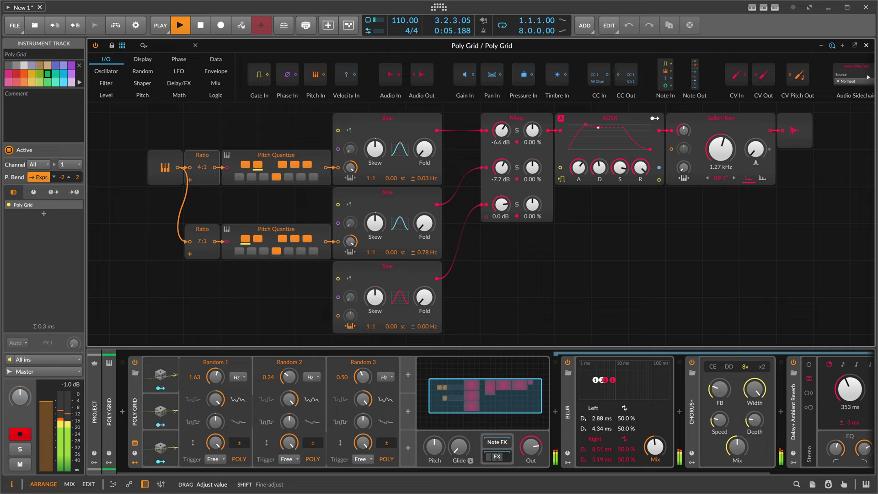
click(174, 447)
click(335, 374)
text(step)
key(Down)
key(Return)
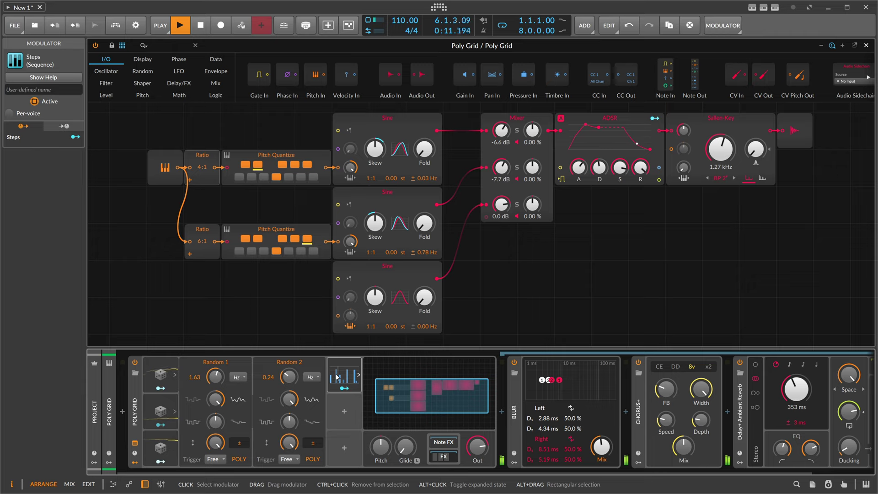
Step: Configure the Steps modulator with a bar timebase, randomized values and 5 steps
click(326, 457)
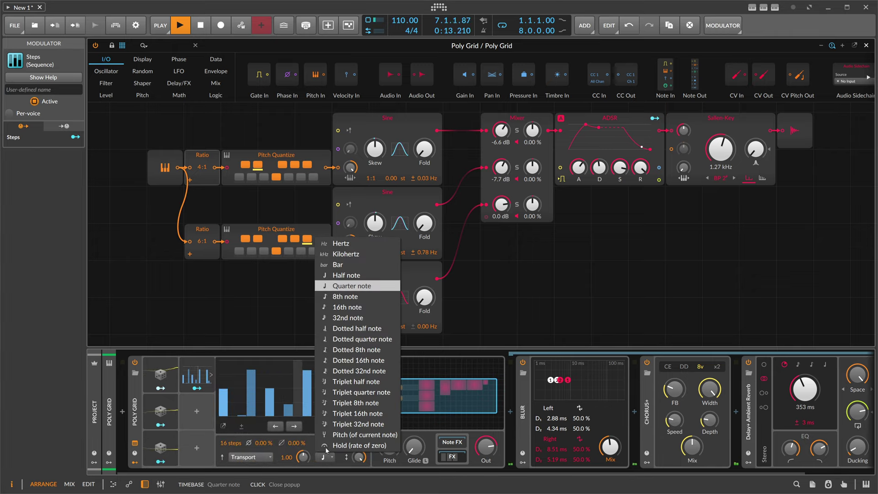
click(338, 263)
click(358, 428)
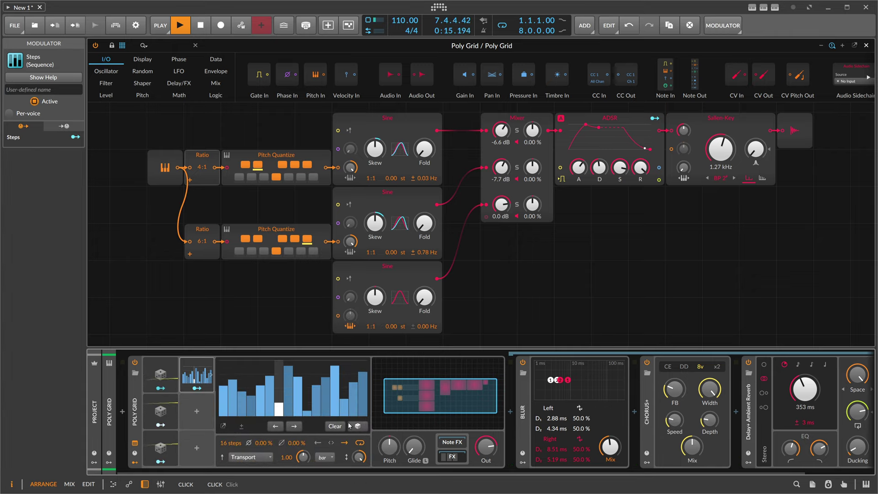
click(353, 426)
click(352, 426)
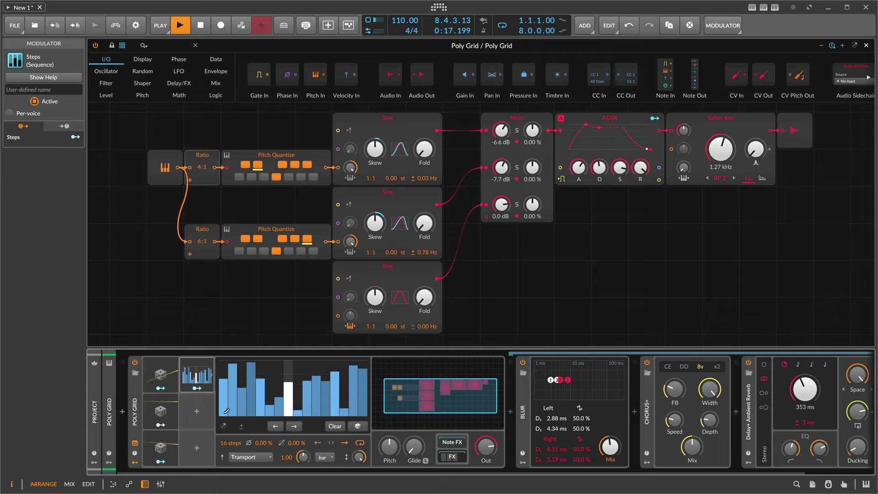
drag(229, 443, 228, 457)
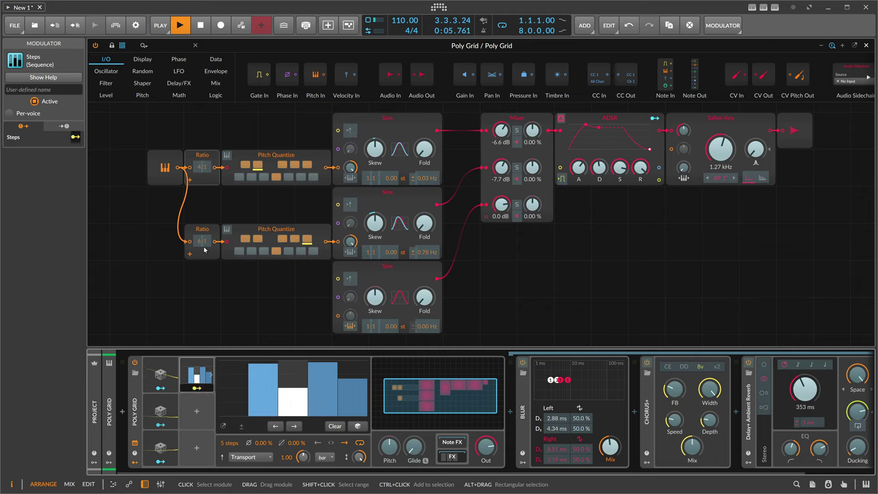
Step: Modulate the lower Ratio's numerator with the Steps modulator by an amount of 5
mouse_move(202, 241)
mouse_down()
mouse_move(201, 231)
mouse_move(202, 240)
mouse_up()
click(196, 387)
click(197, 388)
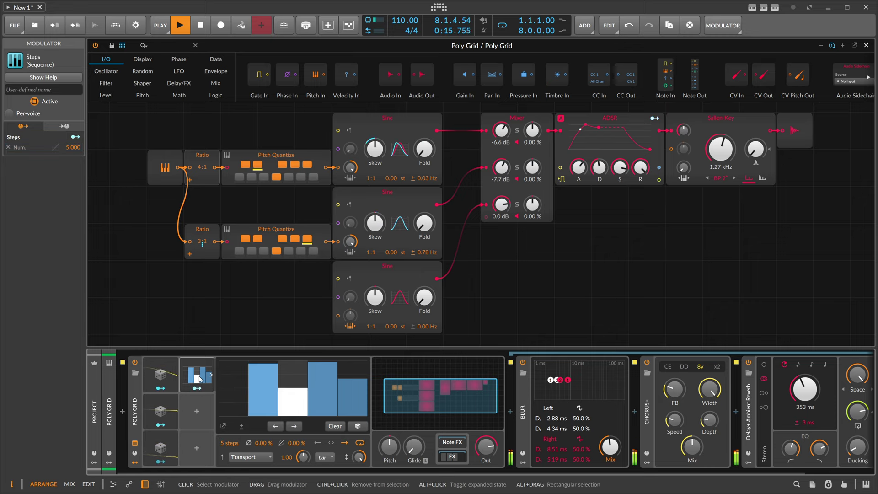
Step: Duplicate the Steps modulator below the original, and give the original 7 steps with newly randomized values
right_click(197, 379)
click(285, 426)
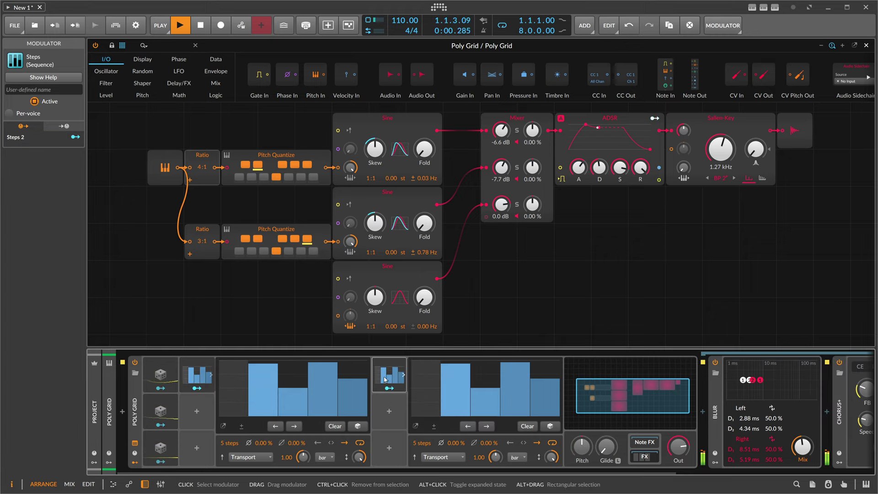
double_click(199, 408)
drag(229, 443, 230, 434)
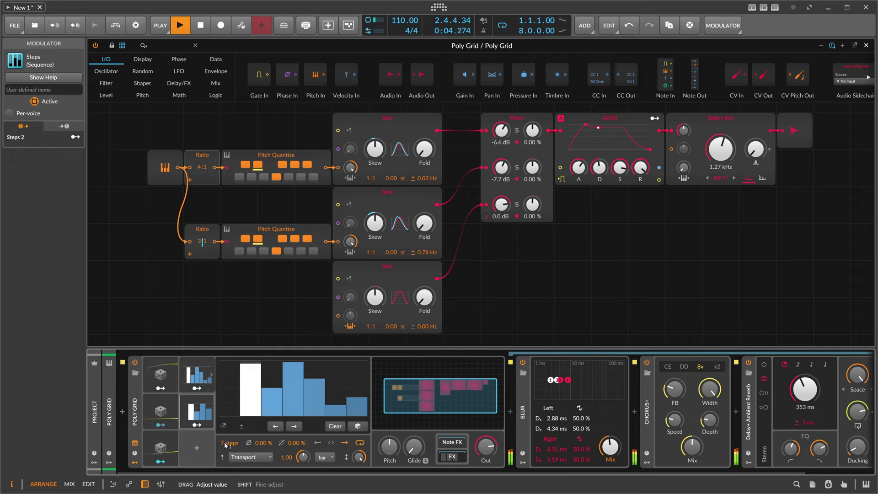
click(358, 426)
click(358, 426)
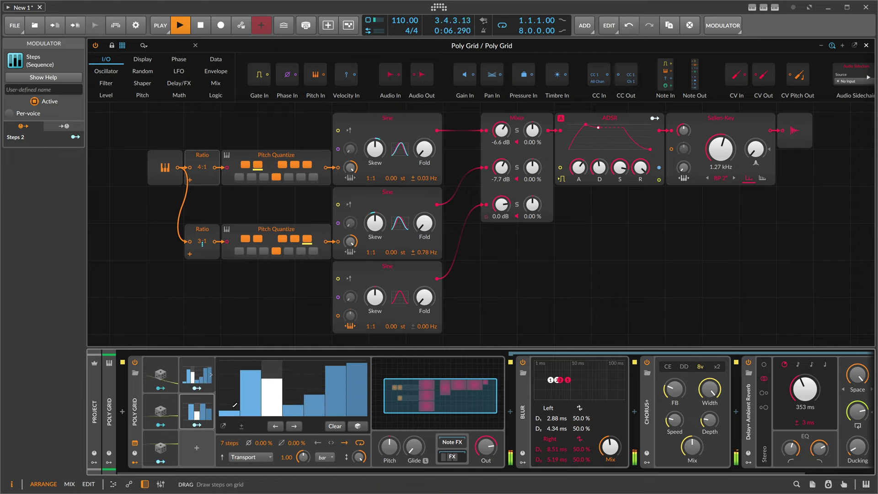
Step: Modulate the upper Ratio's numerator with the second Steps modulator by an amount of 4
click(196, 426)
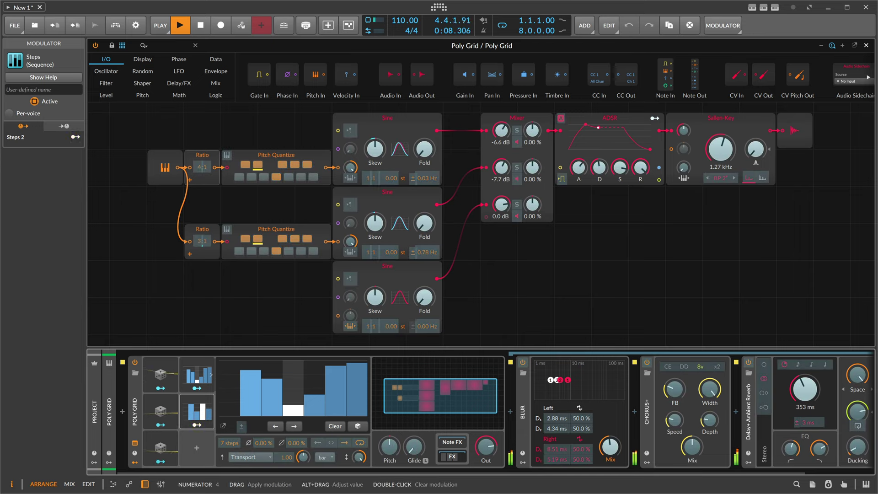
drag(200, 167, 200, 152)
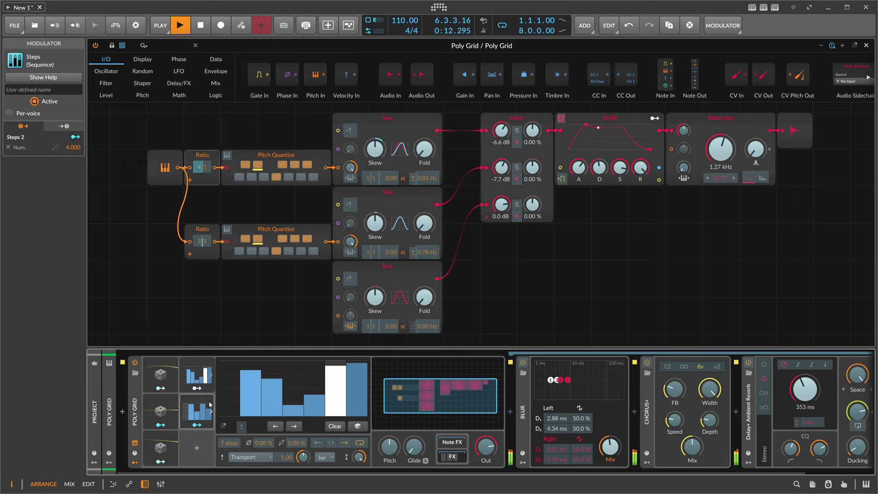
click(76, 137)
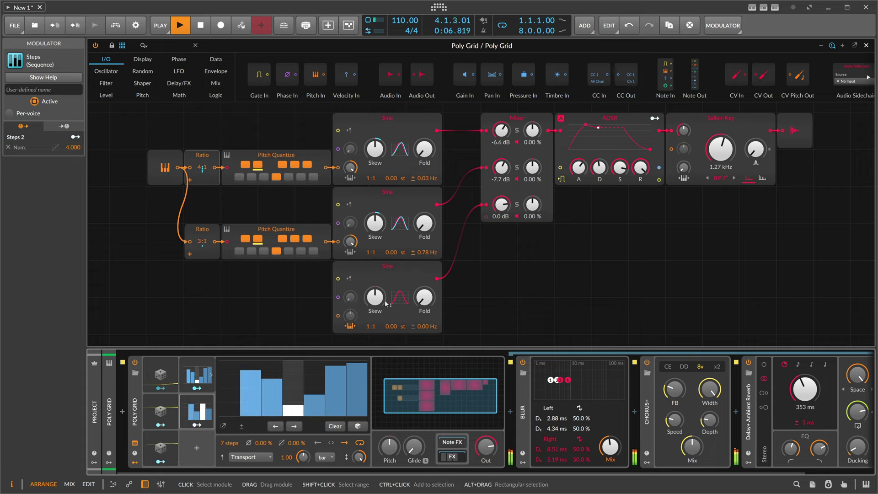
Step: Lower the first two Mixer channels to -9.8 dB and -10.8 dB
drag(504, 163, 504, 168)
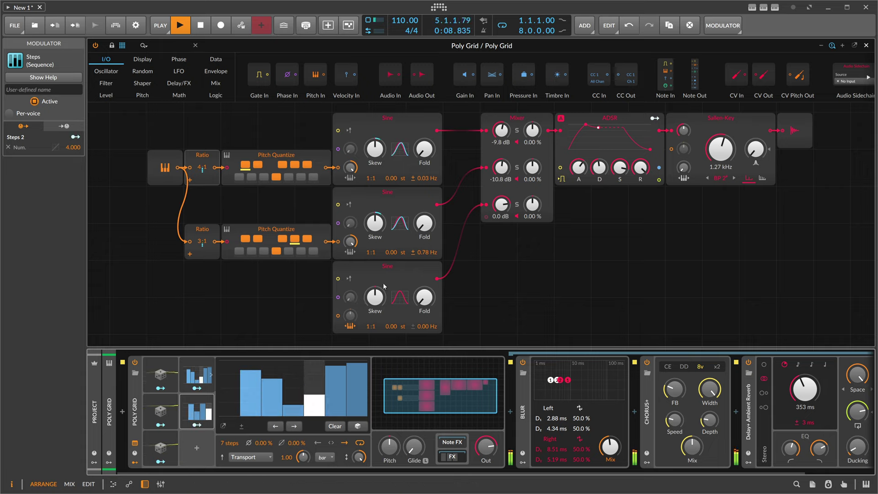
Step: Set the seven-step Steps modulator's rate to 4 bars
drag(305, 459, 304, 459)
text(2)
key(Return)
ctrl+click(305, 457)
text(4)
key(Return)
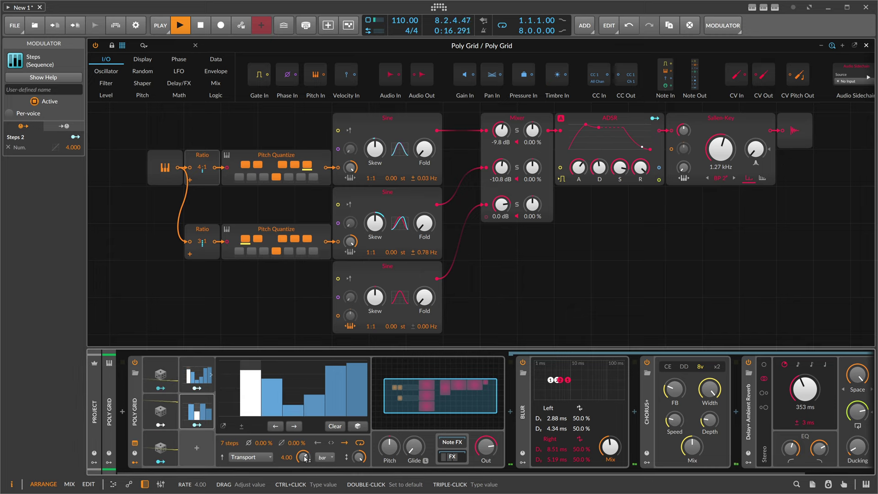
Step: Show the second, five-step Steps modulator and set its rate to 3 bars
click(210, 375)
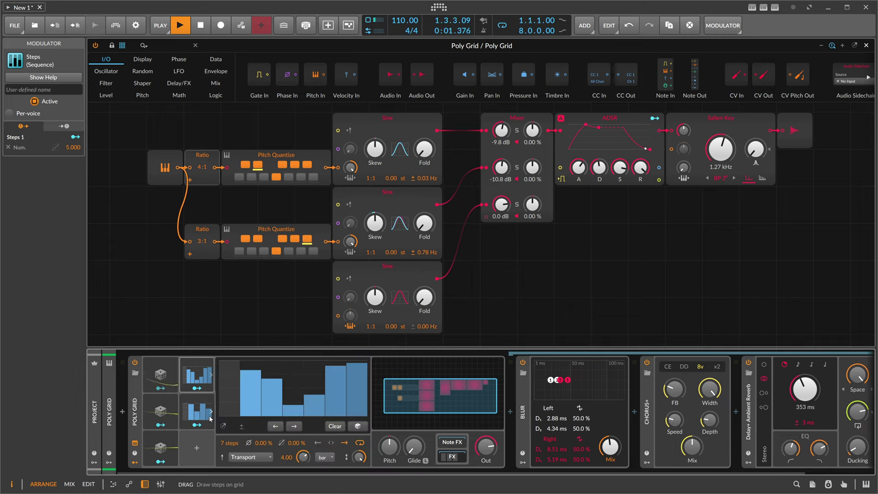
click(212, 414)
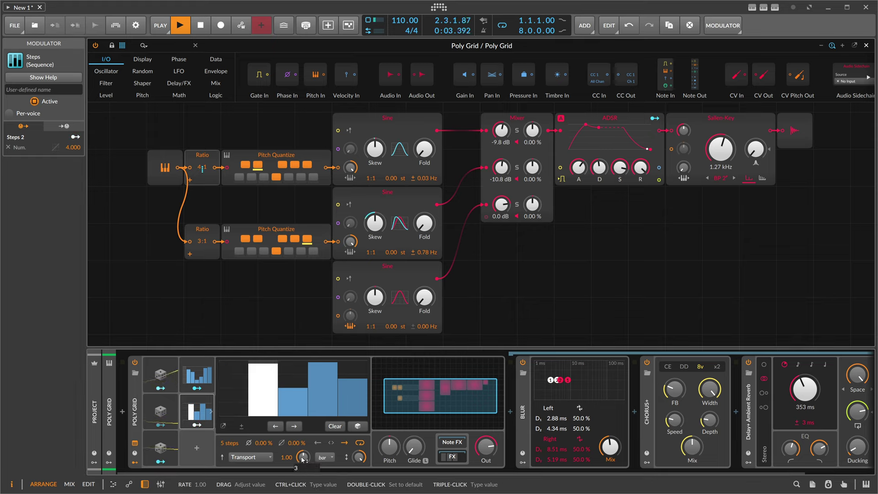
text(3)
key(Return)
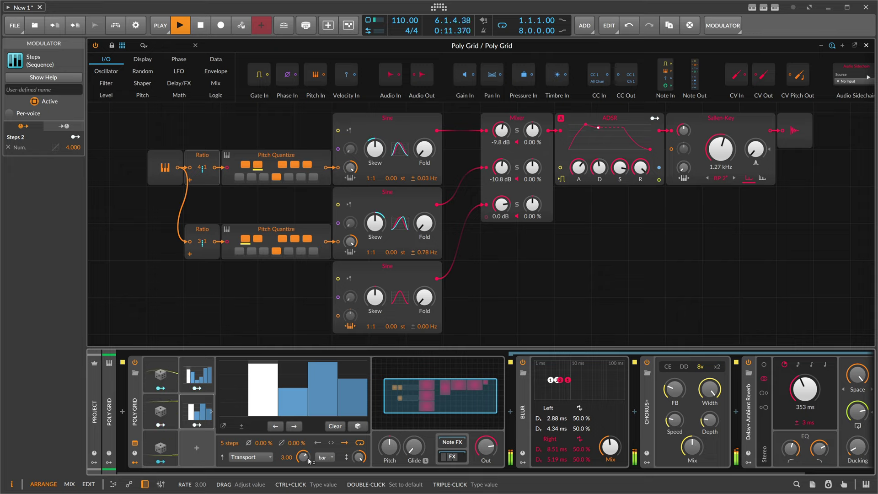
scroll(295, 455, right, 2)
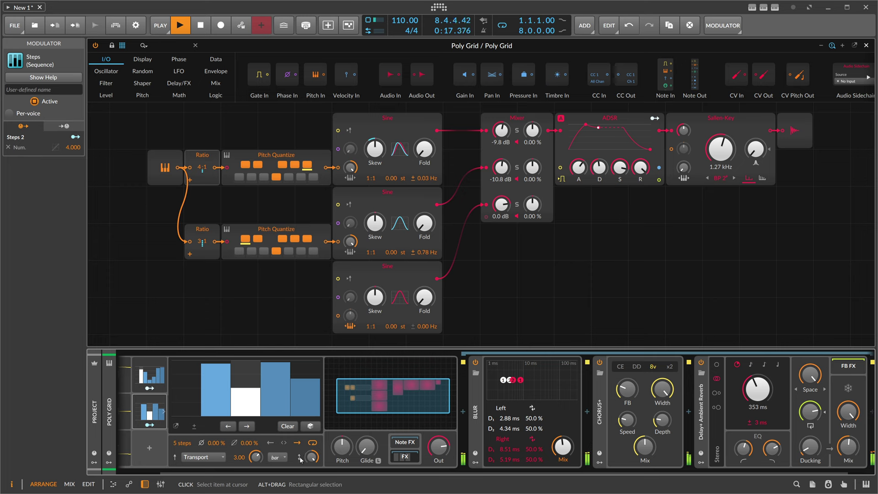
scroll(309, 448, left, 2)
Step: Close the Grid editor, solo the third track and insert a Note Grid device in front of its Poly Grid
click(865, 46)
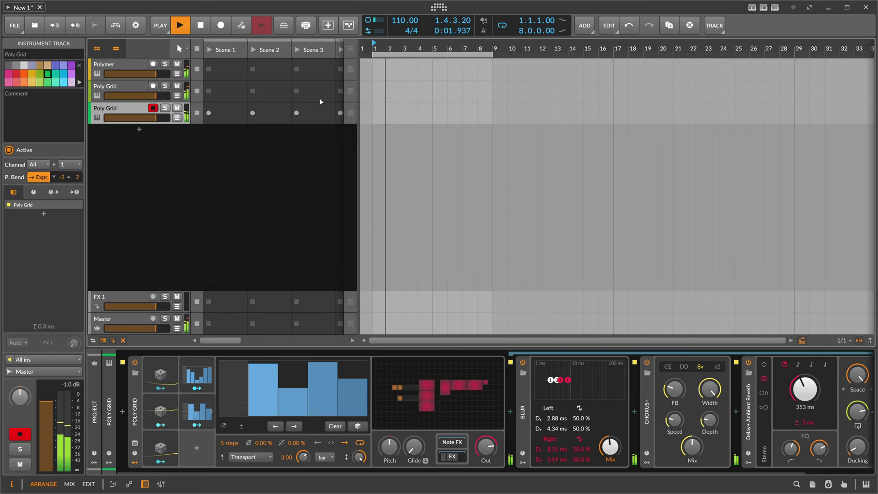
click(122, 411)
text(note grod)
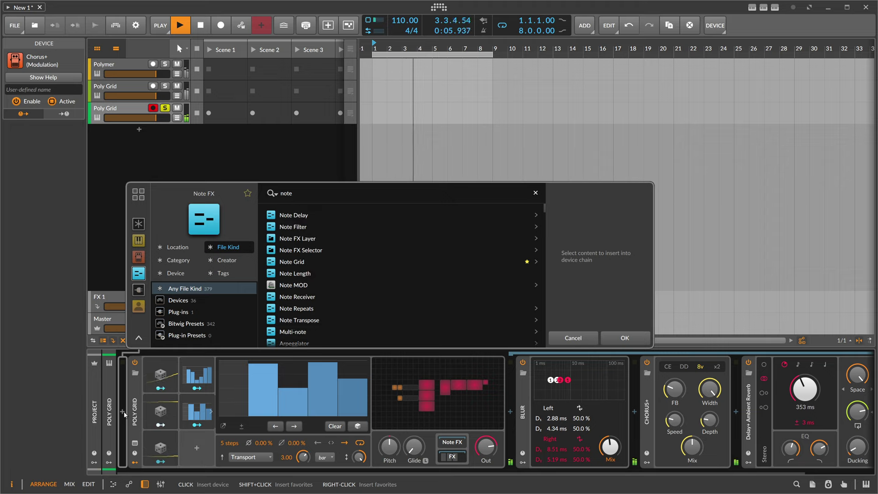
key(BackSpace)
key(BackSpace)
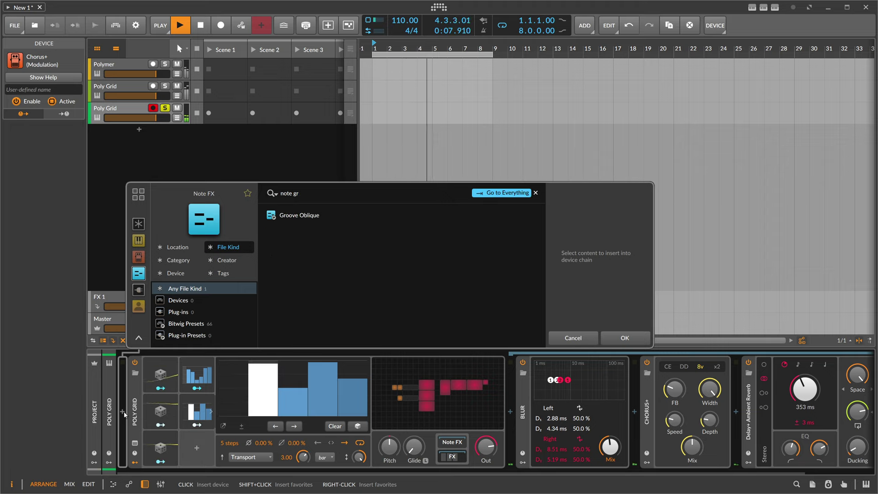
text(id)
key(Return)
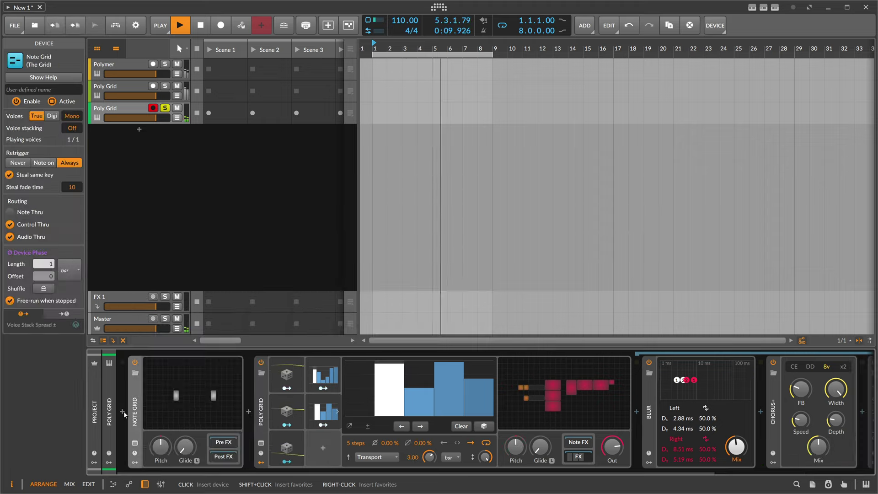
Step: Disconnect the pitch and gate cables from the Note Grid's note output and set its fixed pitch to D#2
double_click(598, 215)
drag(620, 215, 620, 215)
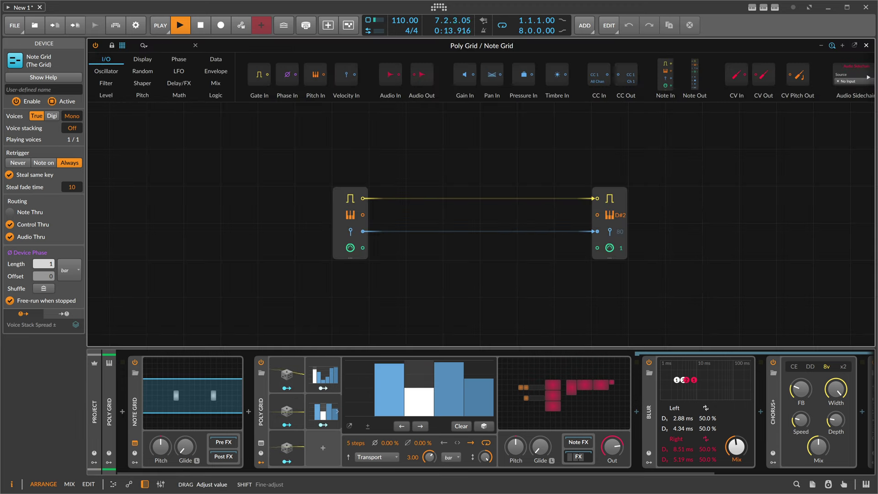
double_click(597, 198)
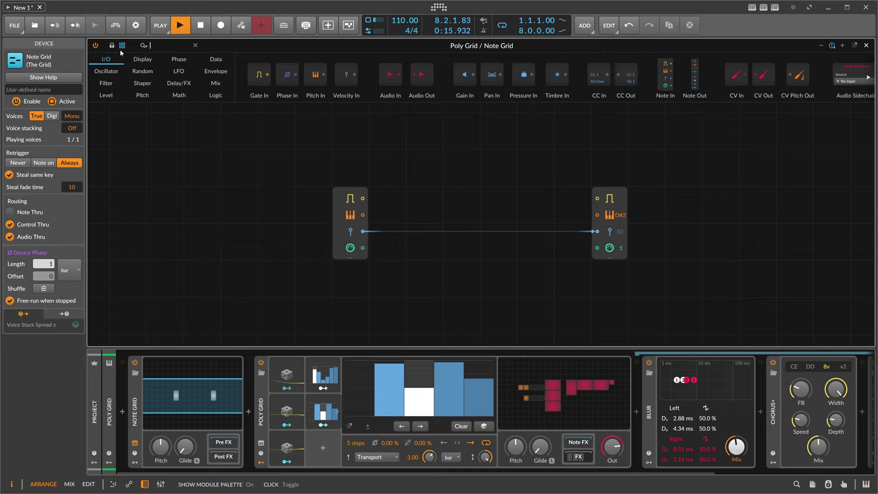
Step: Add a Triggers module set to N = 1 and feed its output into an Oscilloscope
text(trigger)
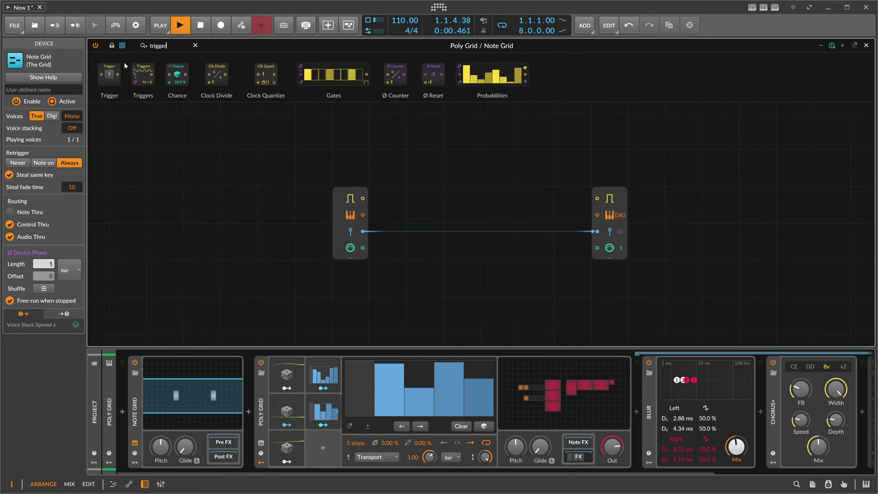
drag(152, 83, 400, 145)
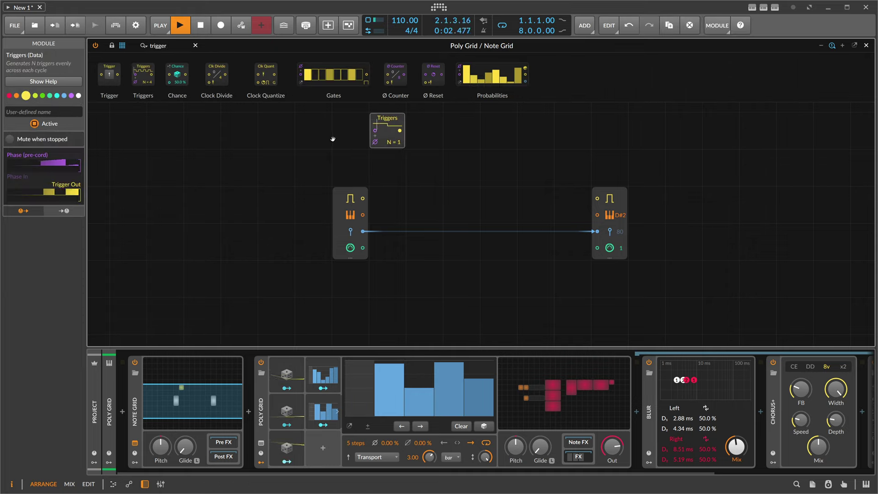
drag(171, 48, 87, 64)
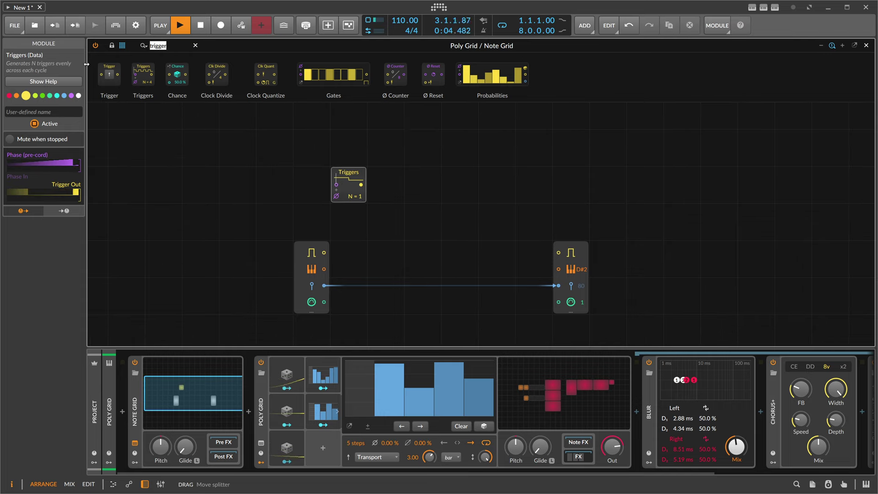
text(osc)
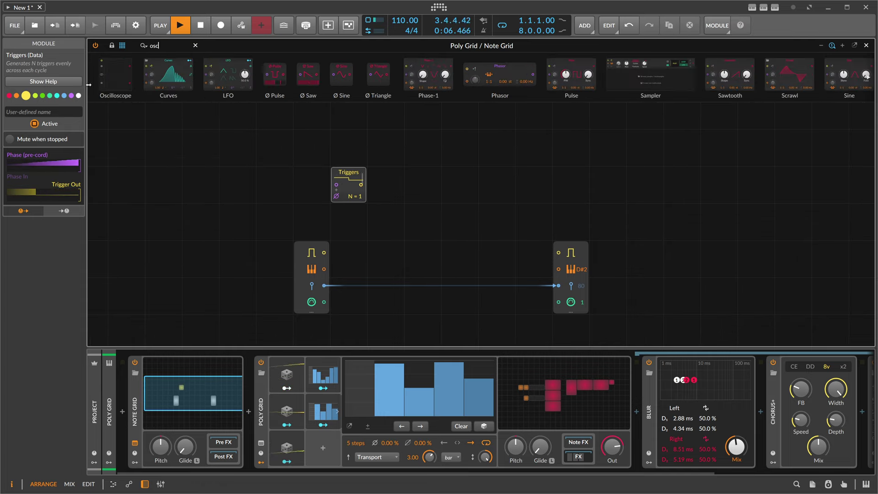
drag(115, 76, 446, 204)
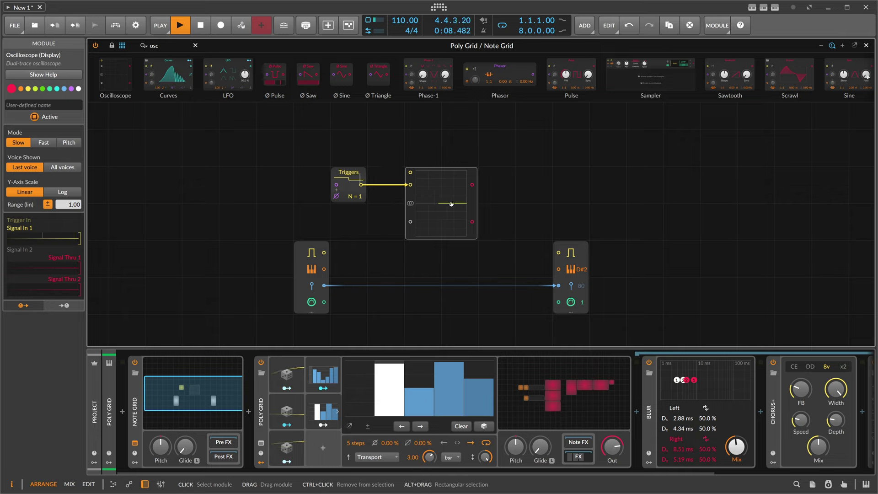
Step: Insert a Gate Length module set to 1 ms between Triggers and the Oscilloscope
double_click(163, 46)
text(lengt)
drag(122, 64, 384, 197)
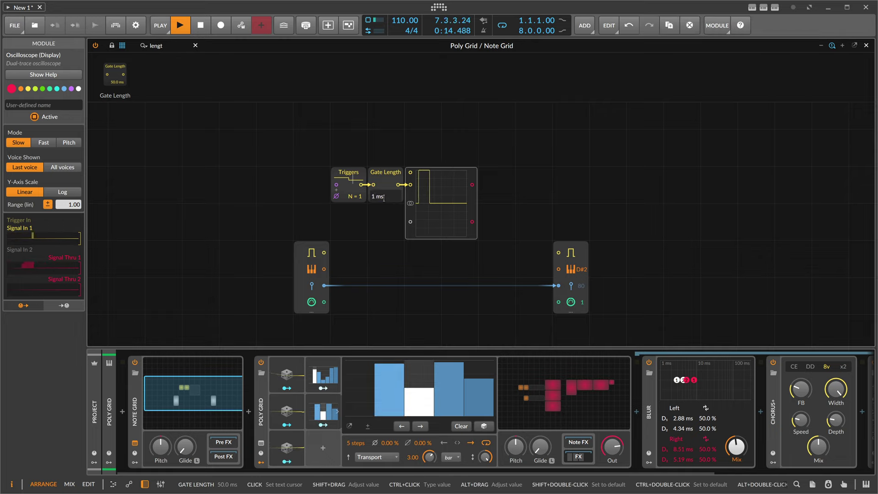
key(Return)
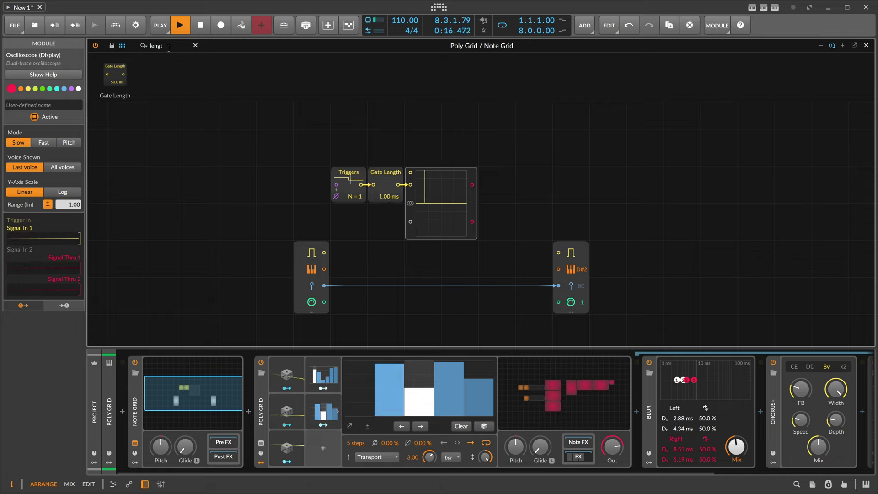
Step: Insert a NOT module between Gate Length and the Oscilloscope
drag(171, 46, 73, 44)
text(ne)
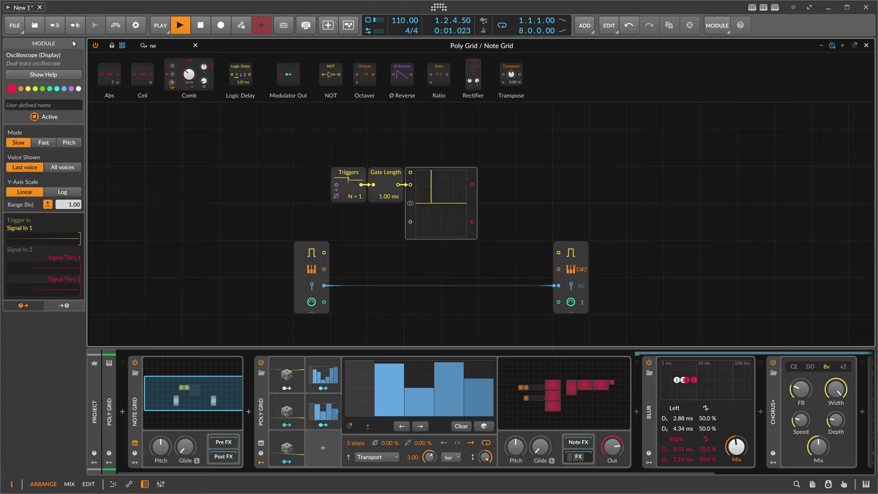
drag(331, 74, 419, 188)
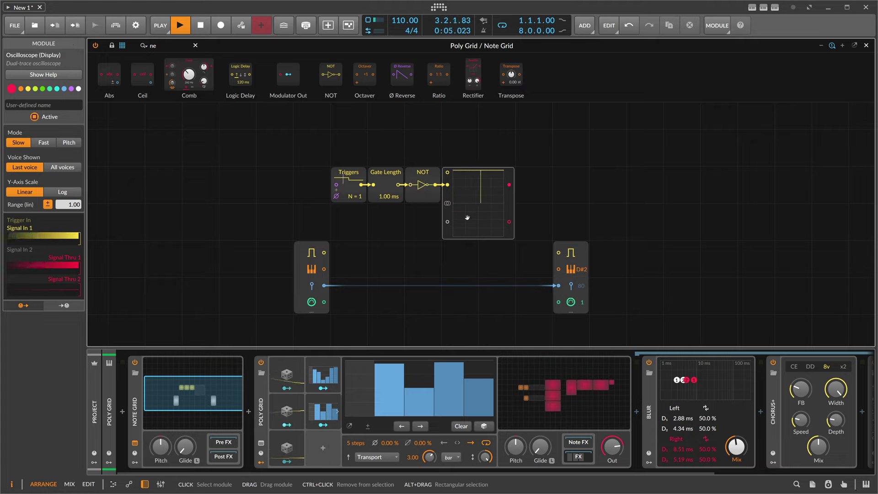
Step: Connect the NOT output to the note output's gate input and delete the Oscilloscope
drag(437, 184, 557, 252)
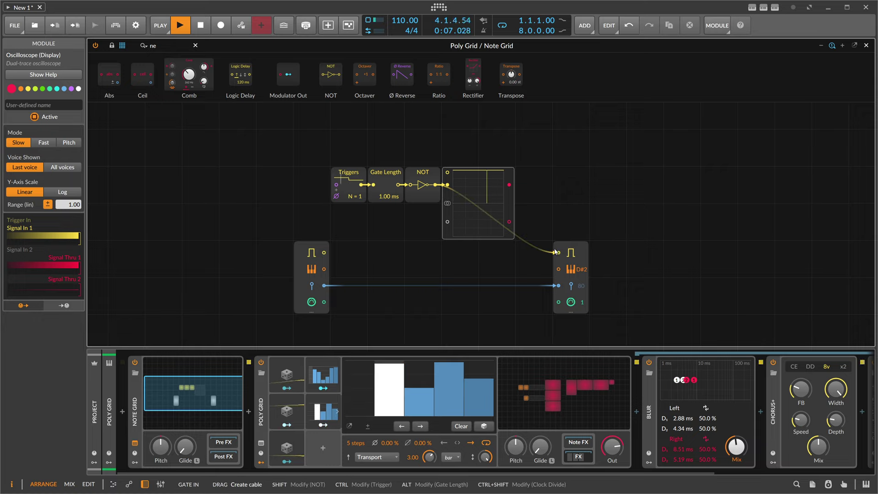
key(Delete)
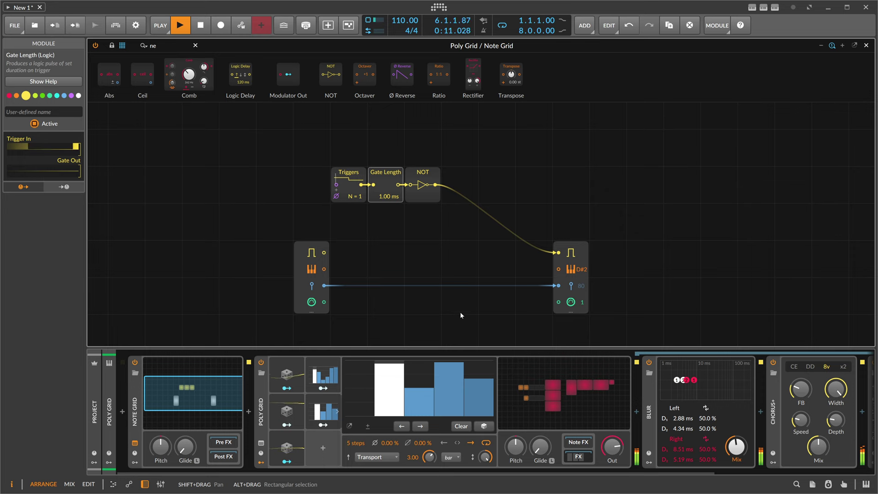
Step: Open the Poly Grid patch and sweep the Sallen-Key filter's cutoff, settling at 494 Hz
click(526, 388)
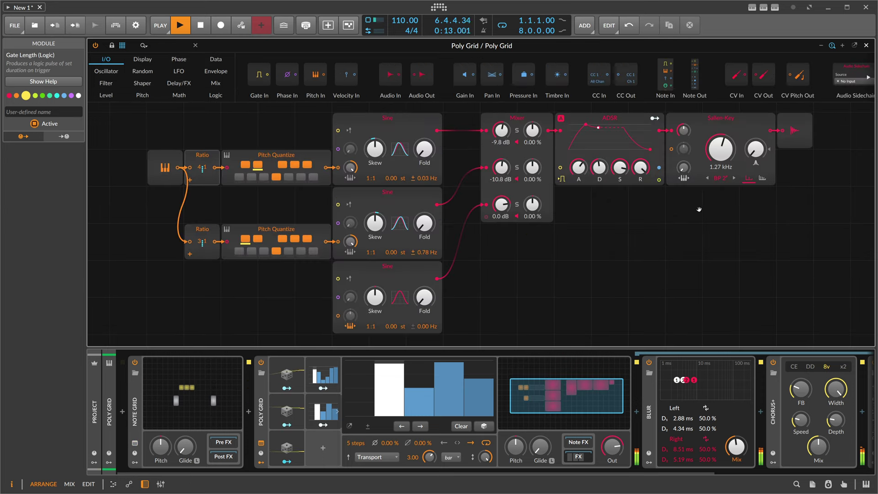
drag(699, 209, 630, 240)
drag(615, 161, 615, 166)
drag(652, 180, 653, 133)
drag(652, 179, 653, 202)
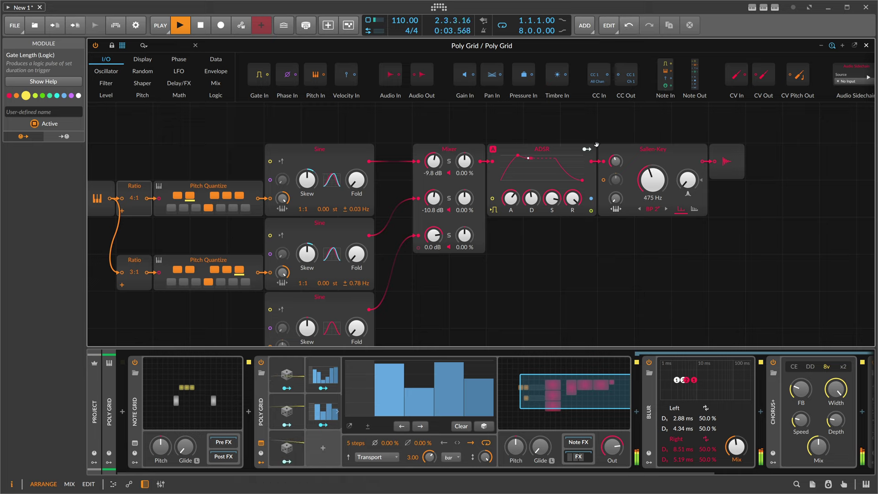
drag(582, 126, 552, 158)
drag(522, 230, 522, 225)
drag(617, 210, 616, 243)
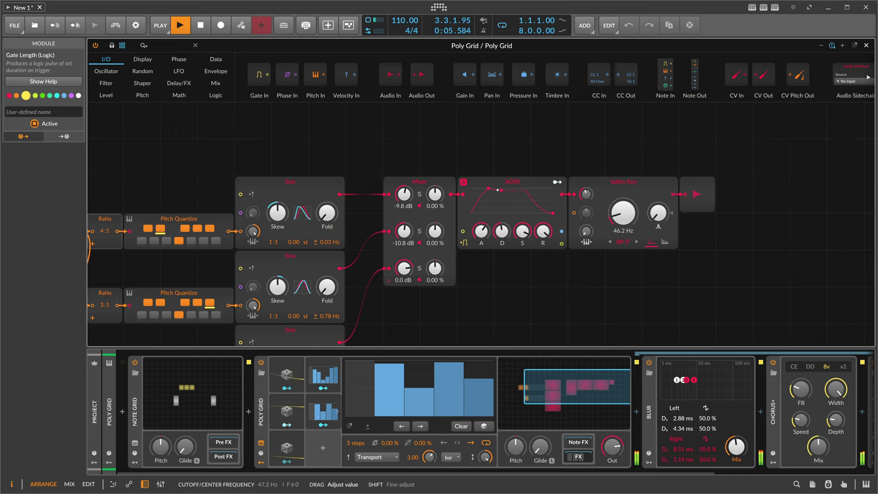
drag(617, 213, 617, 163)
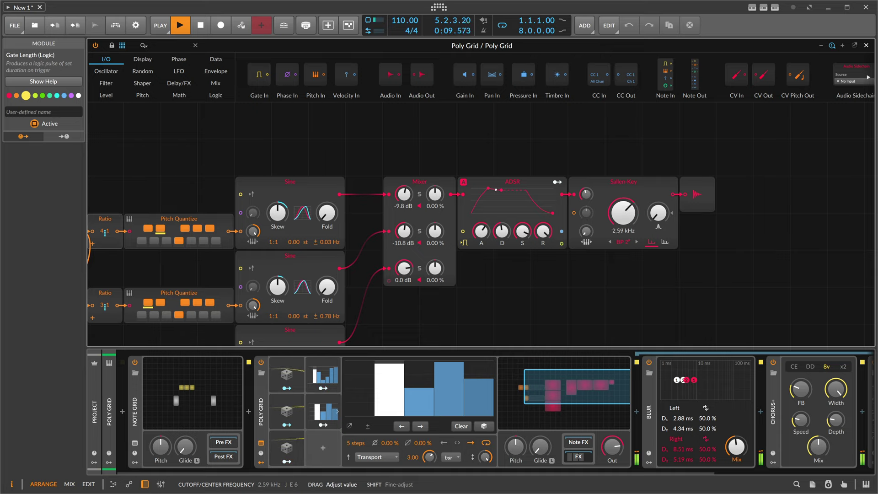
drag(621, 212, 621, 204)
Step: Add an S/H LFO module directly above the Sallen-Key filter and place Audio Out back beside the filter
drag(606, 159, 580, 180)
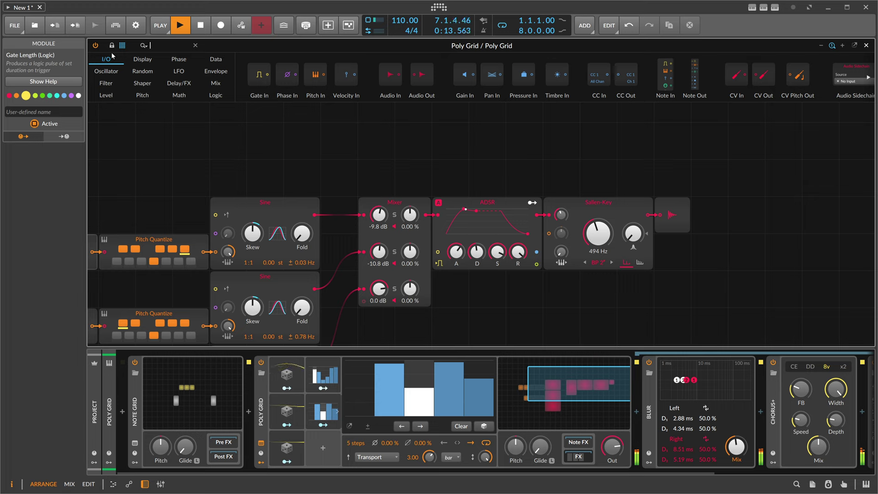
text(rand)
drag(299, 85, 595, 142)
drag(704, 203, 593, 203)
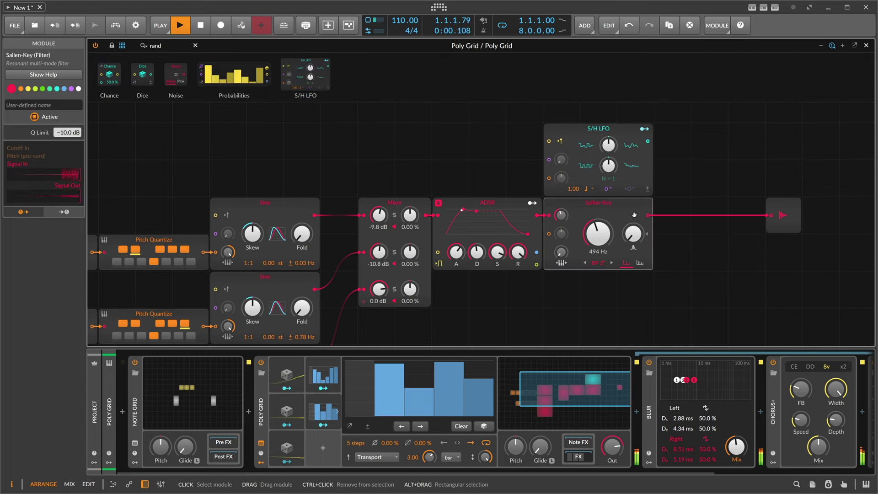
drag(781, 216, 672, 215)
Step: Set the S/H LFO to a smoother shape at a 0.18 Hz rate with retrigger on notes turned off
drag(608, 145, 608, 110)
click(586, 189)
click(607, 202)
click(589, 190)
drag(577, 192, 577, 189)
click(560, 141)
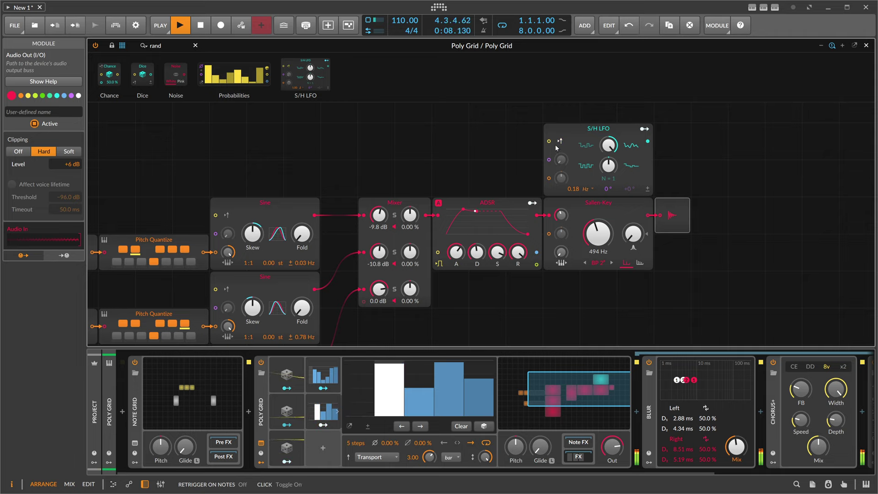
Step: Lower the Sallen-Key cutoff to 85.6 Hz and modulate it with the S/H LFO
click(644, 129)
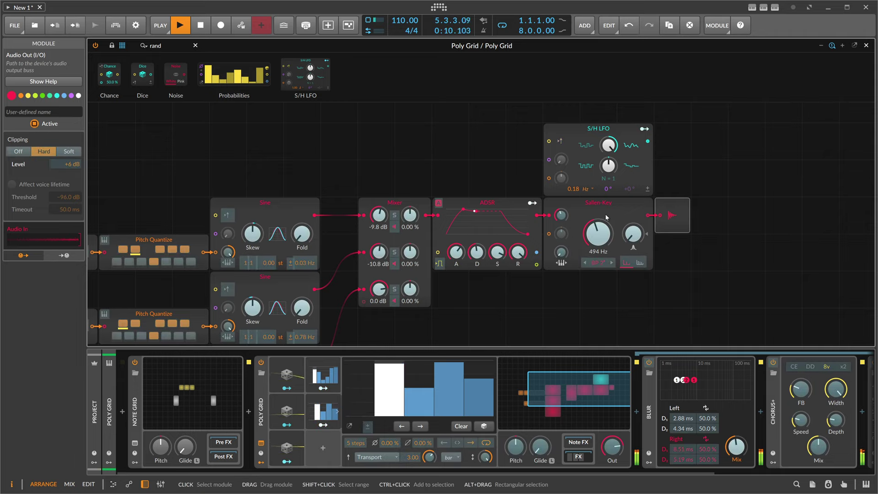
key(Escape)
mouse_move(599, 232)
mouse_down()
mouse_move(599, 261)
mouse_move(598, 216)
mouse_up()
click(645, 133)
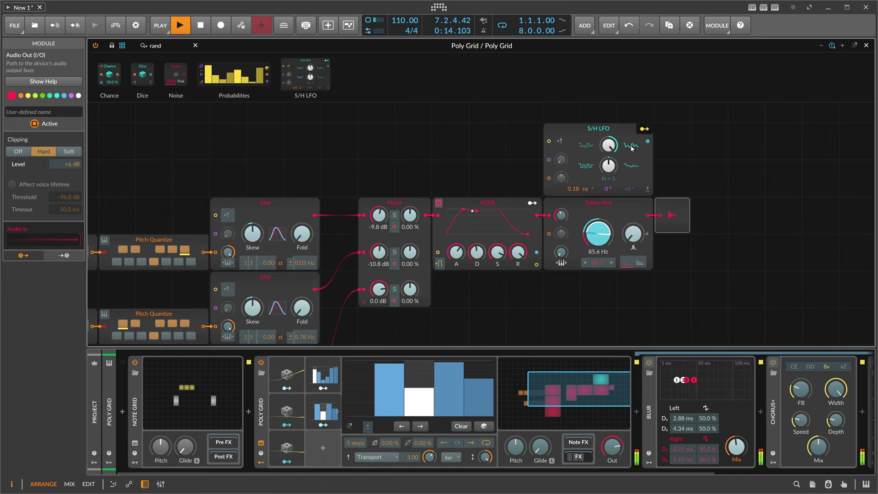
click(644, 130)
drag(486, 167, 493, 163)
drag(462, 248, 463, 248)
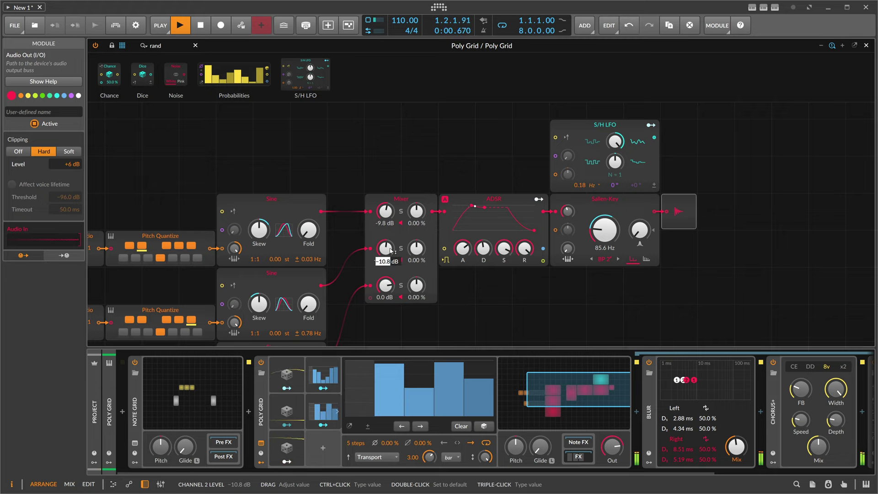
text(-13)
key(Return)
ctrl+click(389, 218)
text(-16)
key(Return)
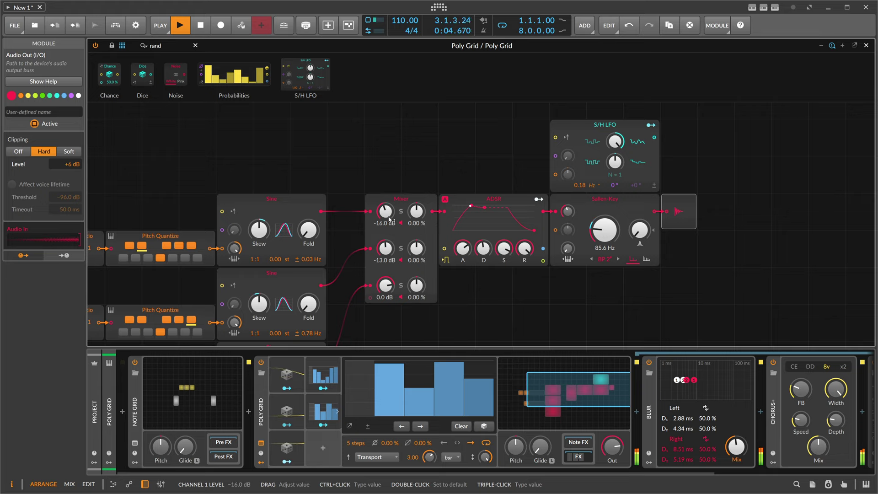
Step: Try lower Mixer levels of -20 dB on channel 1 and -18 dB on channel 2
ctrl+click(387, 211)
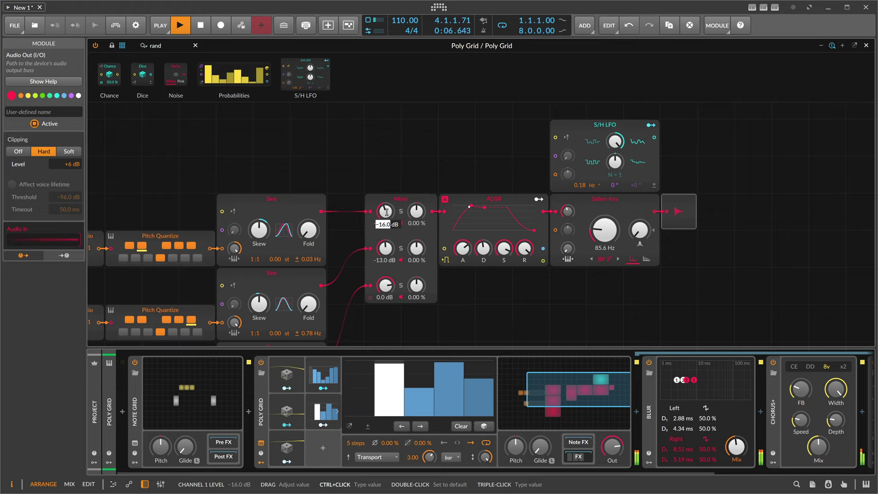
text(-20)
key(Return)
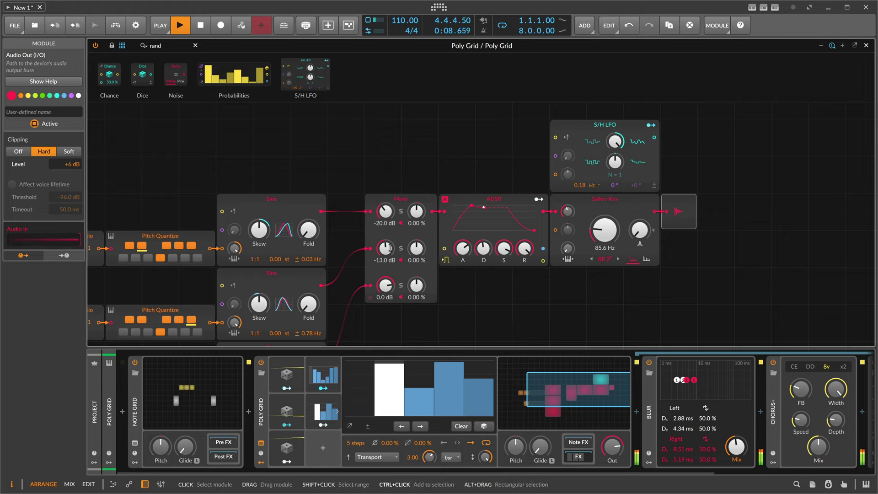
ctrl+click(389, 253)
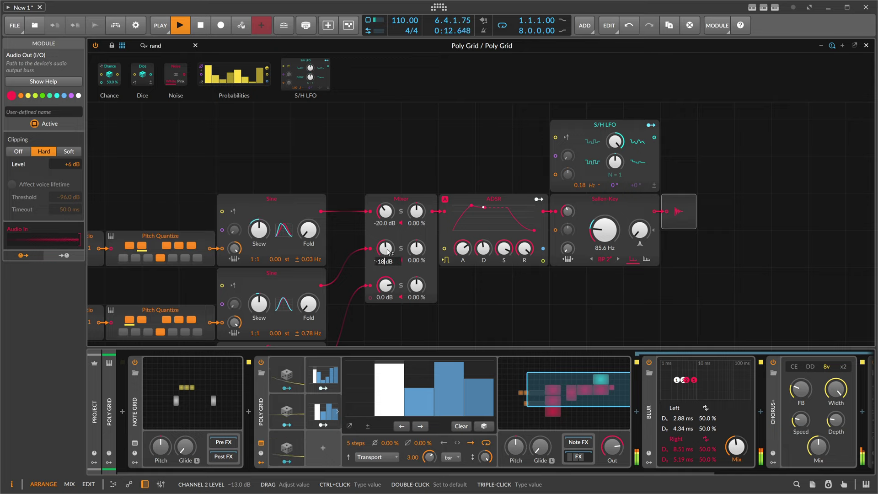
text(-18)
key(Return)
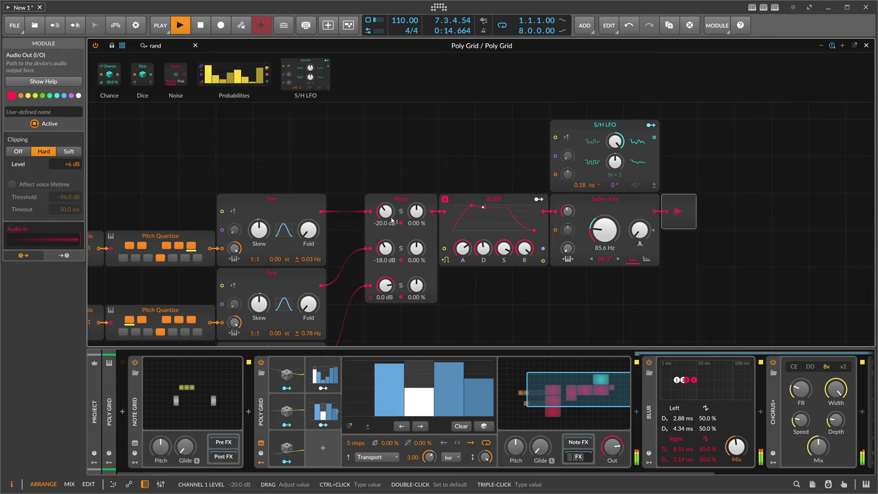
ctrl+click(391, 214)
text(-16)
key(Return)
ctrl+click(389, 248)
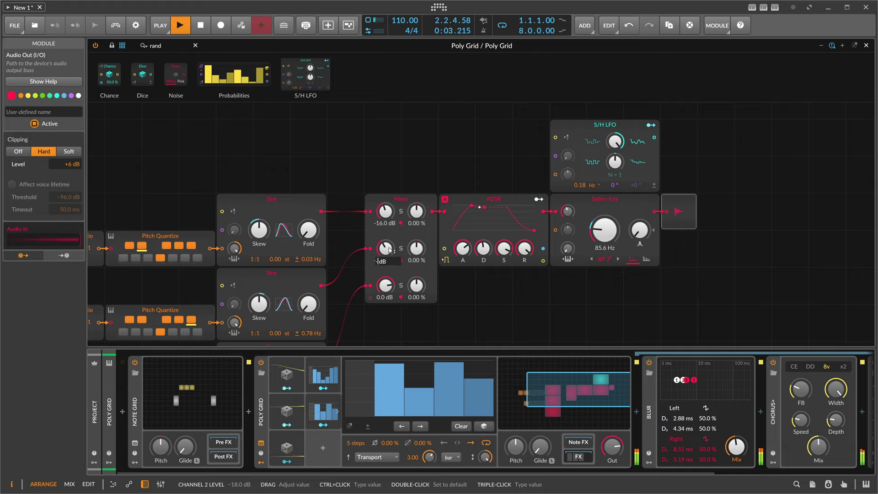
text(-14)
key(Return)
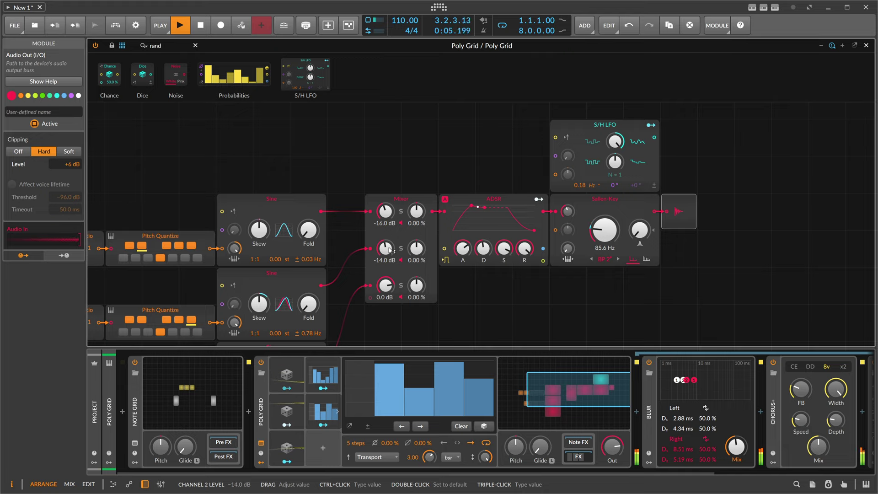
Step: Check which Random modulators are mapped to the Skew of the Sine modules
scroll(370, 242, down, 3)
scroll(370, 242, left, 2)
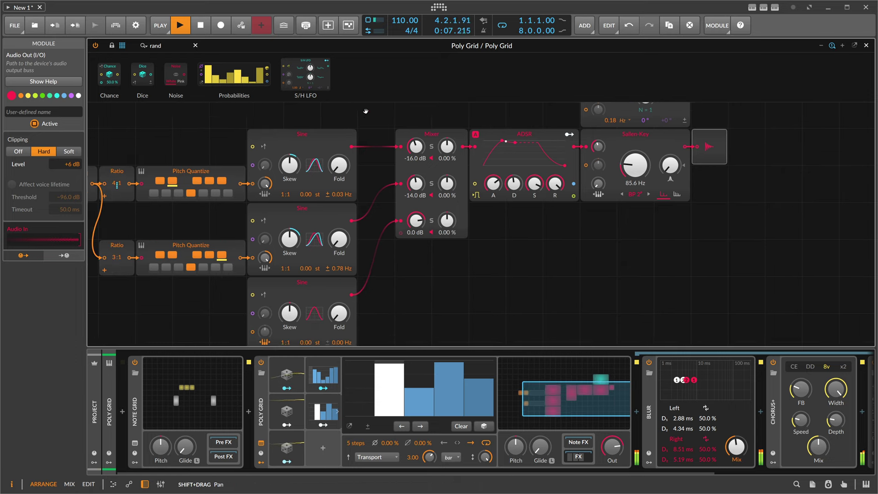
mouse_move(349, 238)
mouse_down()
mouse_move(349, 215)
mouse_move(343, 235)
mouse_up()
drag(207, 141, 312, 171)
right_click(396, 188)
click(431, 269)
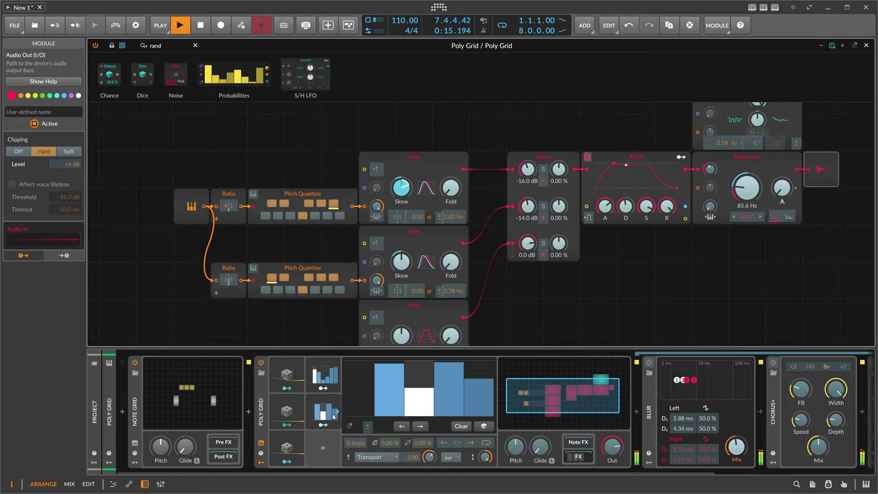
click(287, 424)
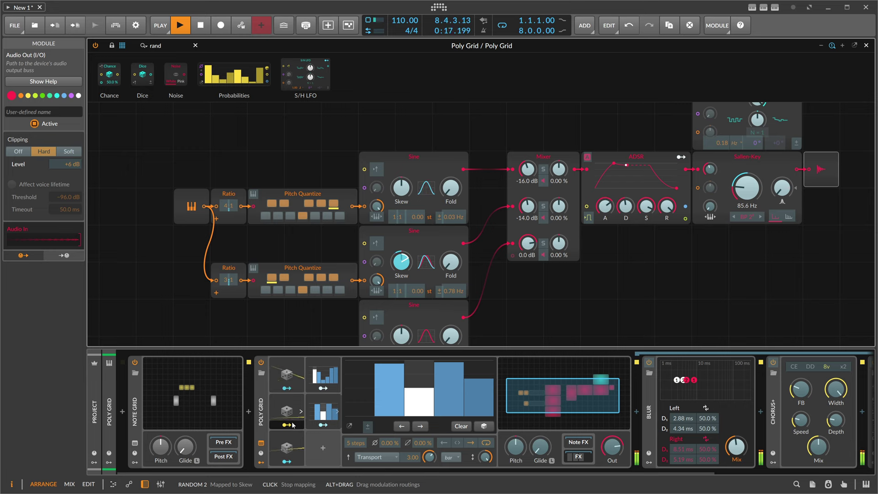
click(292, 425)
Step: Duplicate the third Random modulator into the slot beside it and map the copy to the second Sine's Fold by about +5.21 st
drag(291, 447, 323, 448)
click(323, 461)
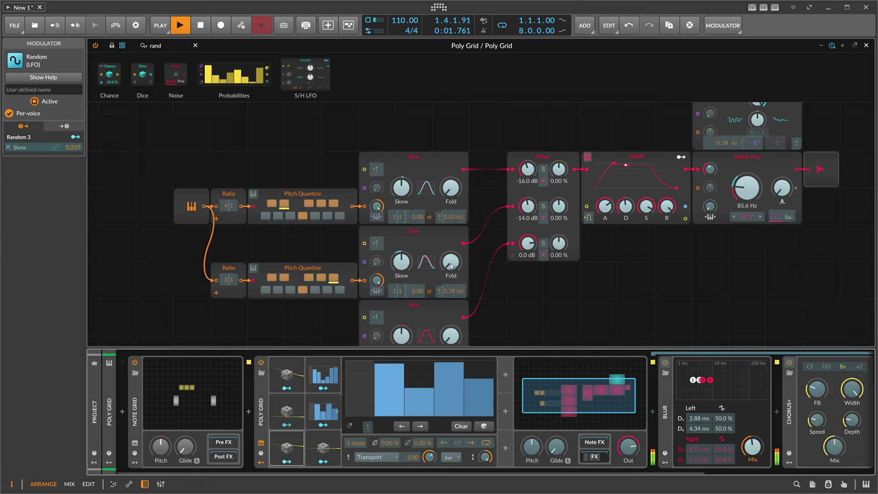
drag(450, 266, 450, 256)
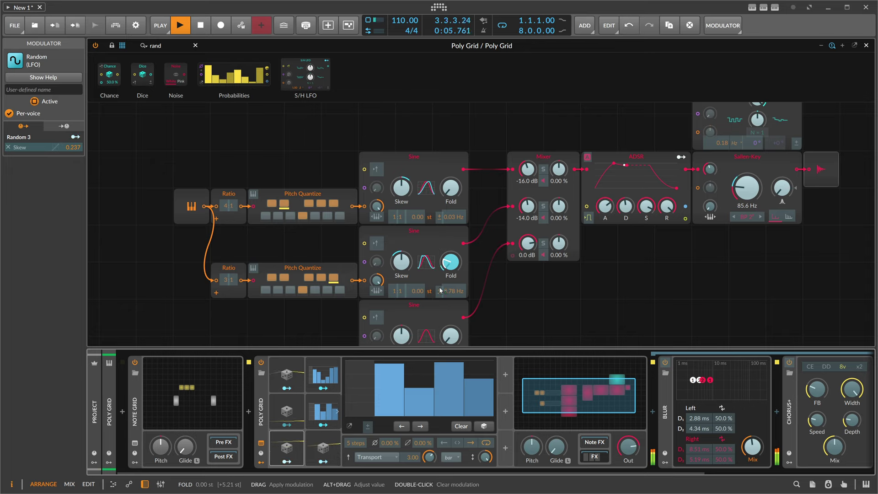
Step: Duplicate the fourth Random modulator into an empty slot and map the copy to the first Sine's Fold by 12.00 st
click(323, 462)
drag(323, 446, 514, 372)
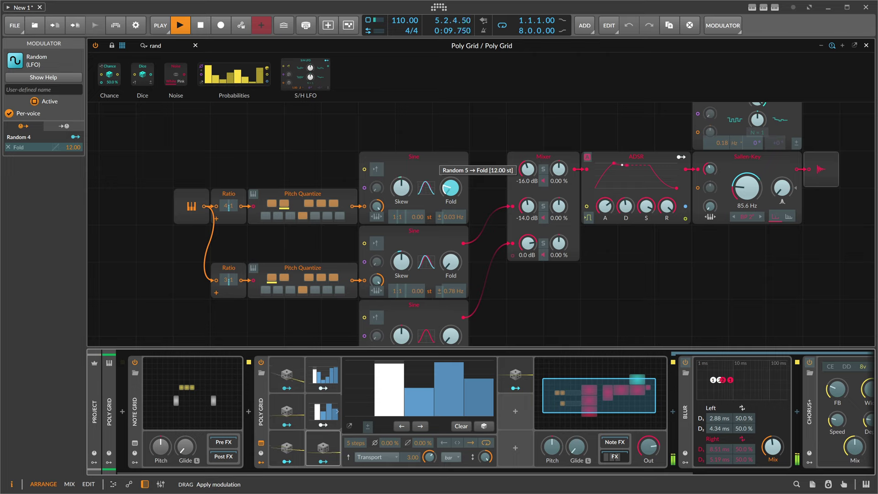
click(514, 388)
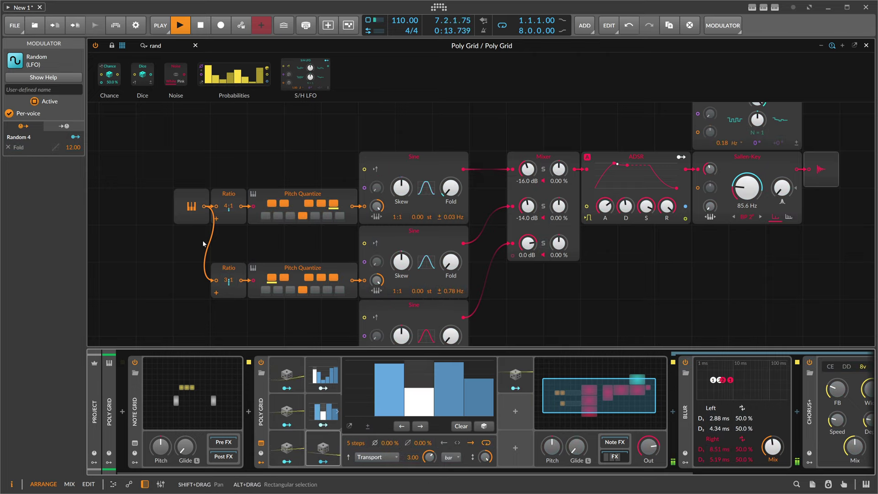
Step: Set the frequency ratio of the first and second Sine modules to 1:2
shift+drag(168, 241, 185, 231)
drag(416, 208, 416, 200)
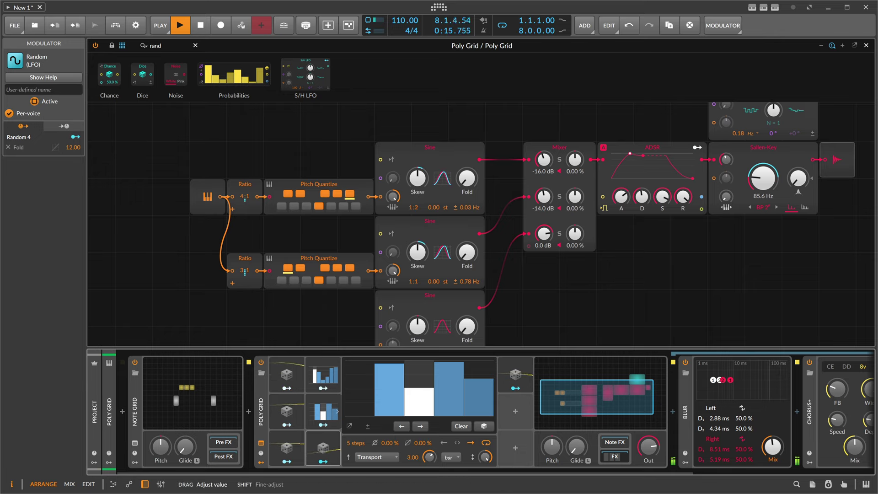
shift+drag(318, 232, 280, 232)
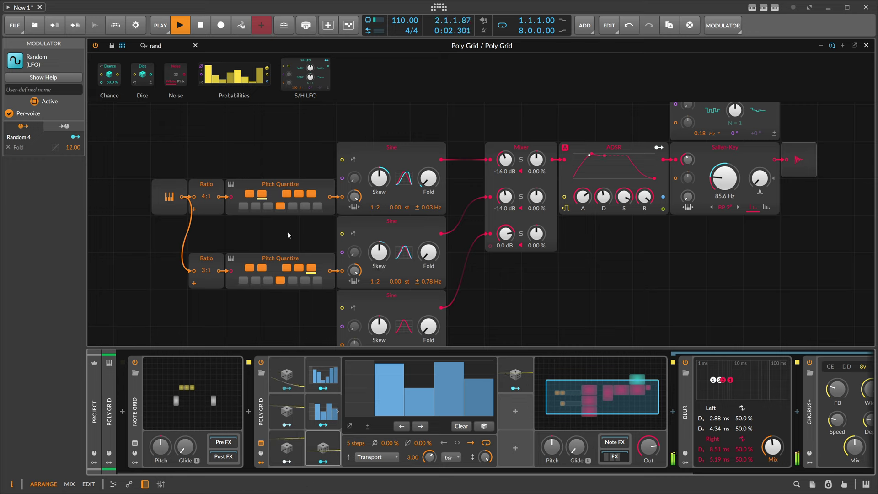
Step: Insert a Peak Limiter after the Delay+ at the end of the FX chain and set its input gain to +4.8 dB
scroll(300, 254, down, 1)
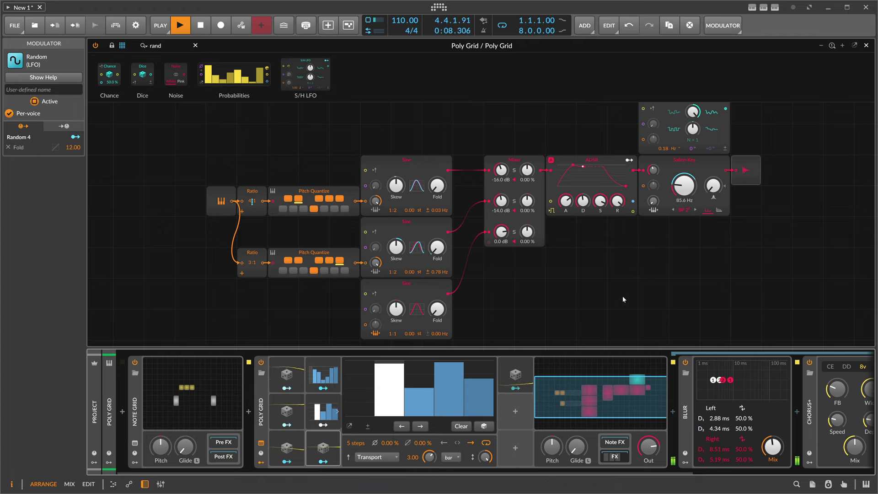
scroll(586, 458, right, 4)
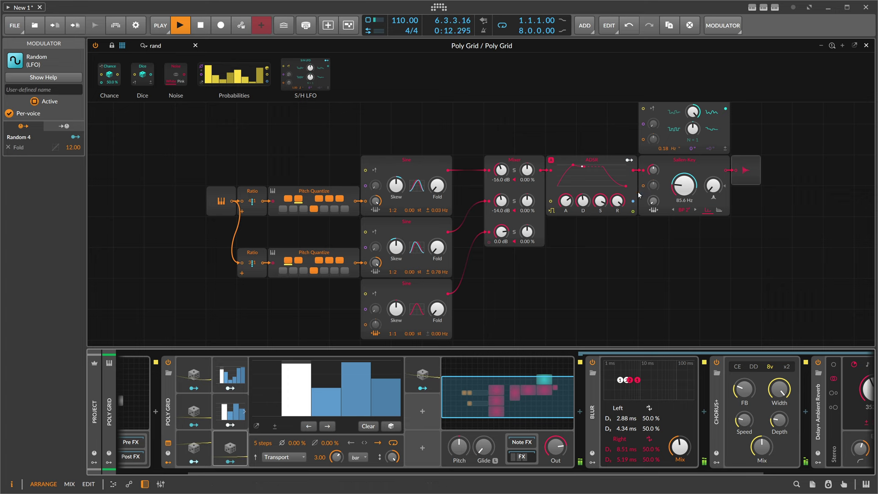
drag(659, 273, 603, 269)
drag(608, 472, 727, 472)
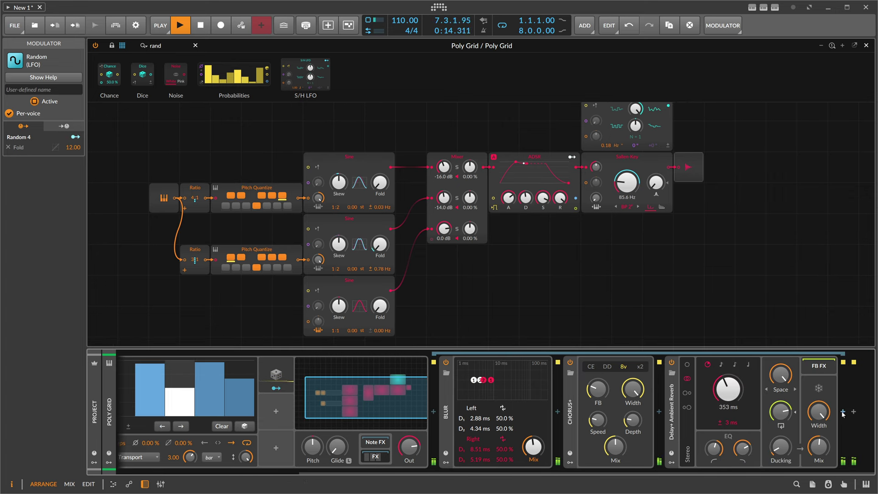
click(843, 413)
text(peak)
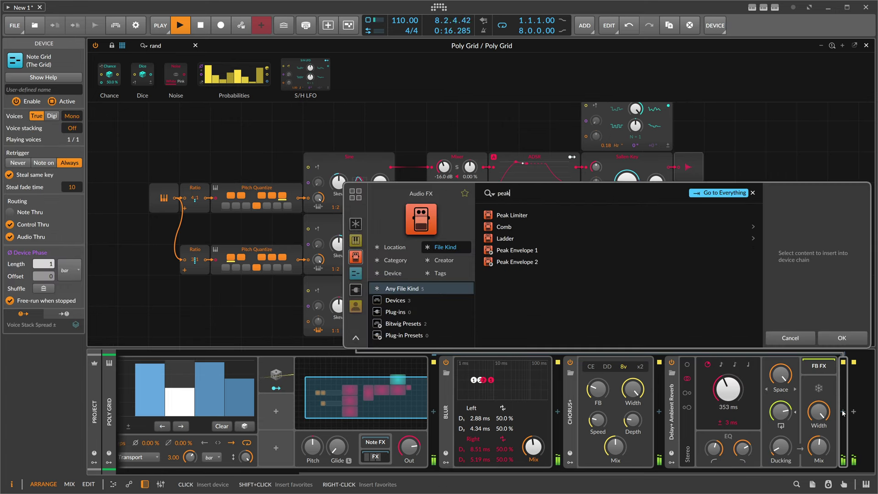
key(Down)
key(Return)
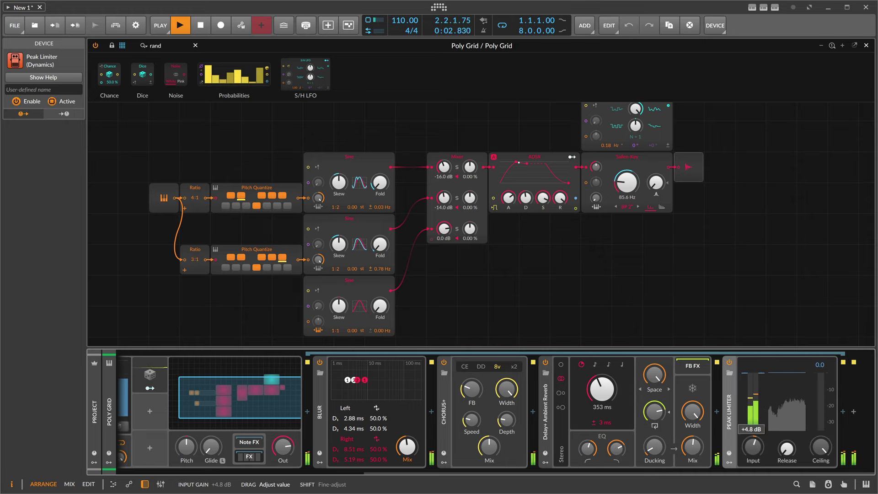
Step: Insert an EQ-5 between the Delay+ and the Peak Limiter
click(716, 411)
text(eq)
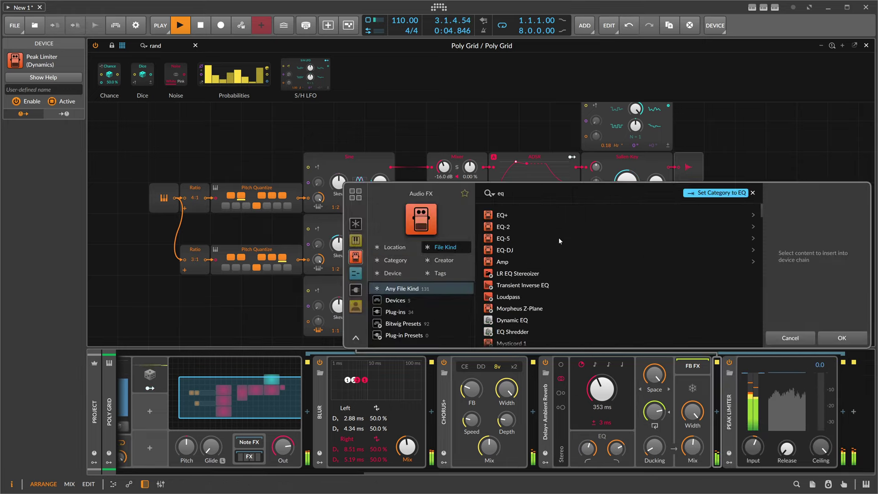
click(515, 236)
double_click(514, 236)
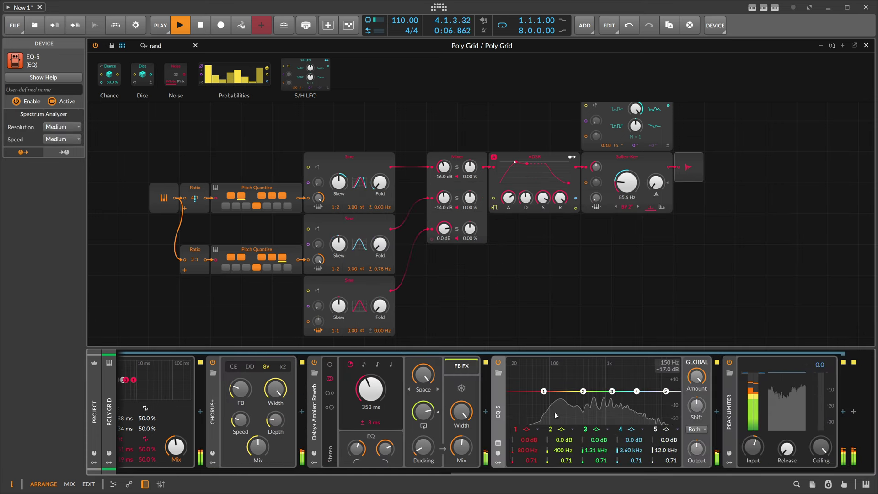
Step: Shape the EQ-5 with a low cut on band 1 at 237 Hz, Q 0.39, and band 3 at 1.76 kHz, +0.7 dB
click(537, 429)
click(556, 439)
drag(543, 391, 619, 391)
mouse_move(563, 391)
mouse_down()
mouse_move(582, 412)
mouse_move(579, 393)
mouse_move(571, 393)
mouse_up()
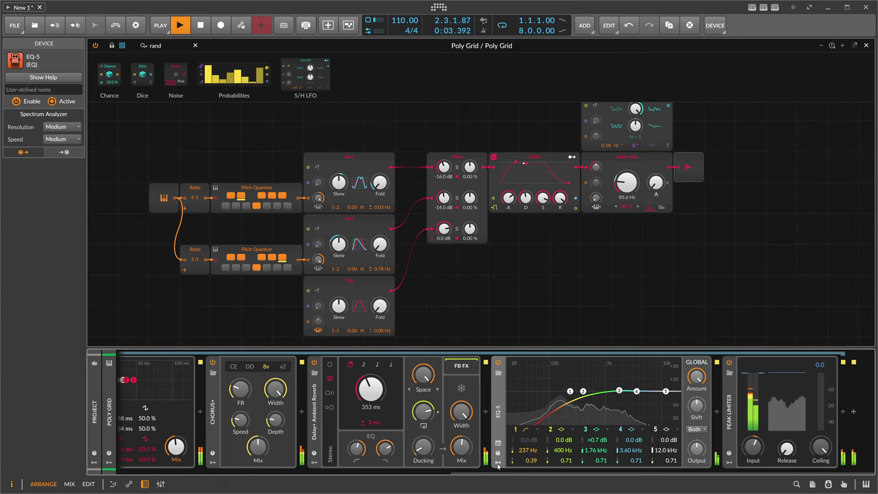
Step: Hide the Poly Grid's FX chain and close its grid editor
click(312, 472)
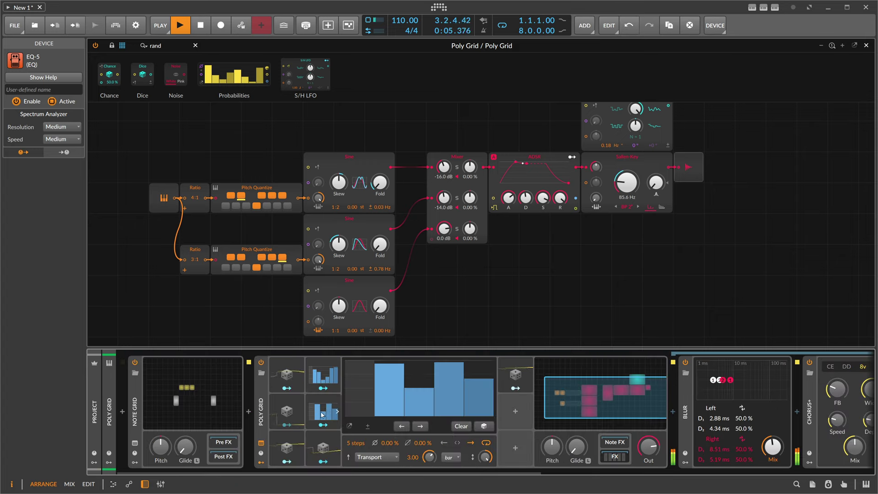
click(616, 456)
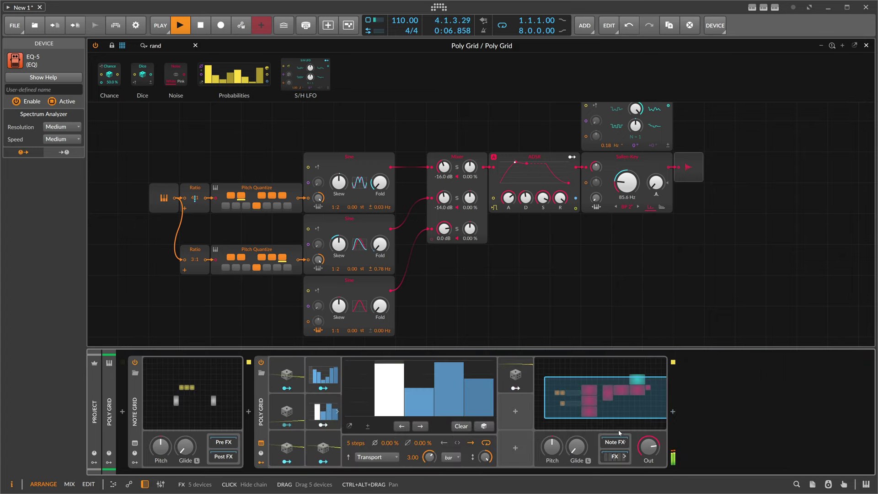
click(787, 126)
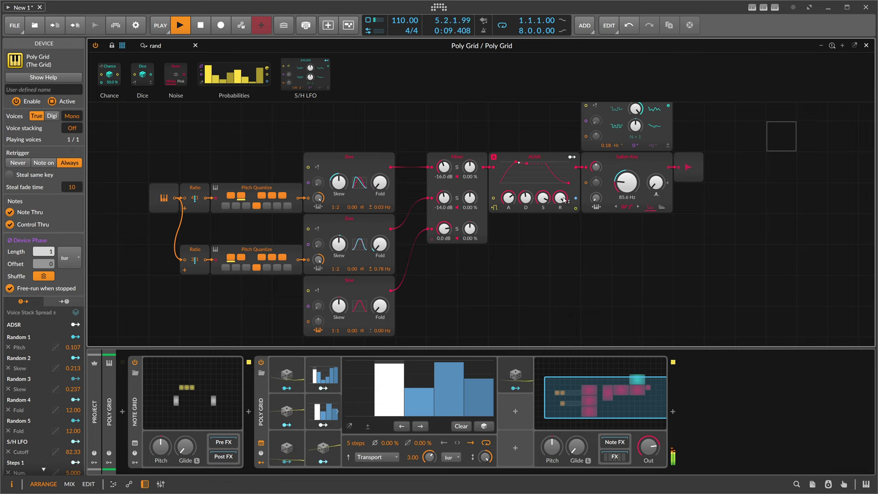
click(865, 46)
Step: Lower the output level of the Poly Grid device on the third track slightly
click(165, 109)
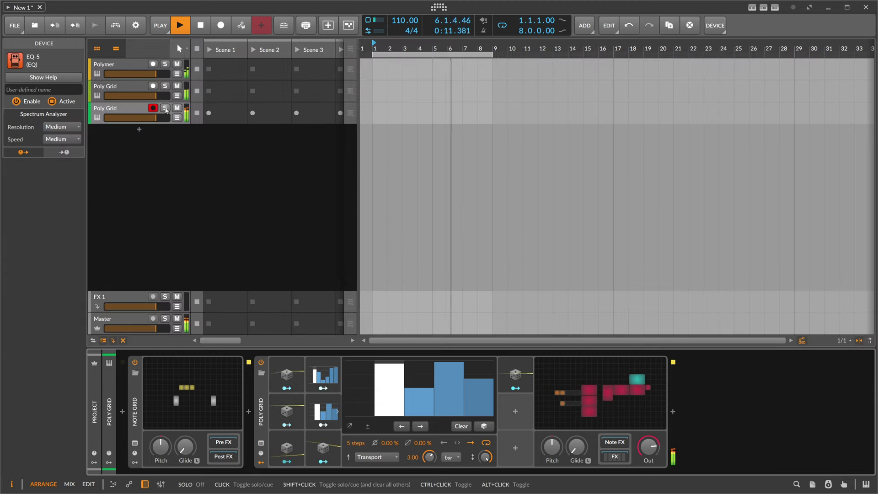
click(145, 110)
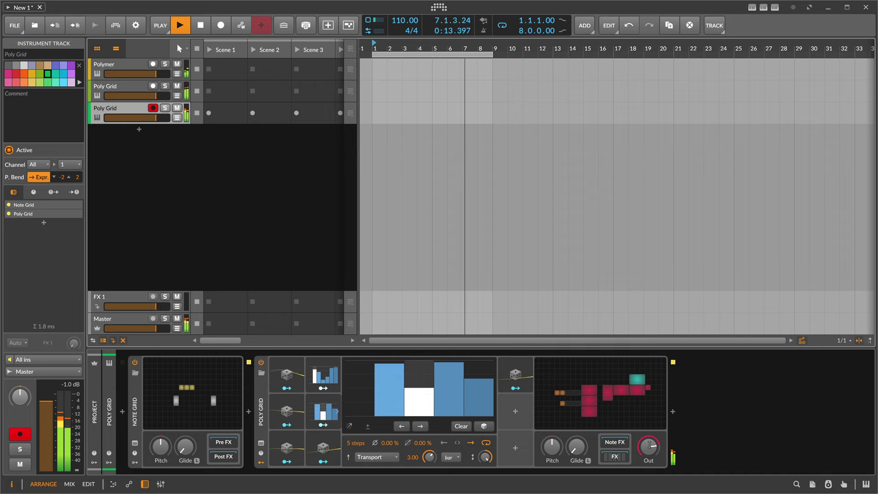
drag(650, 446, 652, 445)
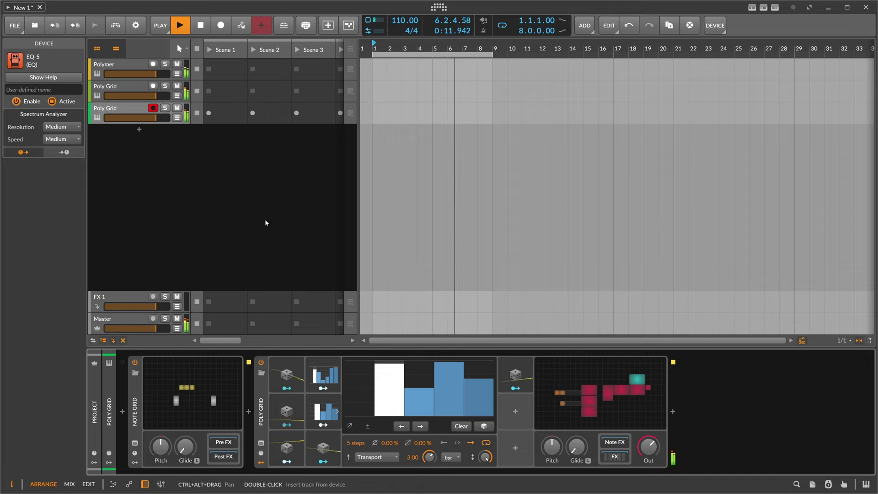
Step: Add a new instrument track with a Polymer below the third track
click(153, 120)
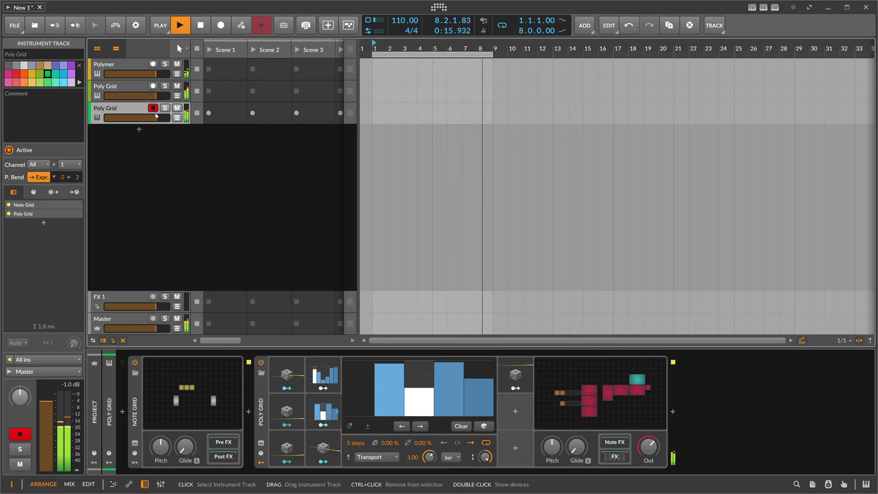
click(139, 129)
text(polymer)
key(Return)
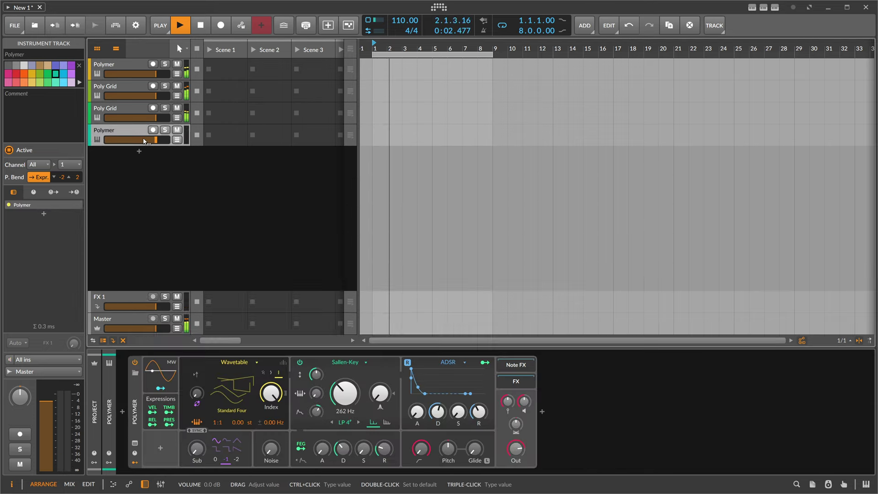
click(241, 134)
double_click(226, 136)
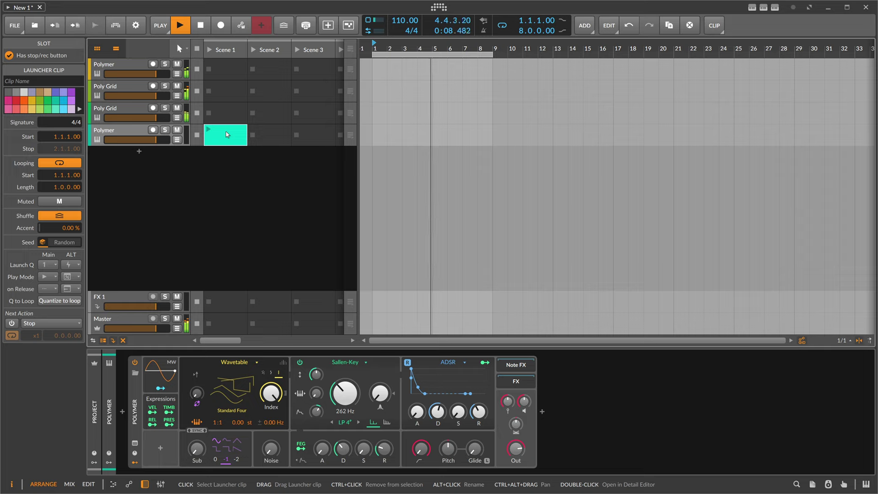
key(Delete)
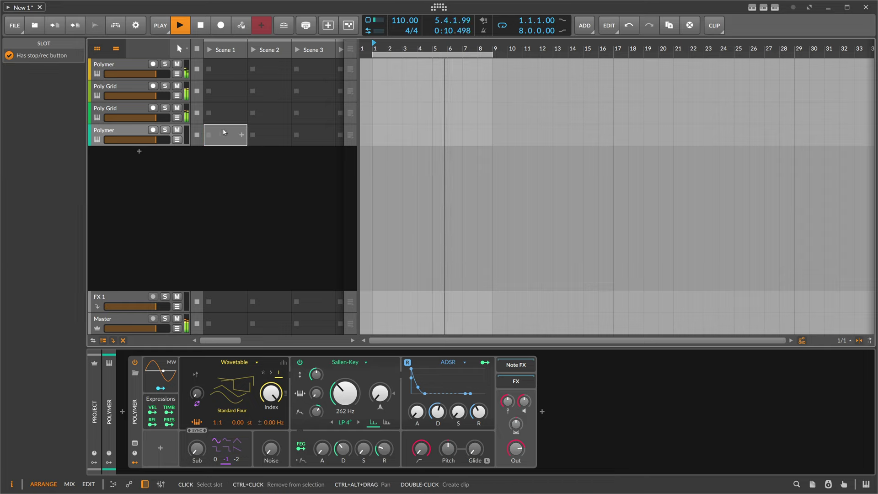
Step: Insert a Note Grid before the new track's Polymer and open its grid editor
click(122, 412)
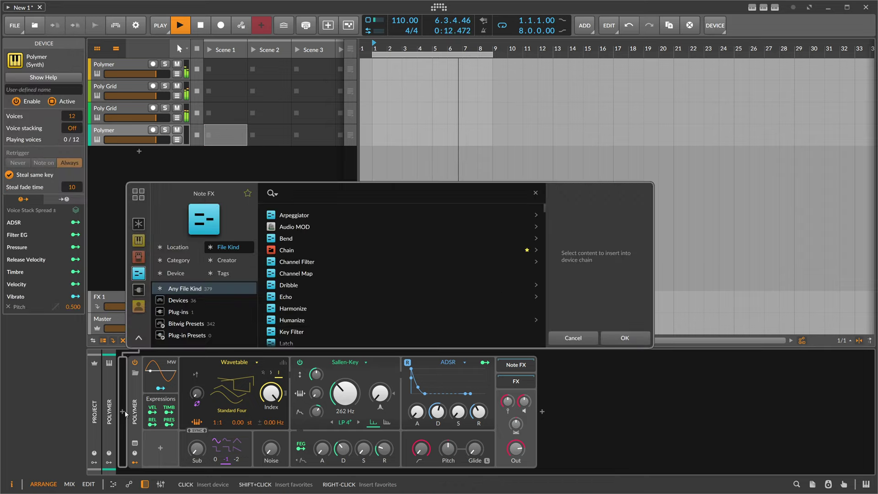
text(note grid)
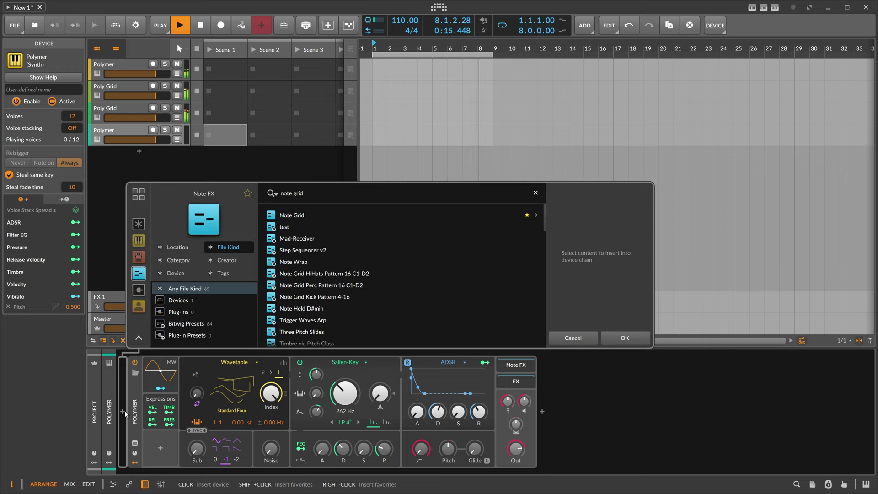
key(Return)
click(178, 398)
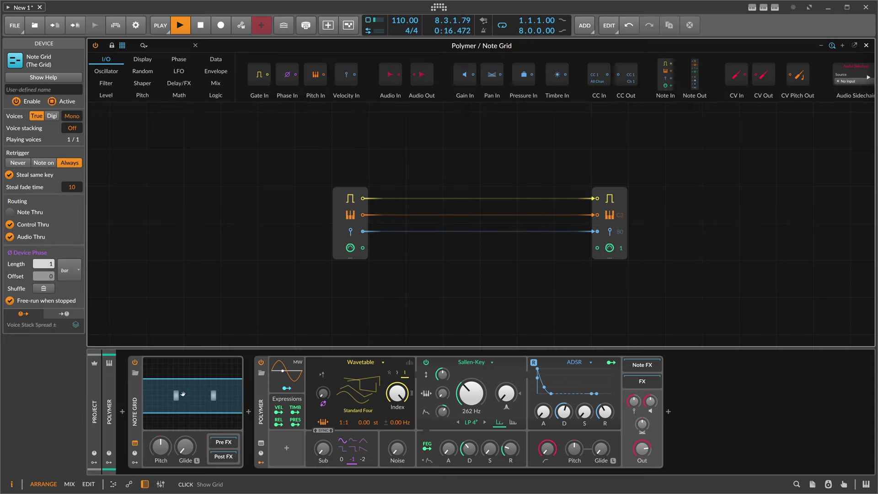
Step: Add a Triggers module with N = 8 wired to the note output's gate, and set the output's pitch to D#0
text(trigger)
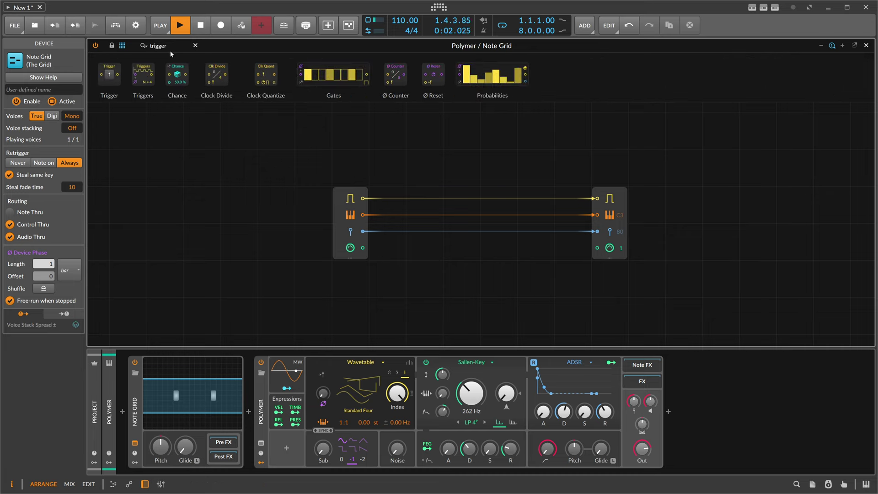
drag(109, 74, 391, 134)
drag(452, 143, 487, 276)
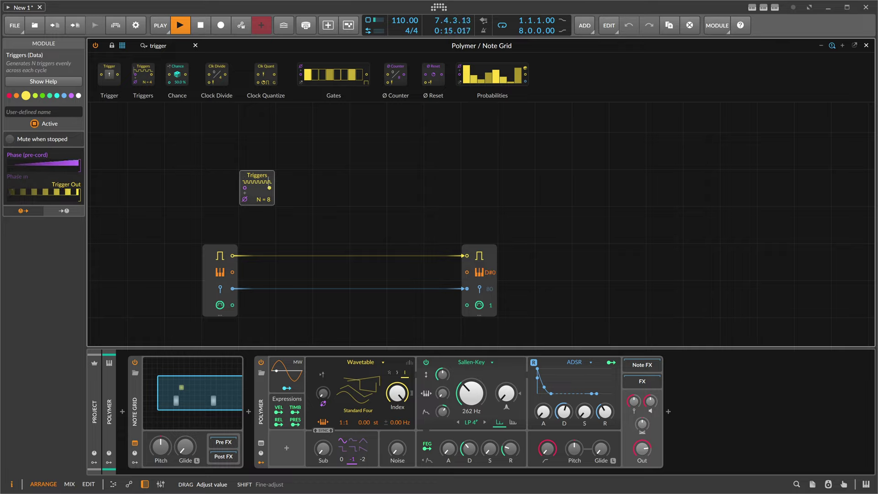
drag(456, 247, 466, 255)
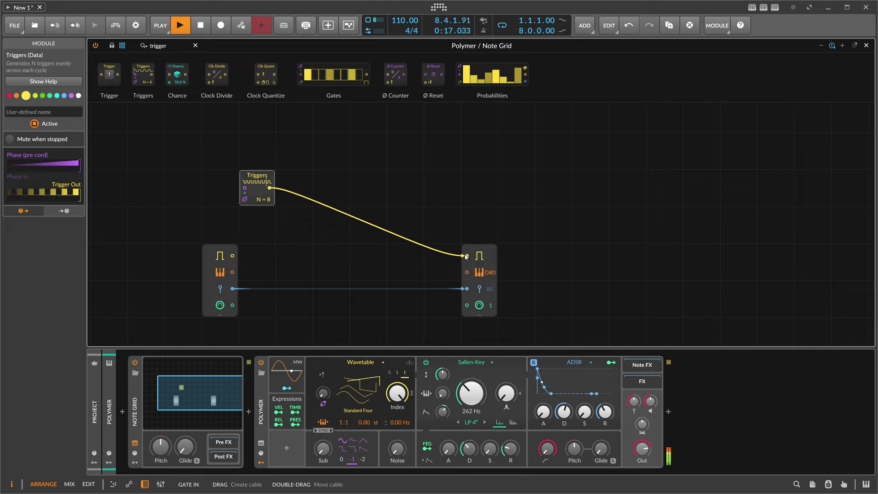
Step: Lower the Polymer's filter cutoff to 144 Hz and adjust its filter envelope amount
drag(467, 397, 467, 405)
drag(442, 416, 442, 413)
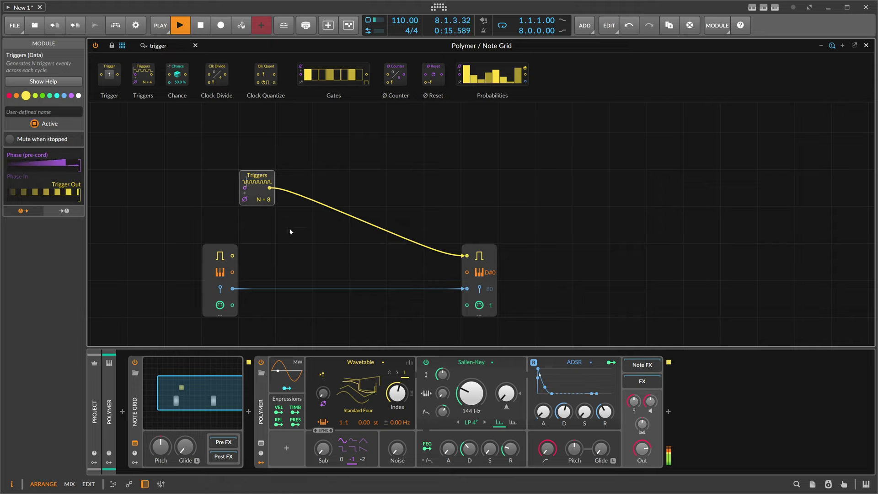
Step: Try a step count of 16 in the Triggers module and set it back to 8
double_click(270, 201)
text(18)
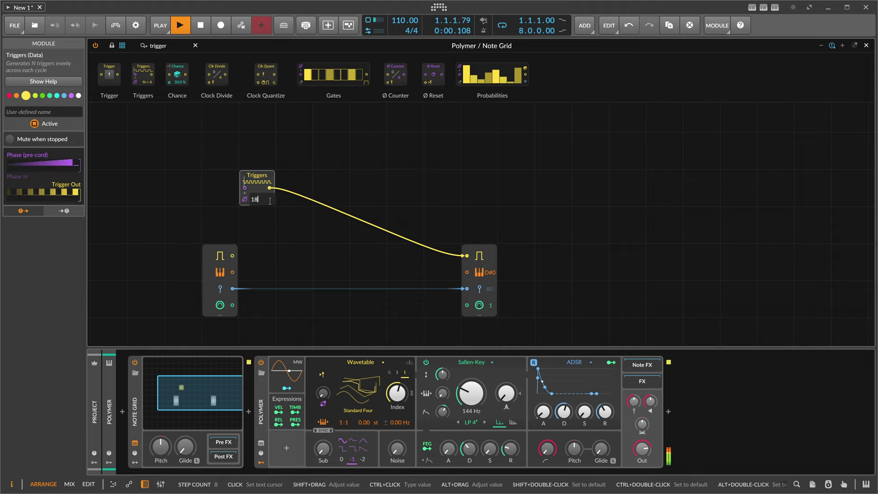
key(Return)
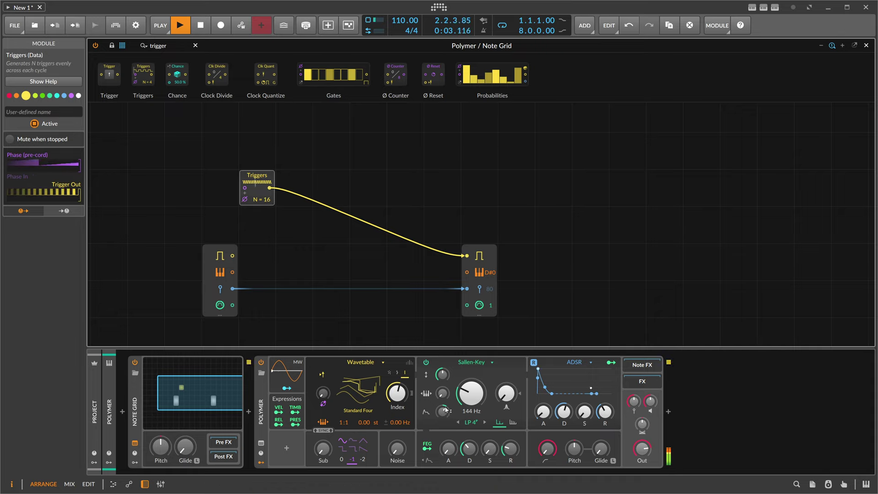
double_click(262, 200)
text(8)
key(Return)
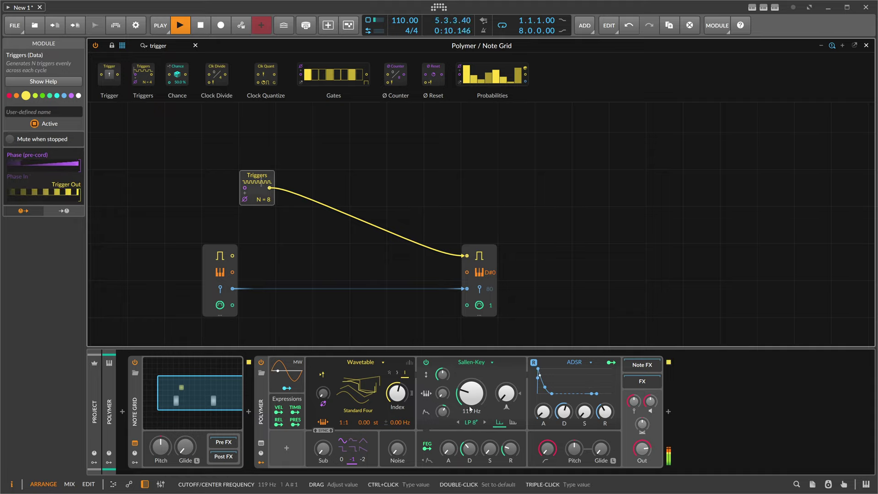
Step: Set the Polymer's voices to Mono in Digi mode and lengthen the decay and release of its ADSR
click(265, 392)
drag(72, 116, 71, 138)
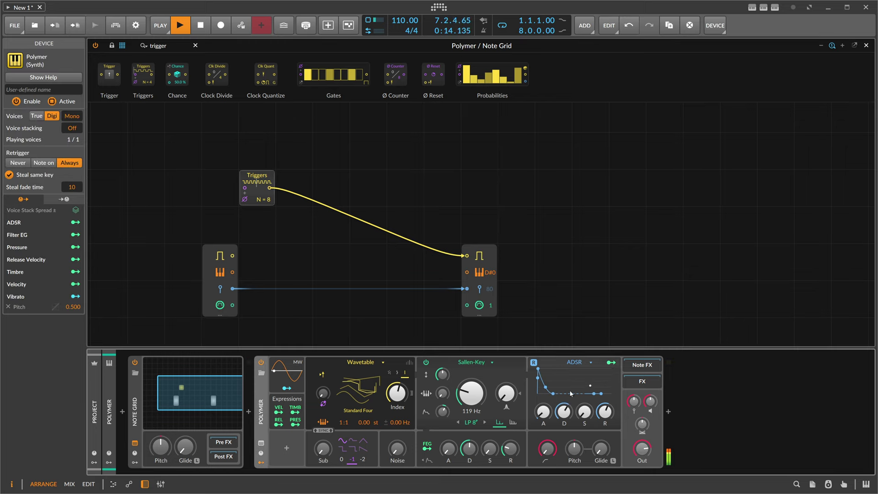
drag(563, 411, 605, 401)
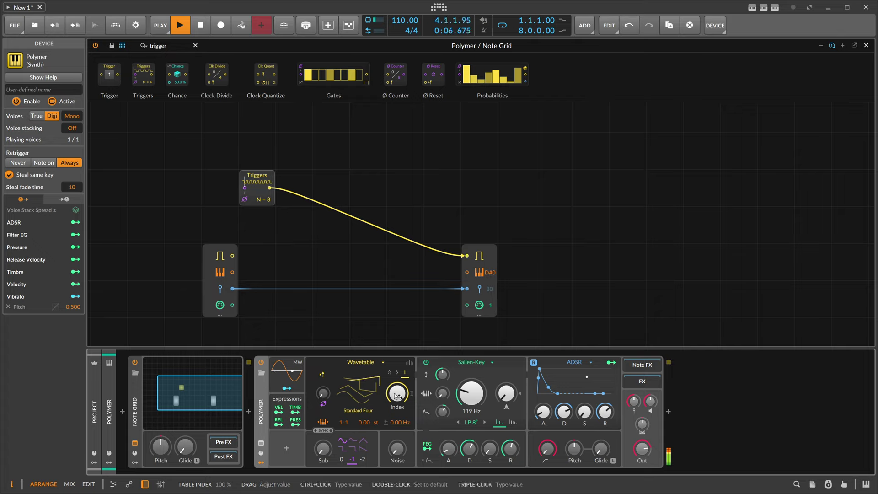
Step: Add a Pitch Quantize module wired to the note output's pitch, with only the black keys enabled
drag(172, 46, 153, 47)
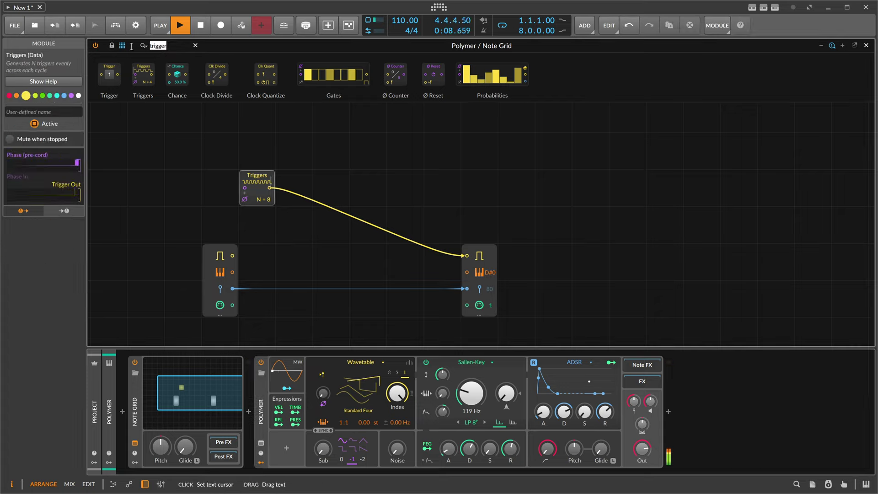
text(quan)
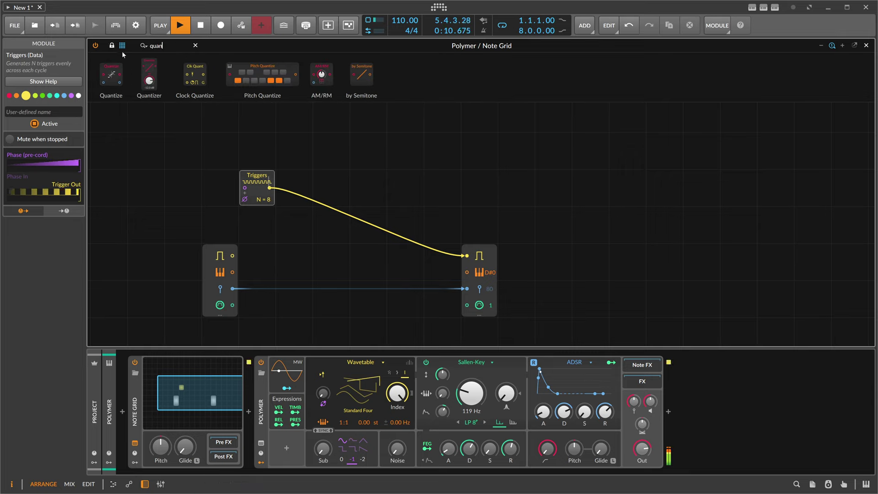
drag(262, 73, 423, 249)
click(386, 259)
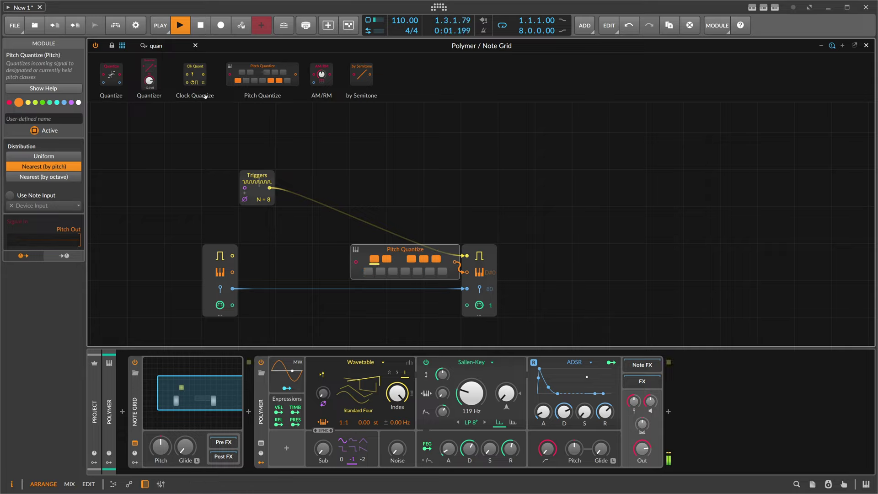
Step: Add a Pitch module set to D#0 beside the note input and wire it into the Pitch Quantize module
click(169, 45)
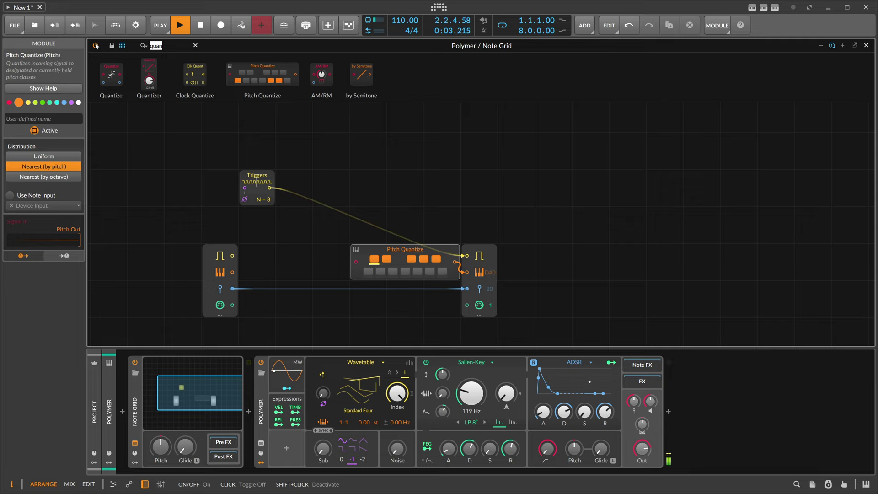
text(pitch)
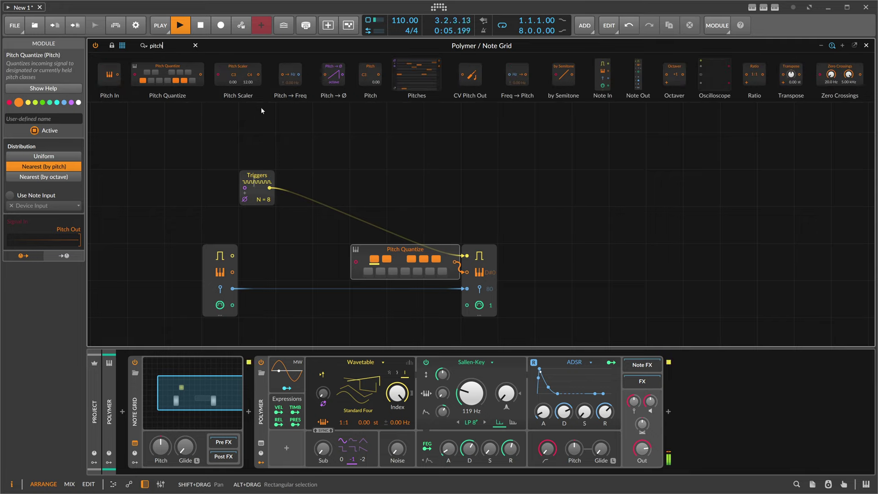
drag(370, 76, 286, 292)
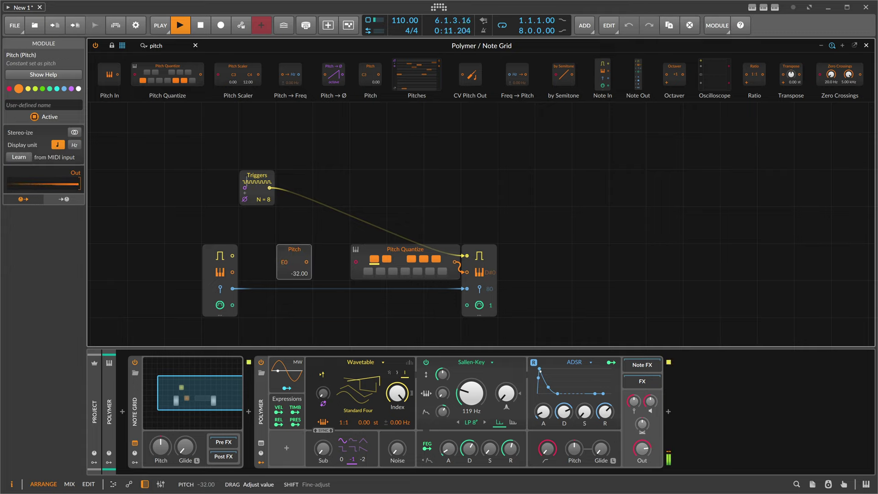
drag(344, 262, 356, 262)
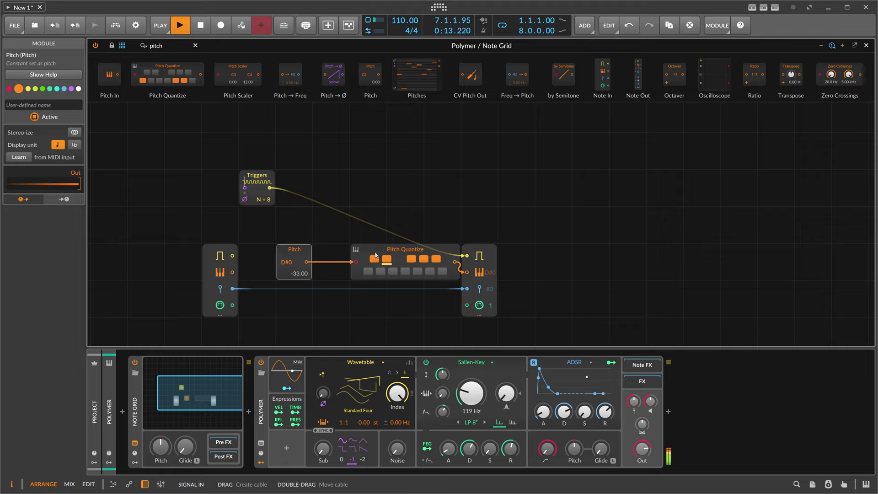
drag(278, 255, 242, 255)
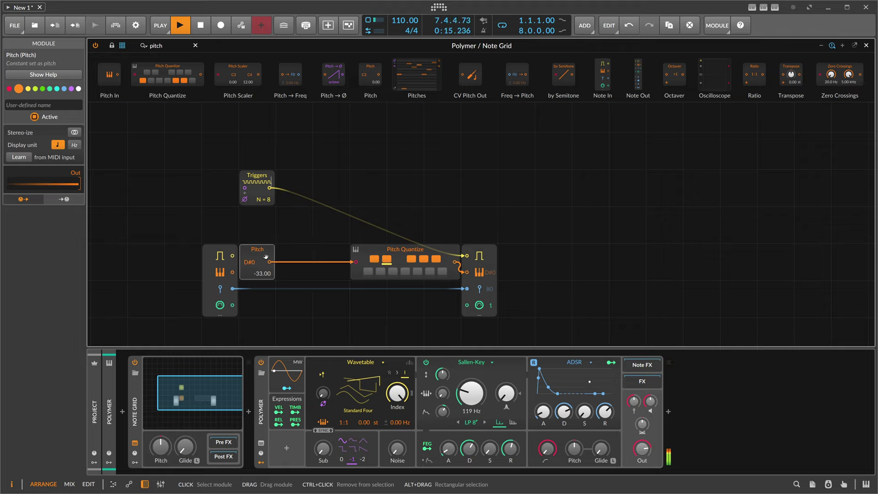
Step: Insert an Add module between Pitch and Pitch Quantize, and wire a Value module into its second input
click(147, 51)
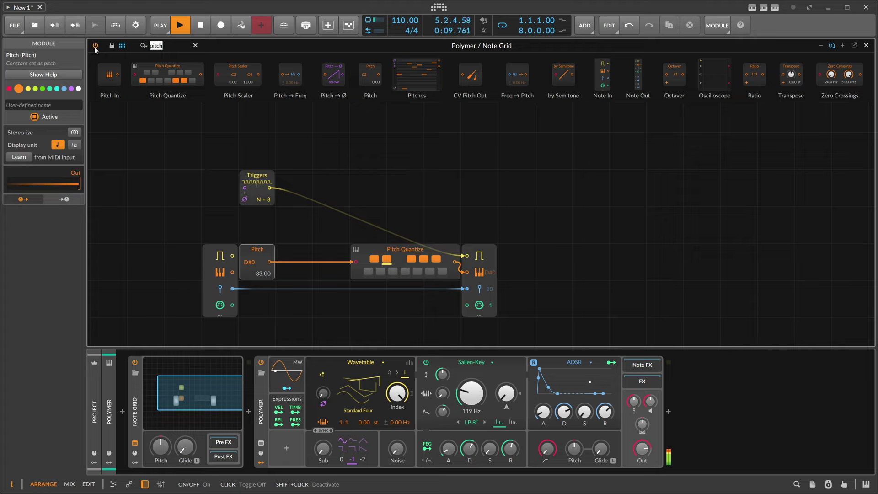
drag(109, 75, 356, 262)
click(154, 46)
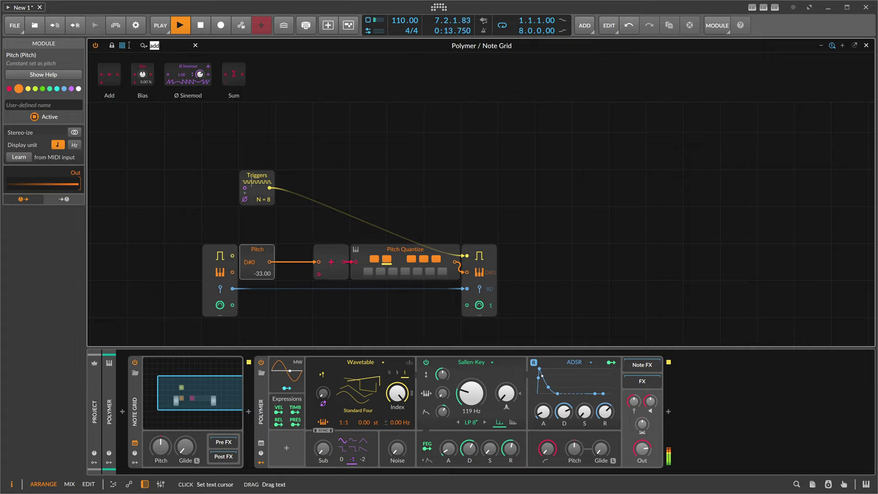
text(valu)
drag(224, 75, 319, 274)
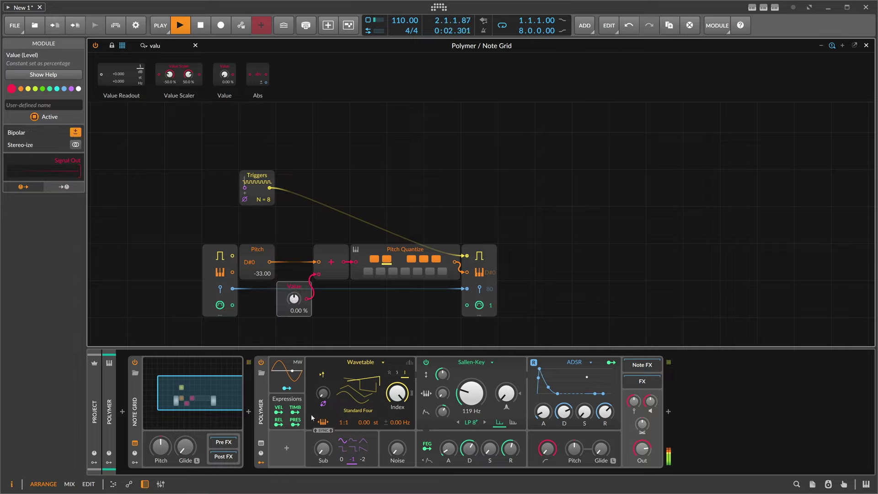
Step: Add a Steps modulator to the Note Grid device
click(287, 448)
key(Escape)
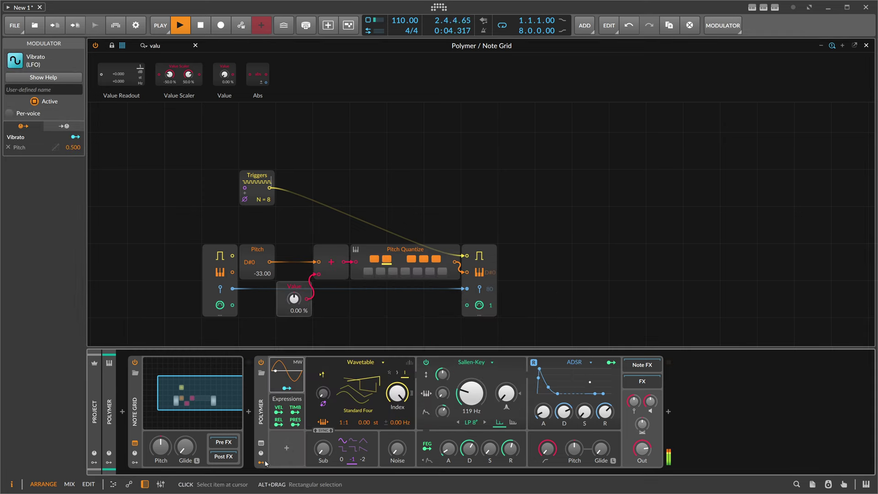
click(135, 463)
click(149, 377)
text(ste)
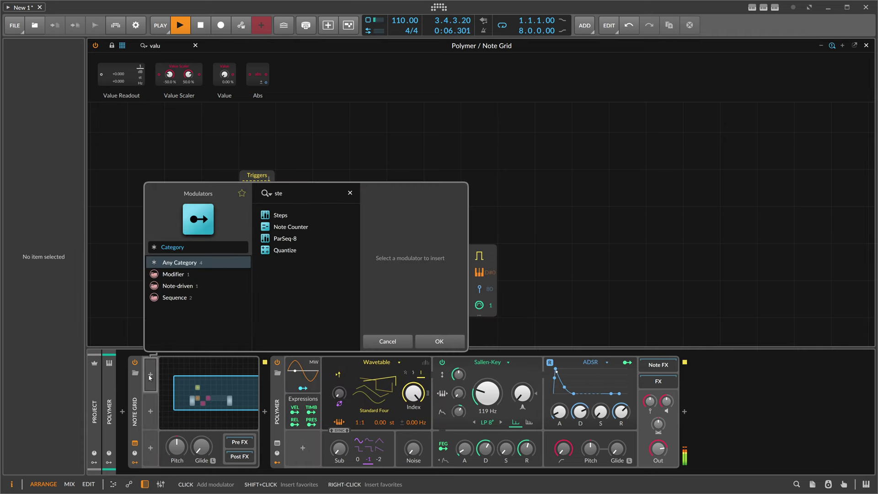
text(p)
key(Down)
key(Return)
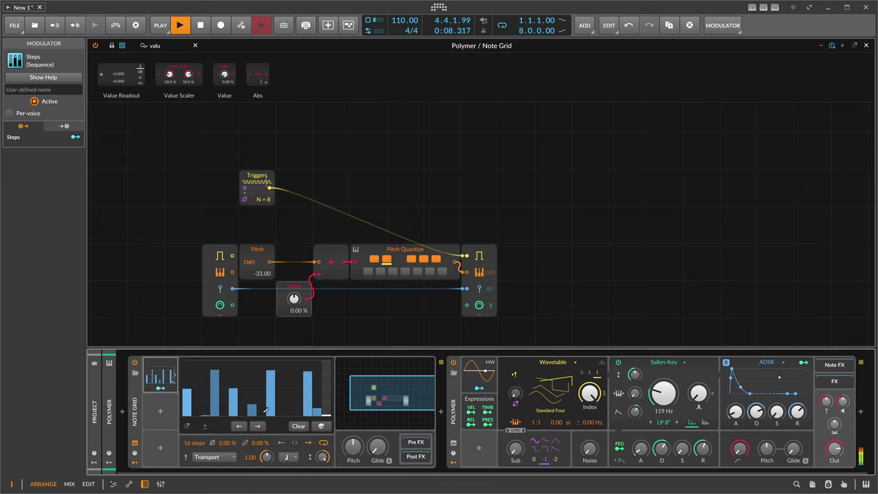
Step: Make the Steps modulator bipolar with 4 steps and set its timebase to bar
click(205, 426)
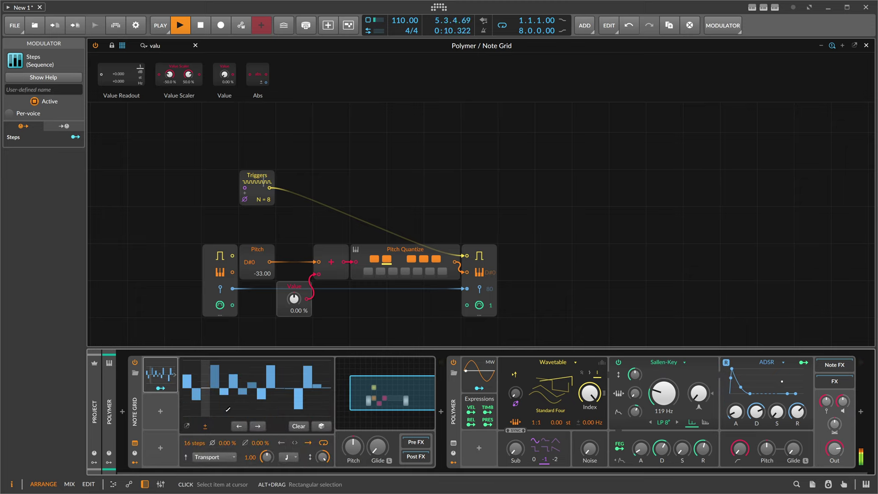
click(321, 426)
click(325, 427)
drag(193, 443, 193, 471)
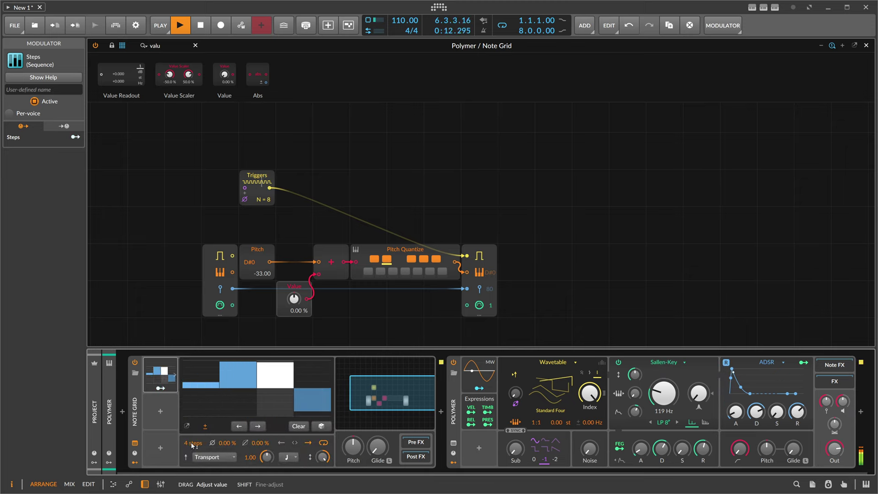
click(286, 457)
click(297, 263)
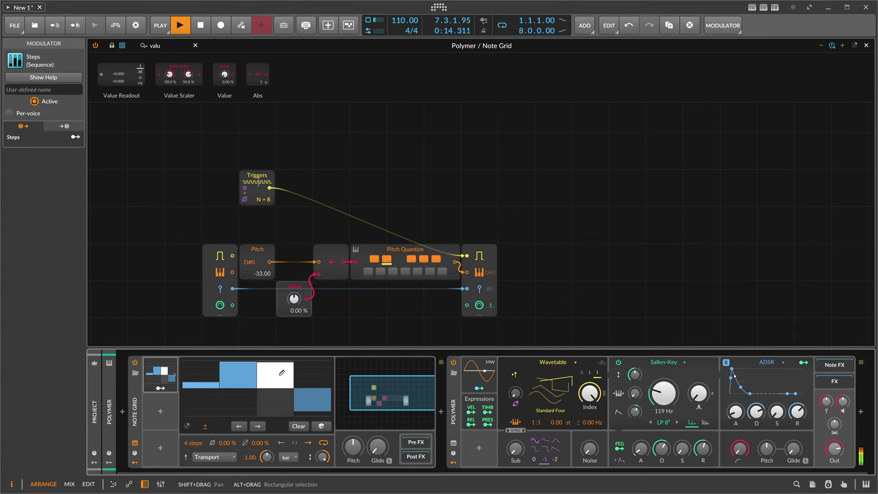
Step: Randomize the step pattern with the first two steps at zero, and map the modulator to the Value module's knob by 0.153
click(322, 427)
click(322, 427)
click(205, 388)
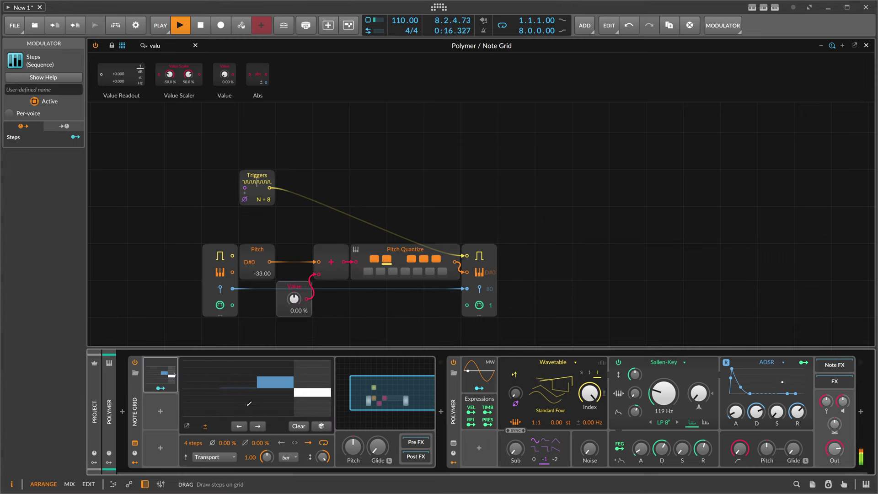
drag(161, 388, 294, 310)
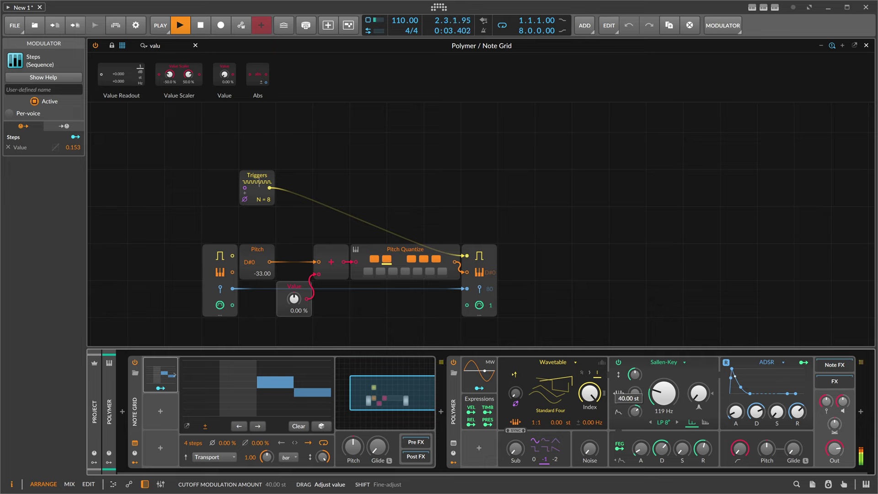
Step: Set the Steps modulator's rate to 2.00 bars and collapse its step editor
click(750, 415)
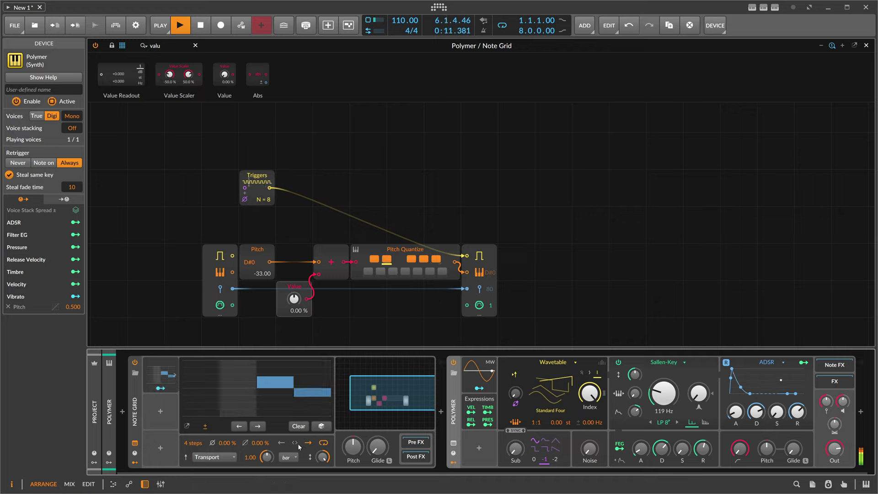
click(269, 456)
scroll(267, 457, up, 1)
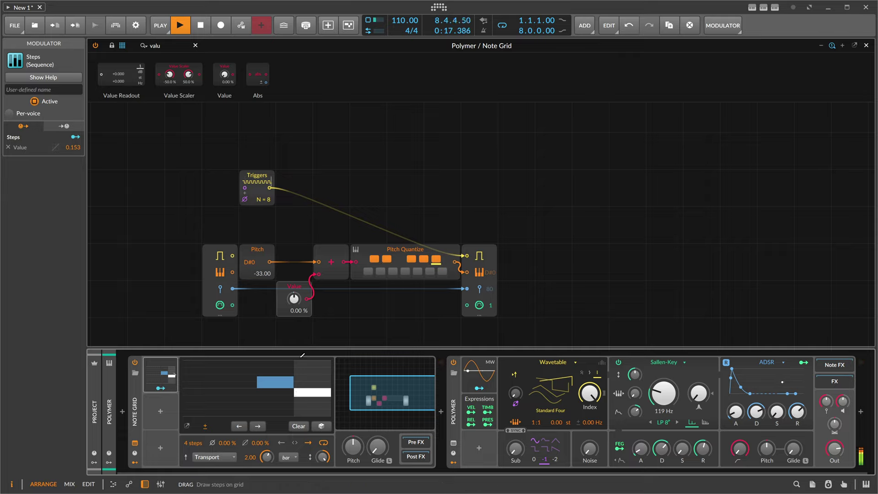
click(160, 369)
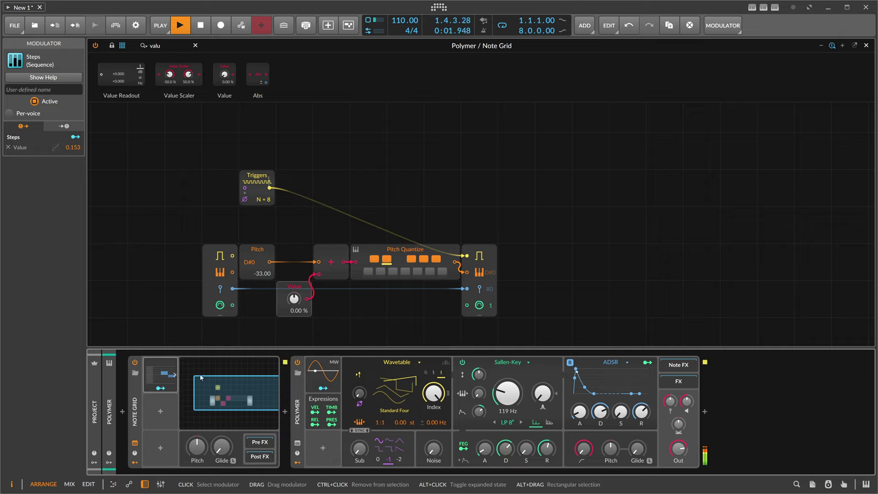
Step: Set the Polymer's noise level to 33.0 %, its filter mode to LP 3 and its filter envelope decay to 2.23 s
drag(433, 449, 433, 427)
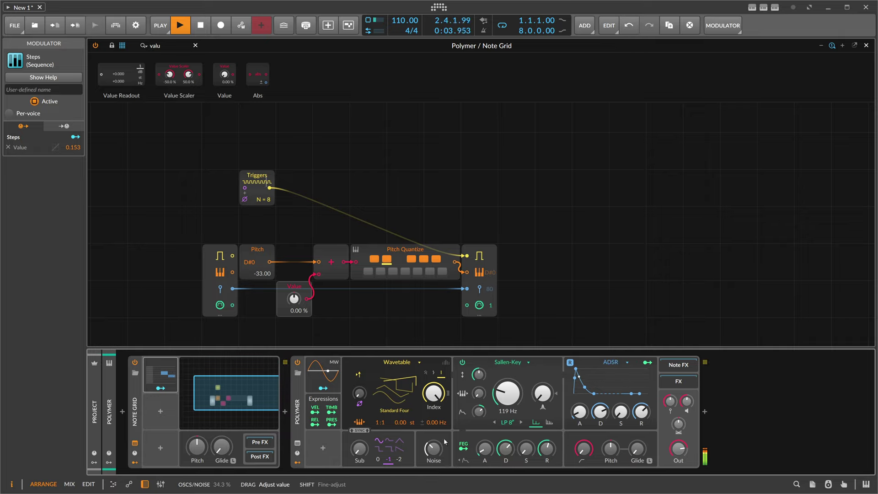
click(506, 448)
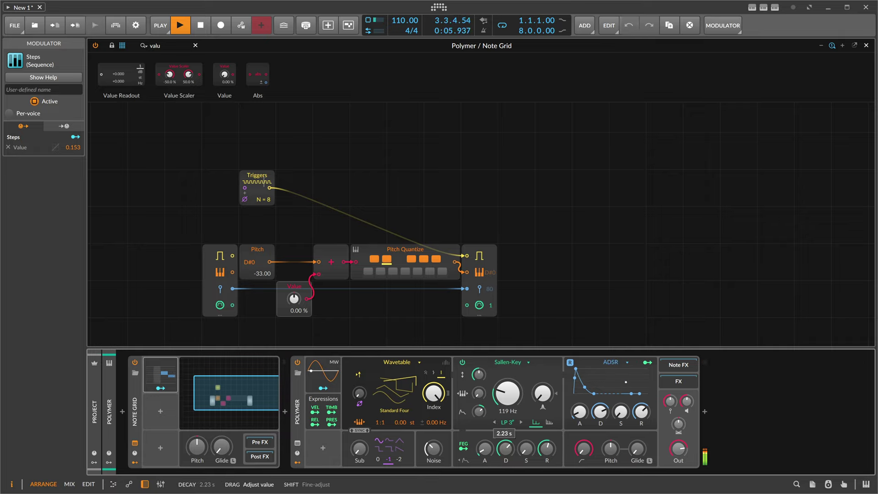
click(479, 412)
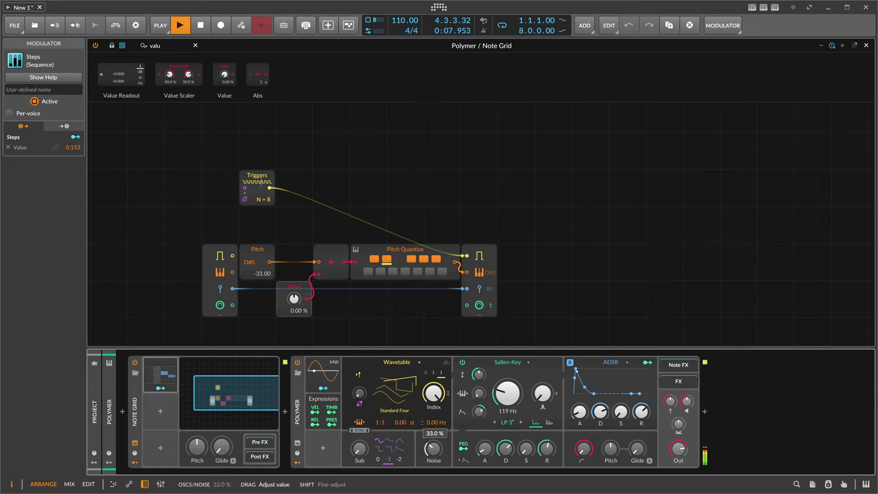
Step: Open the browser for inserting an audio effect after the Polymer
click(704, 411)
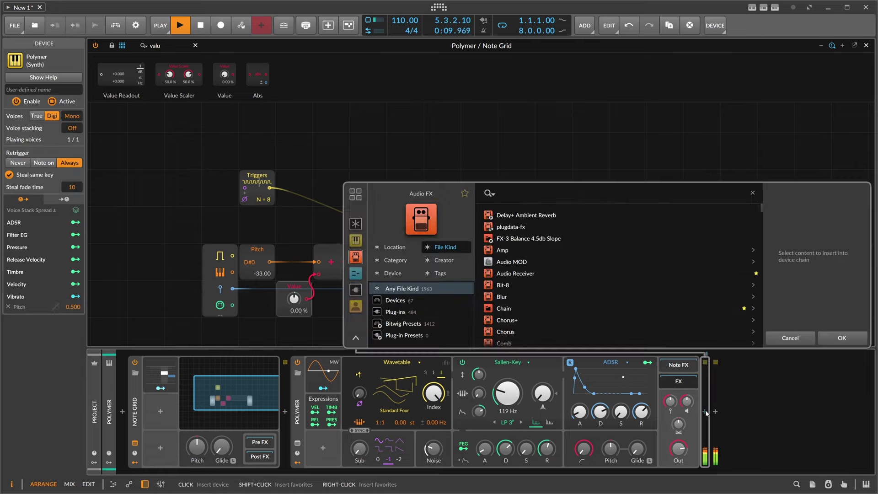